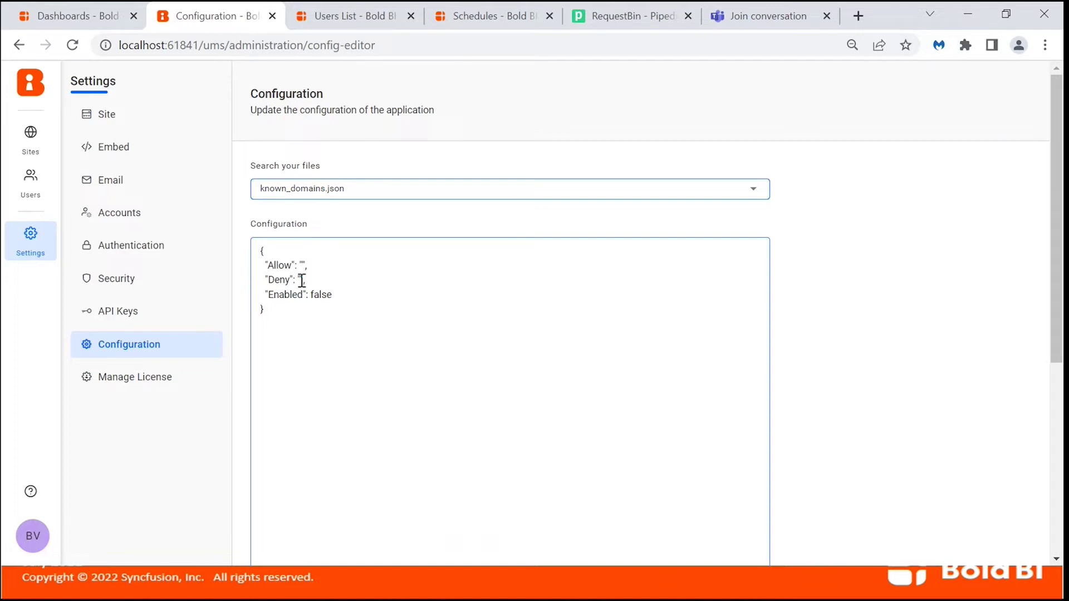
Enter webinardomain.boldbi.com as the Deny value in known_domains.json.
{"action": "left_click", "coordinate": [302, 280]}
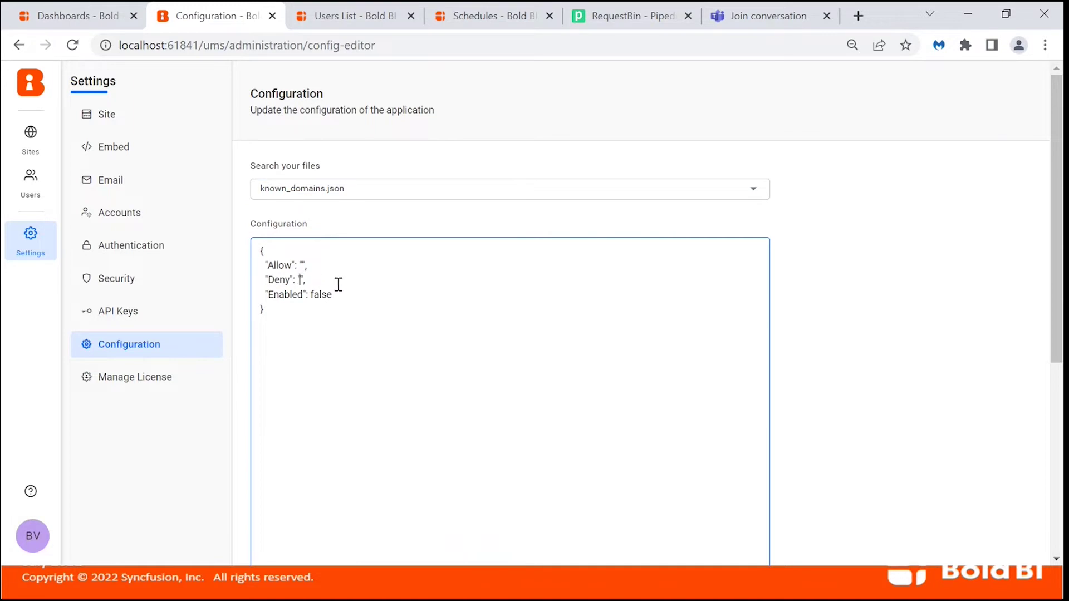
{"action": "type", "text": "webiname"}
{"action": "key", "text": "BackSpace"}
{"action": "type", "text": "domain.boldbi.com"}
Set Enabled to true, save the known-domains configuration, and return to the Dashboards list.
{"action": "double_click", "coordinate": [322, 295]}
{"action": "type", "text": "true"}
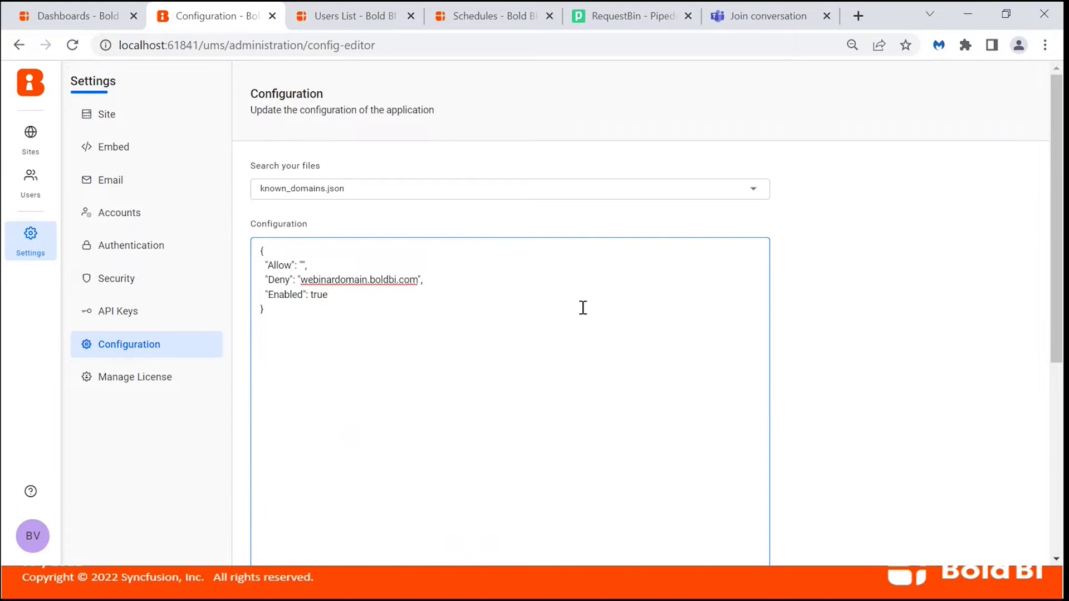
{"action": "scroll", "coordinate": [857, 381], "scroll_direction": "down", "scroll_amount": 5}
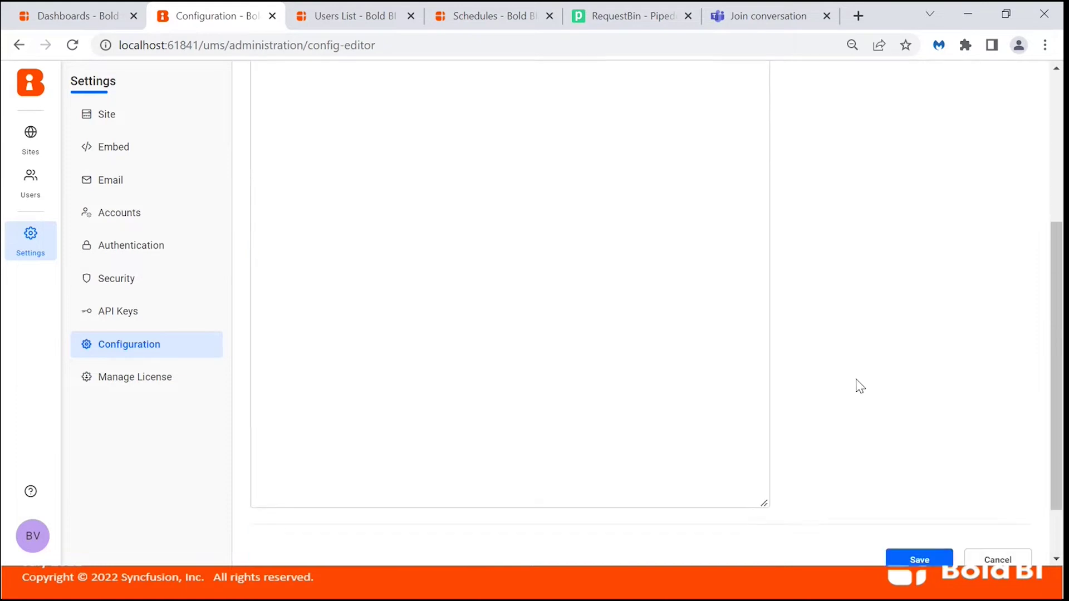
{"action": "left_click", "coordinate": [900, 483]}
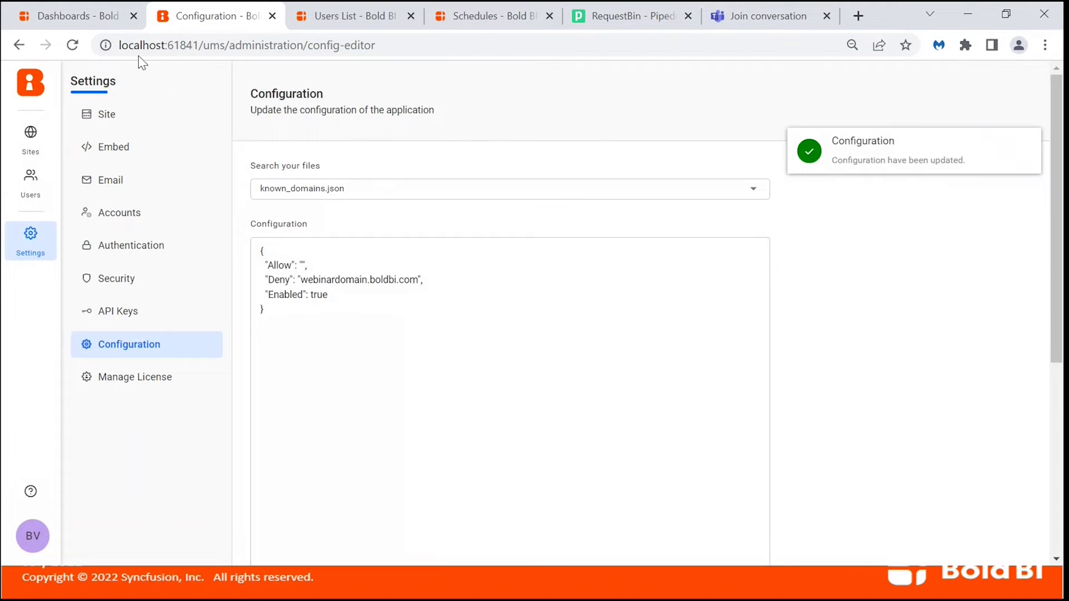
{"action": "left_click", "coordinate": [78, 16]}
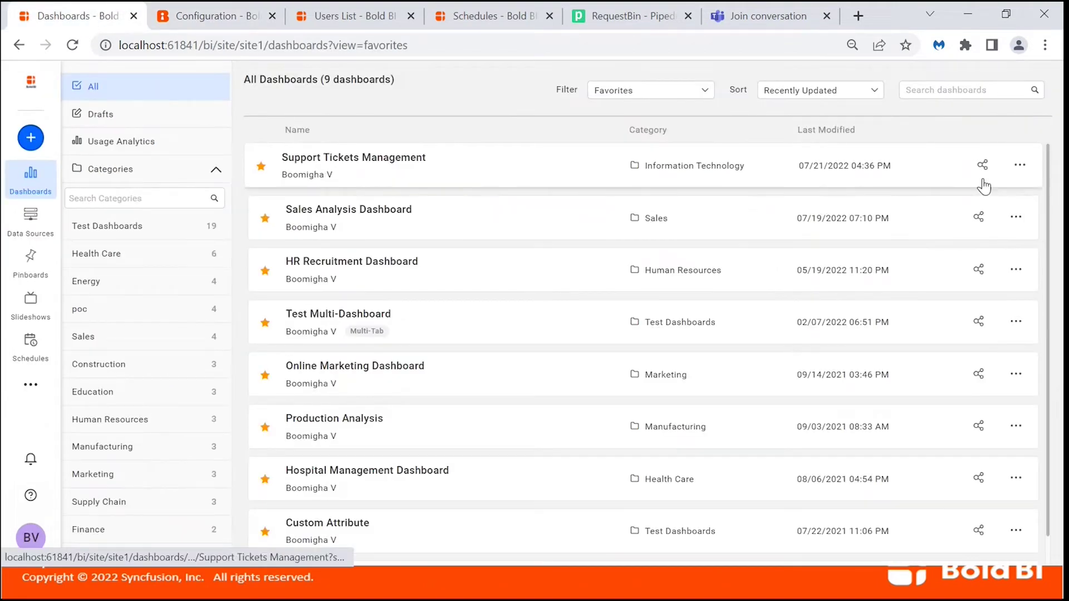
Start publishing Support Tickets Management to the external site WebinarDomain.
{"action": "left_click", "coordinate": [1020, 165]}
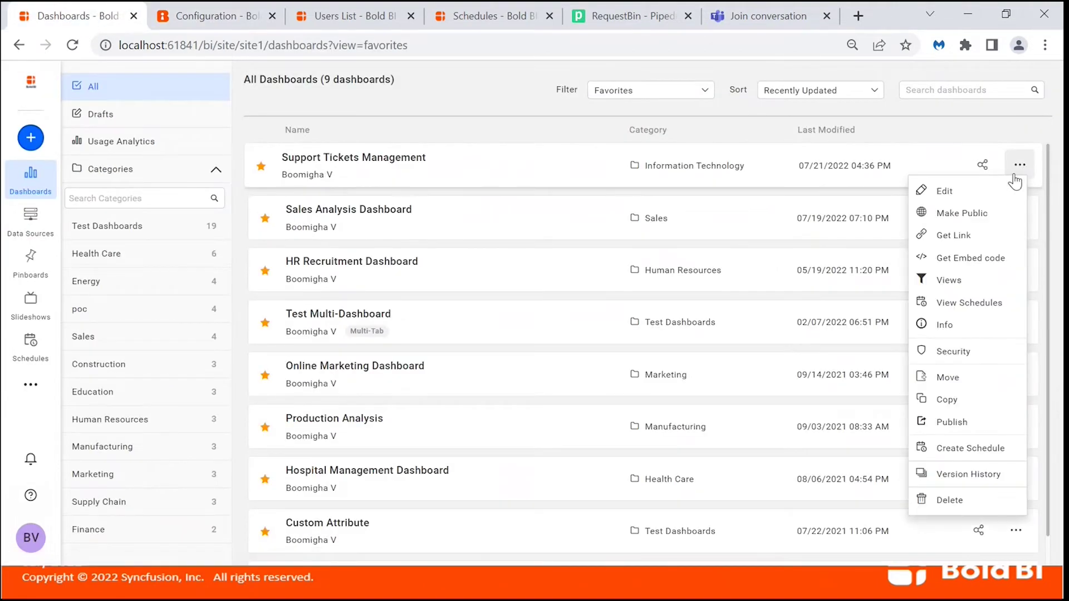
{"action": "left_click", "coordinate": [948, 425]}
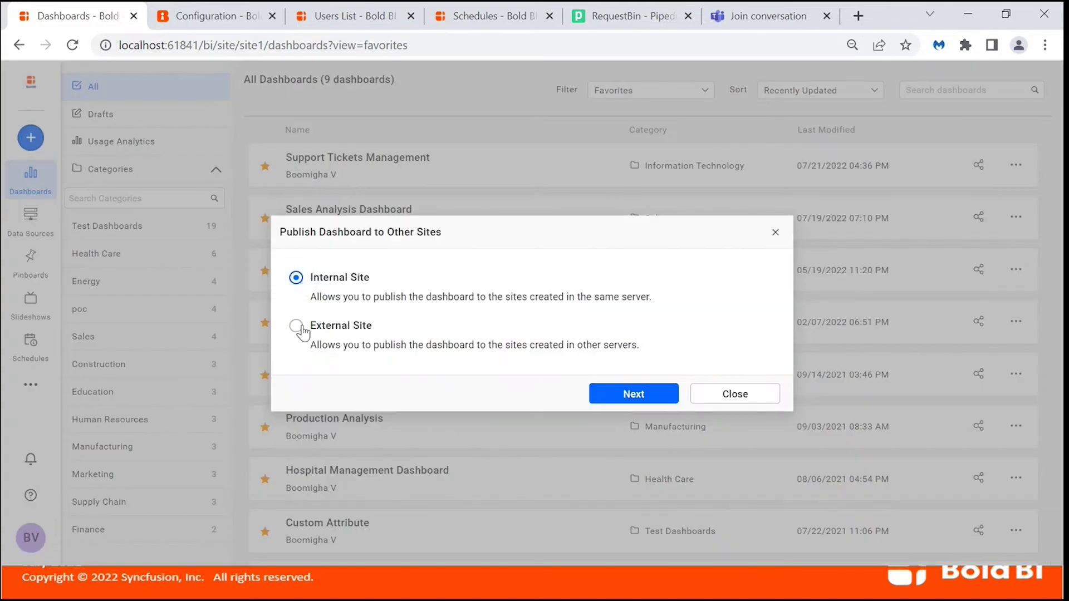
{"action": "left_click", "coordinate": [296, 327]}
{"action": "left_click", "coordinate": [649, 397]}
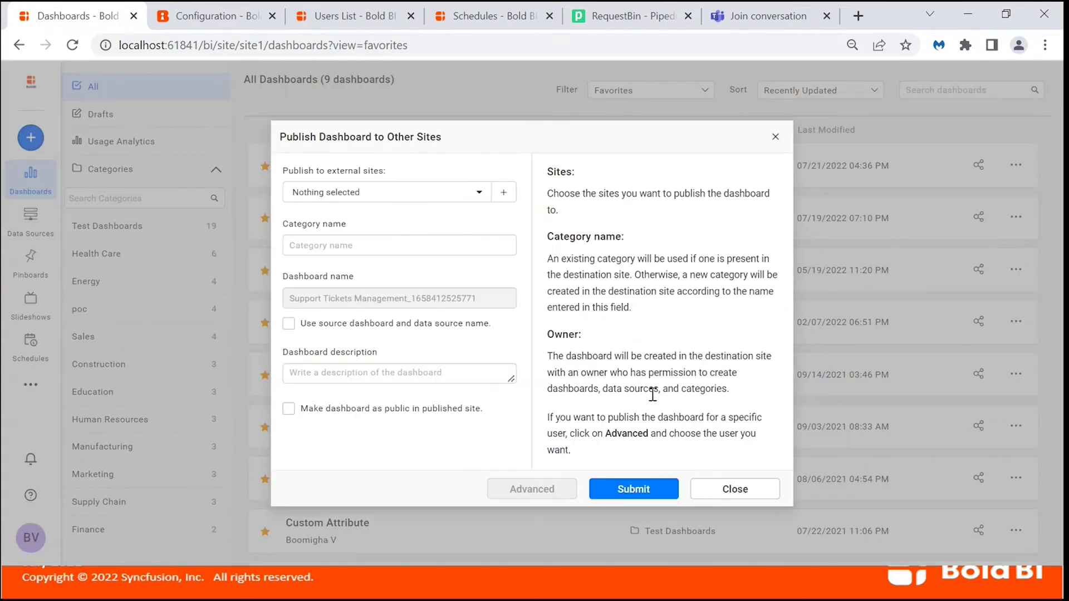
{"action": "left_click", "coordinate": [411, 192]}
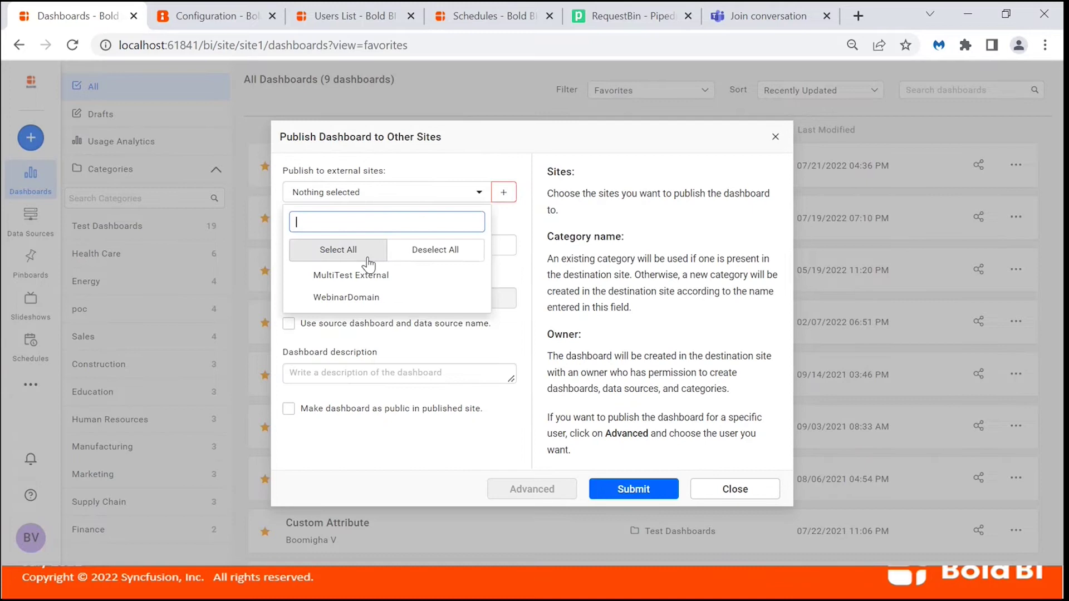
{"action": "left_click", "coordinate": [368, 297]}
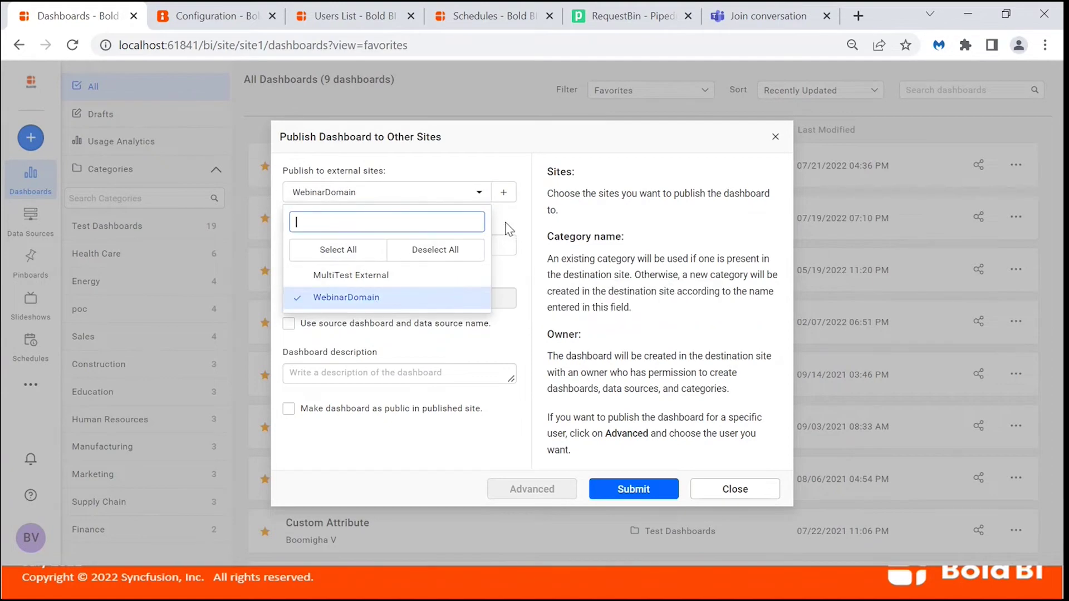
{"action": "left_click_drag", "start_coordinate": [506, 220], "coordinate": [463, 239]}
{"action": "left_click", "coordinate": [507, 205]}
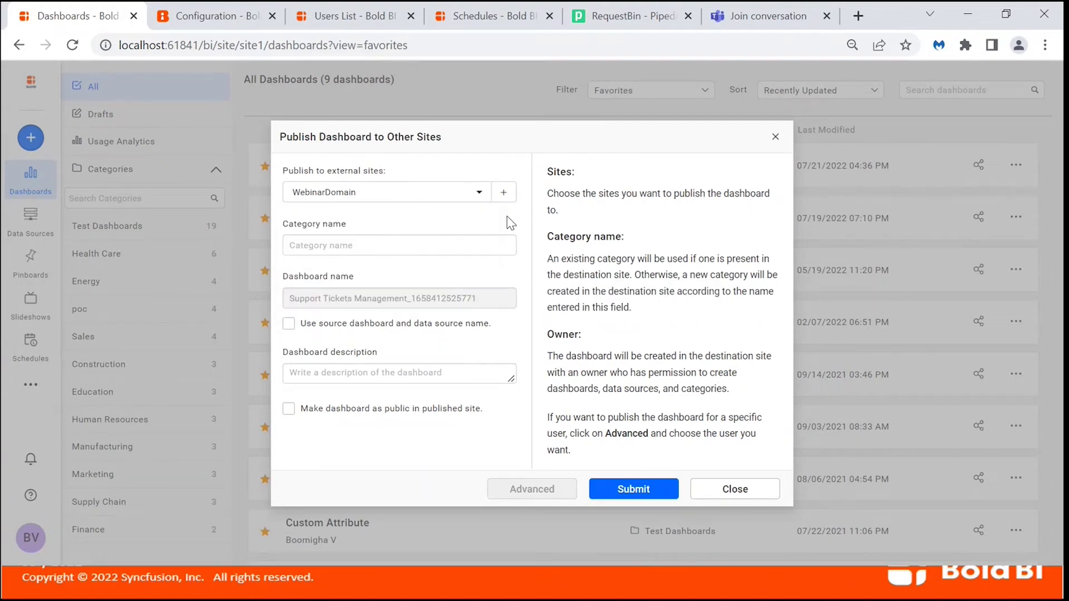
Submit with category Test and review the unknown-domain failure details.
{"action": "left_click", "coordinate": [439, 240]}
{"action": "type", "text": "Test"}
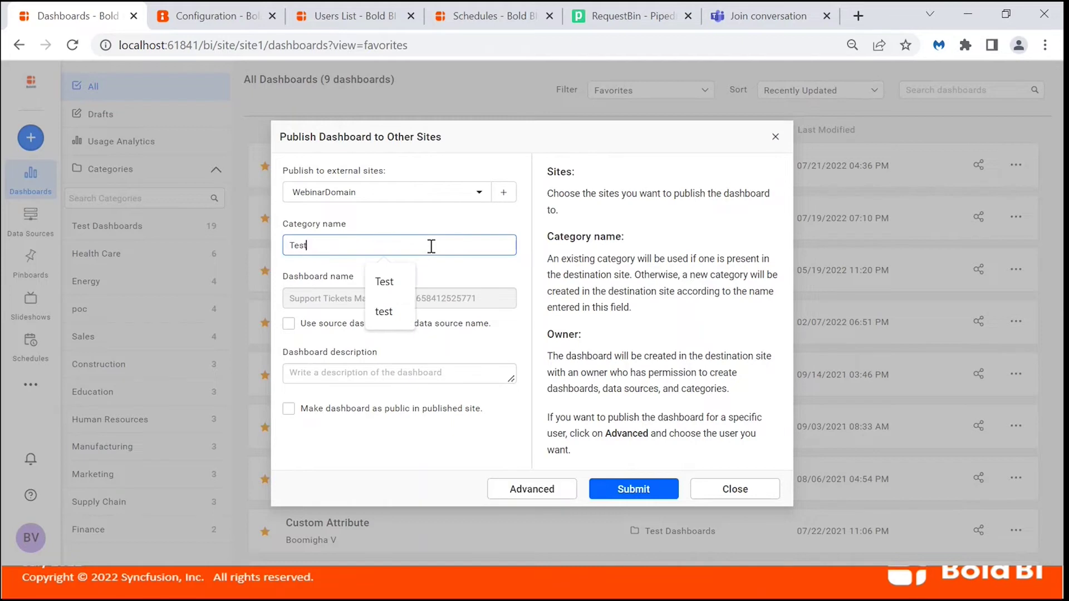
{"action": "left_click", "coordinate": [612, 490]}
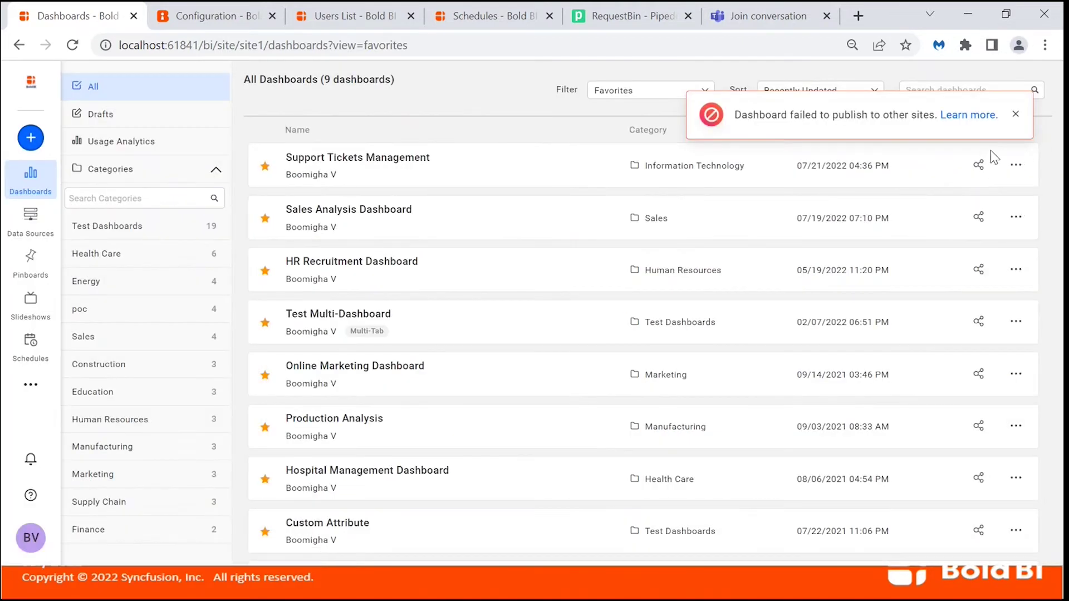
{"action": "left_click", "coordinate": [961, 118]}
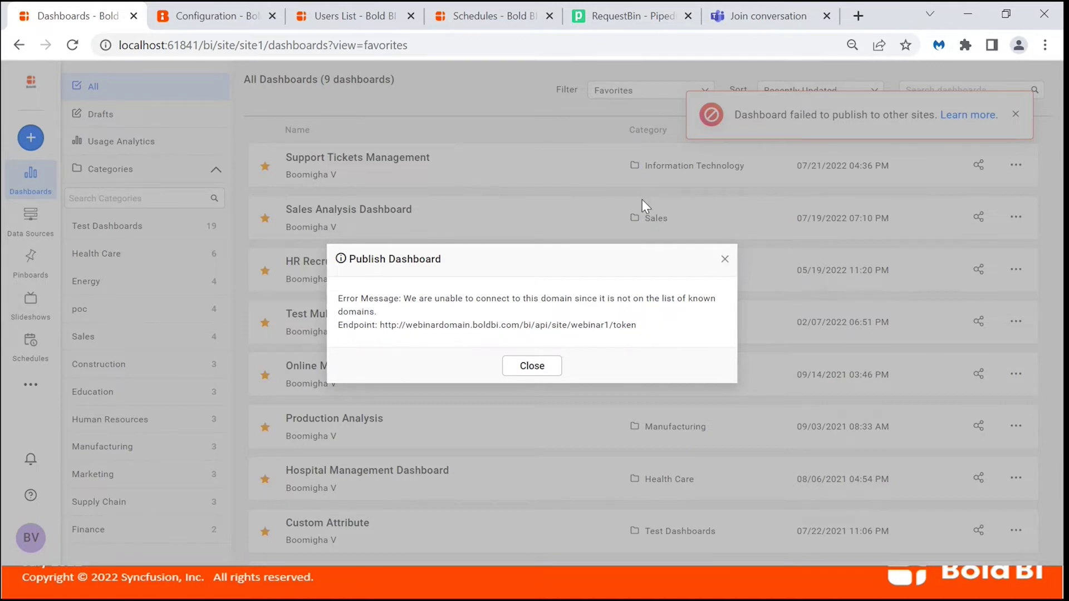
{"action": "key", "text": "Escape"}
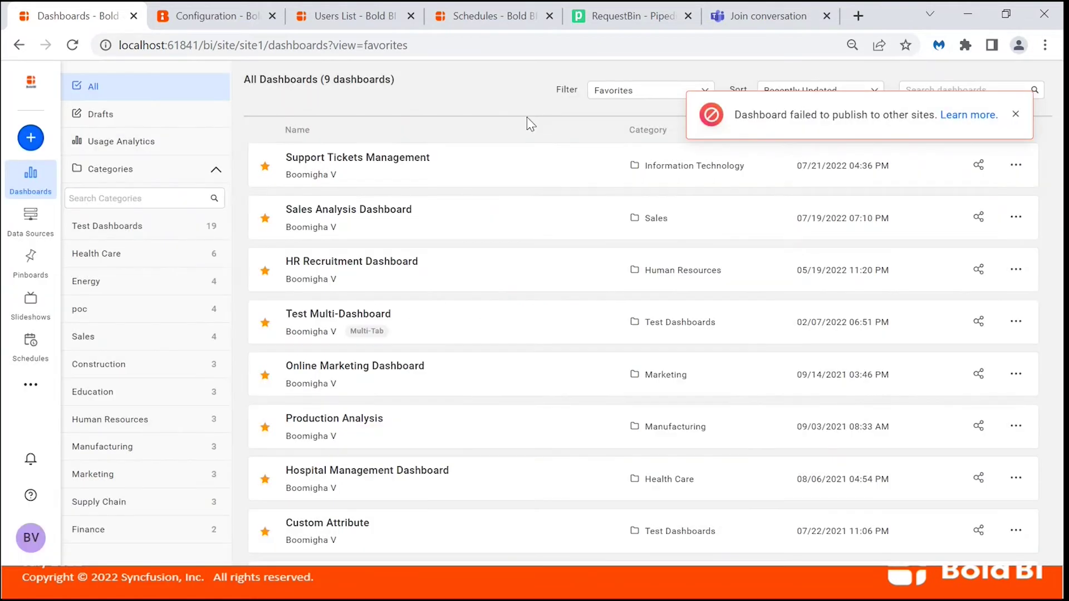
{"action": "key", "text": "alt+Tab"}
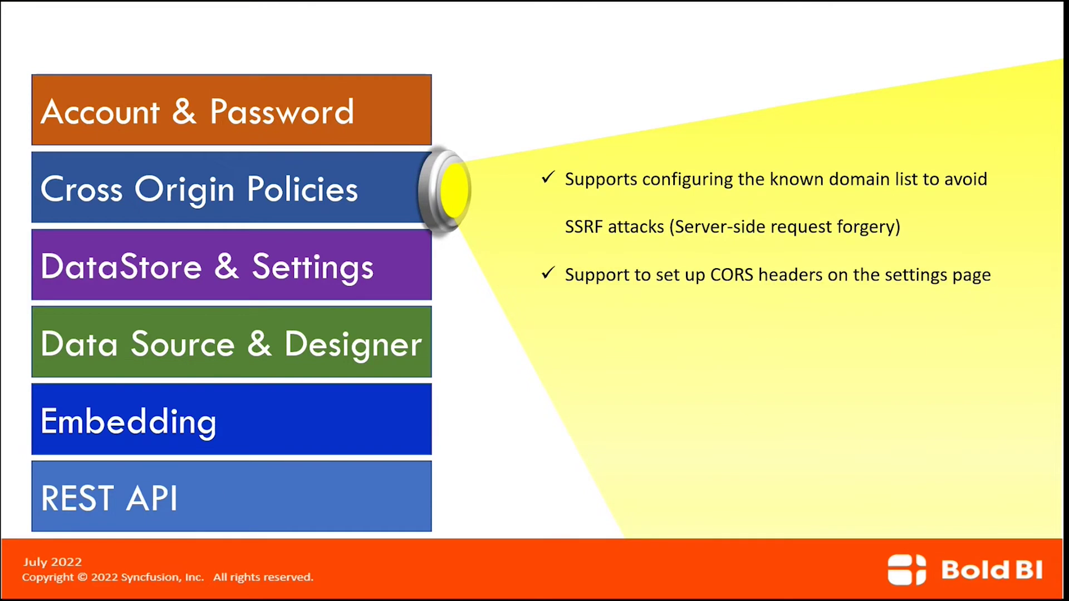
{"action": "key", "text": "alt+Tab"}
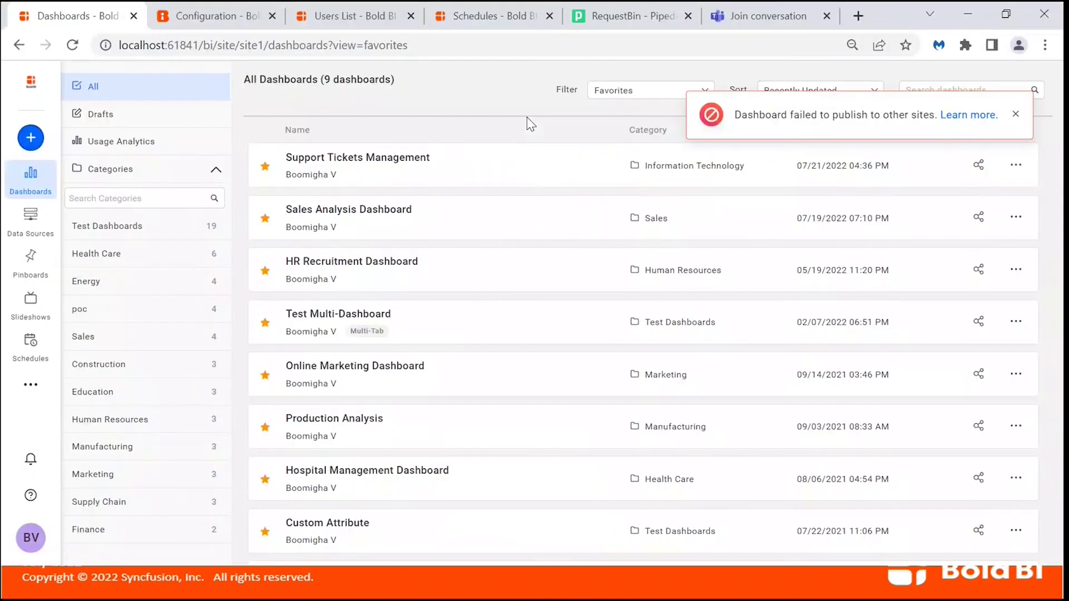
Open site administration in a new tab and go to its Security settings.
{"action": "left_click", "coordinate": [31, 384]}
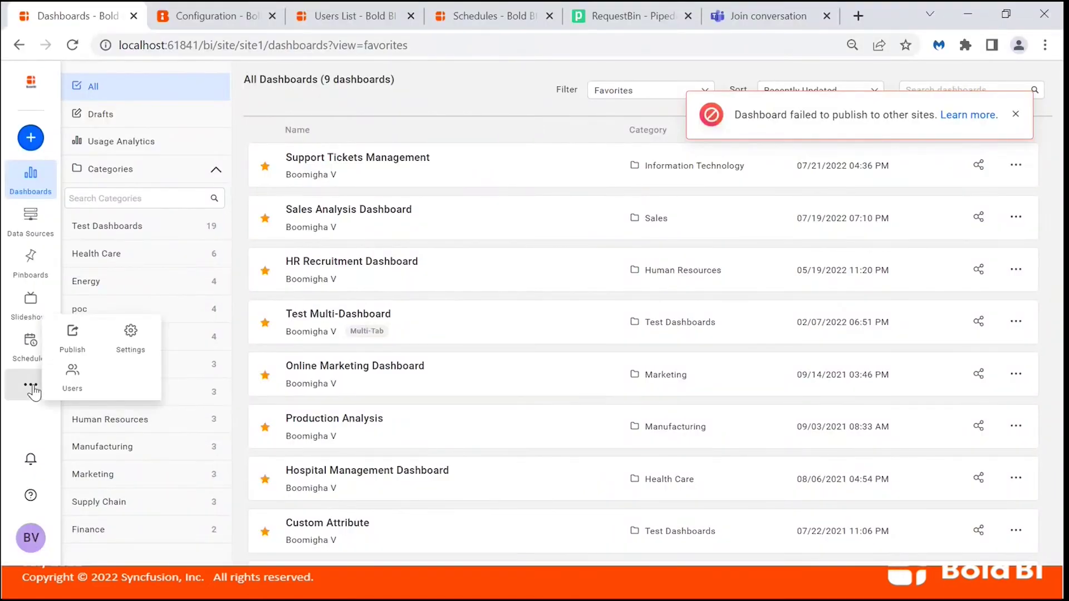
{"action": "right_click", "coordinate": [132, 340]}
{"action": "left_click", "coordinate": [206, 352]}
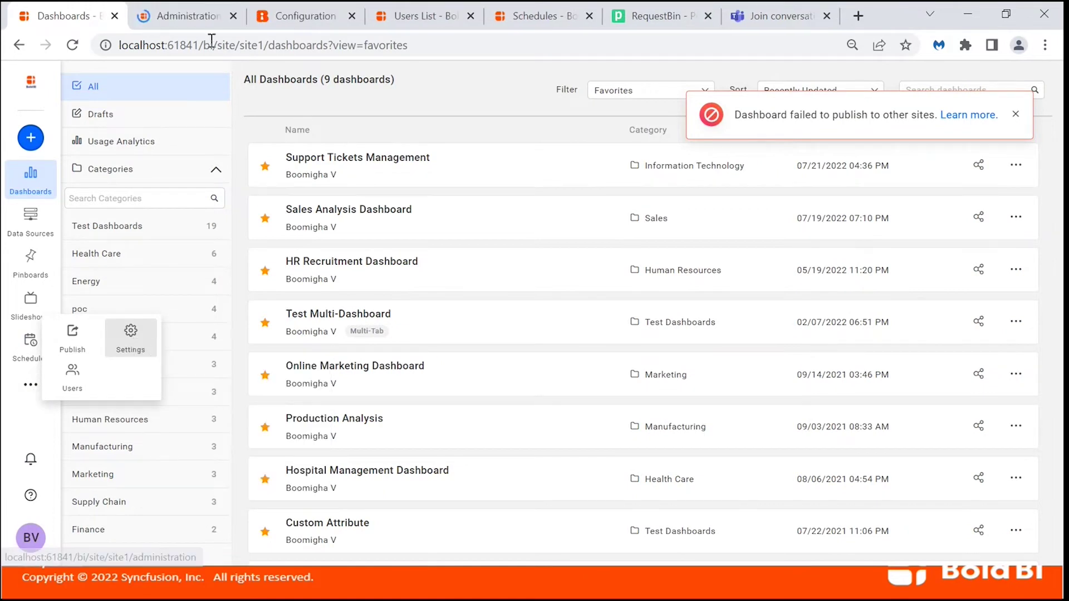
{"action": "left_click", "coordinate": [190, 18]}
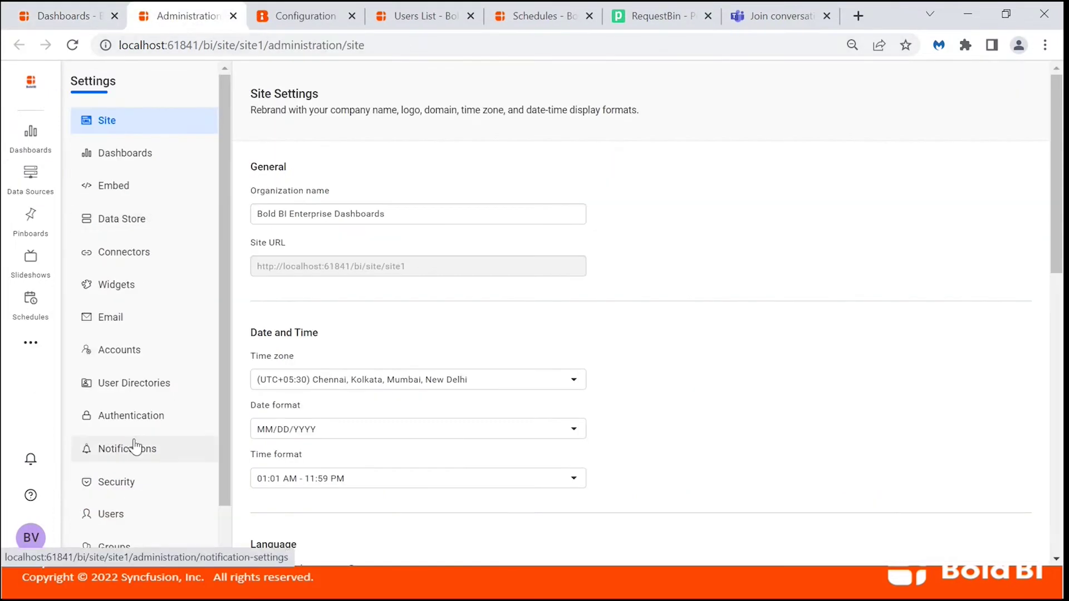
{"action": "scroll", "coordinate": [139, 496], "scroll_direction": "down", "scroll_amount": 1}
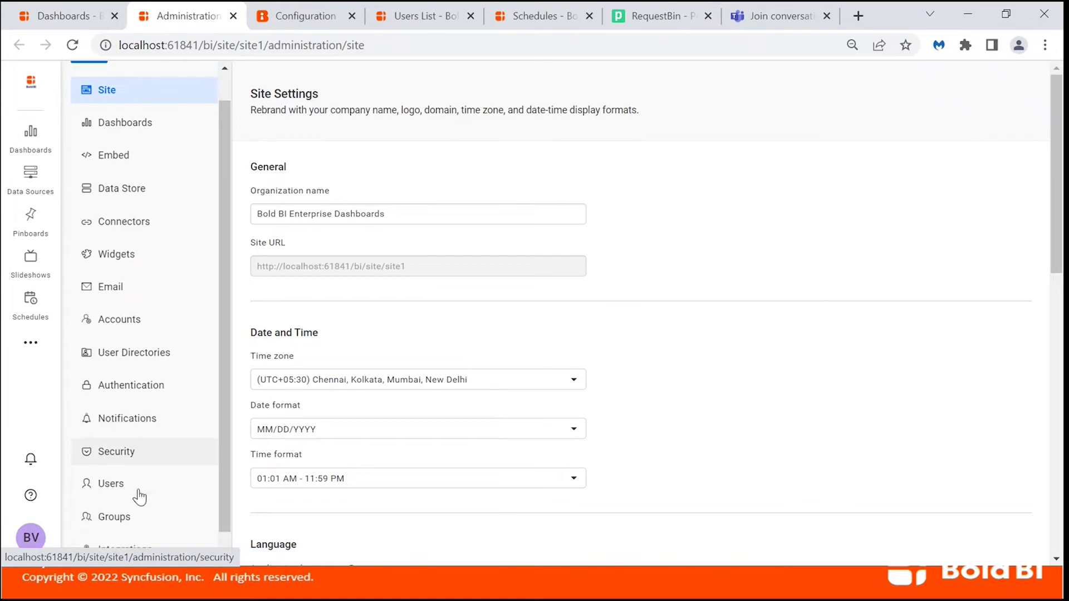
{"action": "left_click", "coordinate": [139, 442]}
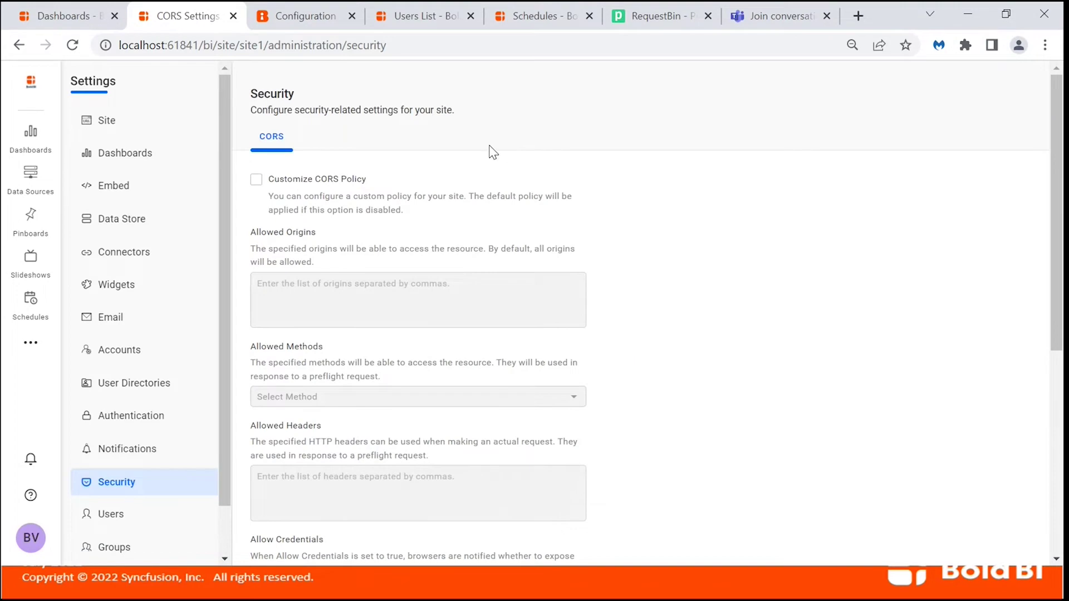
Enable a custom CORS policy and review Allowed Origins, Allow Credentials (False) and Expose Headers.
{"action": "left_click", "coordinate": [256, 179]}
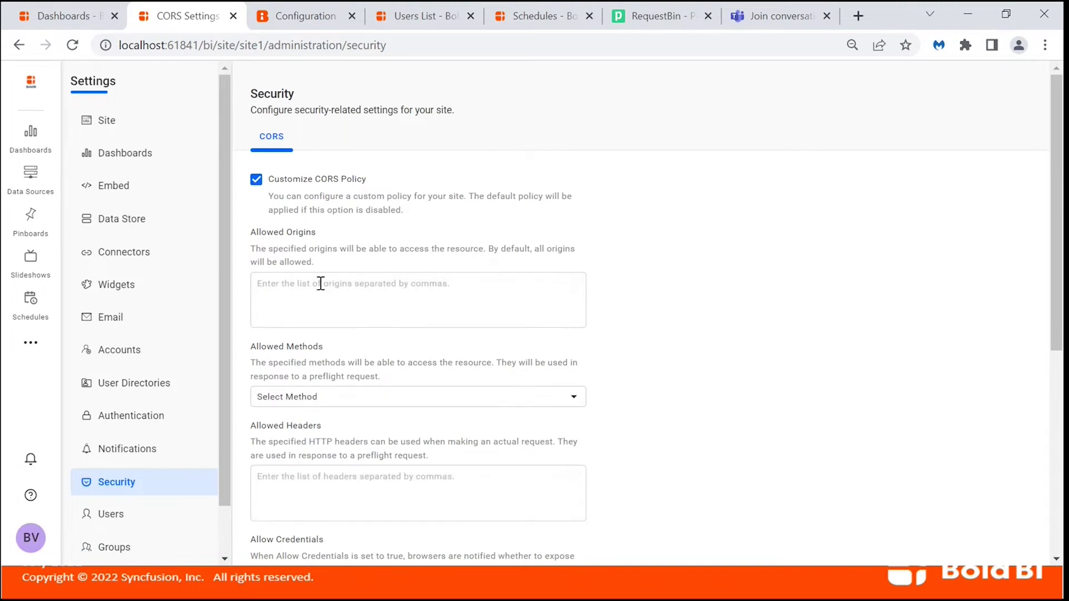
{"action": "left_click", "coordinate": [327, 286]}
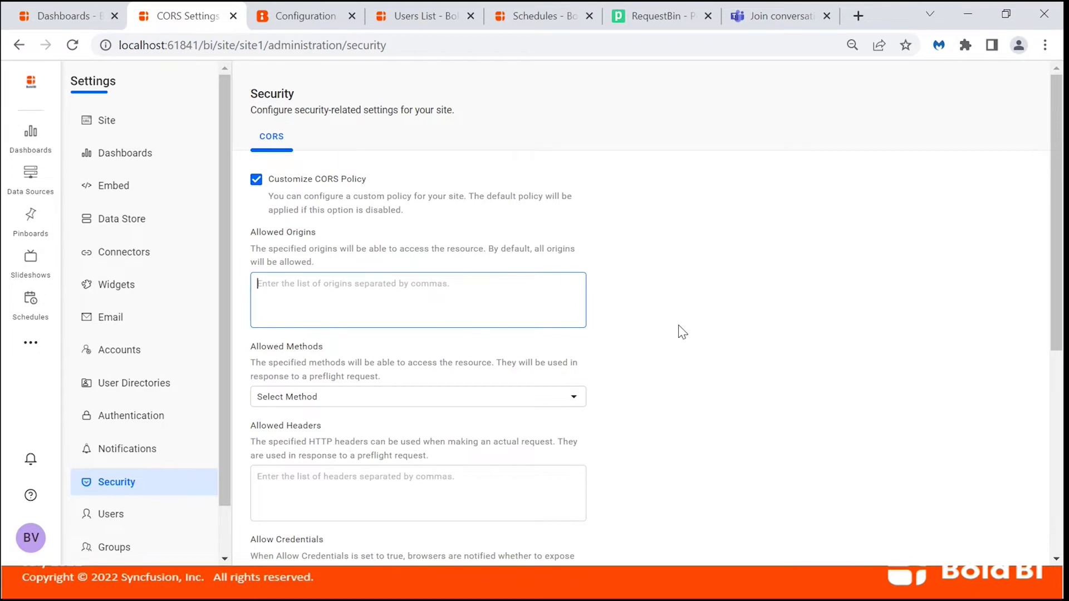
{"action": "scroll", "coordinate": [680, 330], "scroll_direction": "down", "scroll_amount": 1}
{"action": "scroll", "coordinate": [680, 331], "scroll_direction": "down", "scroll_amount": 2}
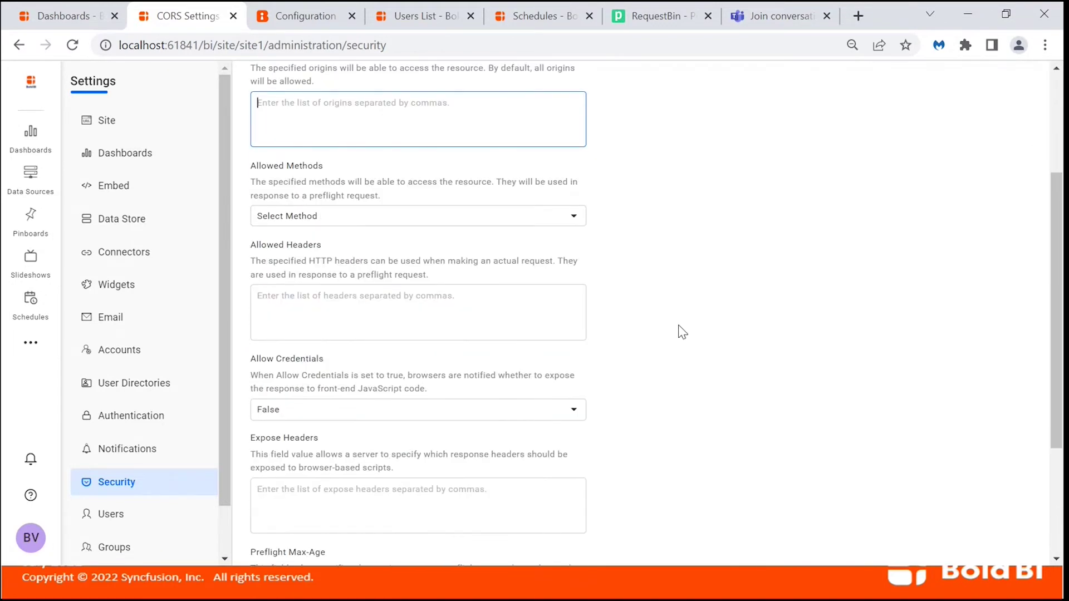
{"action": "scroll", "coordinate": [683, 332], "scroll_direction": "down", "scroll_amount": 2}
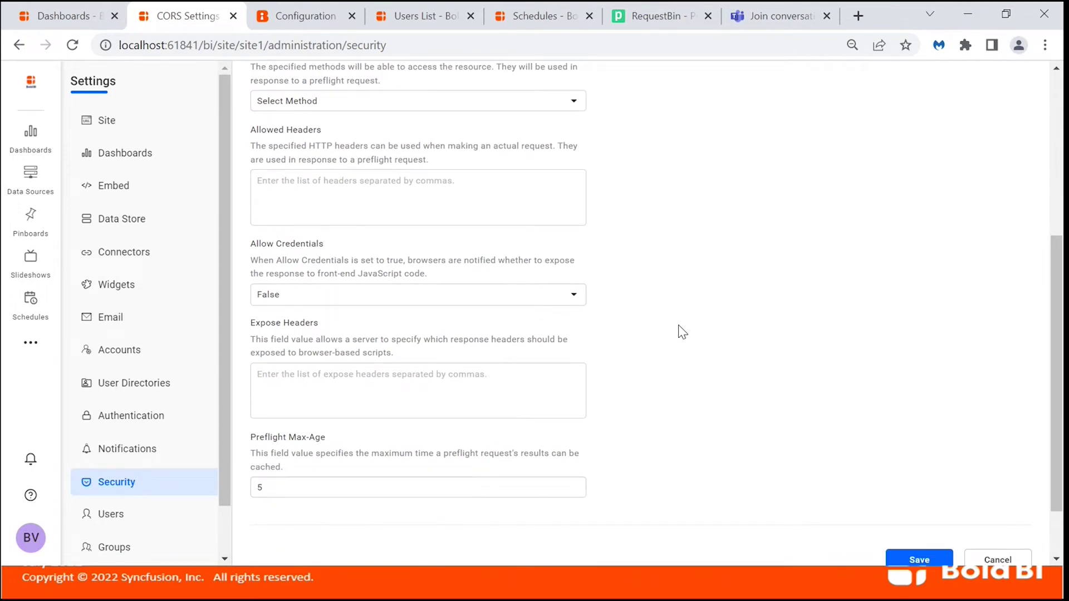
{"action": "left_click", "coordinate": [440, 301]}
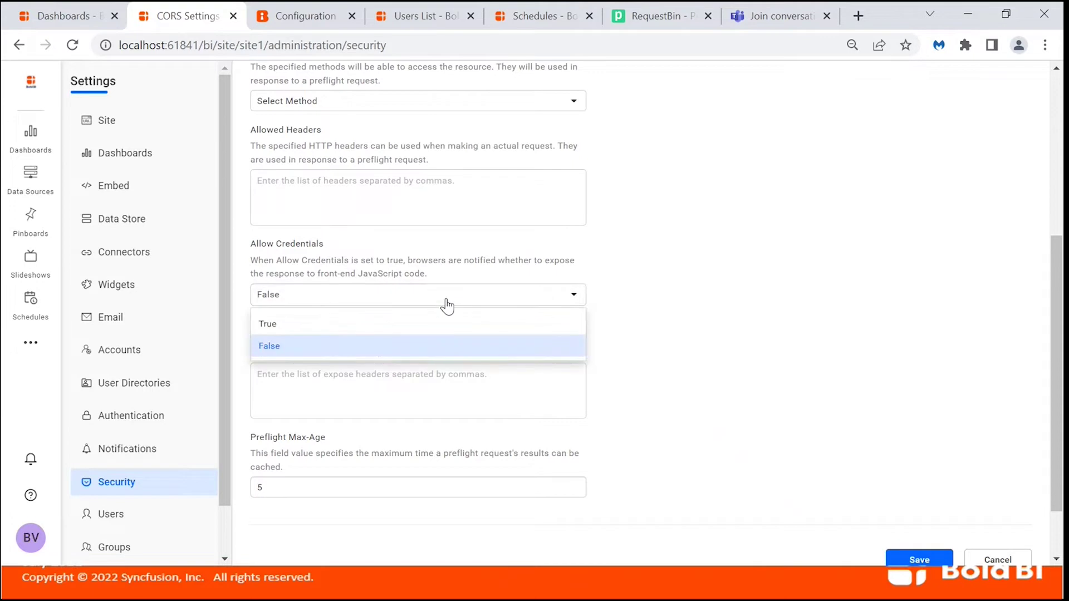
{"action": "left_click", "coordinate": [615, 284]}
{"action": "left_click", "coordinate": [538, 379]}
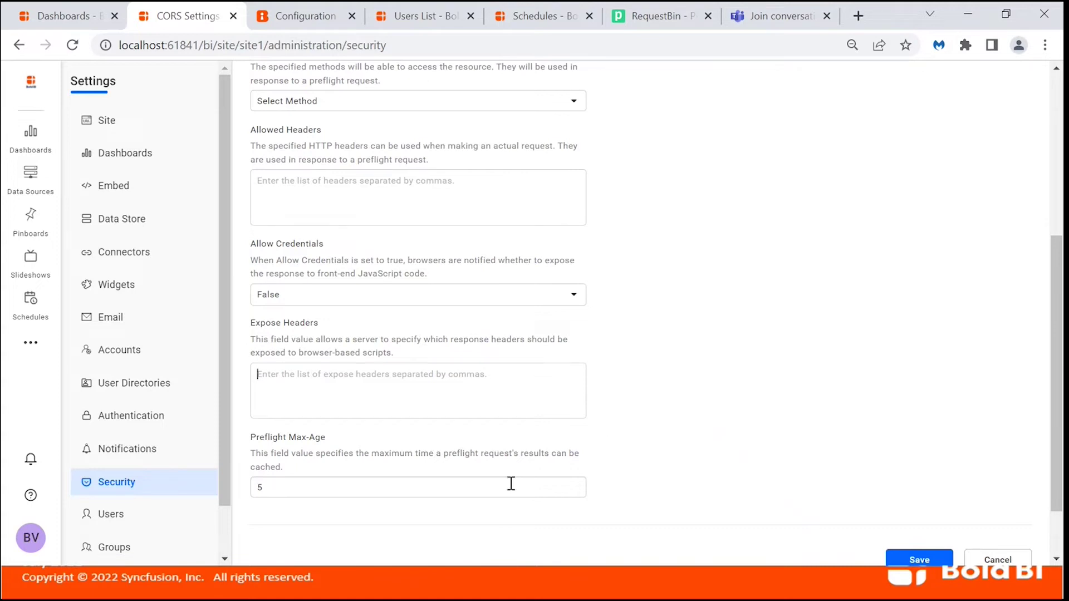
Turn the custom CORS policy back off and return to the CORS settings.
{"action": "scroll", "coordinate": [783, 331], "scroll_direction": "up", "scroll_amount": 5}
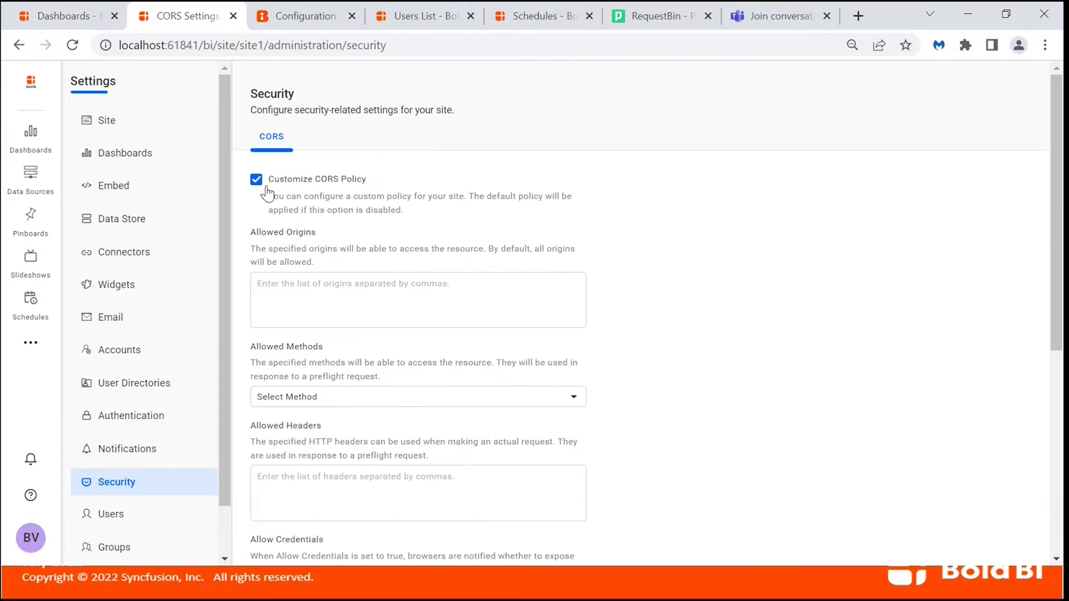
{"action": "left_click", "coordinate": [257, 181]}
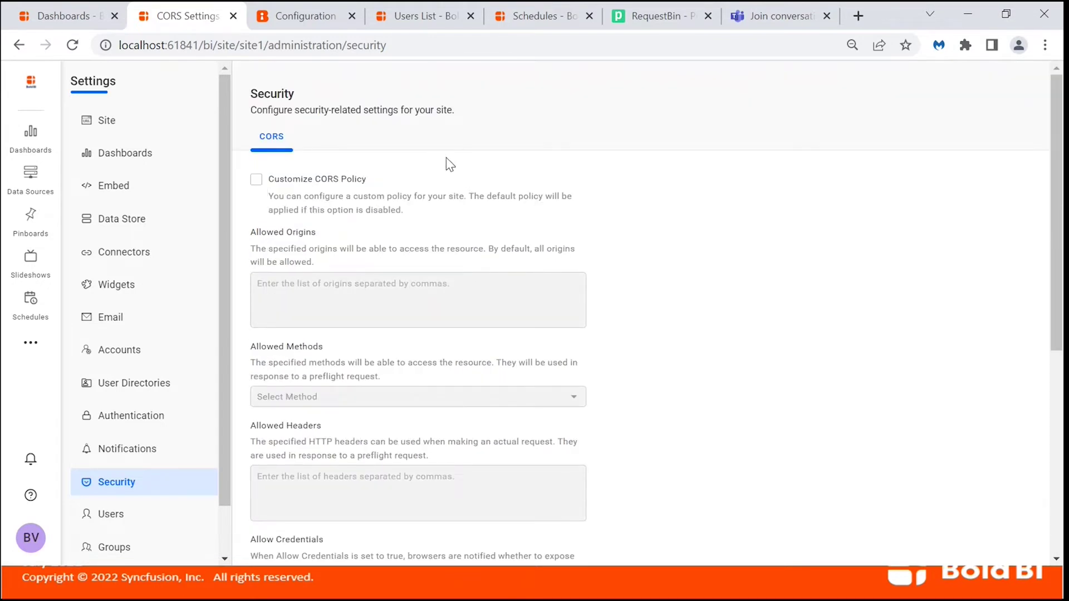
{"action": "key", "text": "alt+Tab"}
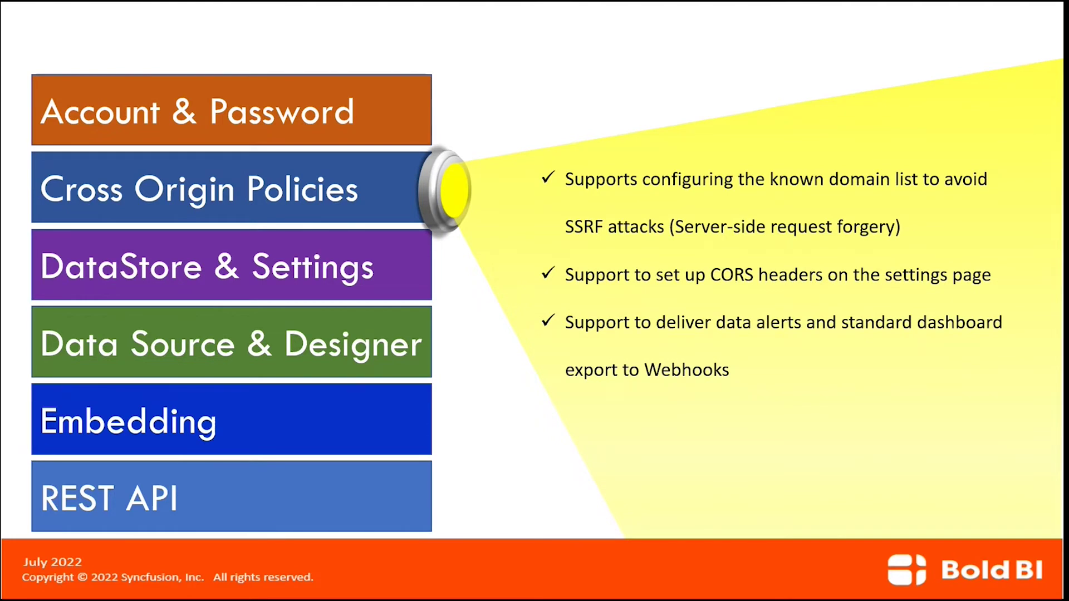
{"action": "key", "text": "alt+Tab"}
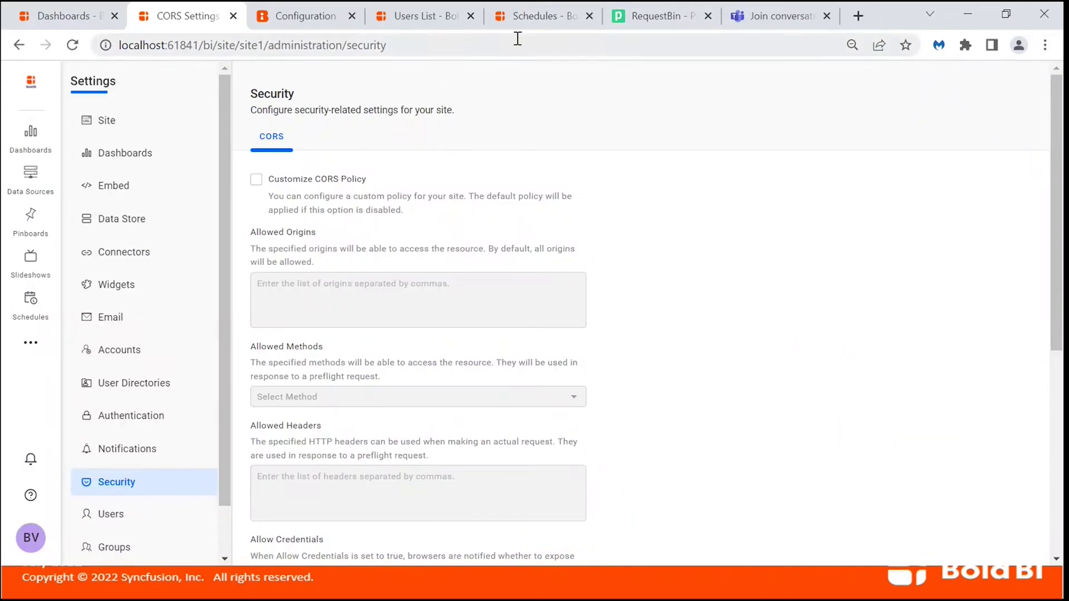
Check the schedules list, then open Integrations to see PracticeWebhook and TestWebhook.
{"action": "left_click", "coordinate": [523, 27]}
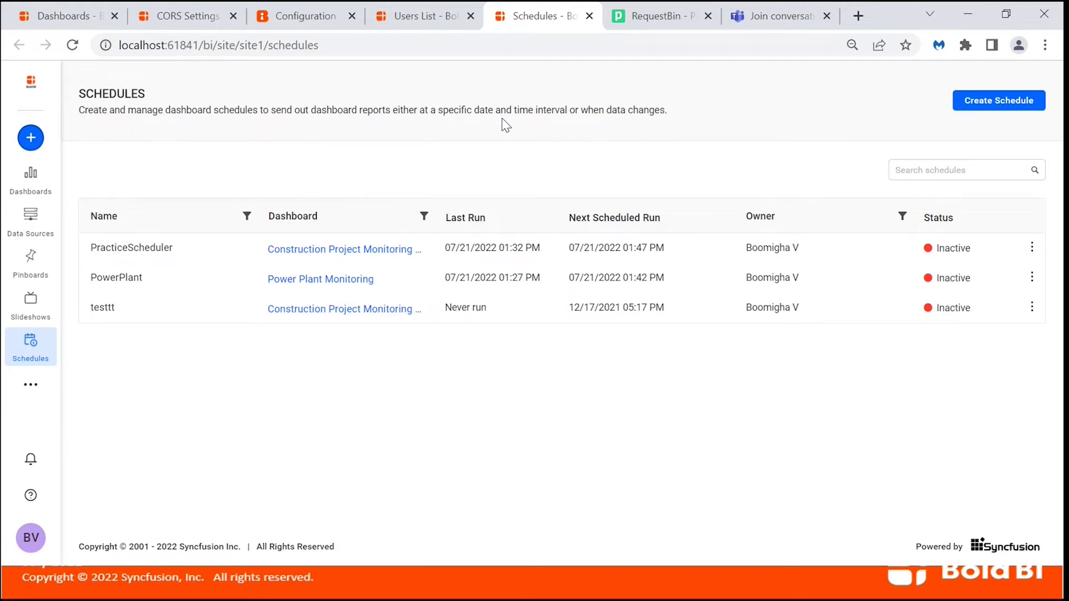
{"action": "left_click", "coordinate": [189, 23]}
{"action": "scroll", "coordinate": [123, 435], "scroll_direction": "down", "scroll_amount": 1}
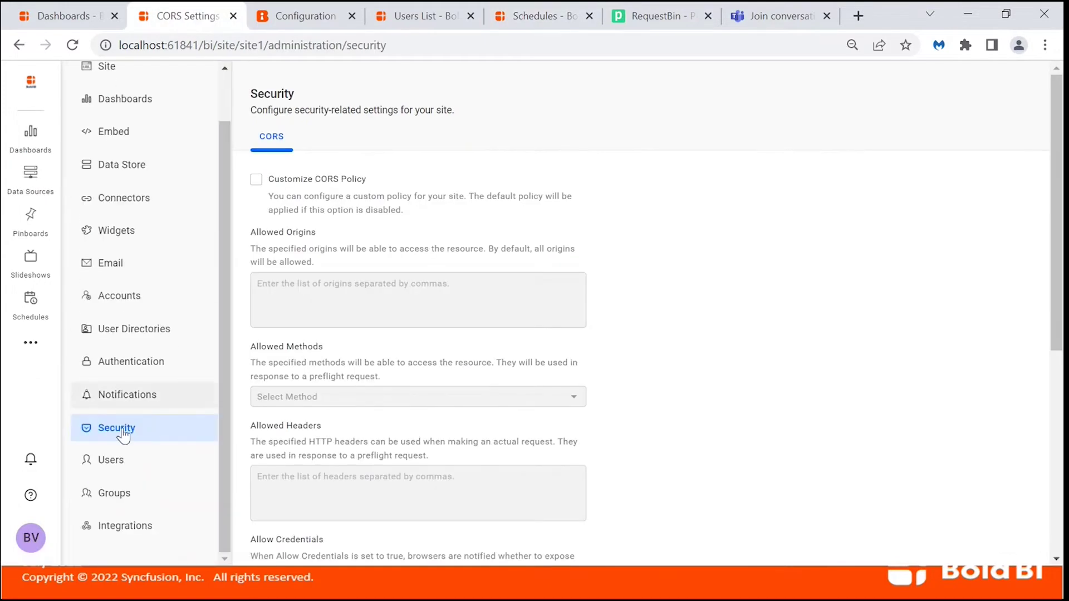
{"action": "left_click", "coordinate": [136, 527]}
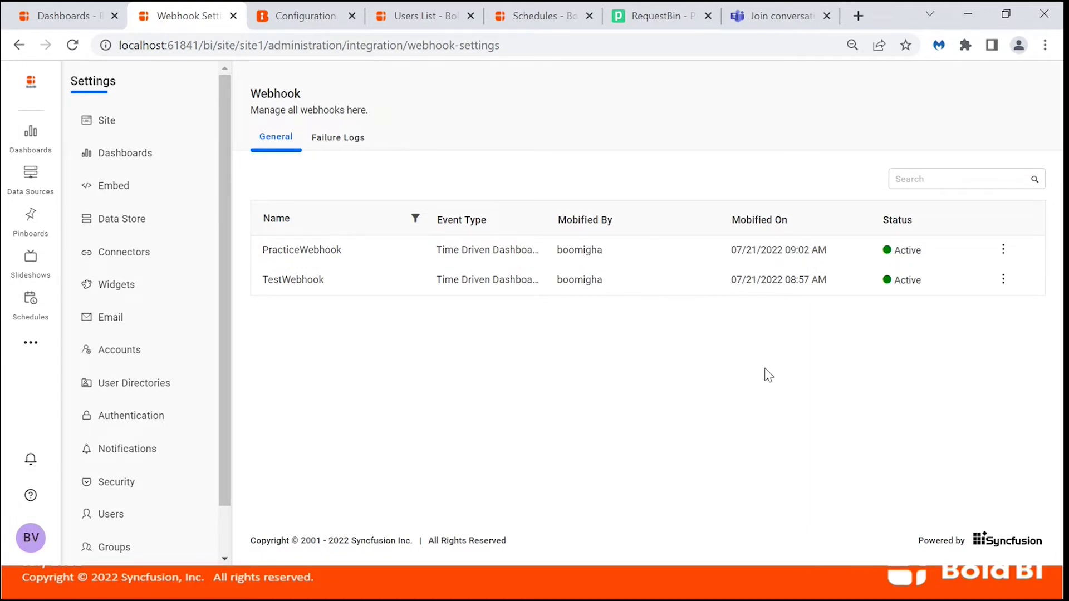
Go to the profile's Webhooks list and start adding a new webhook.
{"action": "left_click", "coordinate": [32, 542]}
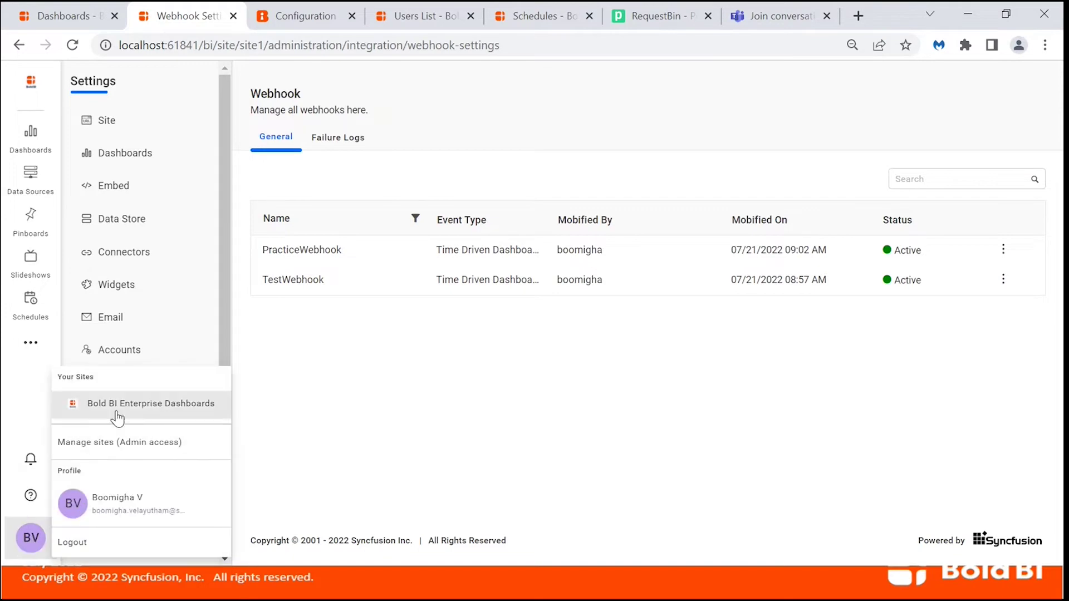
{"action": "left_click", "coordinate": [104, 516]}
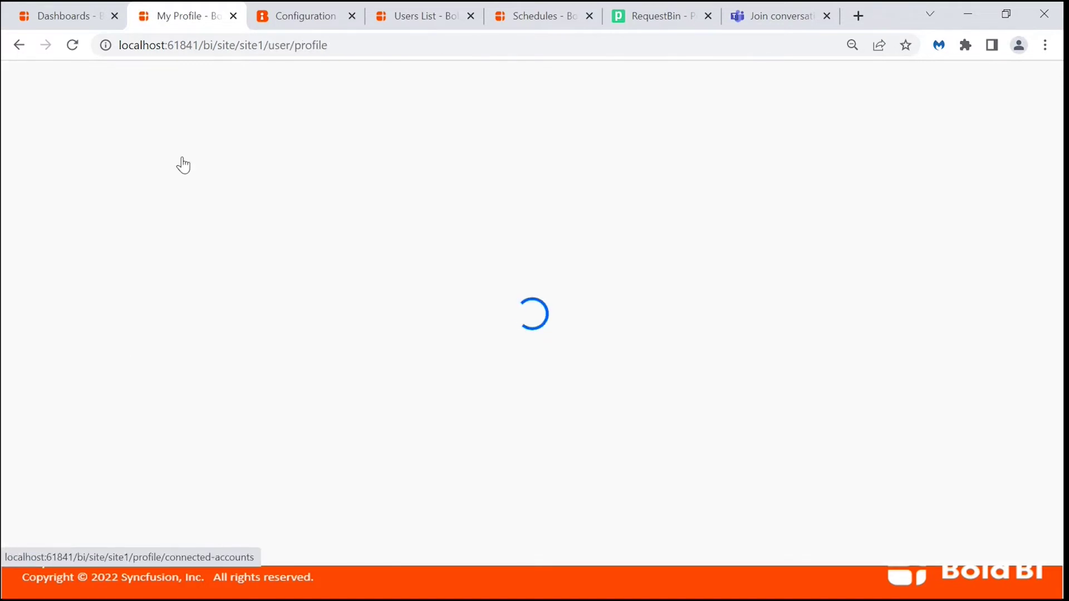
{"action": "left_click", "coordinate": [124, 222]}
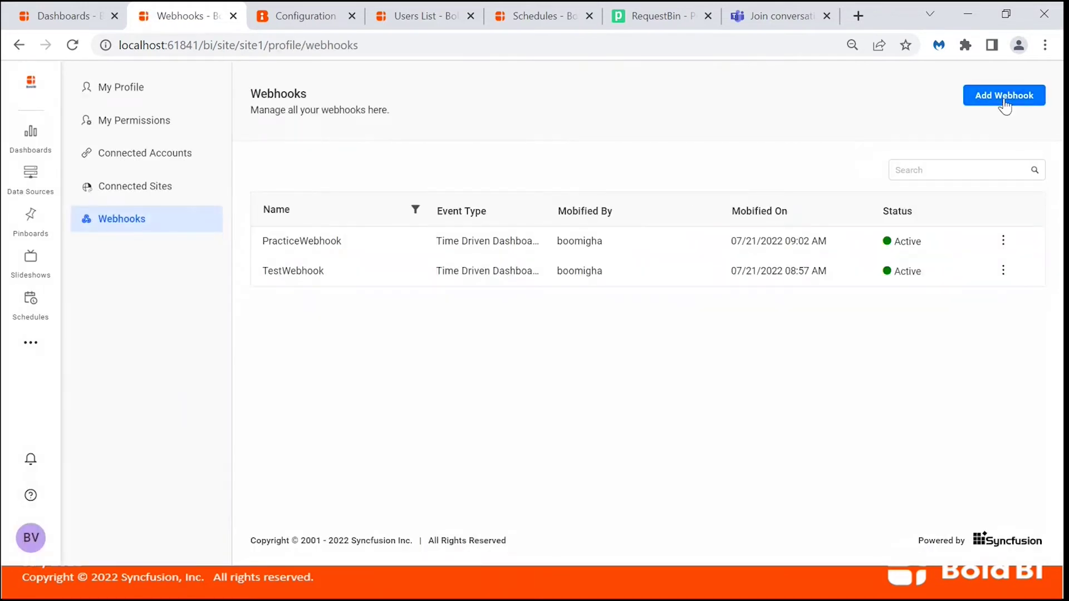
{"action": "left_click", "coordinate": [1019, 100]}
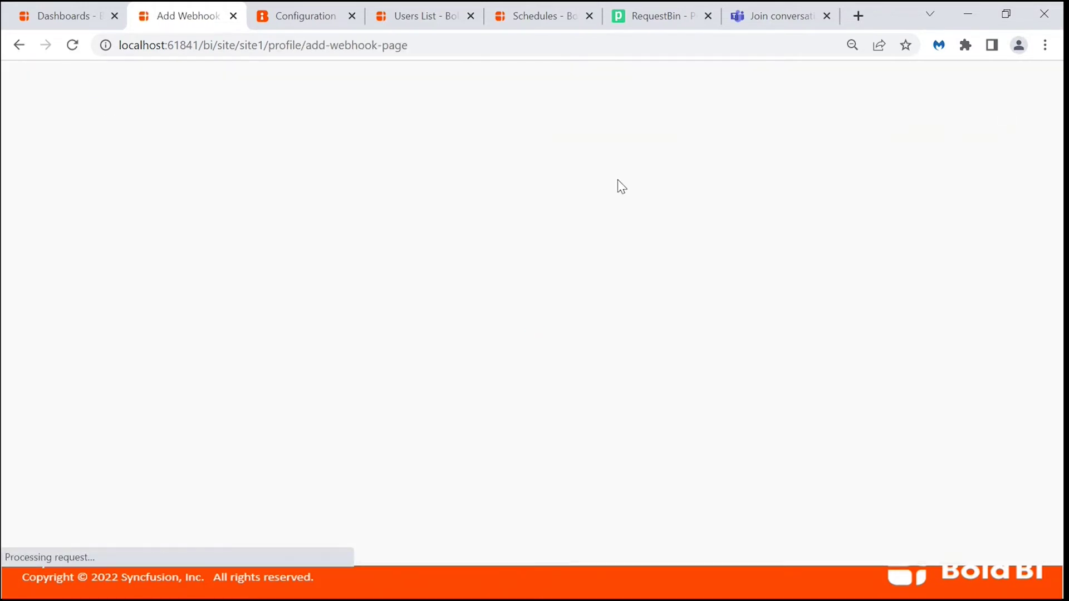
Name the webhook 'Webinar WebHook Demo' with event Time Driven Dashboard Export.
{"action": "left_click", "coordinate": [443, 188]}
{"action": "type", "text": "Webina"}
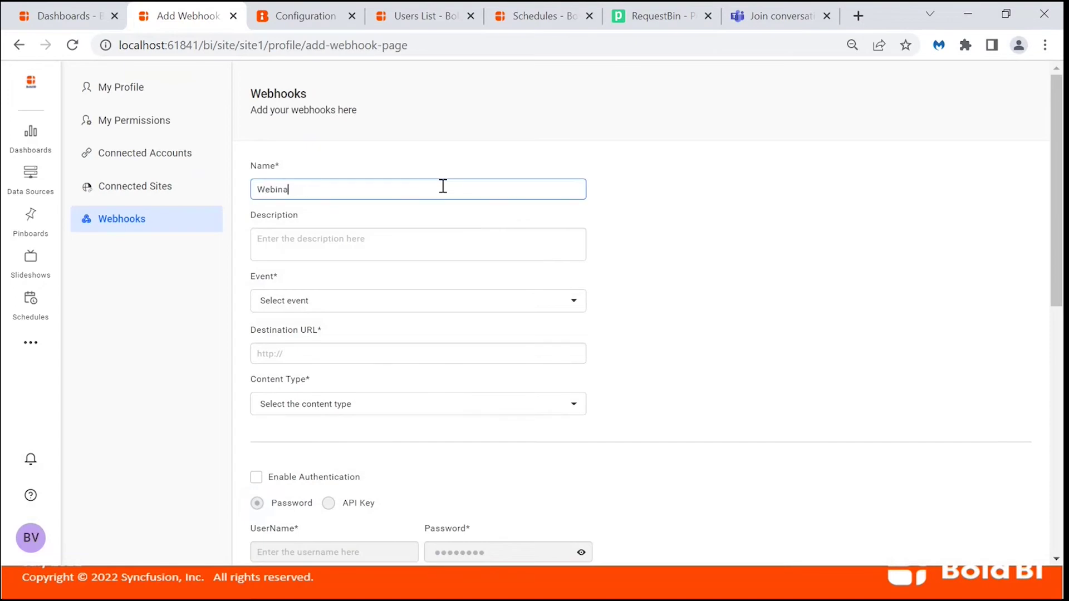
{"action": "type", "text": "r WebHook Demo"}
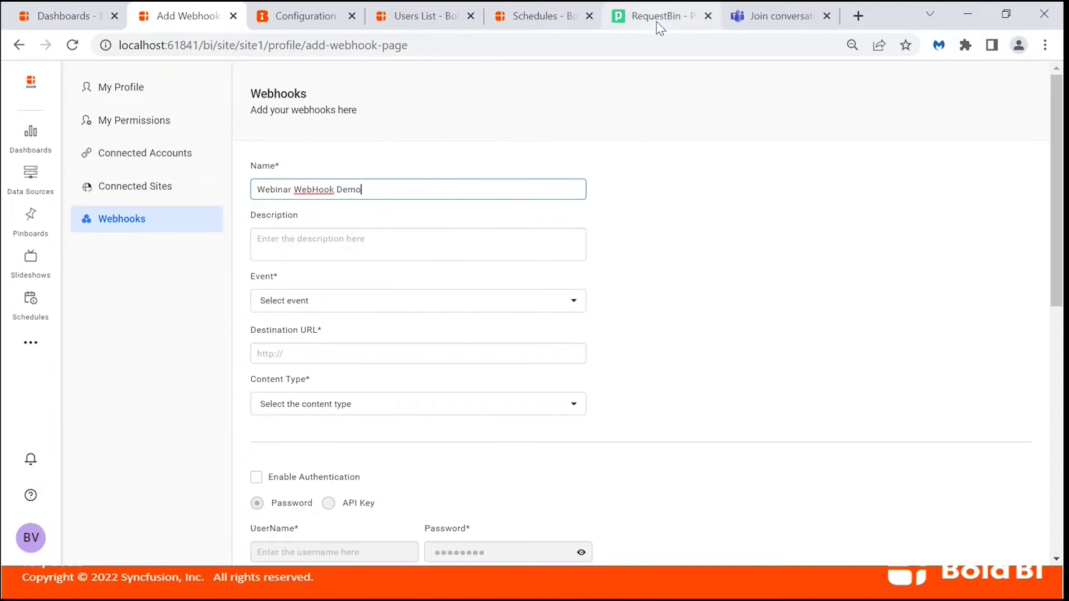
{"action": "scroll", "coordinate": [583, 255], "scroll_direction": "down", "scroll_amount": 1}
{"action": "left_click", "coordinate": [573, 259]}
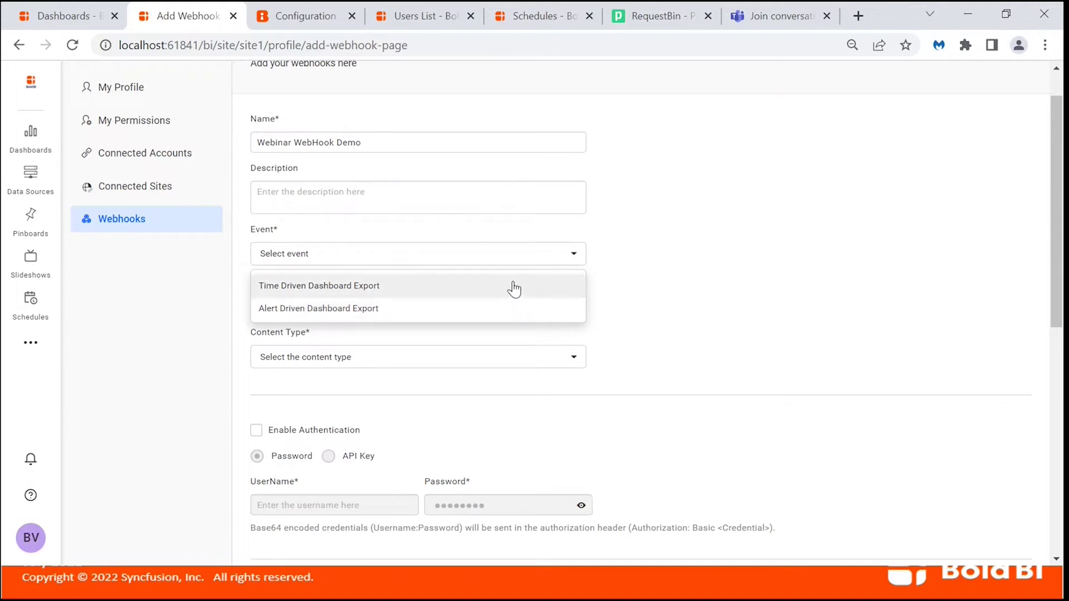
{"action": "left_click", "coordinate": [513, 285]}
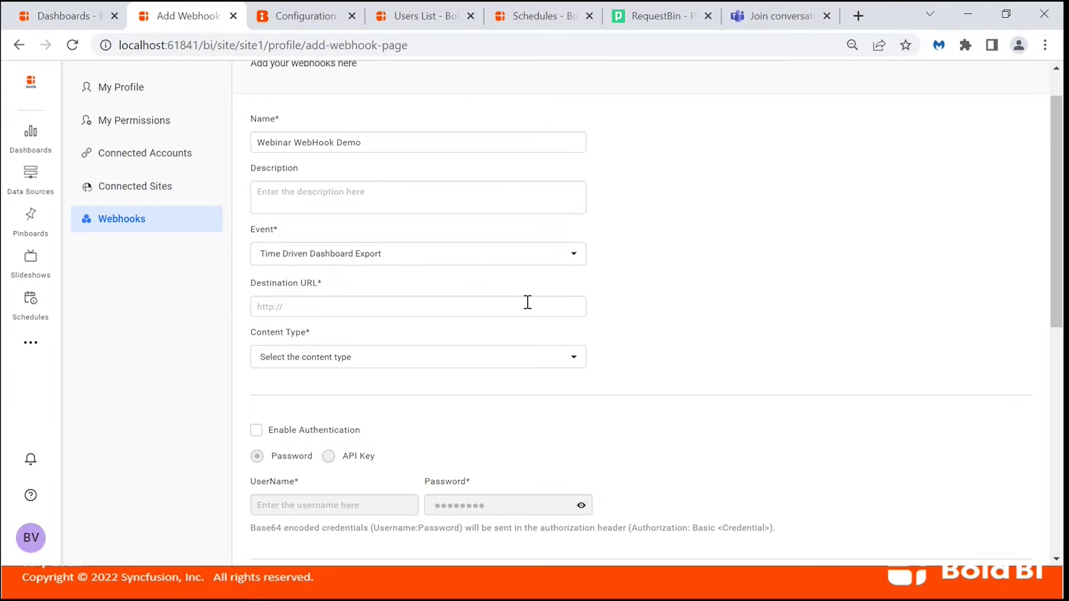
{"action": "left_click", "coordinate": [492, 304]}
{"action": "scroll", "coordinate": [686, 312], "scroll_direction": "down", "scroll_amount": 2}
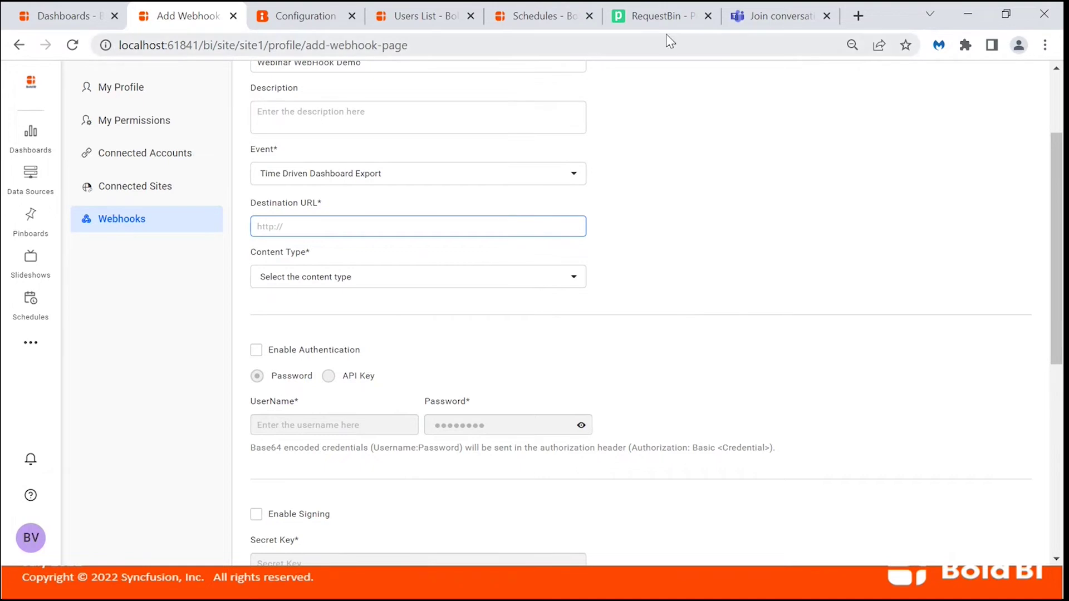
Paste the Pipedream RequestBin endpoint URL as the webhook's Destination URL.
{"action": "left_click", "coordinate": [661, 19]}
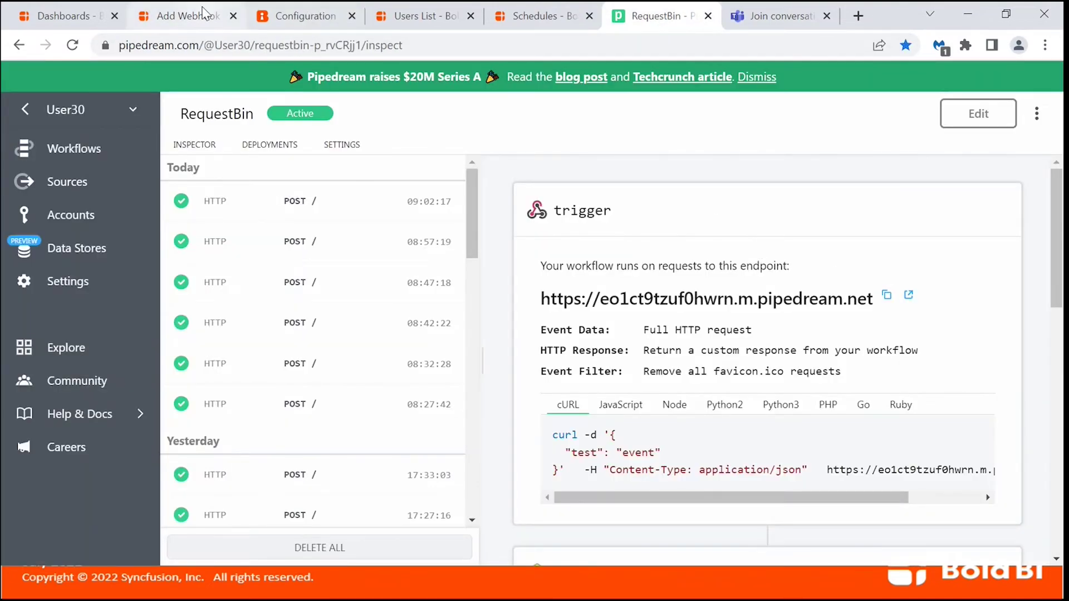
{"action": "left_click", "coordinate": [184, 18]}
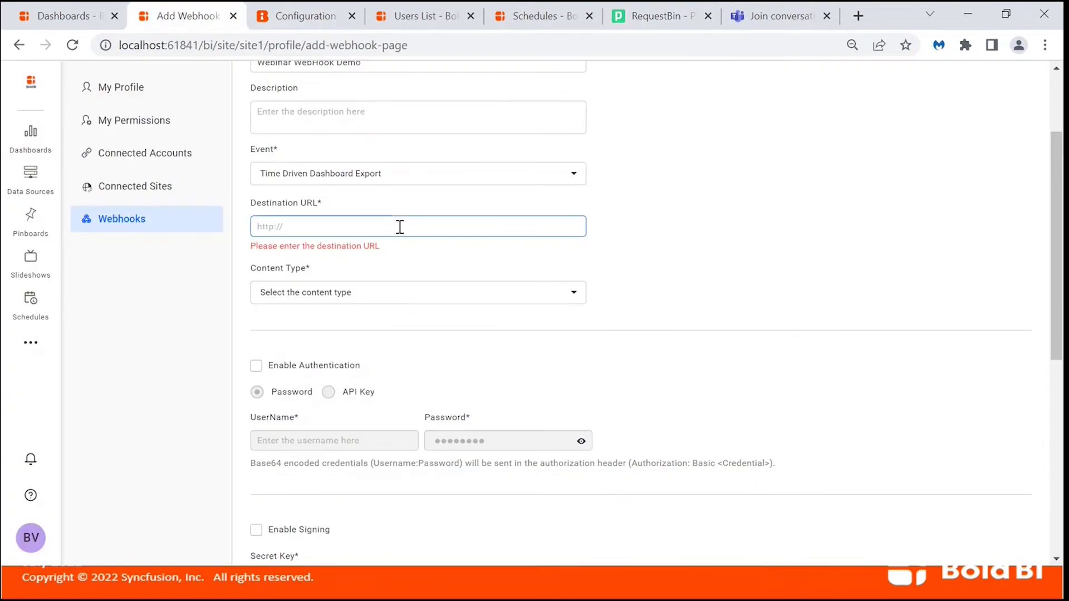
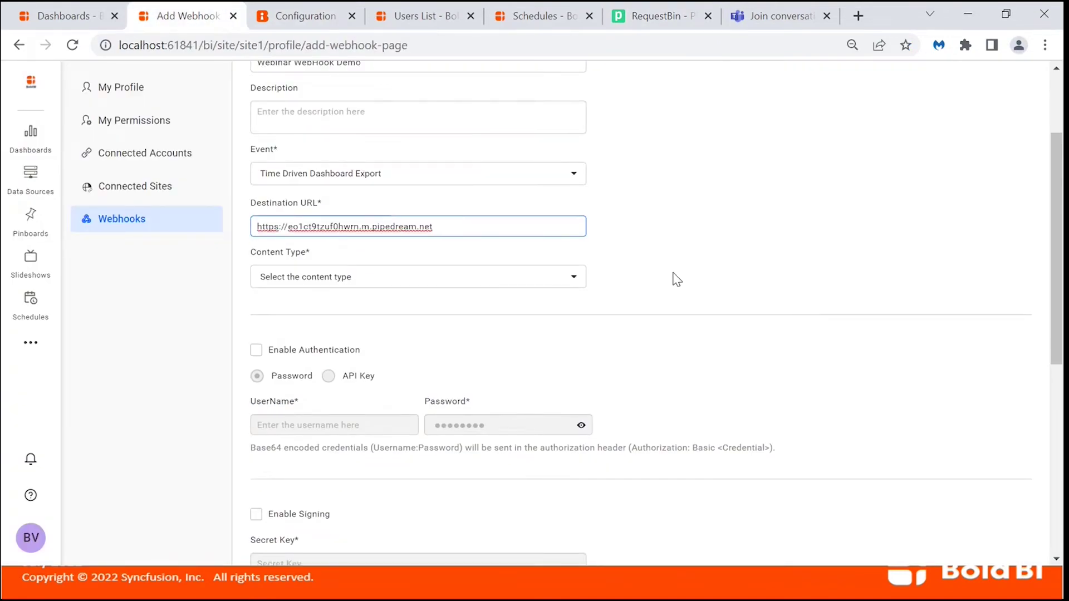
{"action": "scroll", "coordinate": [675, 281], "scroll_direction": "down", "scroll_amount": 2}
Set the webhook's Content Type to Json.
{"action": "left_click", "coordinate": [576, 191]}
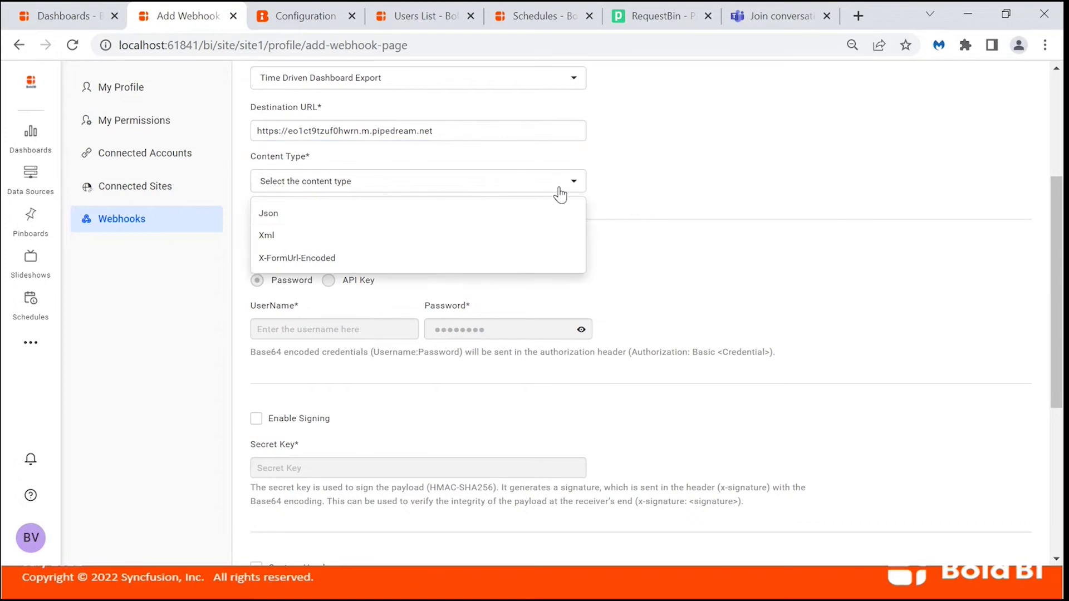
{"action": "left_click", "coordinate": [366, 218]}
{"action": "scroll", "coordinate": [638, 232], "scroll_direction": "down", "scroll_amount": 1}
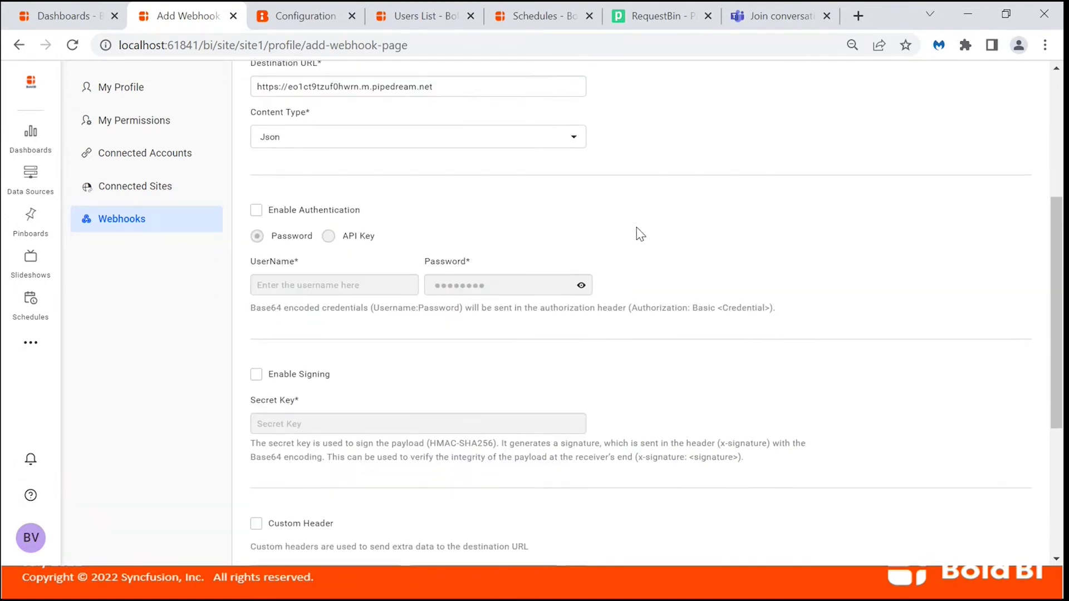
{"action": "scroll", "coordinate": [640, 233], "scroll_direction": "down", "scroll_amount": 1}
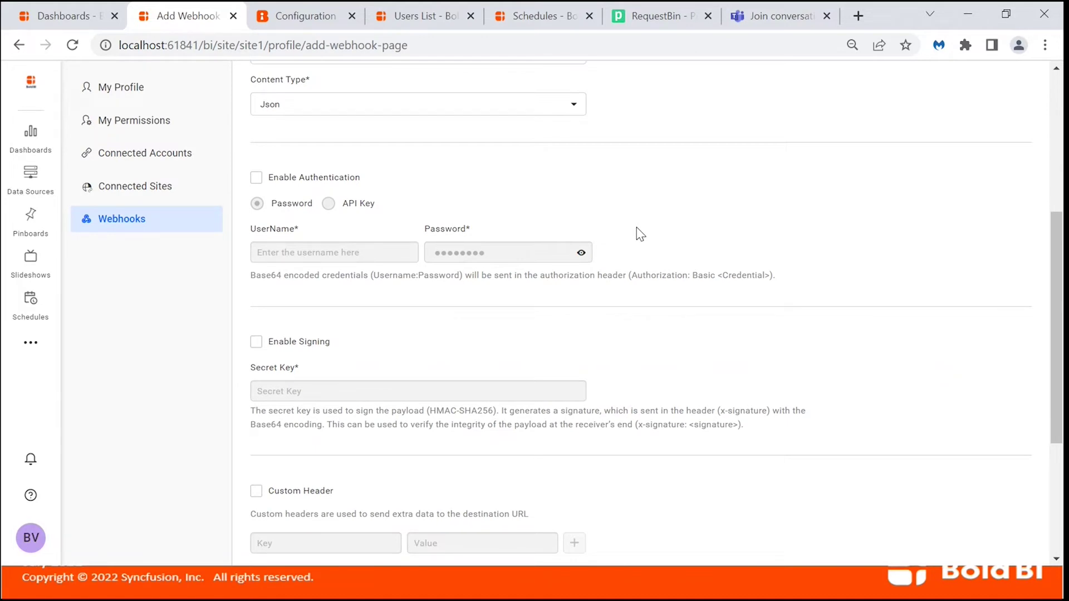
{"action": "scroll", "coordinate": [636, 227], "scroll_direction": "down", "scroll_amount": 2}
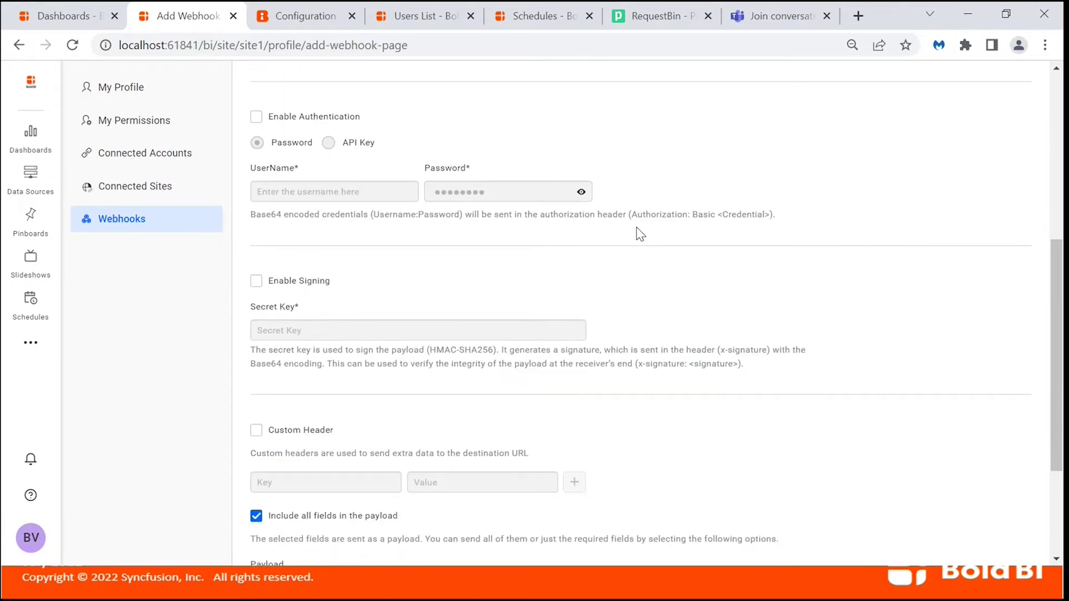
{"action": "scroll", "coordinate": [693, 241], "scroll_direction": "down", "scroll_amount": 3}
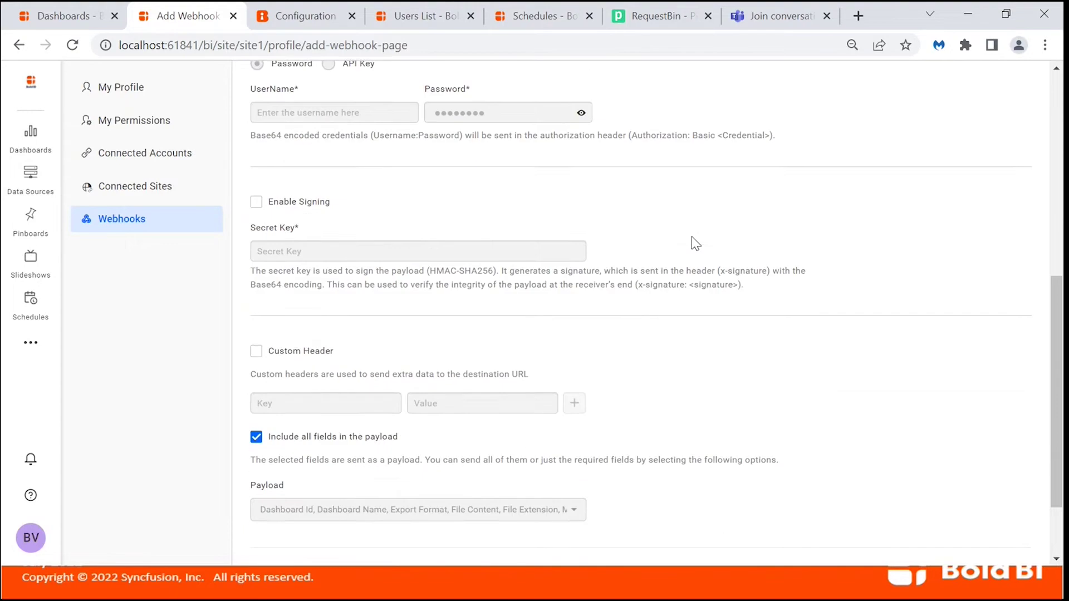
{"action": "scroll", "coordinate": [699, 248], "scroll_direction": "down", "scroll_amount": 3}
Turn off Include all fields, pick Dashboard Name and Schedule Name as payload, and save.
{"action": "left_click", "coordinate": [256, 339]}
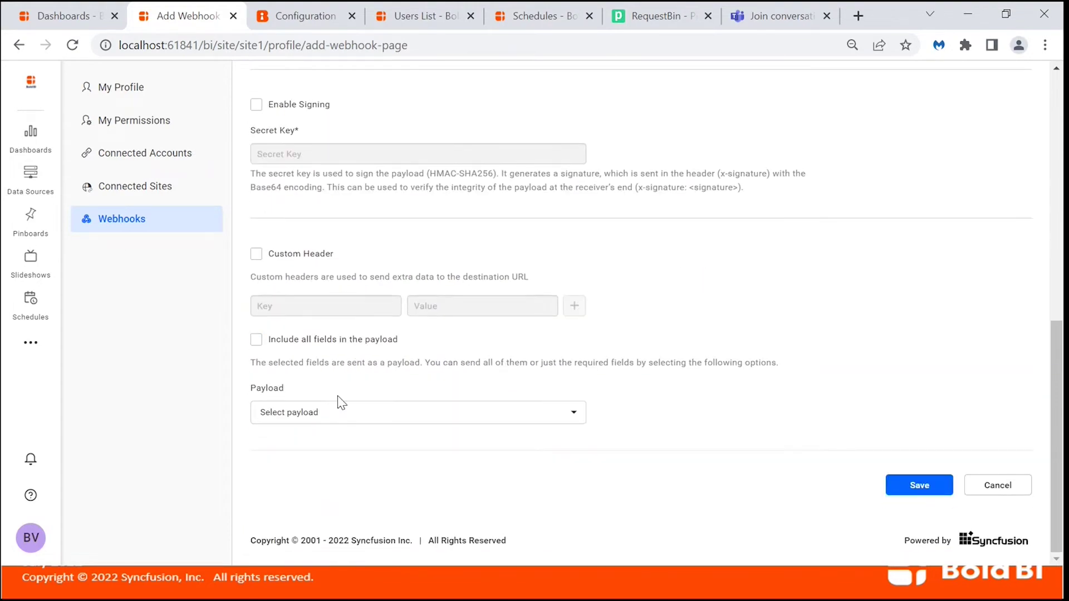
{"action": "left_click", "coordinate": [354, 421]}
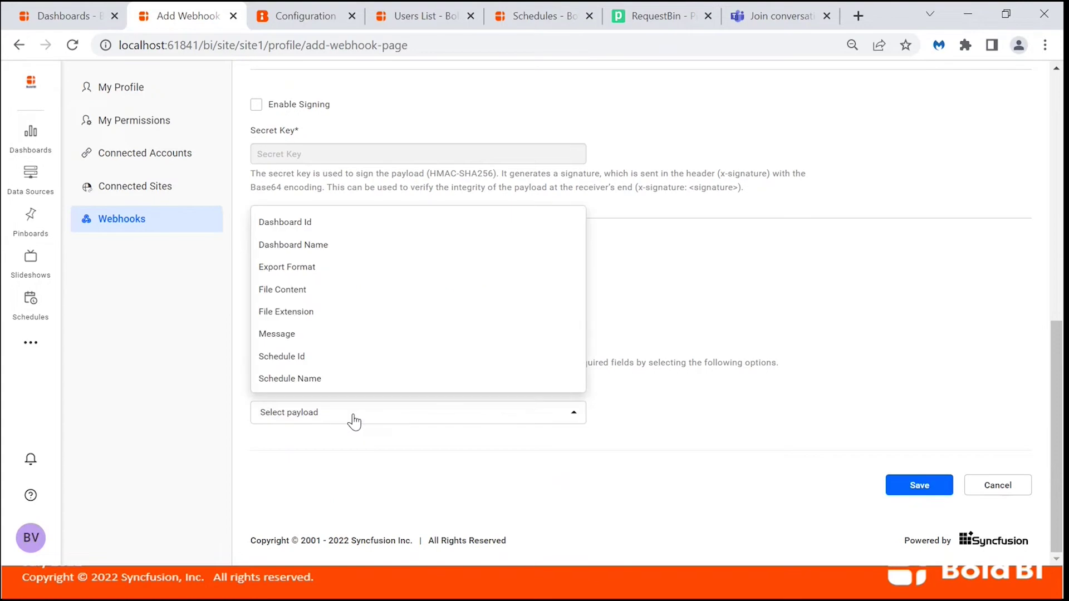
{"action": "left_click", "coordinate": [351, 252]}
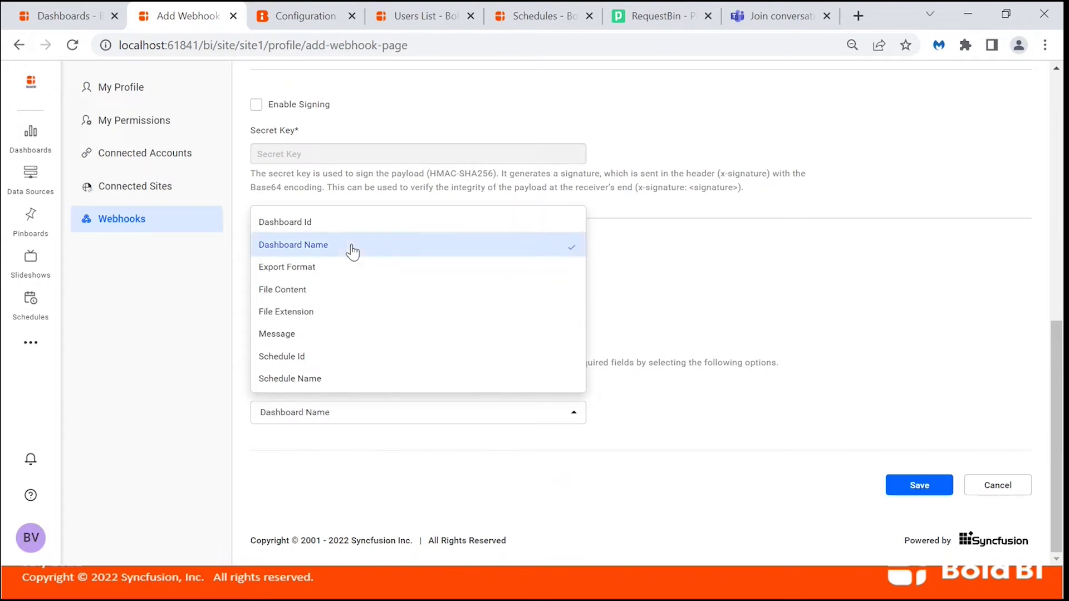
{"action": "left_click", "coordinate": [345, 384]}
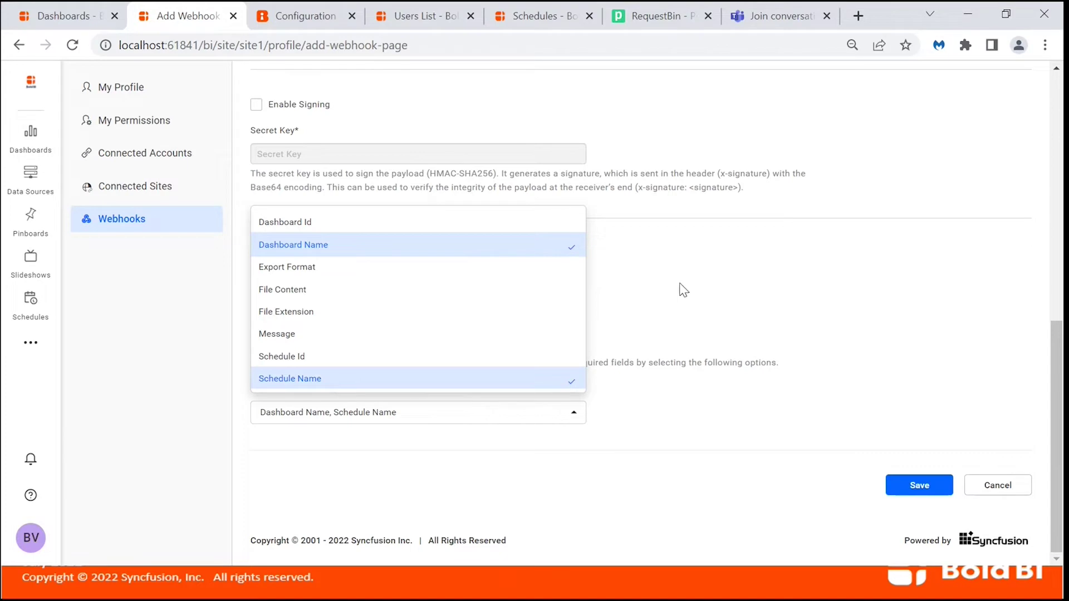
{"action": "left_click", "coordinate": [746, 289]}
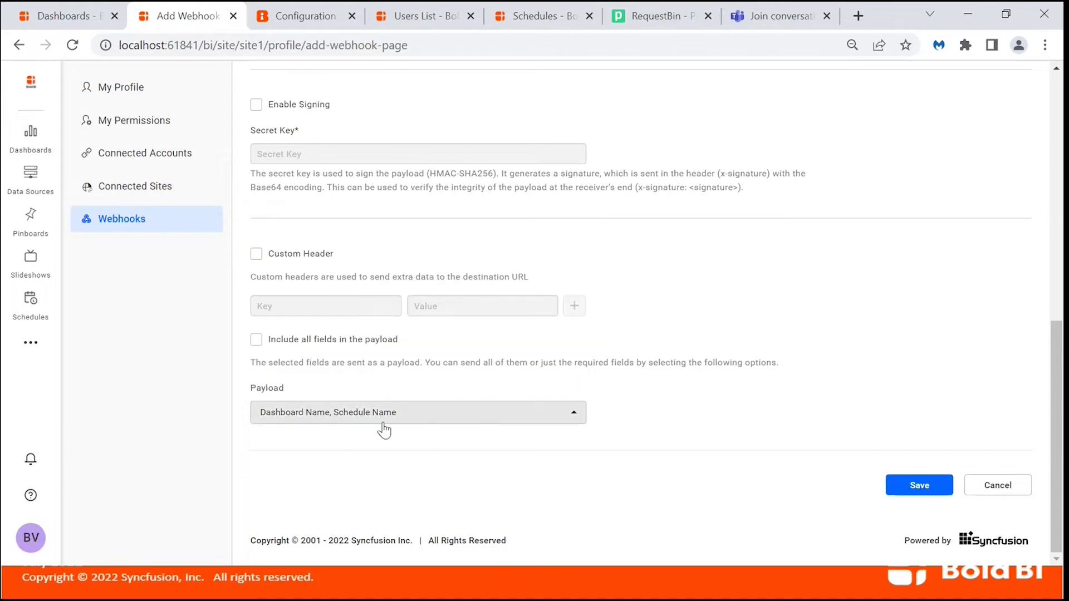
{"action": "left_click", "coordinate": [903, 489]}
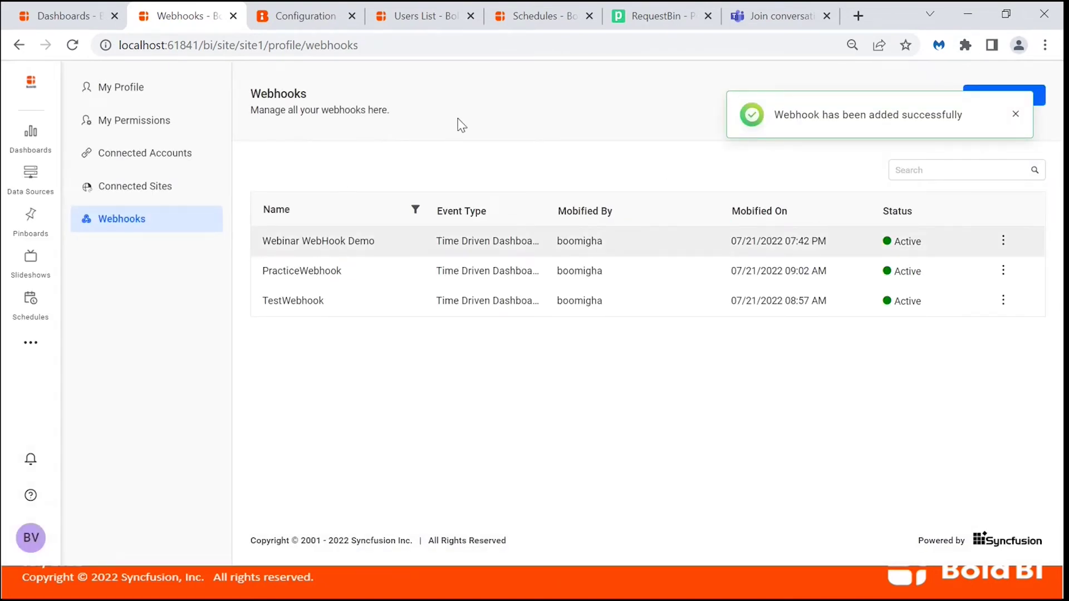
Begin a new schedule from the Schedules list, then go back to the Dashboards page.
{"action": "left_click", "coordinate": [540, 17]}
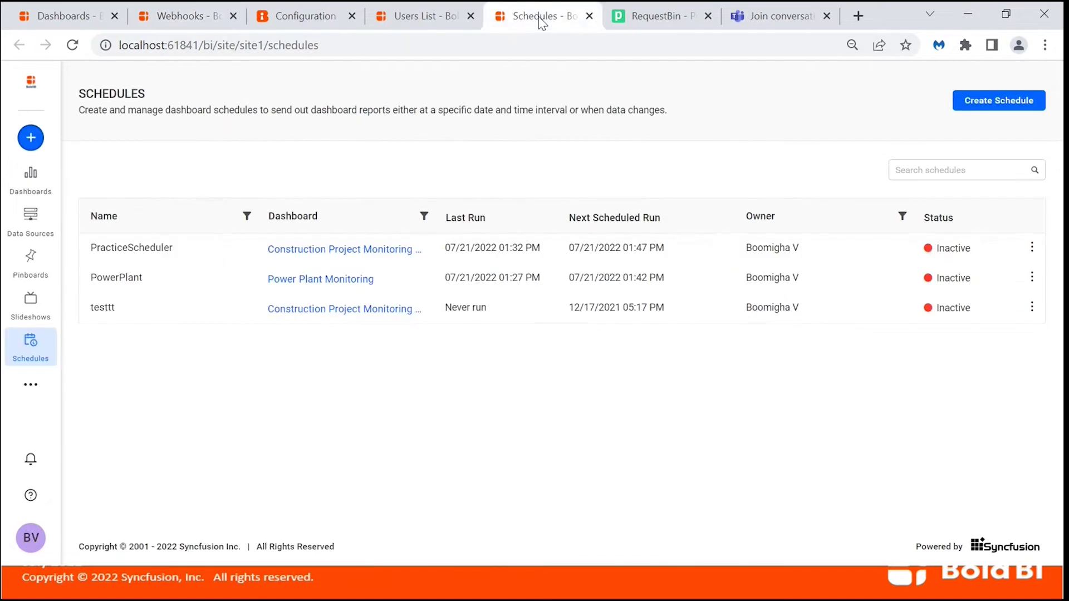
{"action": "left_click", "coordinate": [995, 96]}
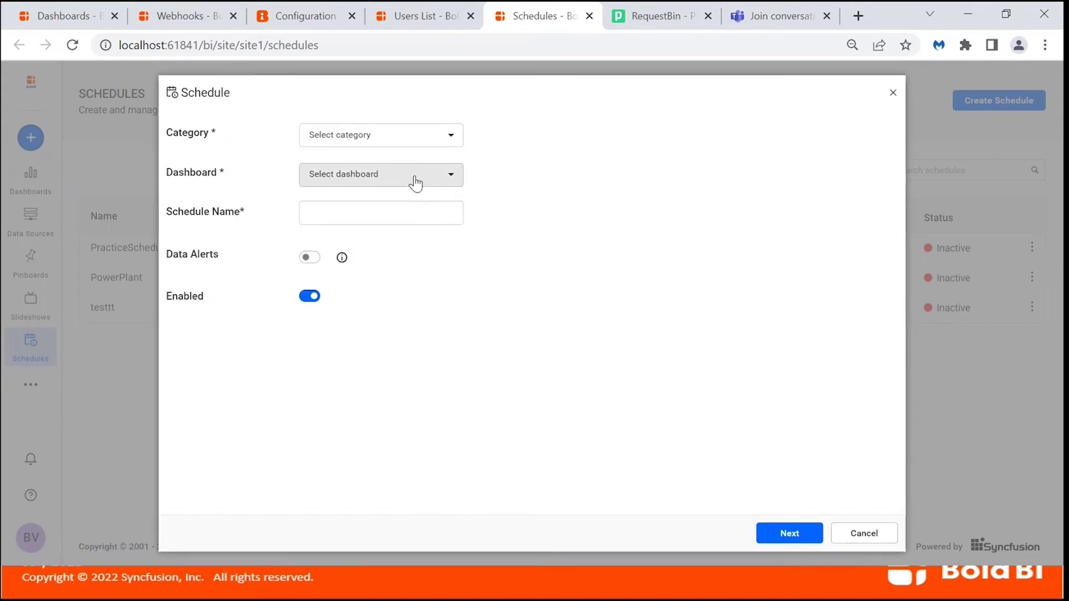
{"action": "left_click", "coordinate": [432, 135]}
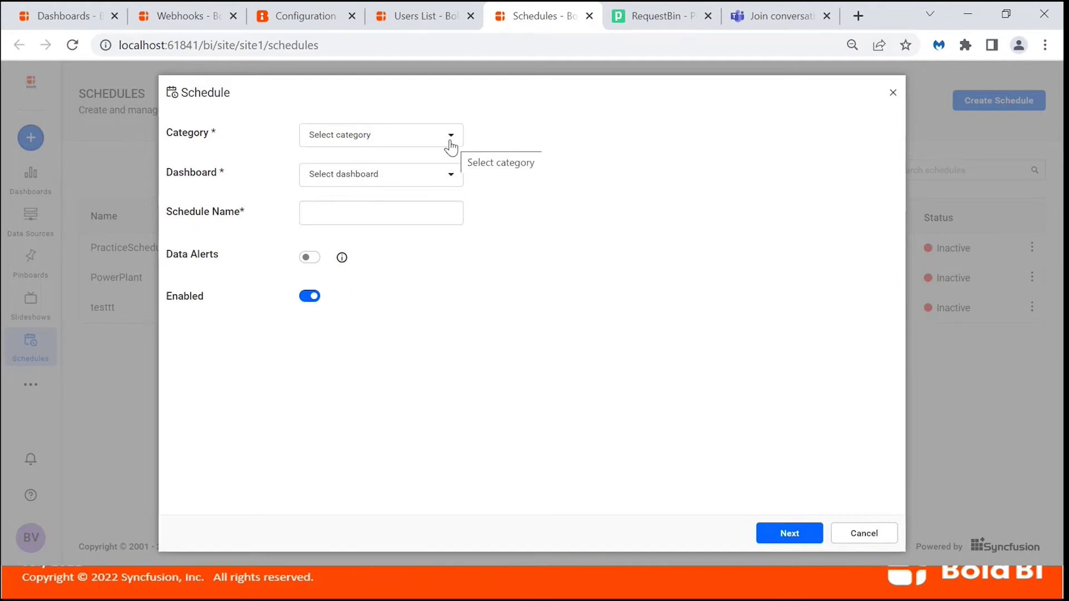
{"action": "left_click", "coordinate": [65, 19]}
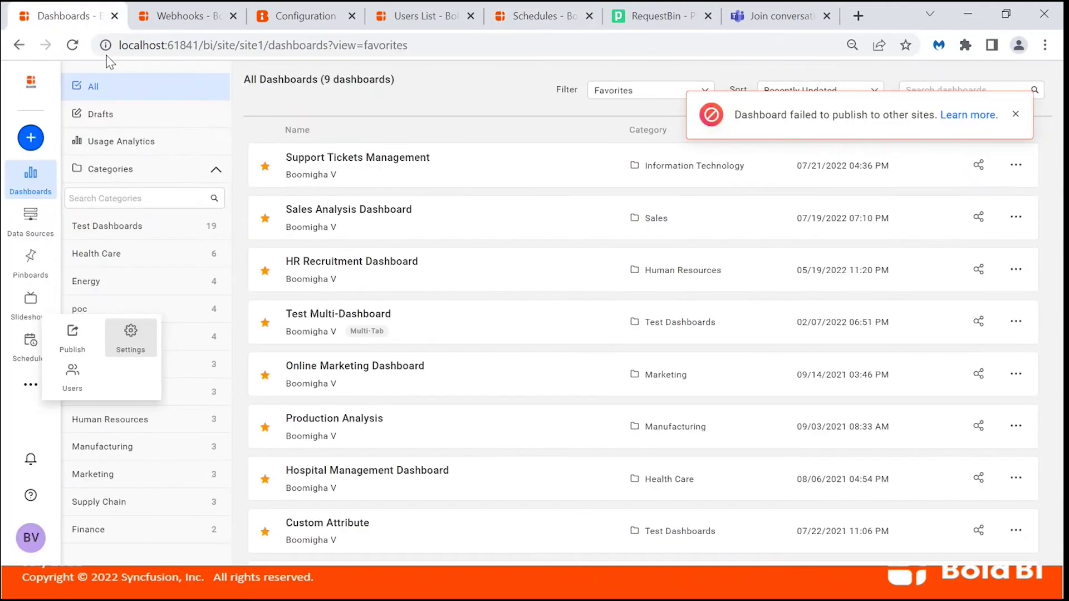
Dismiss the failure toast and create a schedule 'Webhook Test Webinar' for Support Tickets Management.
{"action": "left_click", "coordinate": [1014, 114]}
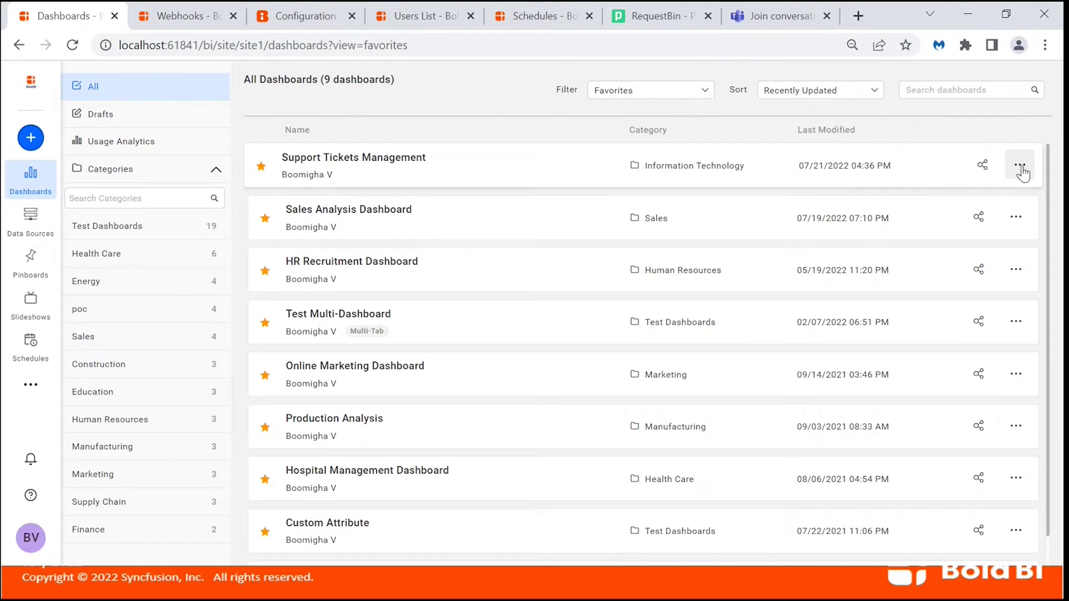
{"action": "left_click", "coordinate": [1022, 172]}
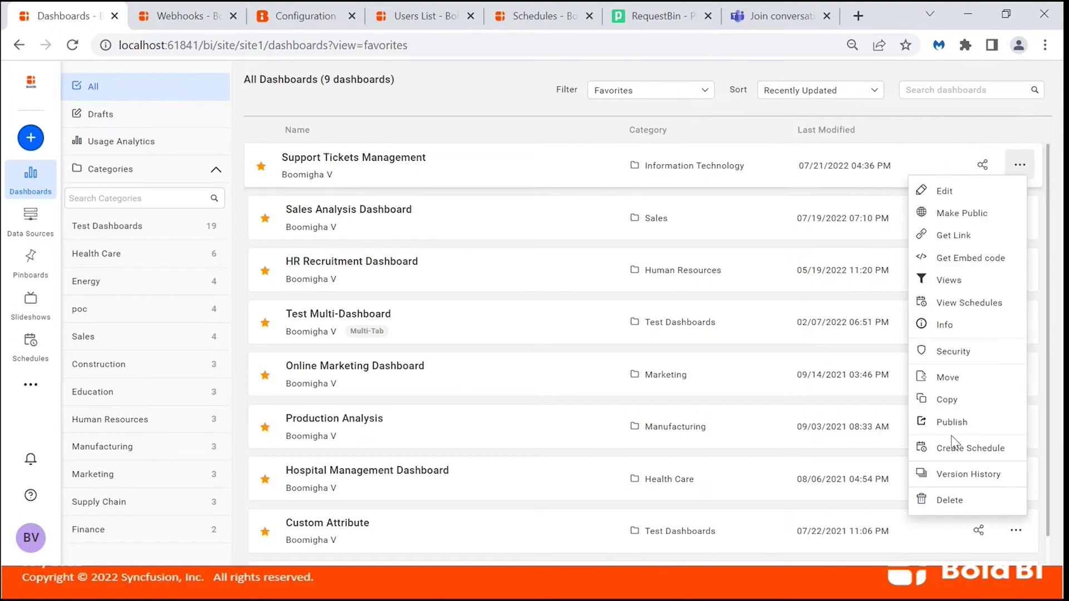
{"action": "left_click", "coordinate": [953, 446]}
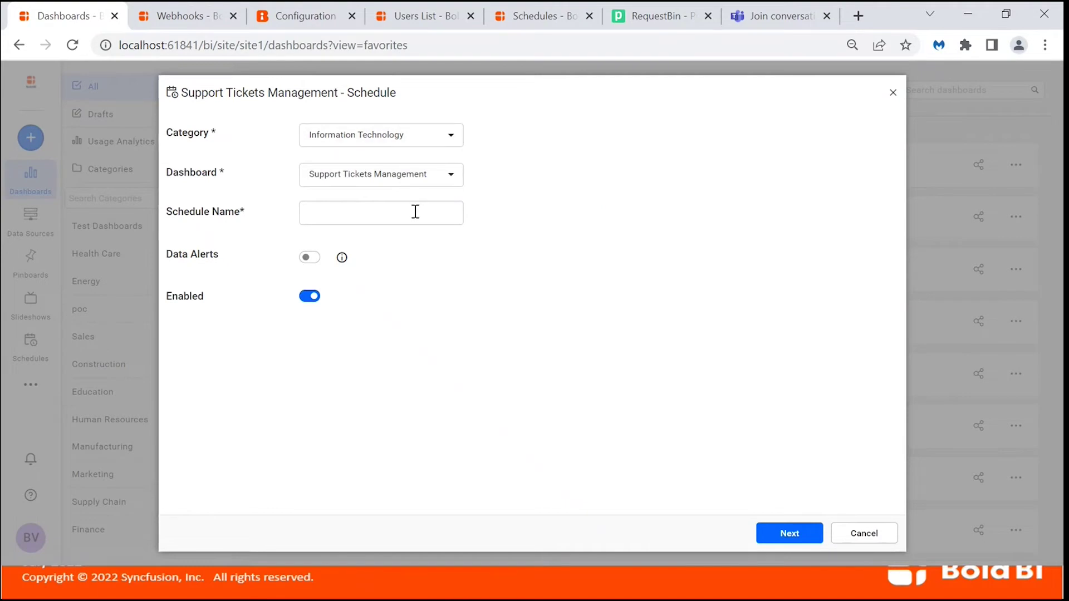
{"action": "left_click", "coordinate": [415, 211]}
{"action": "type", "text": "Webhoo"}
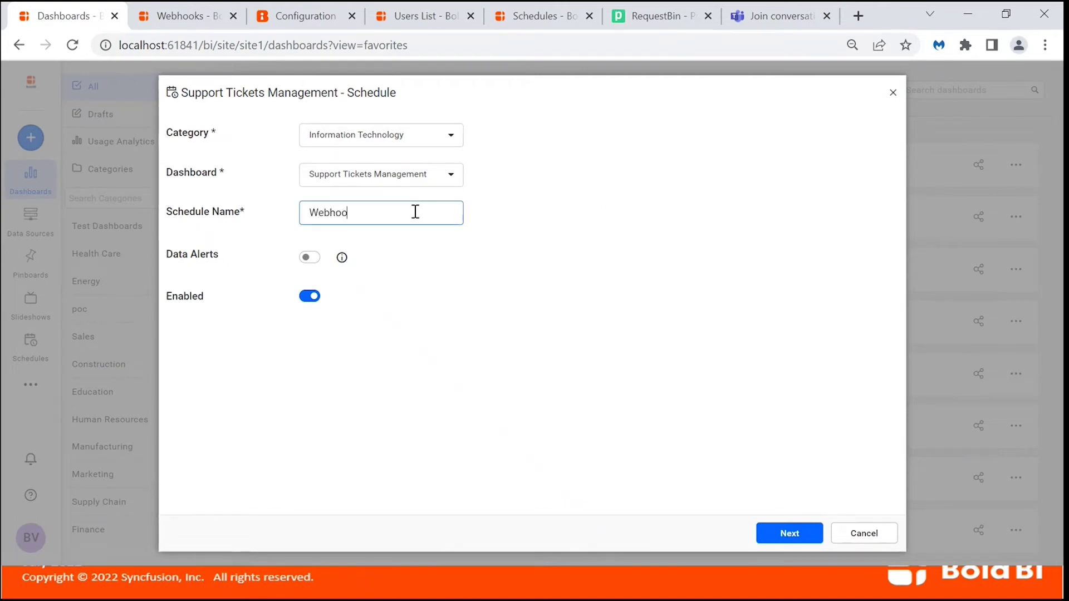
{"action": "type", "text": "k Test Webinar"}
Advance past the email message and hourly 00:15 recurrence to the recipients step.
{"action": "left_click", "coordinate": [779, 539]}
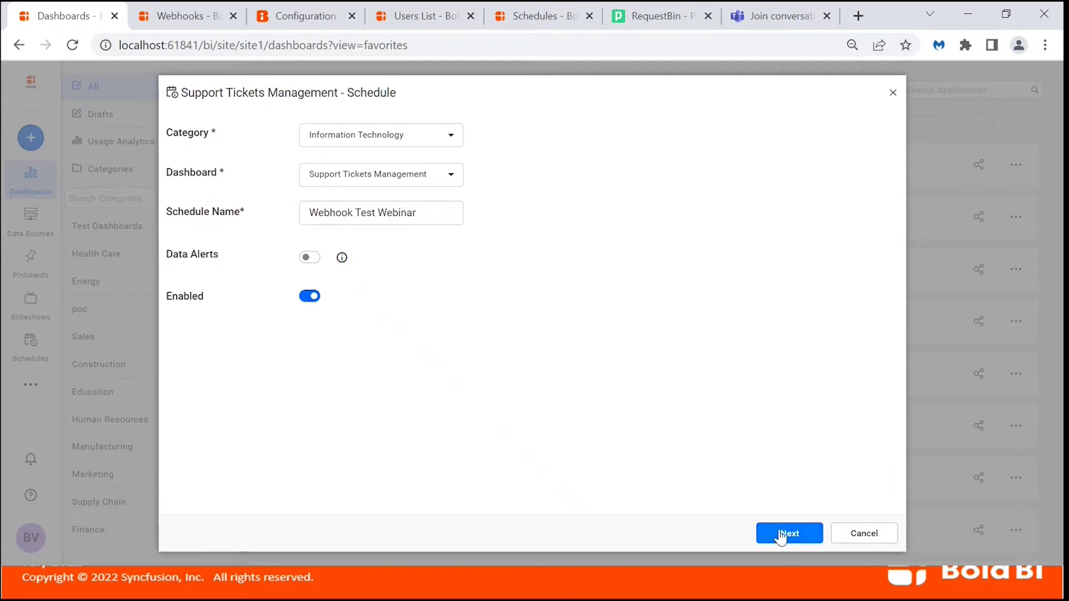
{"action": "left_click", "coordinate": [783, 530]}
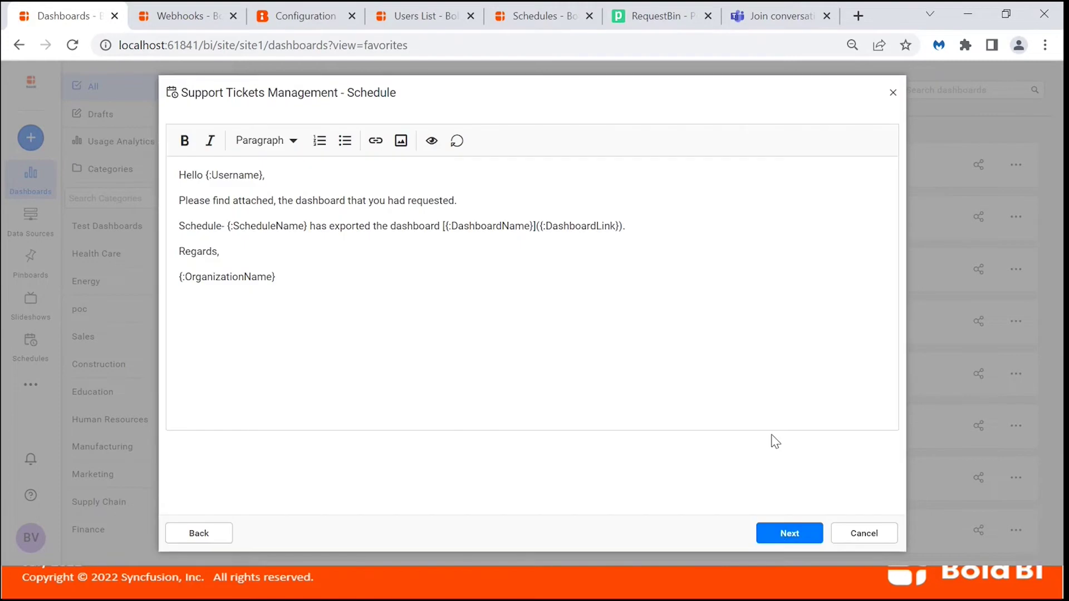
{"action": "left_click", "coordinate": [782, 536]}
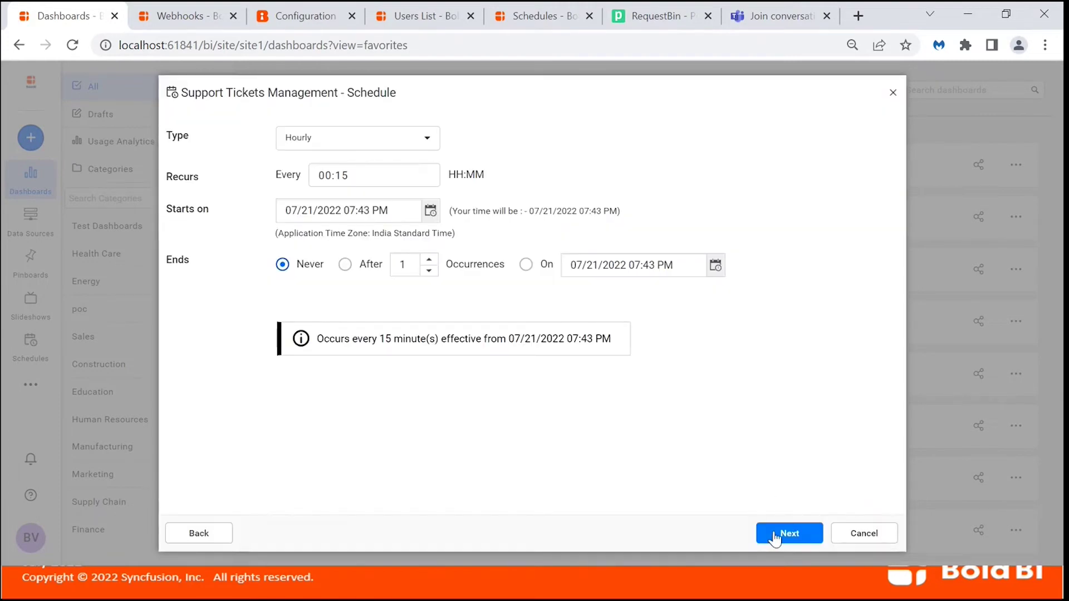
{"action": "left_click", "coordinate": [774, 535]}
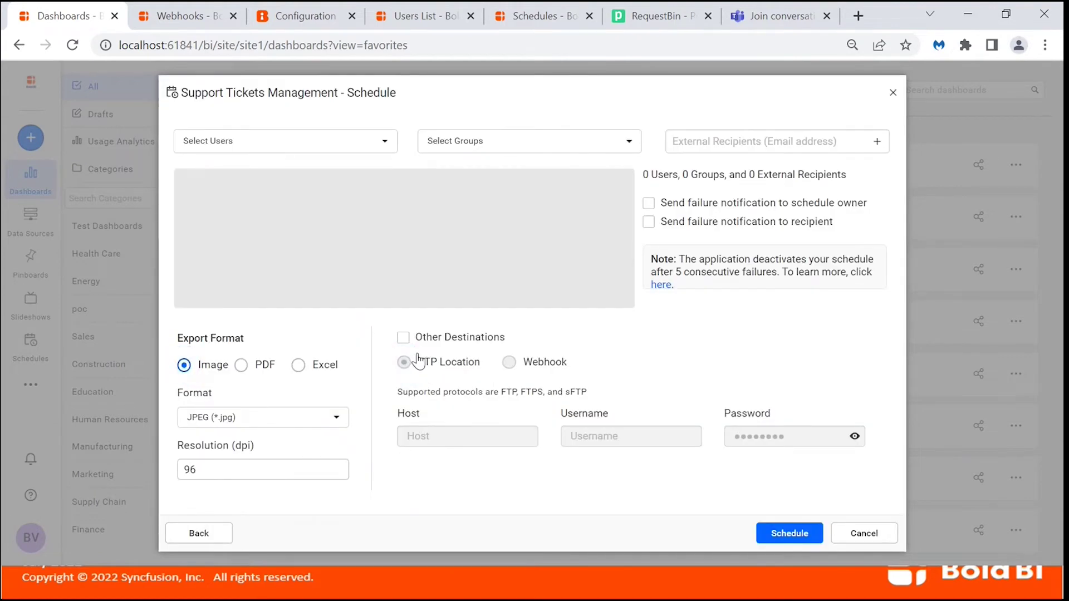
Deliver the schedule to the Webinar WebHook Demo webhook and save it.
{"action": "left_click", "coordinate": [405, 339]}
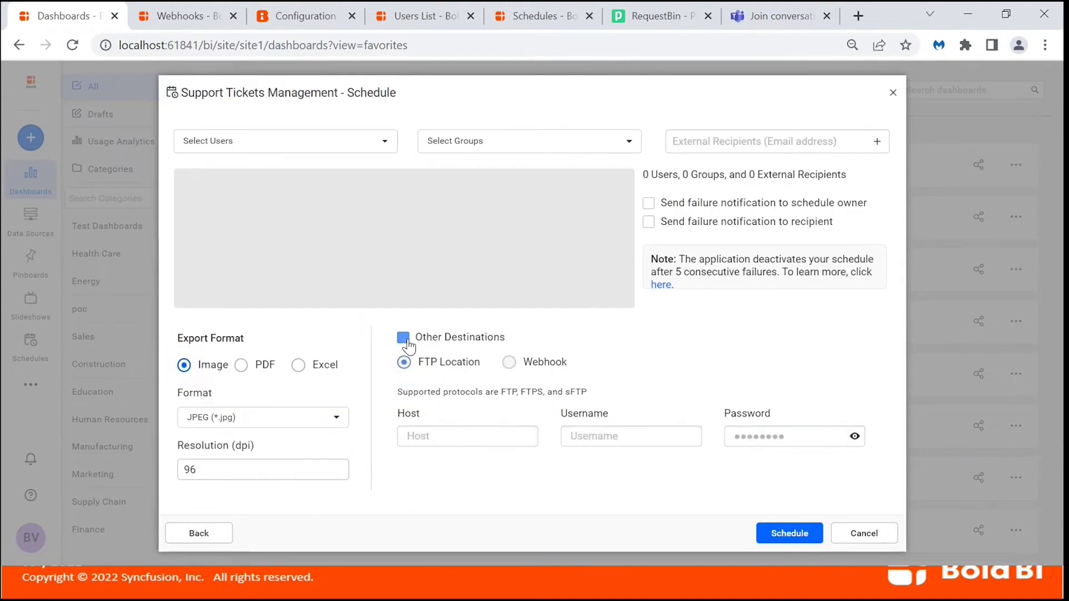
{"action": "left_click", "coordinate": [509, 363]}
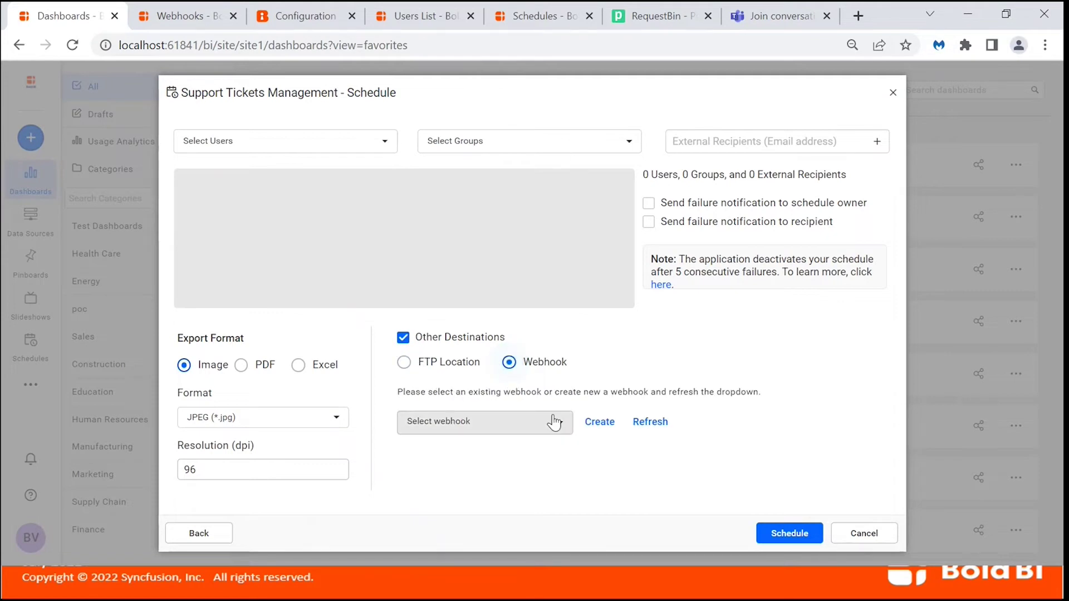
{"action": "left_click", "coordinate": [558, 424]}
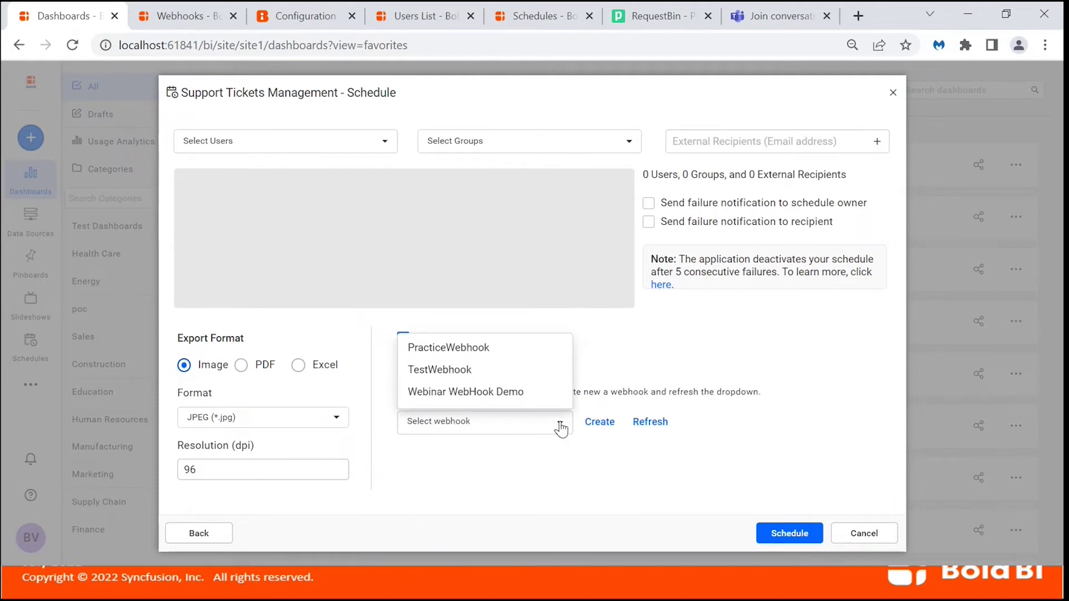
{"action": "left_click", "coordinate": [530, 392]}
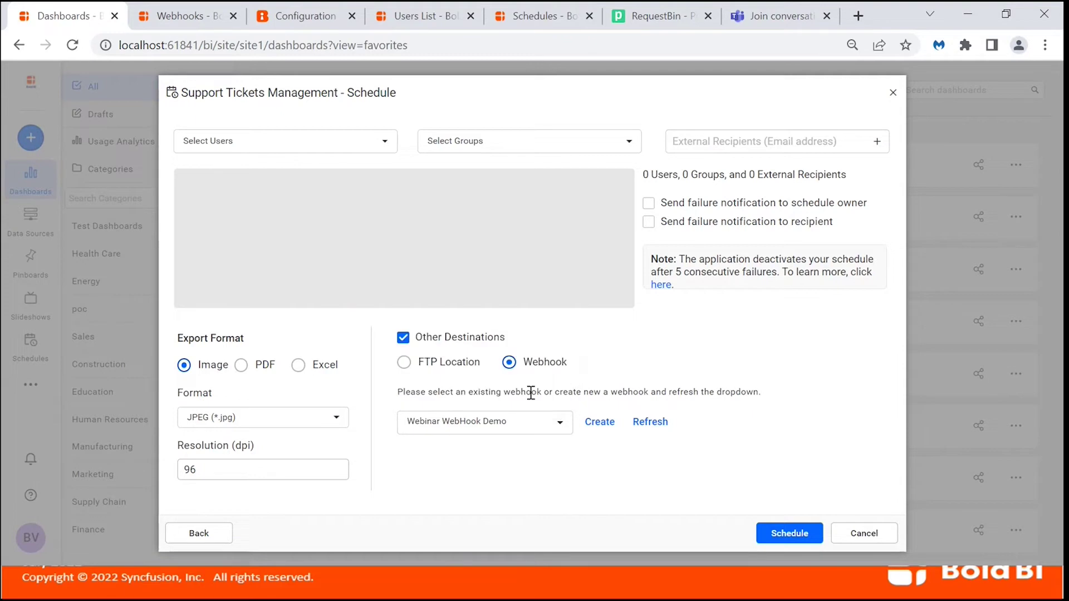
{"action": "left_click", "coordinate": [783, 530]}
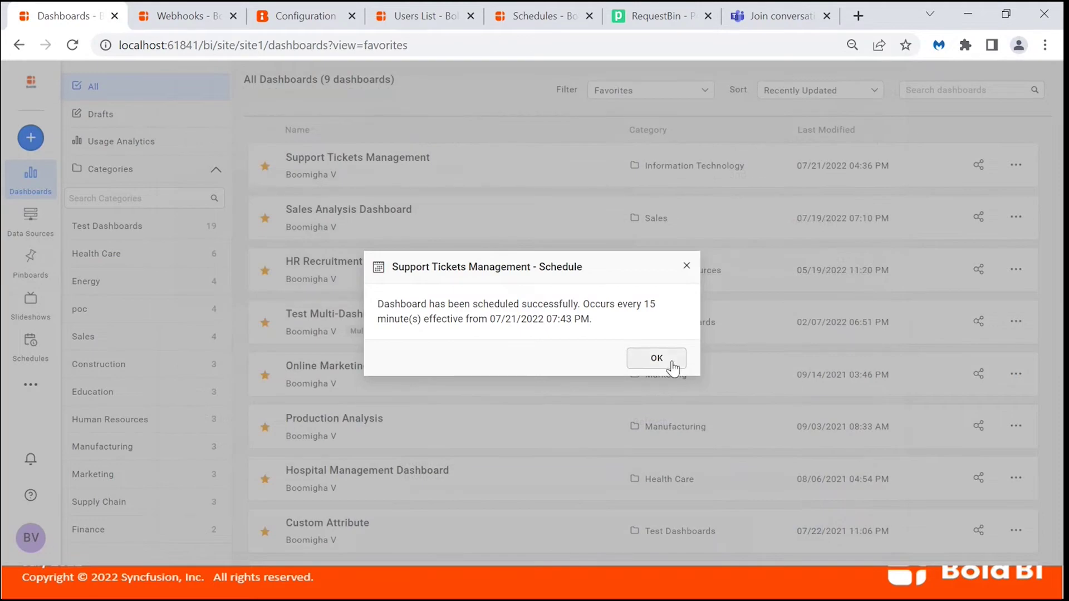
{"action": "left_click", "coordinate": [671, 366]}
Run the Webhook Test Webinar schedule immediately from the Schedules list.
{"action": "left_click", "coordinate": [31, 349]}
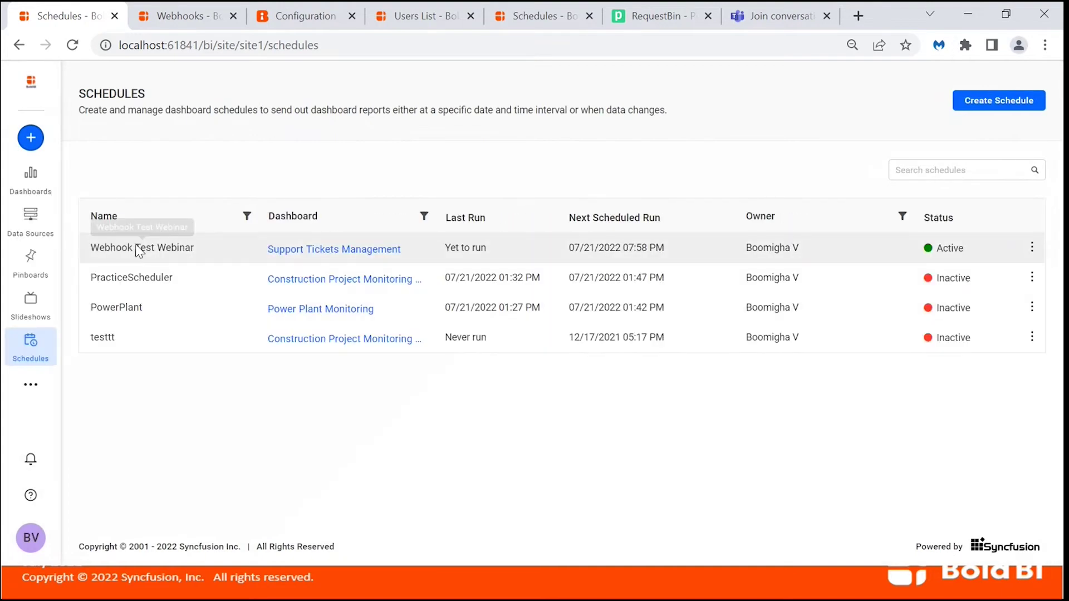
{"action": "left_click", "coordinate": [1033, 250]}
{"action": "left_click", "coordinate": [994, 267]}
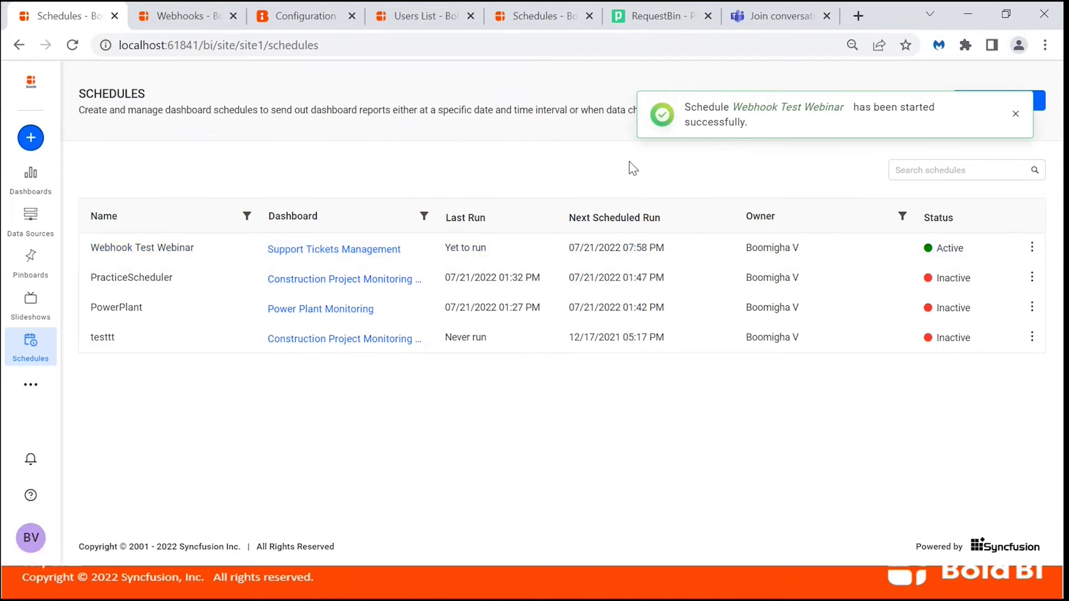
Reload the RequestBin inspector to fetch the newly sent schedule request.
{"action": "left_click", "coordinate": [666, 22]}
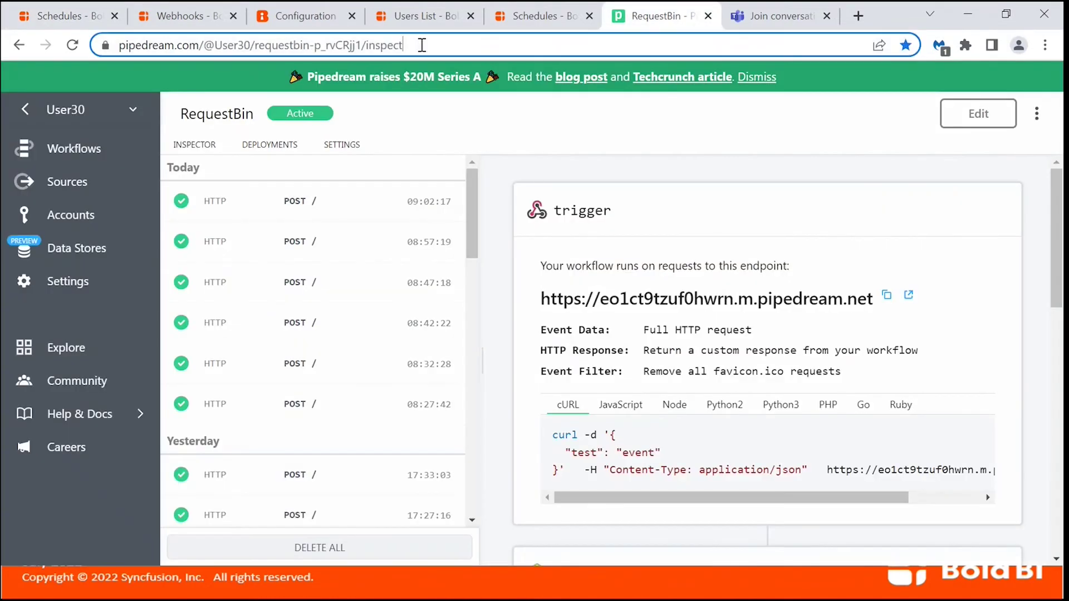
{"action": "key", "text": "Return"}
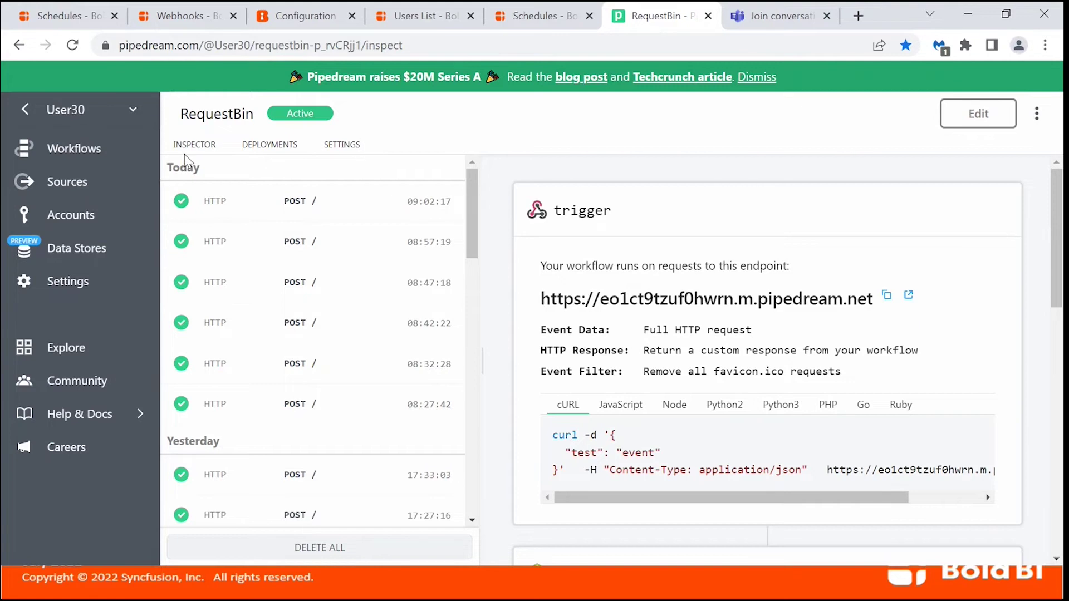
{"action": "left_click", "coordinate": [206, 150]}
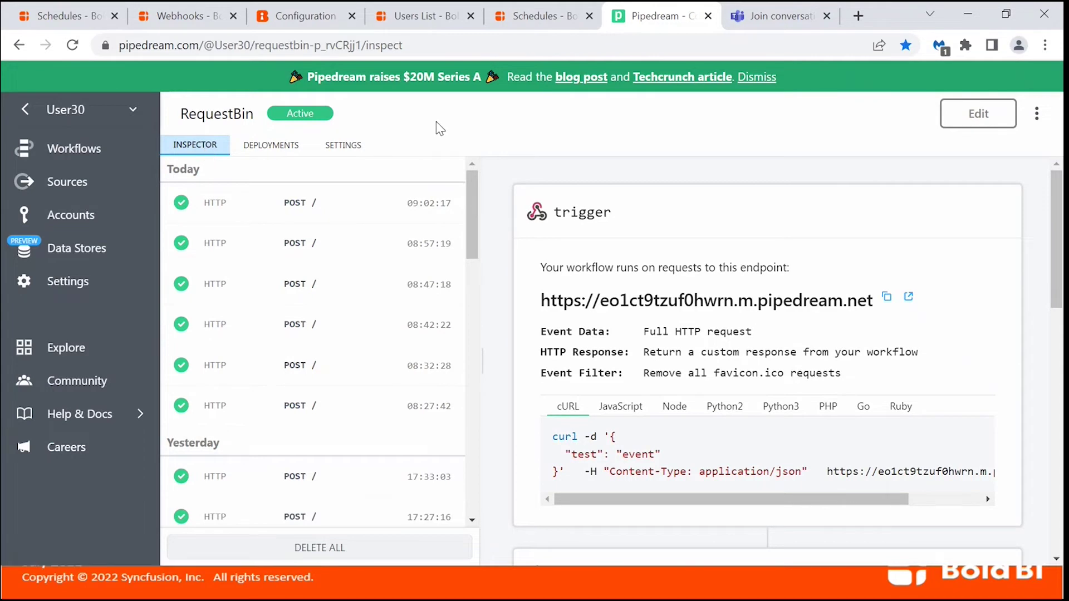
{"action": "left_click", "coordinate": [464, 44]}
{"action": "key", "text": "Return"}
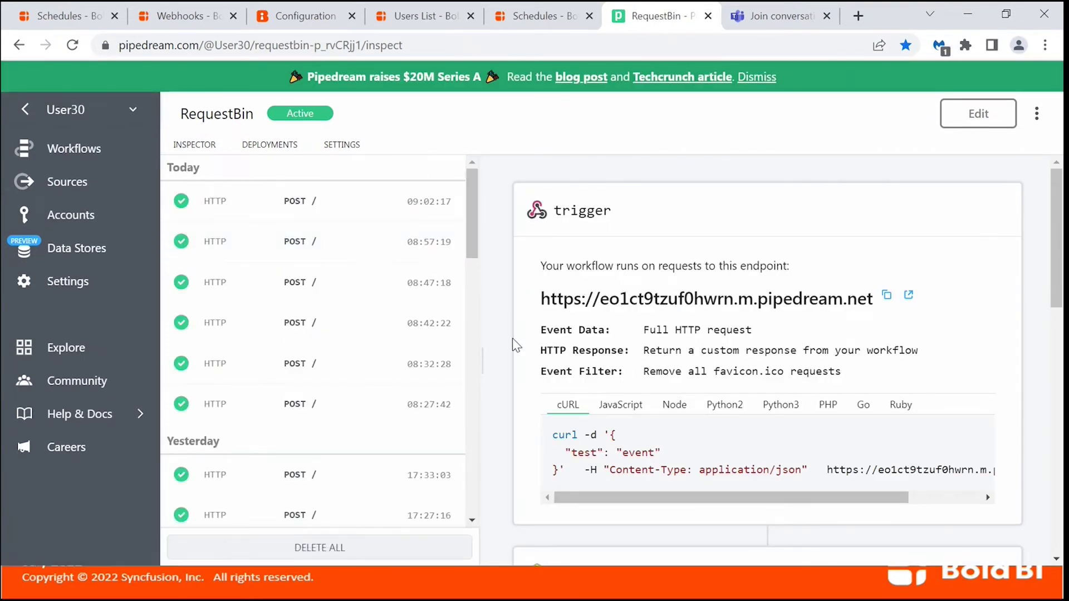
Open the 19:44:36 POST request and expand its body showing DashboardName and ScheduleName.
{"action": "scroll", "coordinate": [522, 356], "scroll_direction": "down", "scroll_amount": 4}
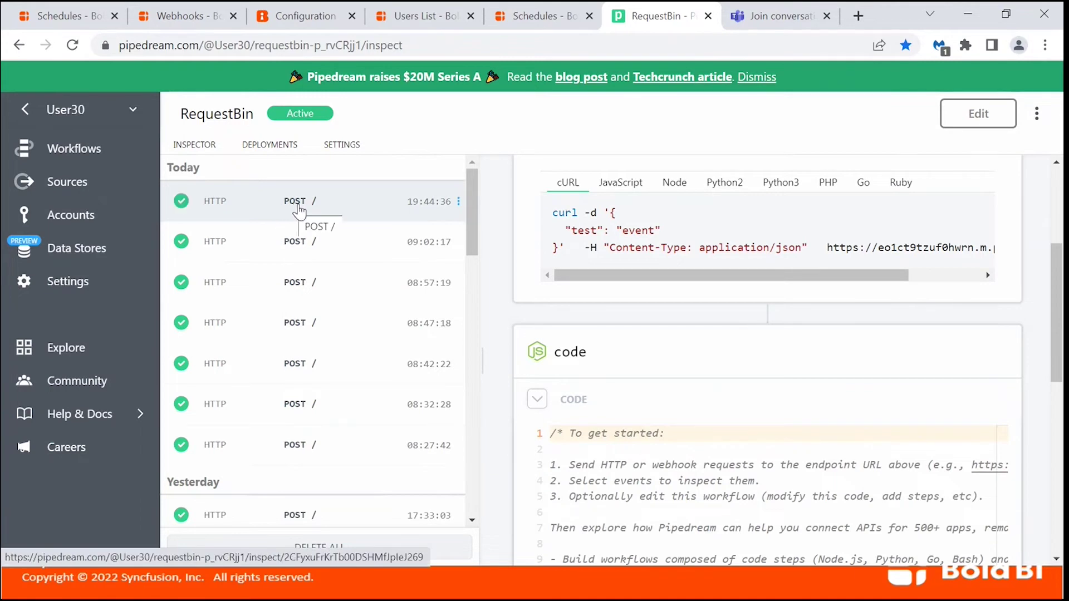
{"action": "left_click", "coordinate": [300, 210]}
{"action": "scroll", "coordinate": [679, 353], "scroll_direction": "down", "scroll_amount": 3}
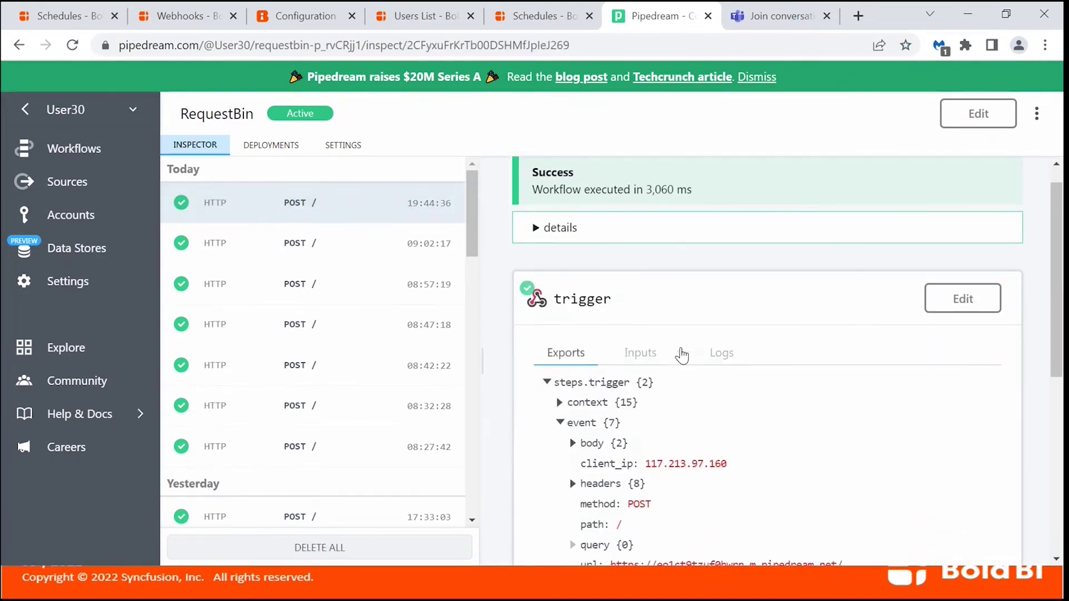
{"action": "left_click", "coordinate": [572, 333]}
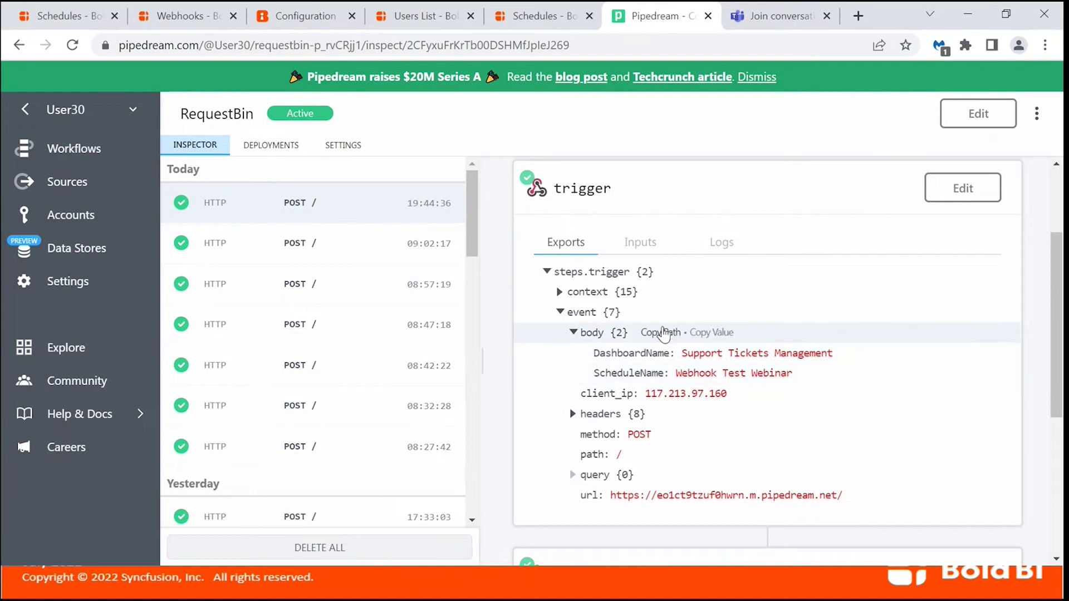
{"action": "scroll", "coordinate": [687, 195], "scroll_direction": "up", "scroll_amount": 2}
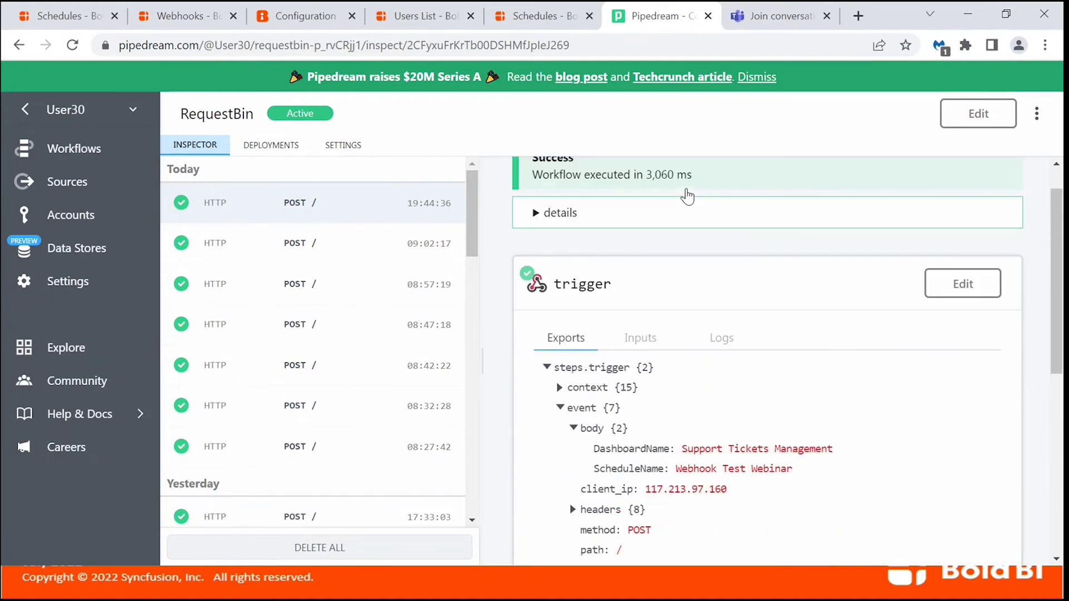
{"action": "scroll", "coordinate": [689, 195], "scroll_direction": "up", "scroll_amount": 1}
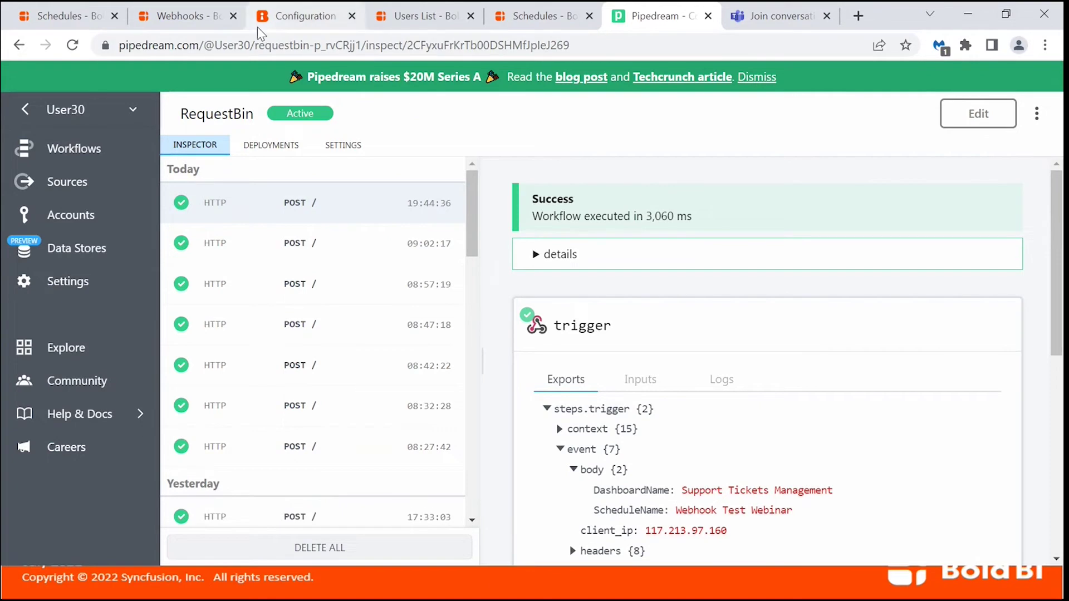
{"action": "left_click", "coordinate": [167, 16]}
Advance the slide show from Cross Origin Policies to DataStore & Settings, then return to the browser.
{"action": "key", "text": "alt+Tab"}
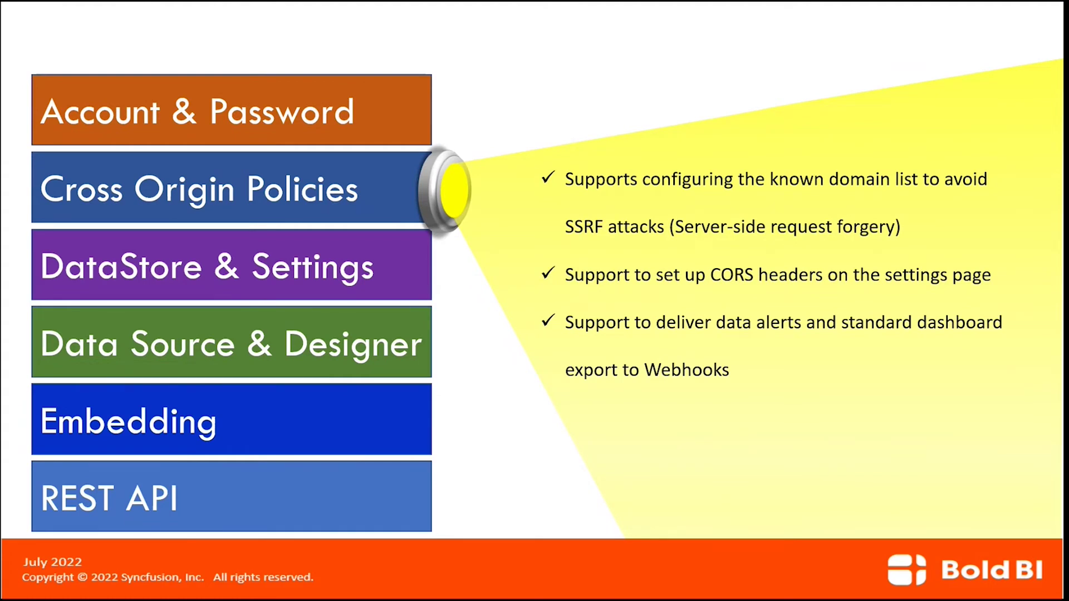
{"action": "key", "text": "Right"}
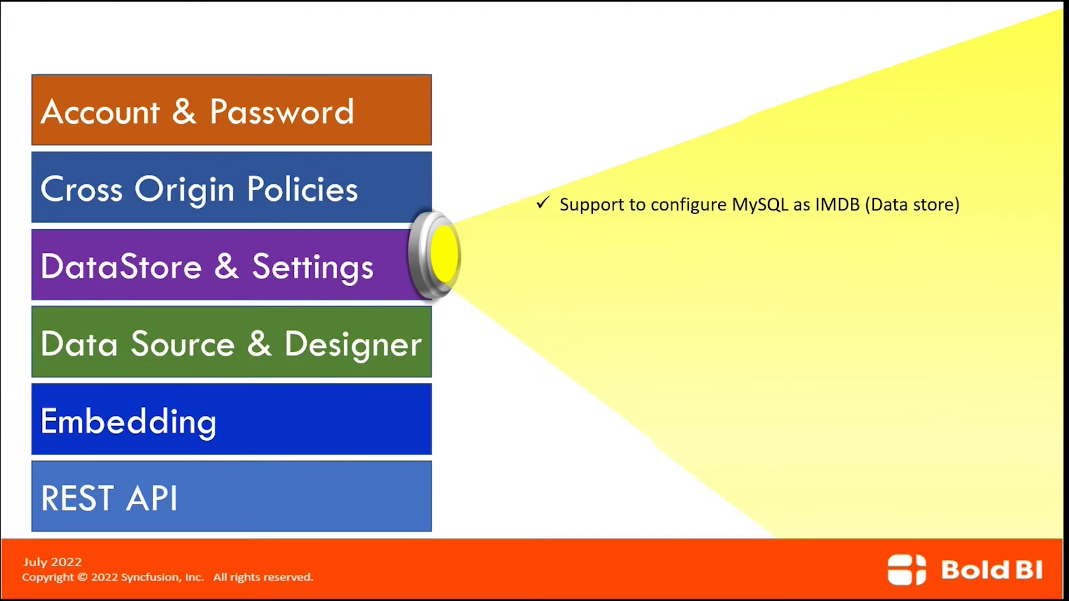
{"action": "key", "text": "alt+Tab"}
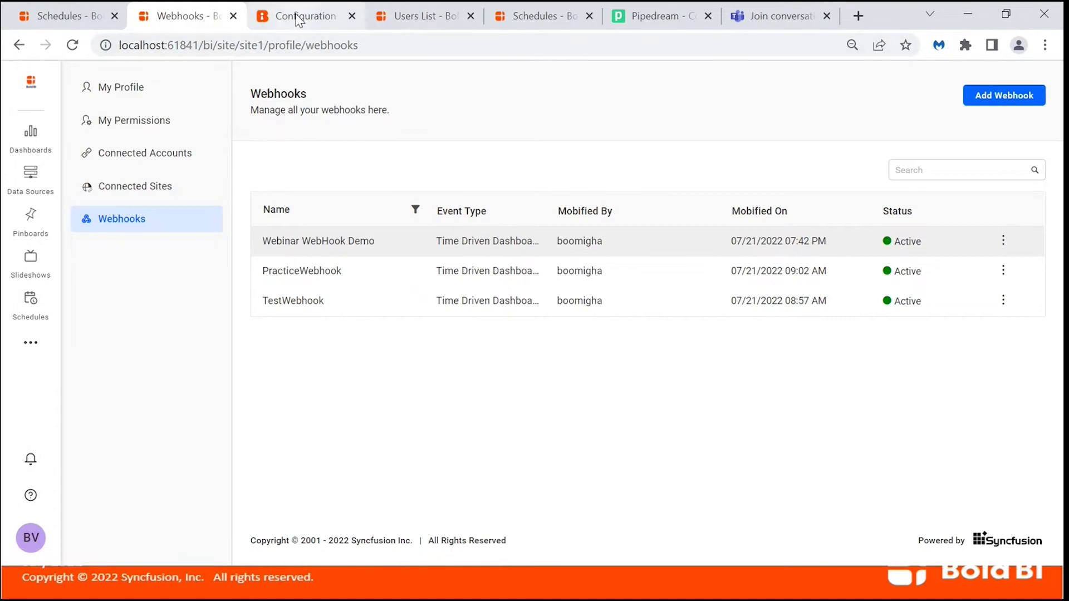
Start a new site named WebinarTestDemo with identifier demowebinar.
{"action": "left_click", "coordinate": [299, 18]}
{"action": "left_click", "coordinate": [45, 162]}
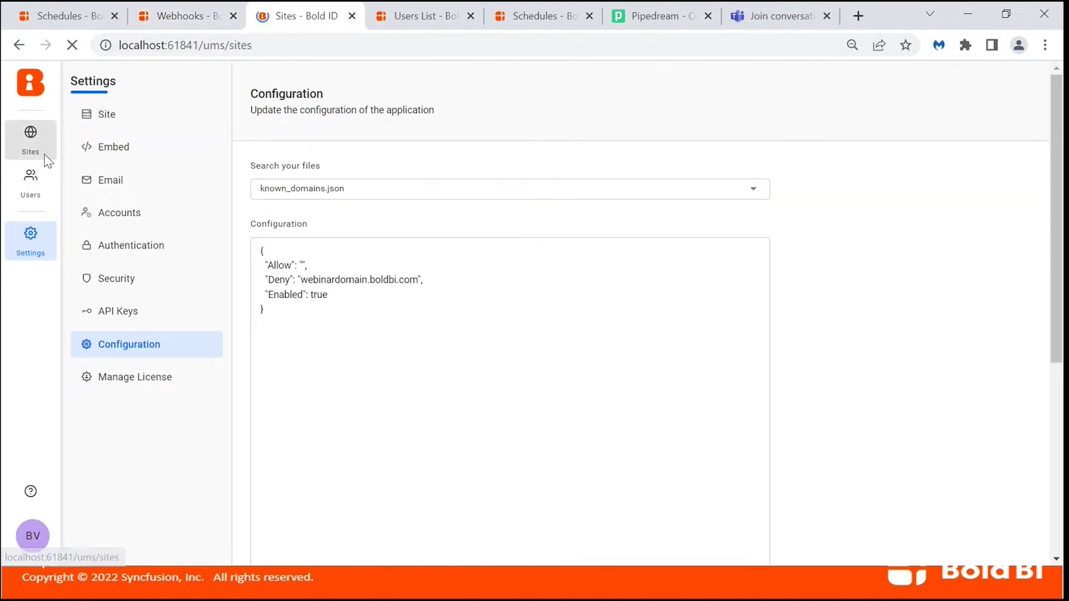
{"action": "left_click", "coordinate": [1010, 102]}
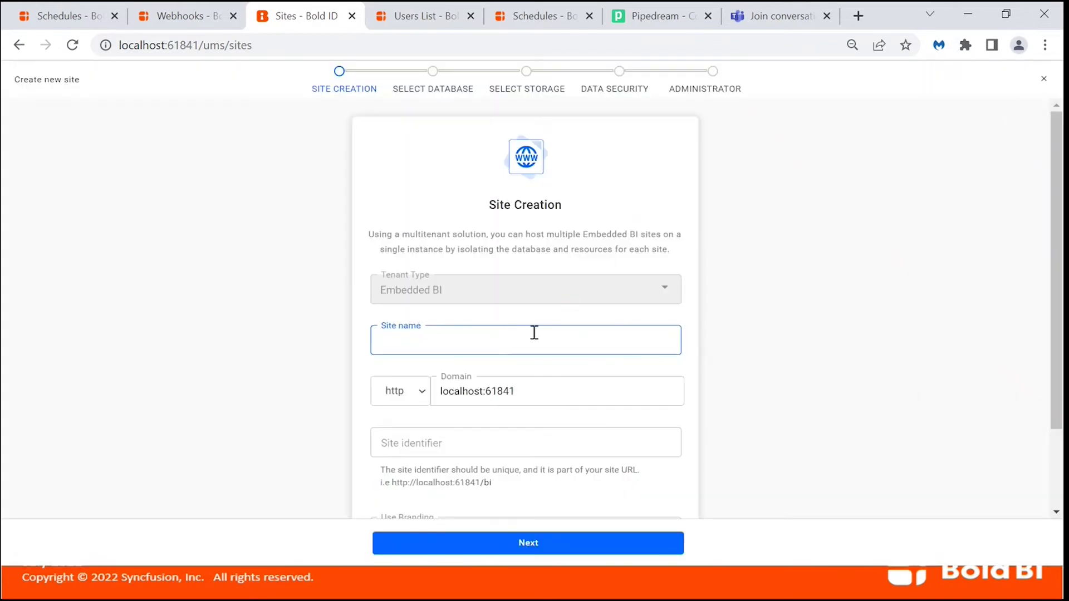
{"action": "type", "text": "WebinarTestDemo"}
{"action": "left_click", "coordinate": [536, 393]}
{"action": "scroll", "coordinate": [538, 396], "scroll_direction": "down", "scroll_amount": 2}
{"action": "left_click", "coordinate": [513, 334]}
{"action": "type", "text": "demowebinar"}
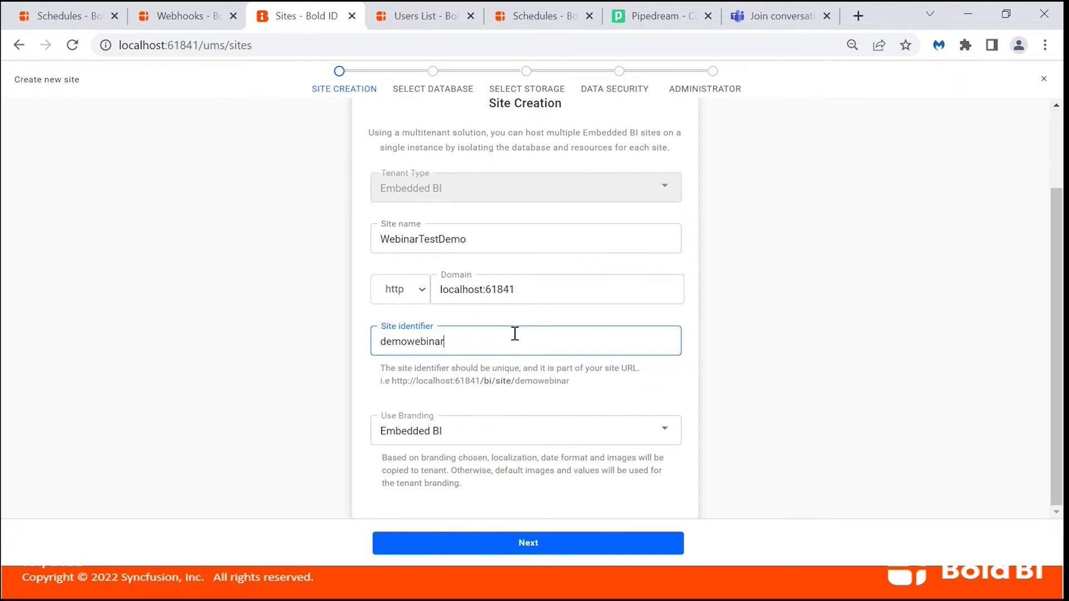
Advance the wizard to the Select Database step and review the server type options.
{"action": "left_click", "coordinate": [536, 543]}
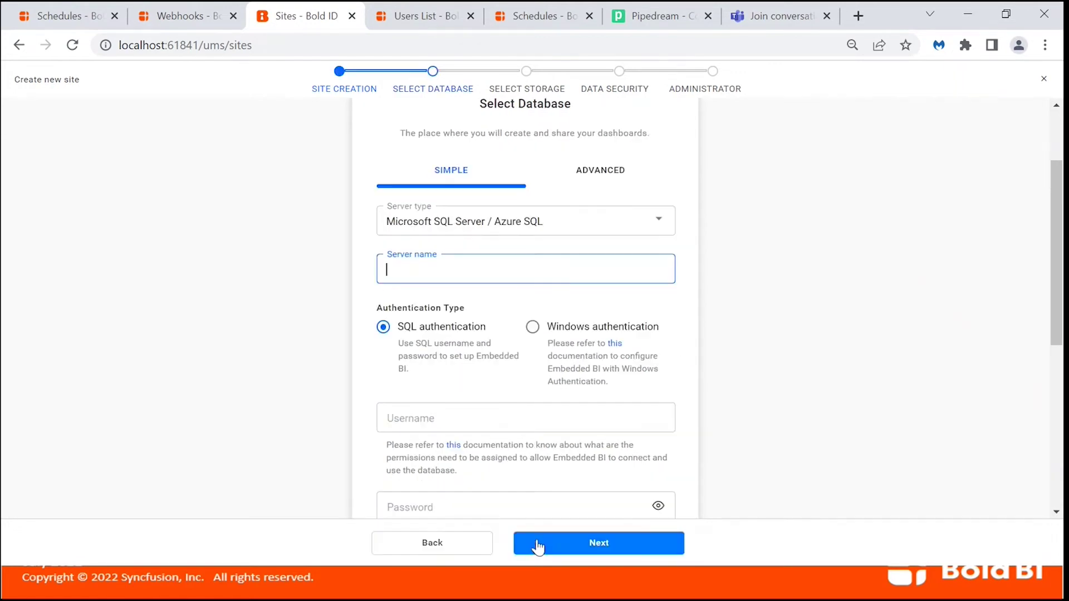
{"action": "left_click", "coordinate": [557, 230]}
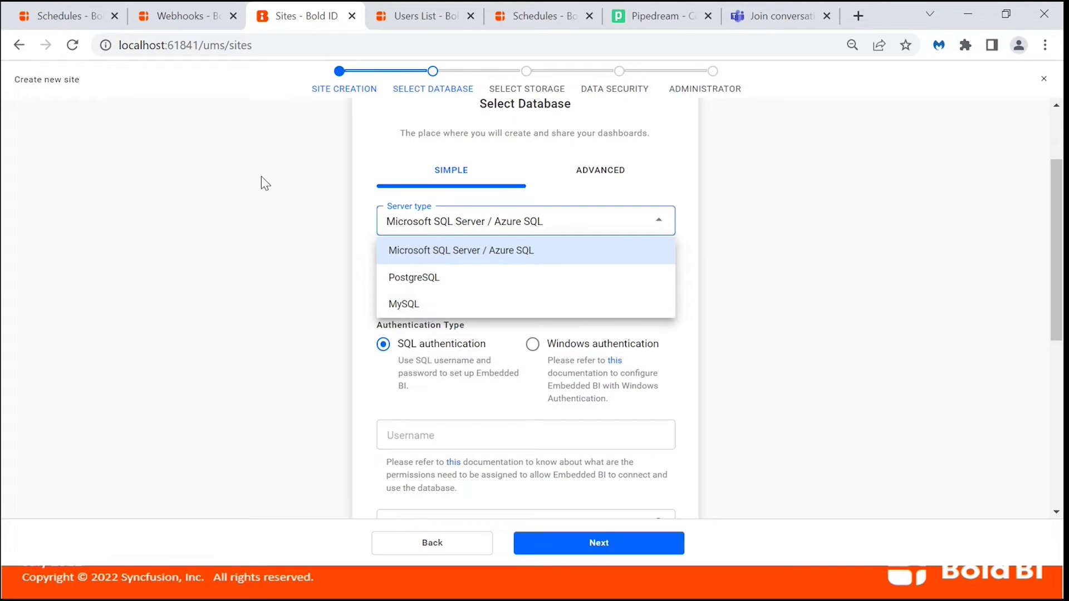
{"action": "left_click", "coordinate": [415, 16]}
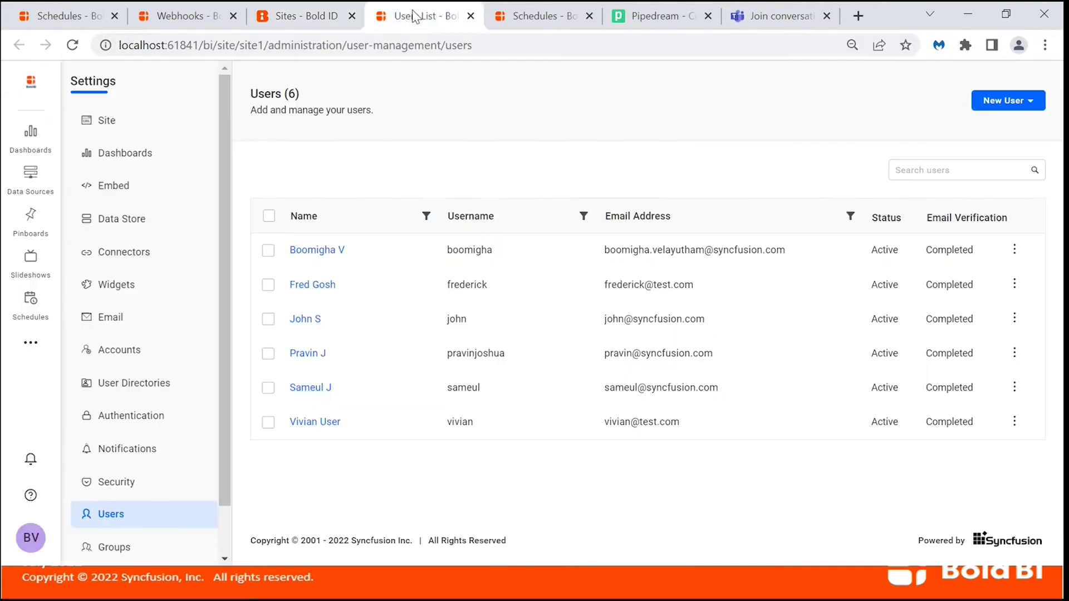
Review the Data Store server types, keeping SQL Server, then go to the Connectors settings.
{"action": "left_click", "coordinate": [30, 342]}
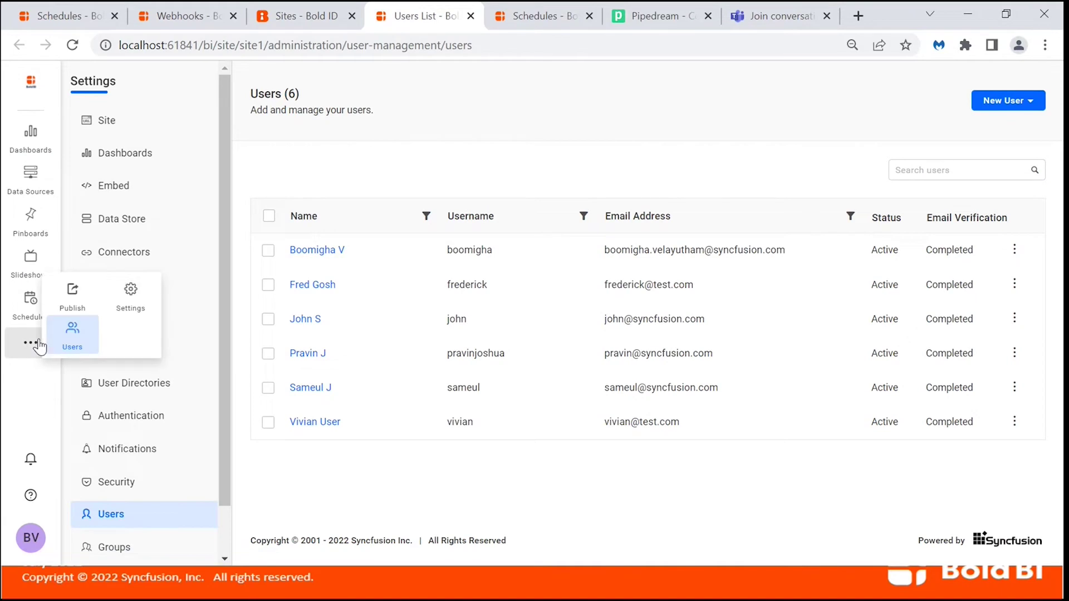
{"action": "left_click", "coordinate": [136, 228]}
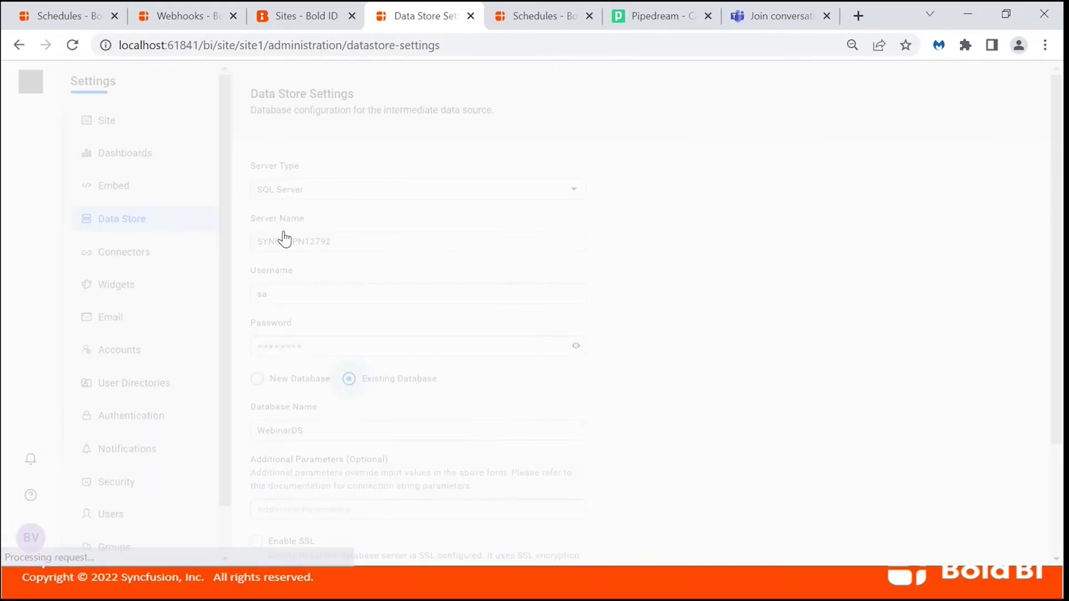
{"action": "left_click", "coordinate": [369, 203]}
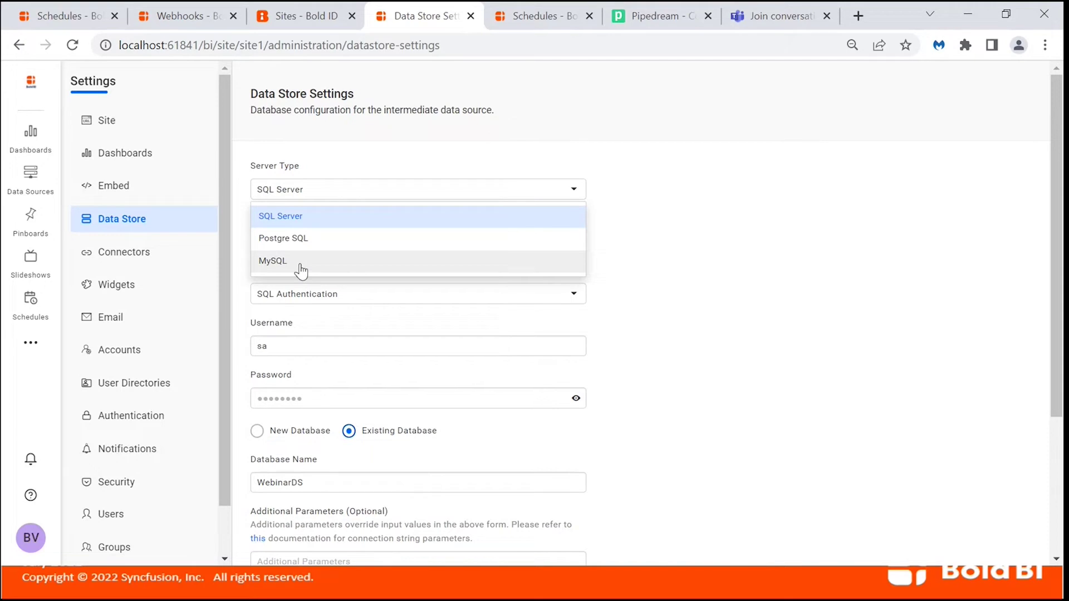
{"action": "left_click", "coordinate": [692, 236]}
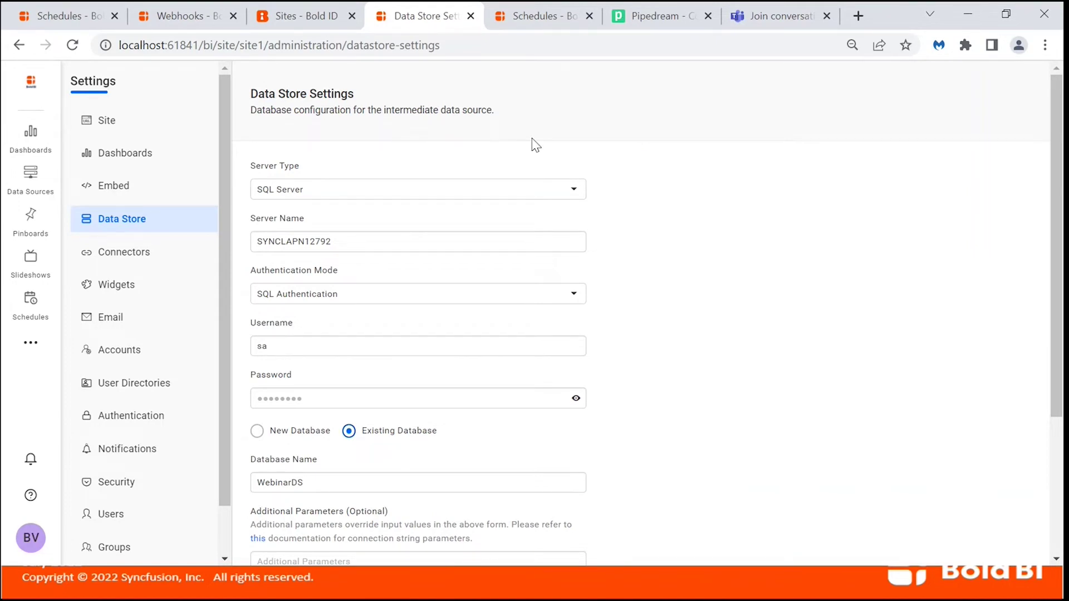
{"action": "left_click", "coordinate": [131, 257]}
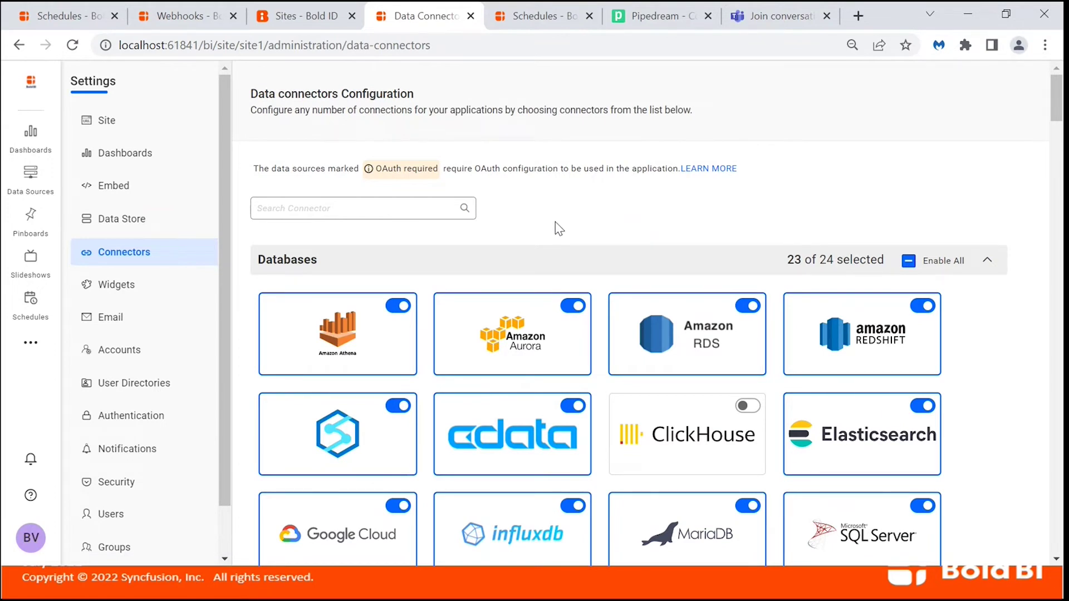
Search for 'Click' and switch the ClickHouse connector on.
{"action": "left_click", "coordinate": [421, 209]}
{"action": "type", "text": "Click"}
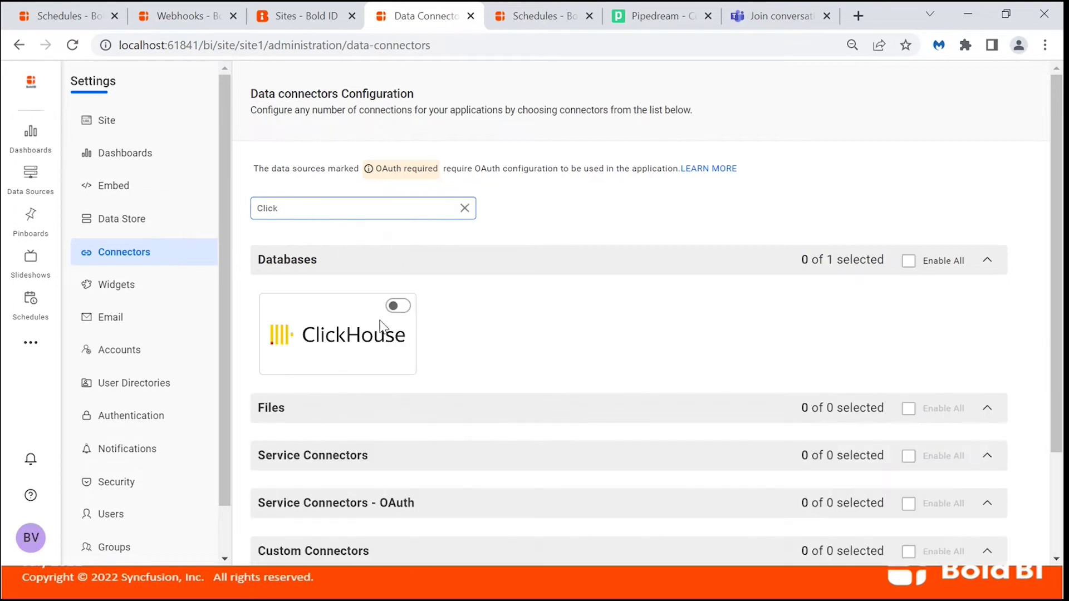
{"action": "left_click", "coordinate": [400, 309]}
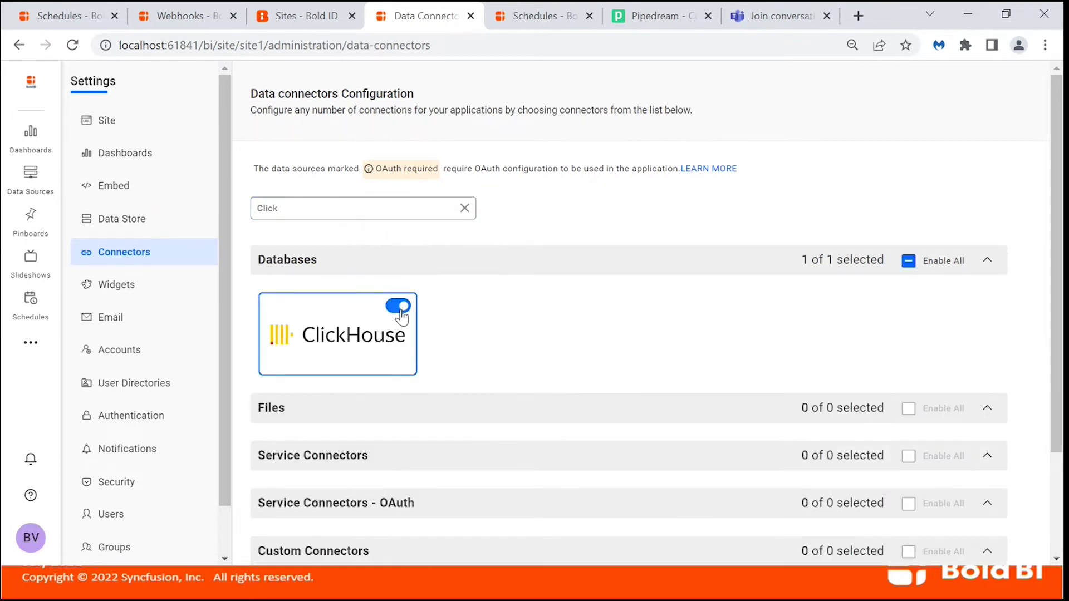
{"action": "left_click", "coordinate": [464, 208]}
Search for 'BoldDesk' and switch the BoldDesk connector on.
{"action": "left_click", "coordinate": [429, 209]}
{"action": "type", "text": "BoldDesk"}
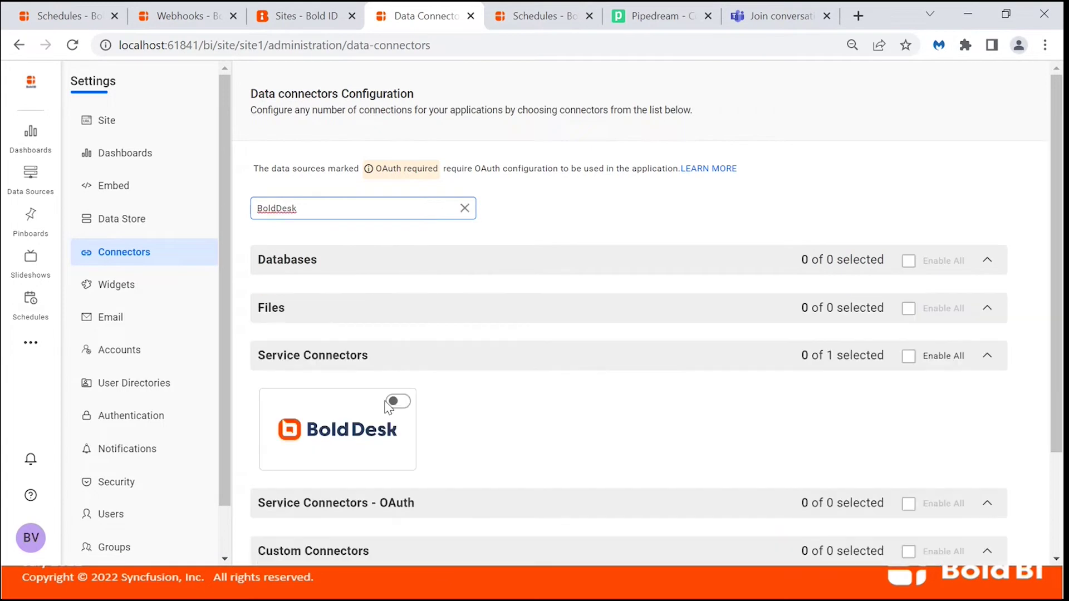
{"action": "left_click", "coordinate": [396, 404]}
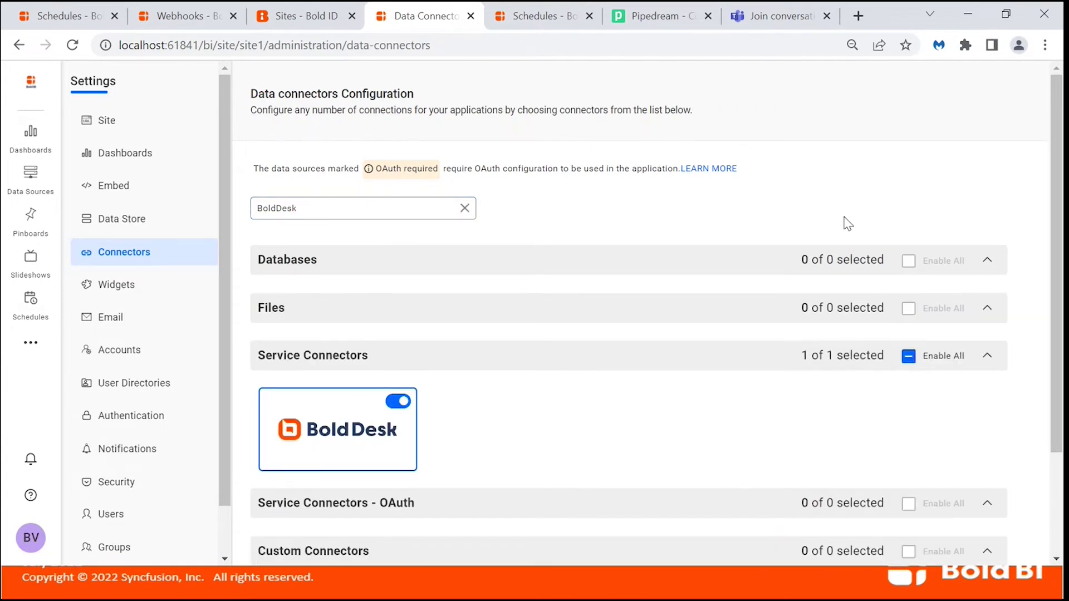
{"action": "scroll", "coordinate": [847, 223], "scroll_direction": "down", "scroll_amount": 1}
{"action": "scroll", "coordinate": [842, 222], "scroll_direction": "up", "scroll_amount": 1}
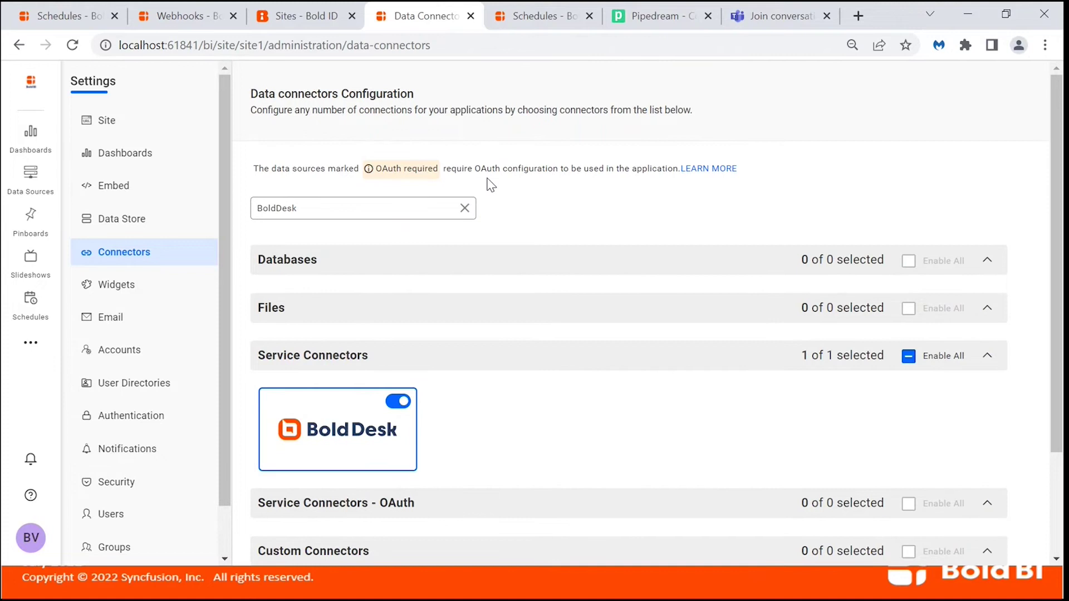
{"action": "left_click", "coordinate": [465, 208]}
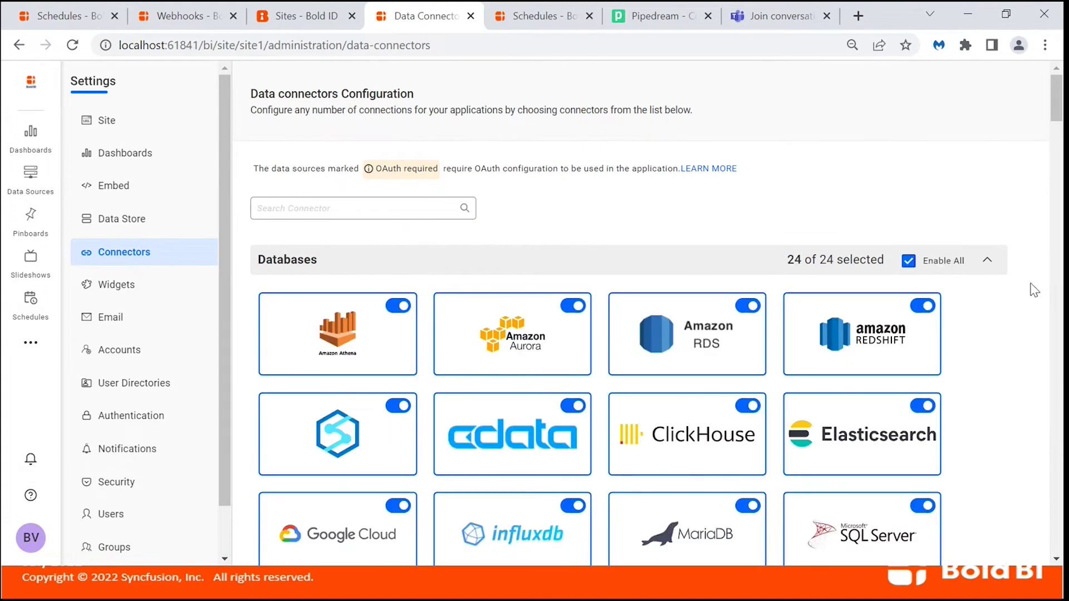
Save the updated connector settings.
{"action": "scroll", "coordinate": [1023, 395], "scroll_direction": "down", "scroll_amount": 11}
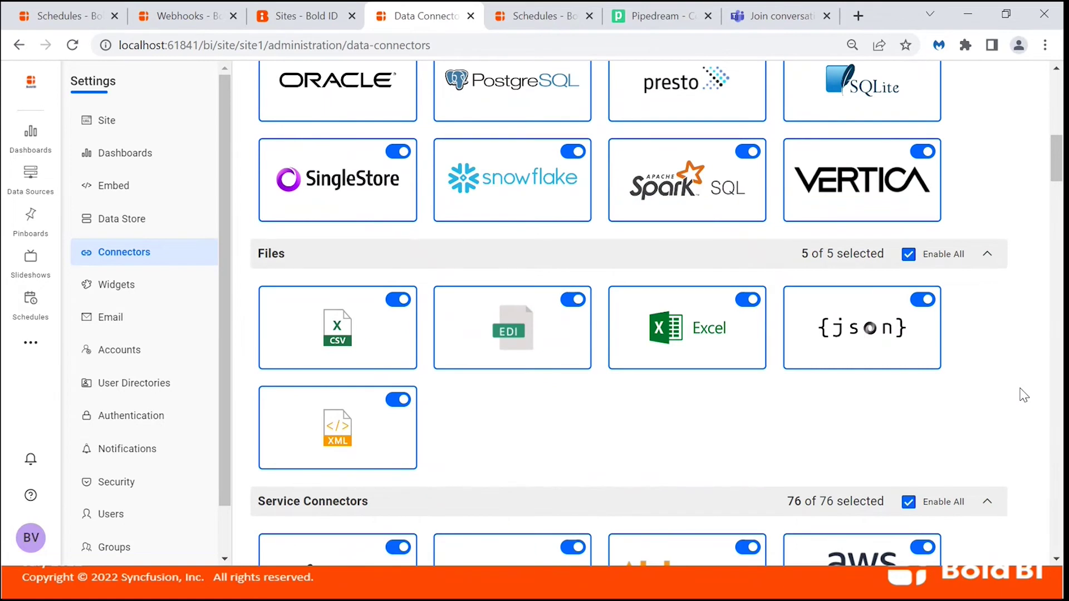
{"action": "scroll", "coordinate": [1023, 395], "scroll_direction": "down", "scroll_amount": 8}
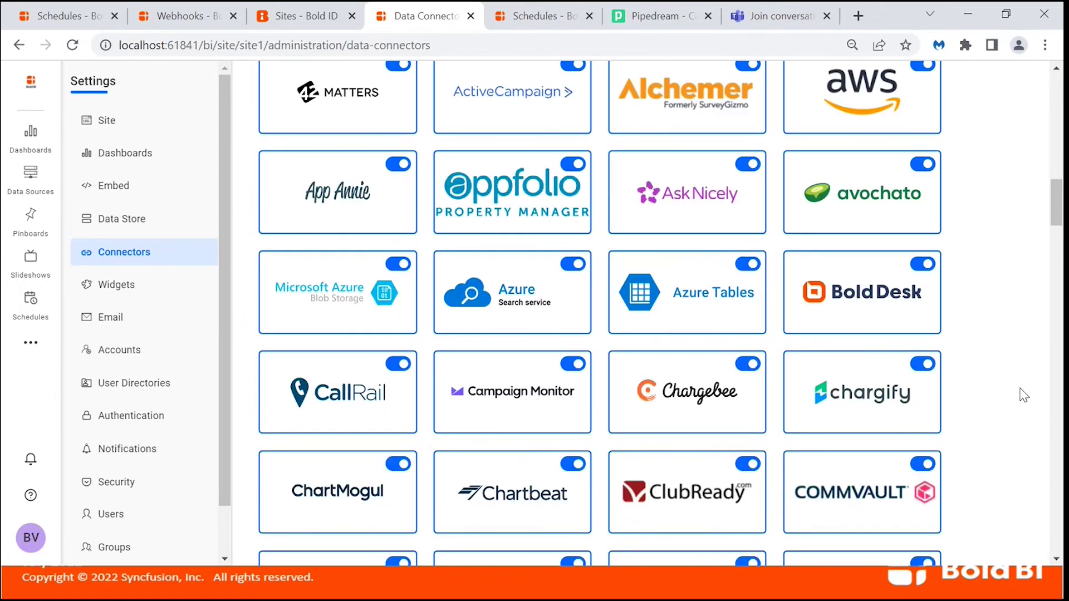
{"action": "scroll", "coordinate": [1023, 395], "scroll_direction": "down", "scroll_amount": 20}
{"action": "scroll", "coordinate": [1023, 395], "scroll_direction": "down", "scroll_amount": 20}
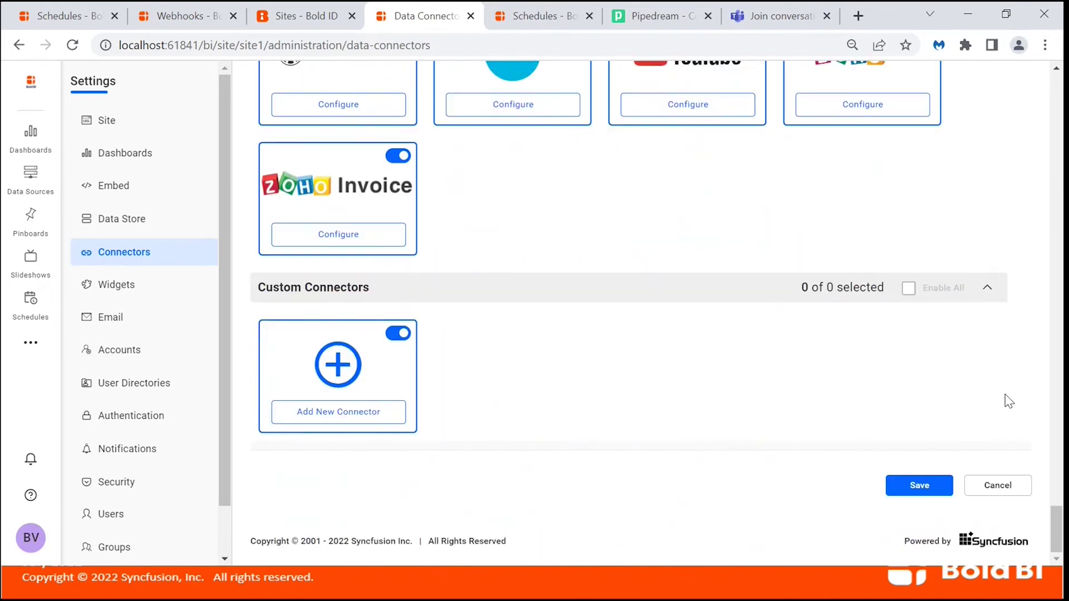
{"action": "left_click", "coordinate": [915, 492]}
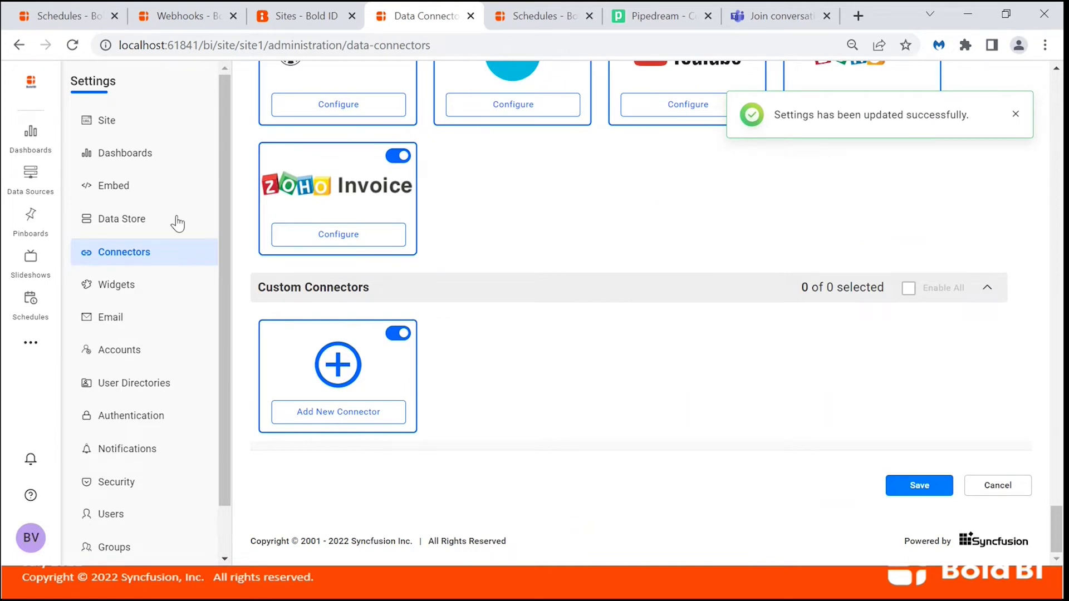
{"action": "left_click", "coordinate": [119, 286]}
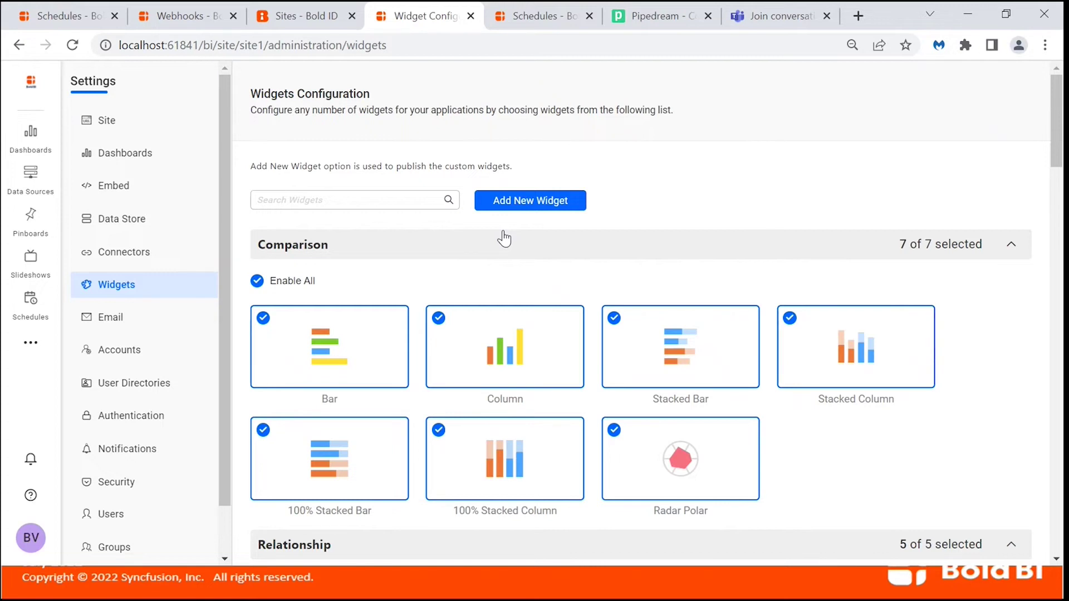
Upload Desktop\What's New v5.2\Sunburst.bicw as a new custom widget.
{"action": "left_click", "coordinate": [520, 203]}
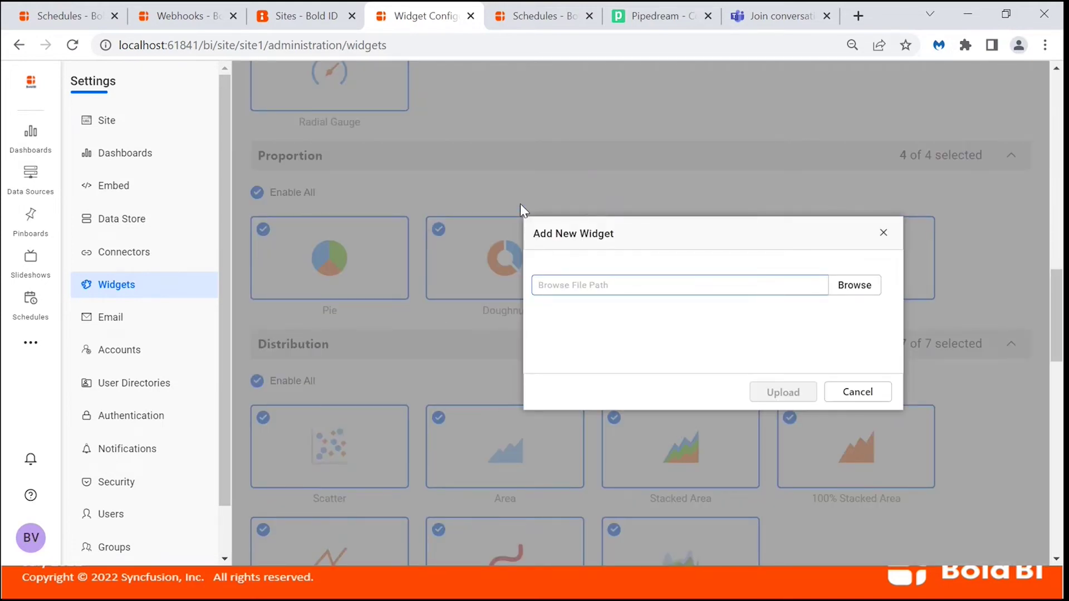
{"action": "left_click", "coordinate": [852, 287]}
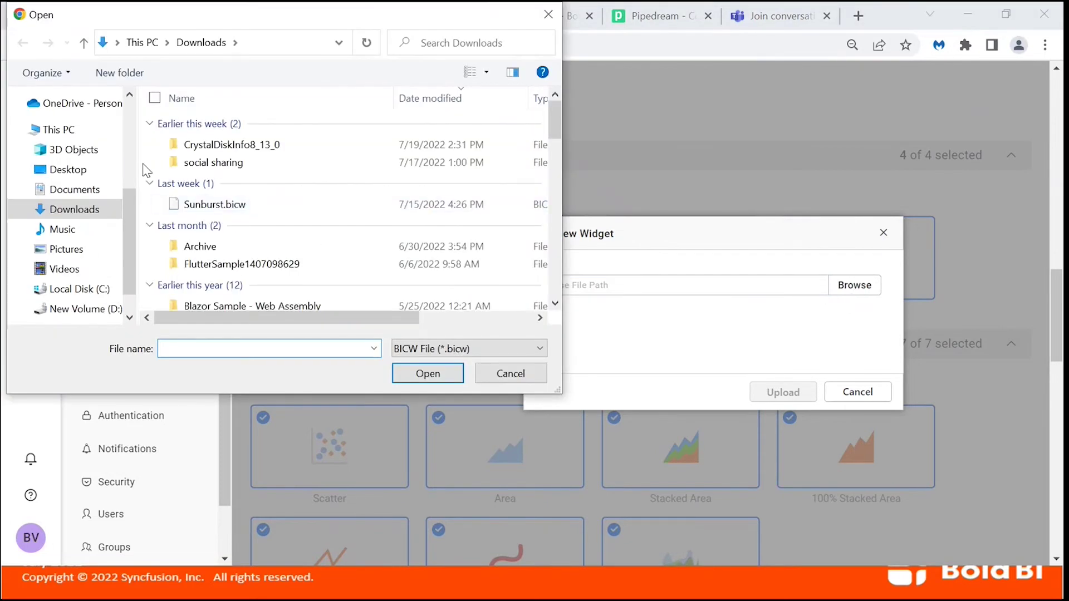
{"action": "left_click", "coordinate": [80, 173]}
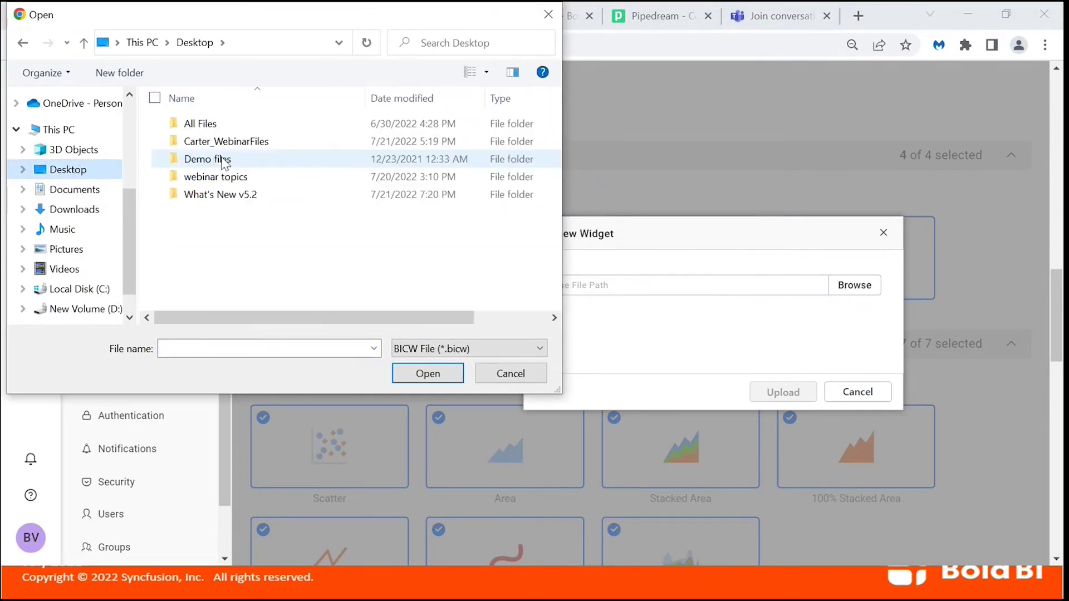
{"action": "double_click", "coordinate": [213, 196]}
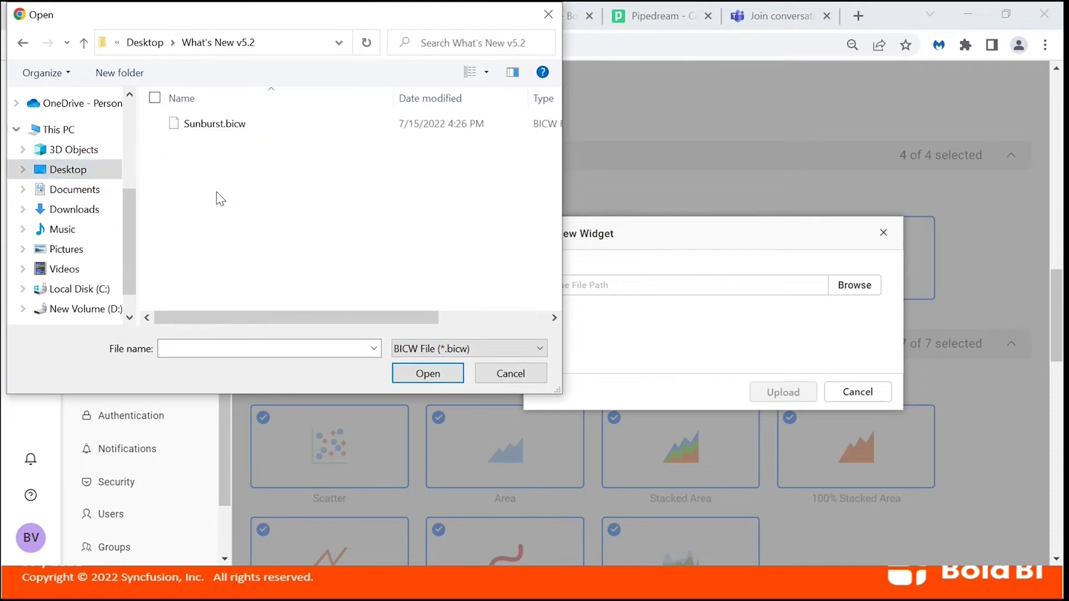
{"action": "left_click", "coordinate": [252, 121]}
{"action": "left_click", "coordinate": [405, 371]}
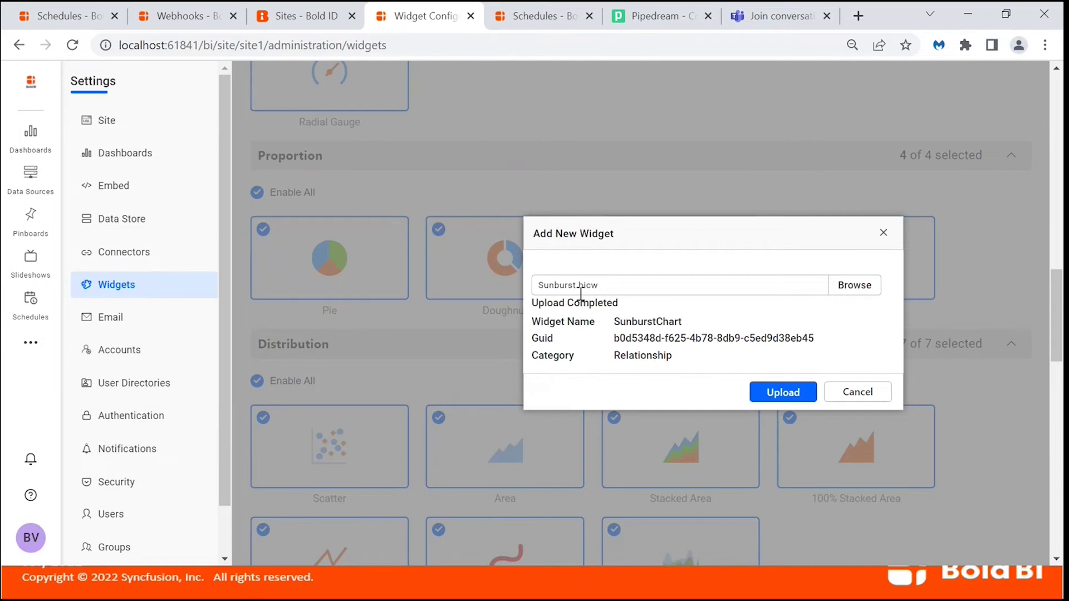
{"action": "left_click", "coordinate": [771, 393]}
Save the widget settings with the SunburstChart widget enabled.
{"action": "scroll", "coordinate": [778, 386], "scroll_direction": "down", "scroll_amount": 20}
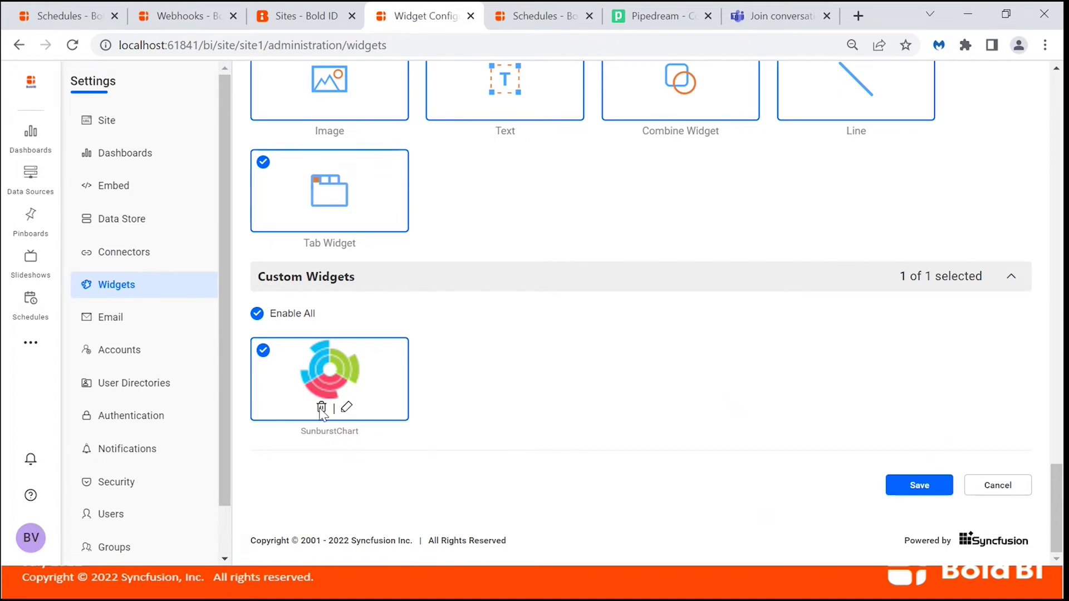
{"action": "left_click", "coordinate": [909, 486]}
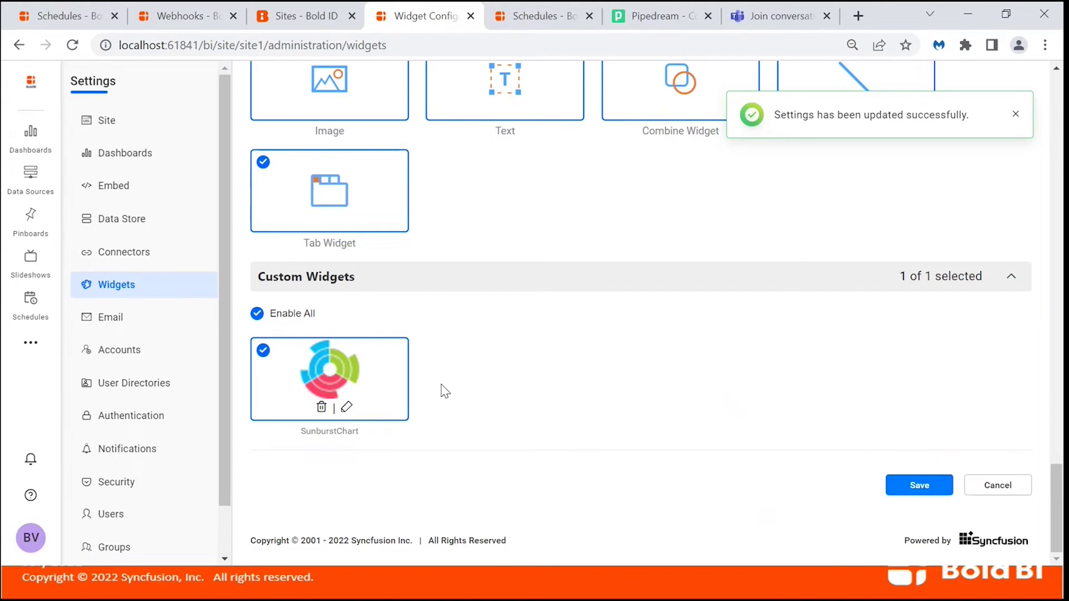
{"action": "left_click", "coordinate": [64, 16]}
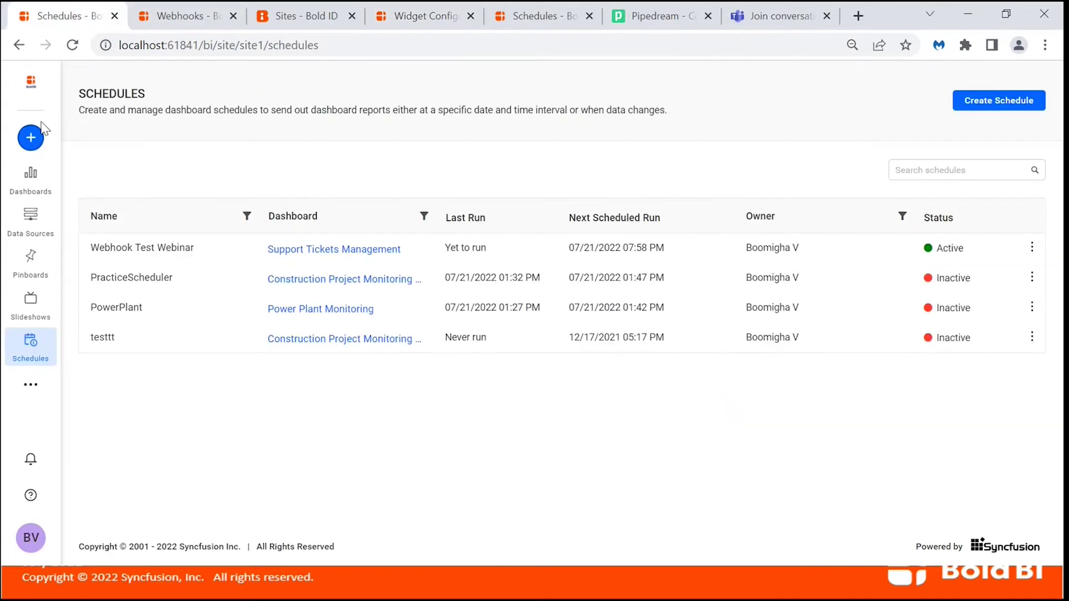
Create a blank dashboard from scratch named WebinarWhatsNew and open it in the designer.
{"action": "left_click", "coordinate": [39, 184]}
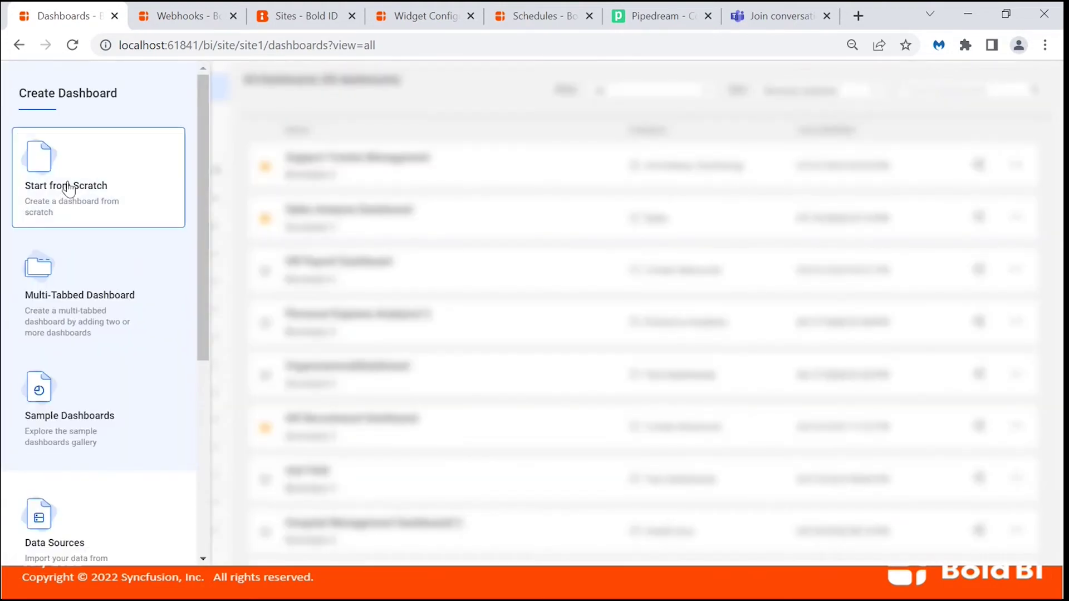
{"action": "left_click", "coordinate": [68, 182]}
{"action": "type", "text": "Webinar"}
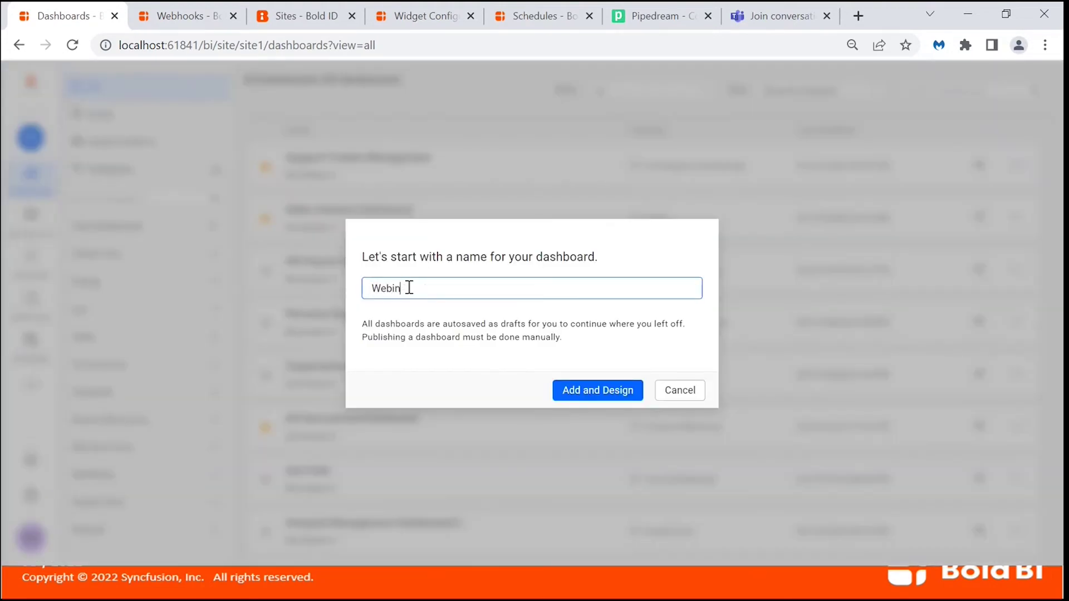
{"action": "type", "text": "WhatsNew"}
{"action": "left_click", "coordinate": [571, 392]}
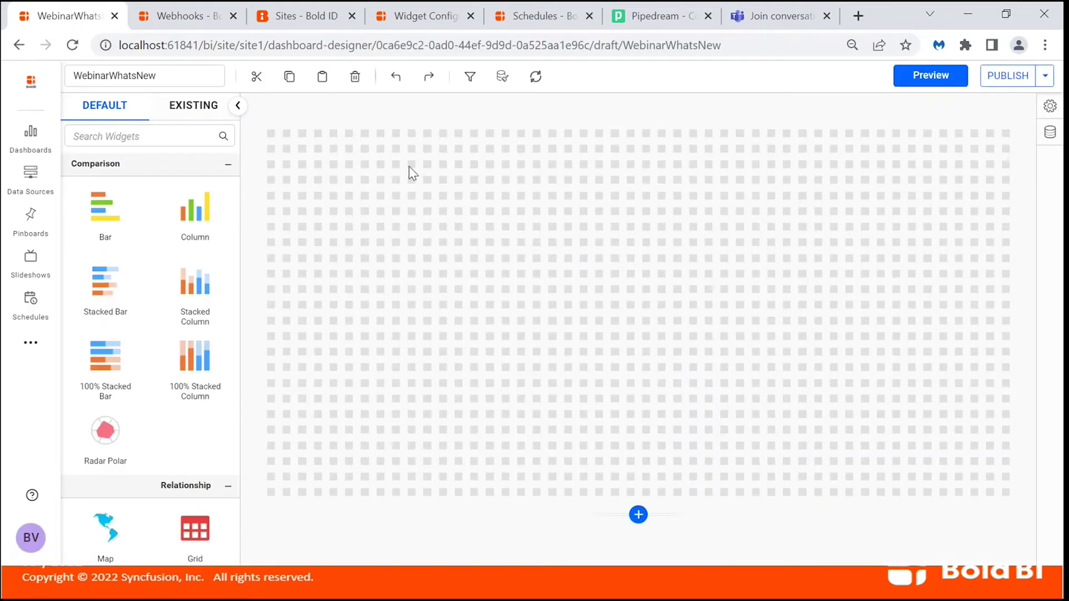
{"action": "scroll", "coordinate": [215, 436], "scroll_direction": "down", "scroll_amount": 4}
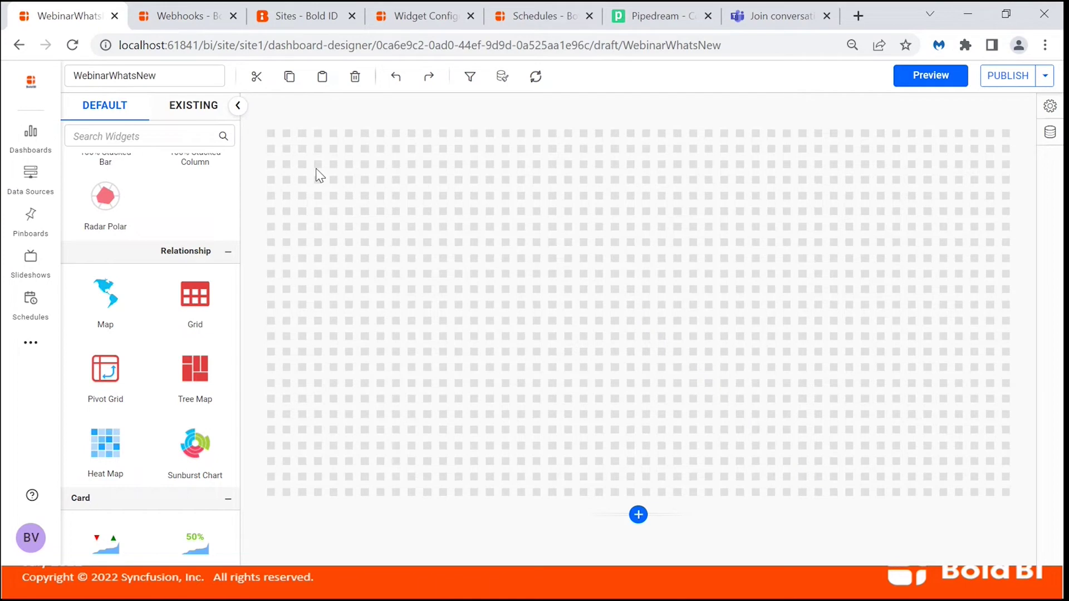
{"action": "left_click", "coordinate": [407, 23]}
{"action": "scroll", "coordinate": [557, 222], "scroll_direction": "up", "scroll_amount": 5}
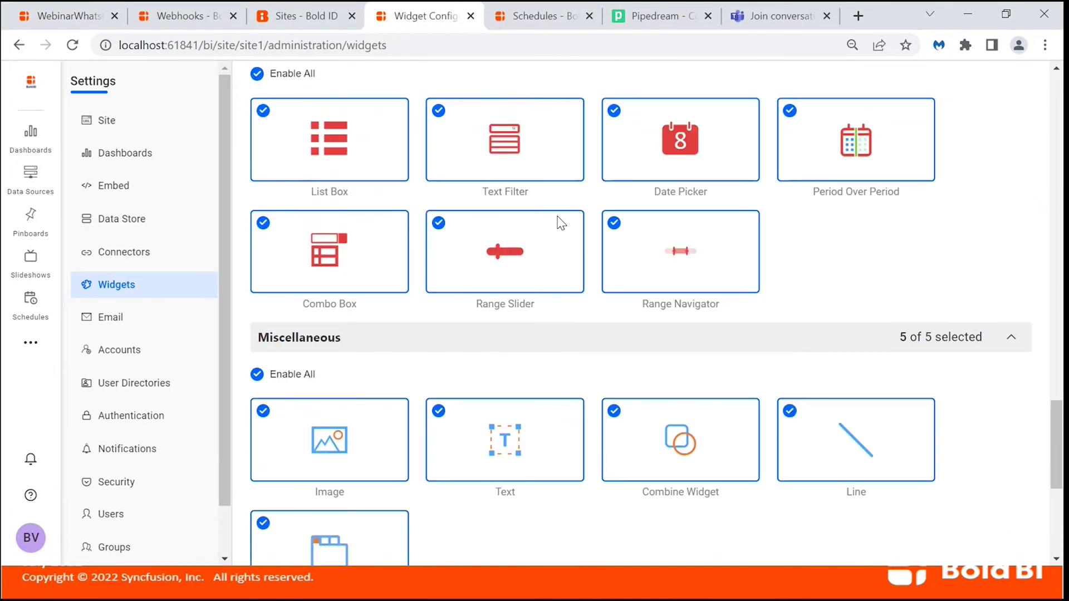
{"action": "scroll", "coordinate": [560, 223], "scroll_direction": "up", "scroll_amount": 10}
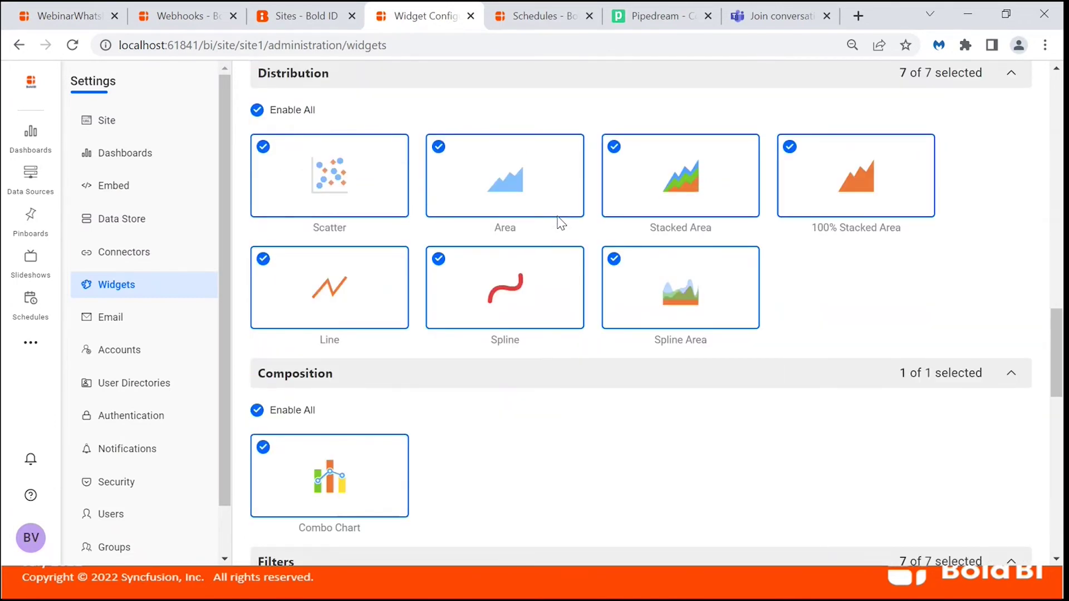
{"action": "scroll", "coordinate": [580, 227], "scroll_direction": "up", "scroll_amount": 15}
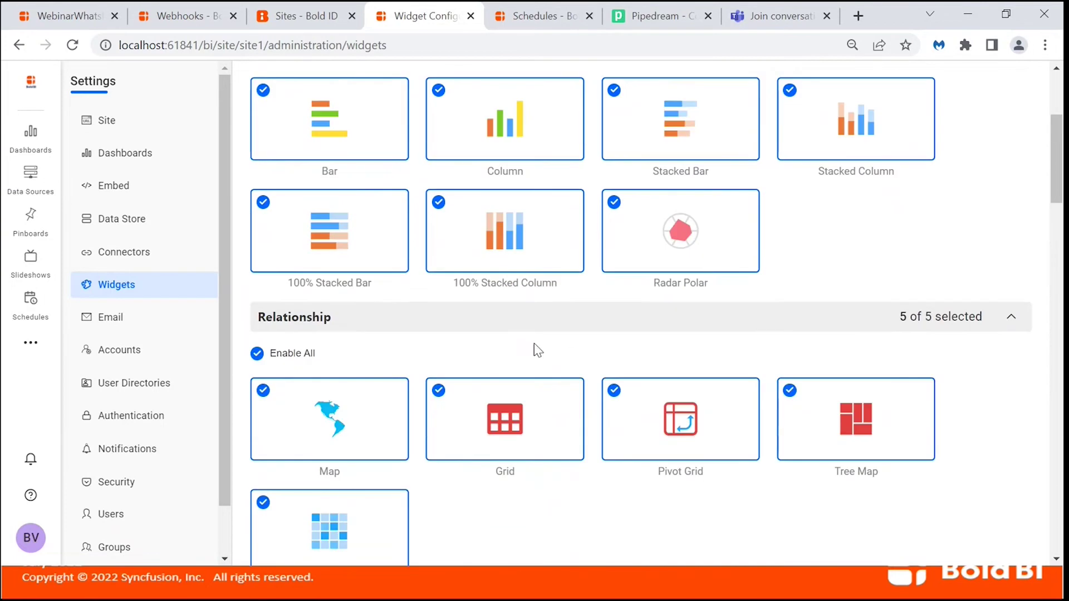
{"action": "scroll", "coordinate": [777, 342], "scroll_direction": "up", "scroll_amount": 2}
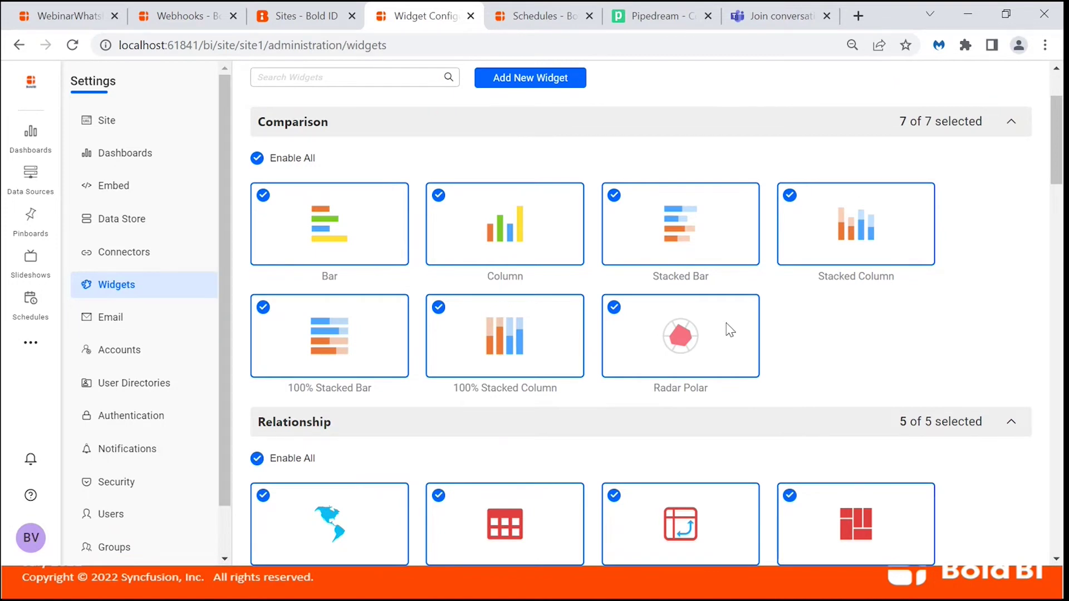
Advance the slide show past the DataStore & Settings bullet to the Data Source & Designer slide.
{"action": "key", "text": "alt+Tab"}
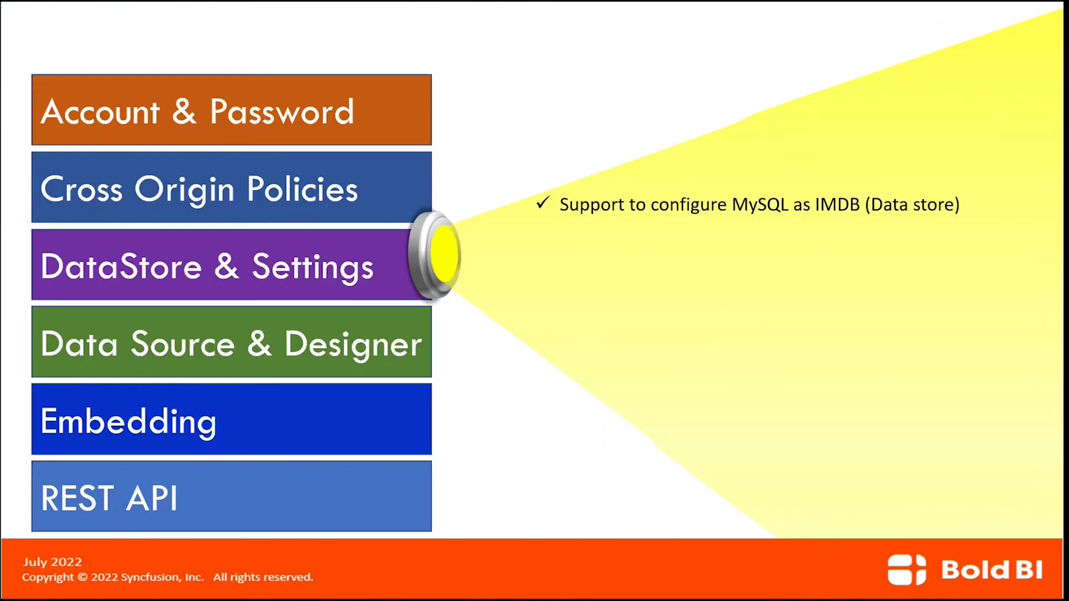
{"action": "key", "text": "Right"}
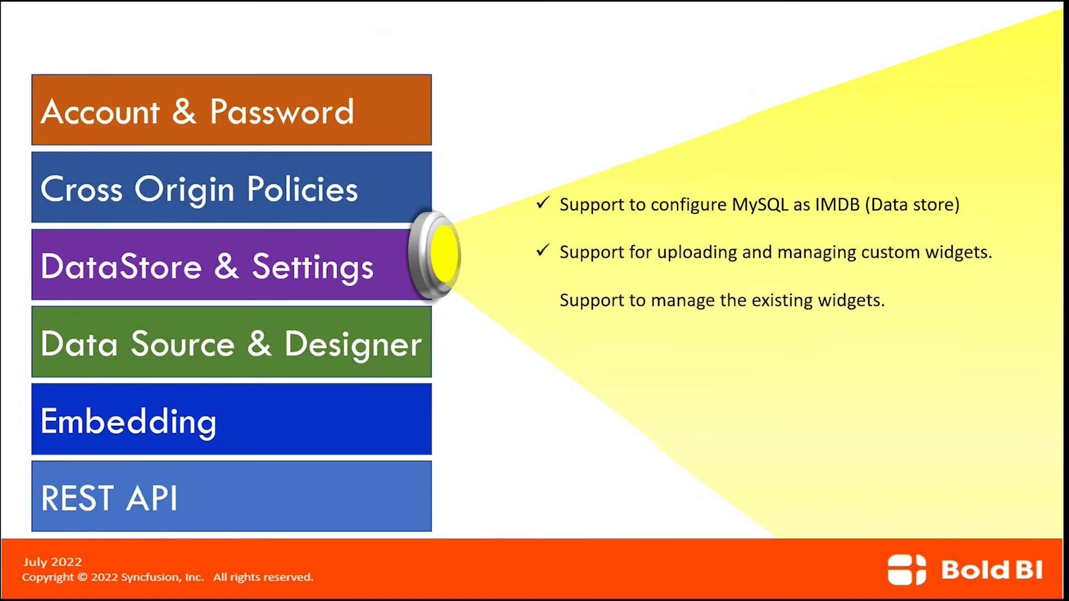
{"action": "key", "text": "Right"}
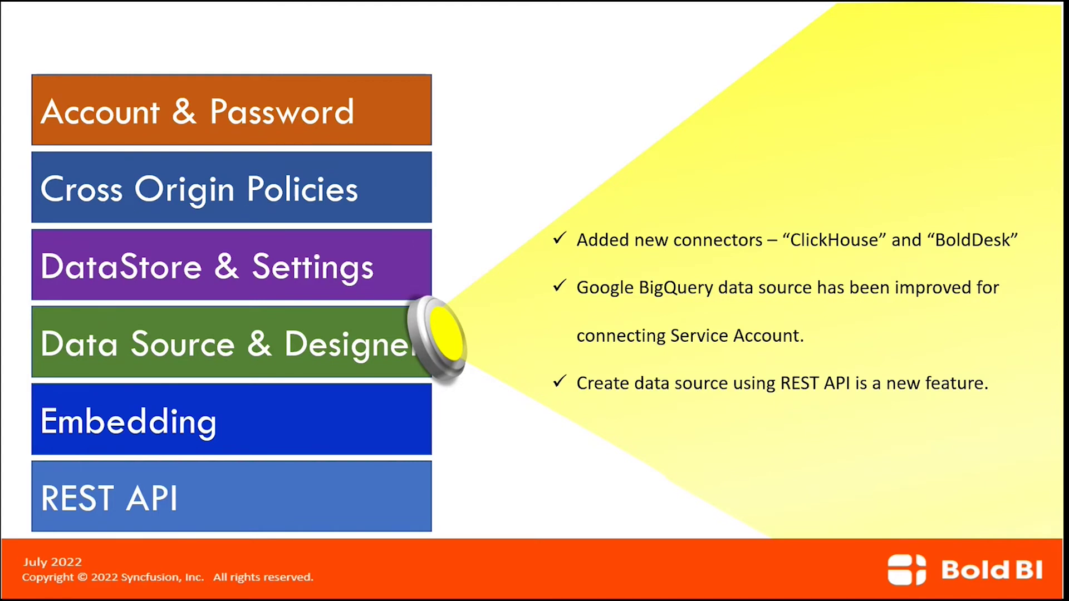
{"action": "key", "text": "alt+Tab"}
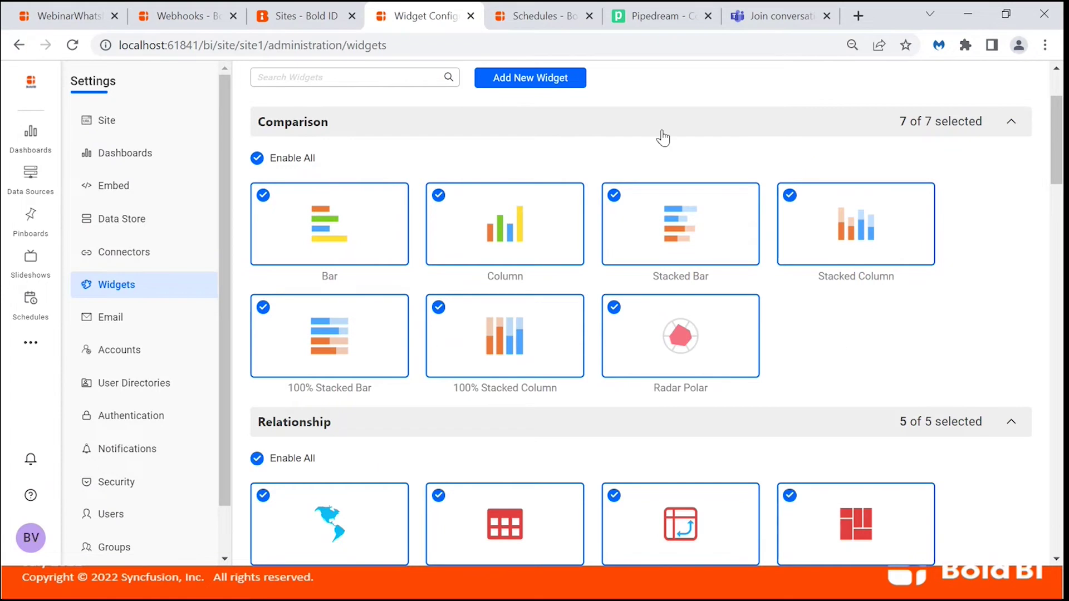
Start a new data source in WebinarWhatsNew and look up the ClickHouse and BoldDesk connectors.
{"action": "left_click", "coordinate": [61, 15]}
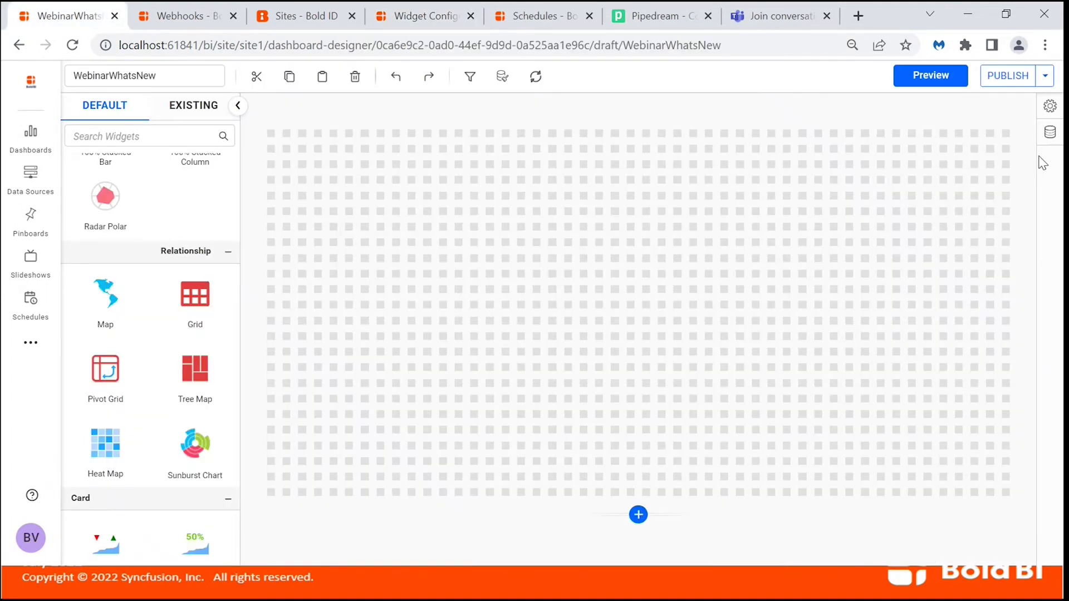
{"action": "left_click", "coordinate": [1050, 134]}
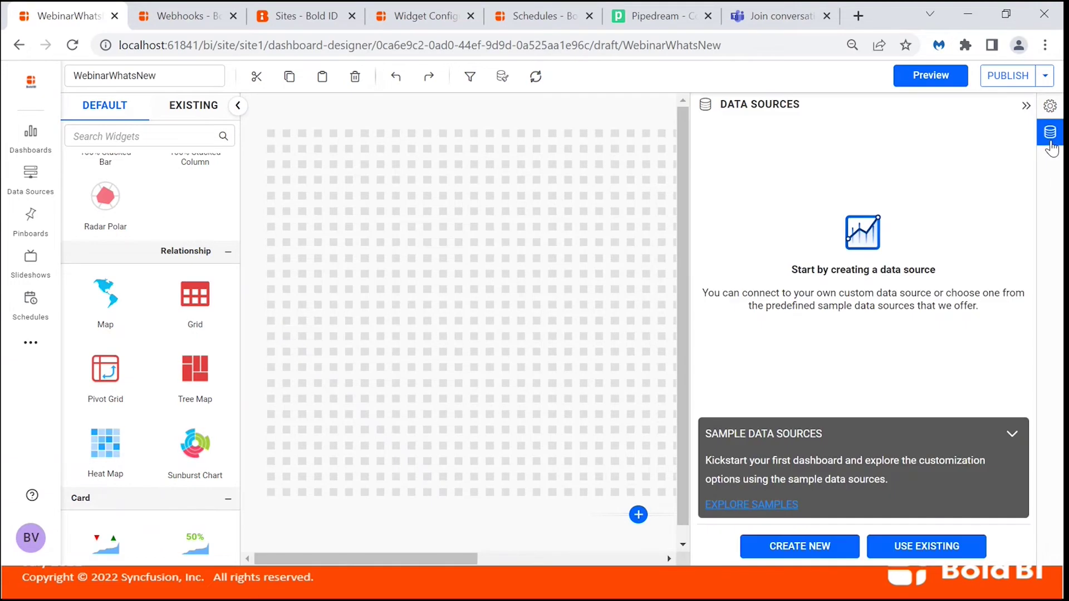
{"action": "left_click", "coordinate": [814, 546]}
{"action": "type", "text": "Click"}
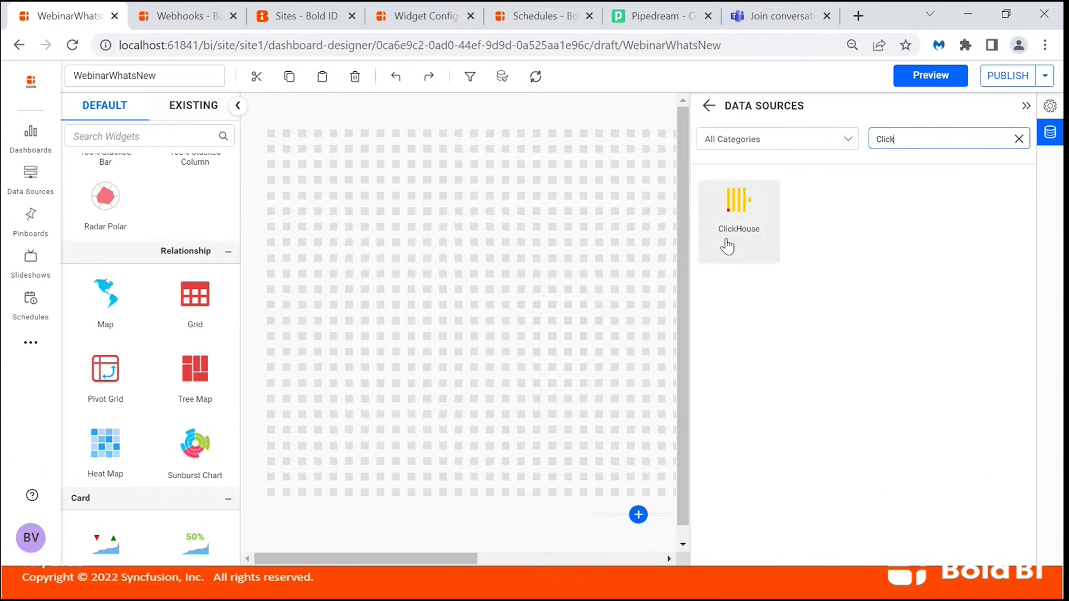
{"action": "left_click", "coordinate": [1018, 139]}
{"action": "left_click", "coordinate": [986, 139]}
{"action": "type", "text": "BoldDesk"}
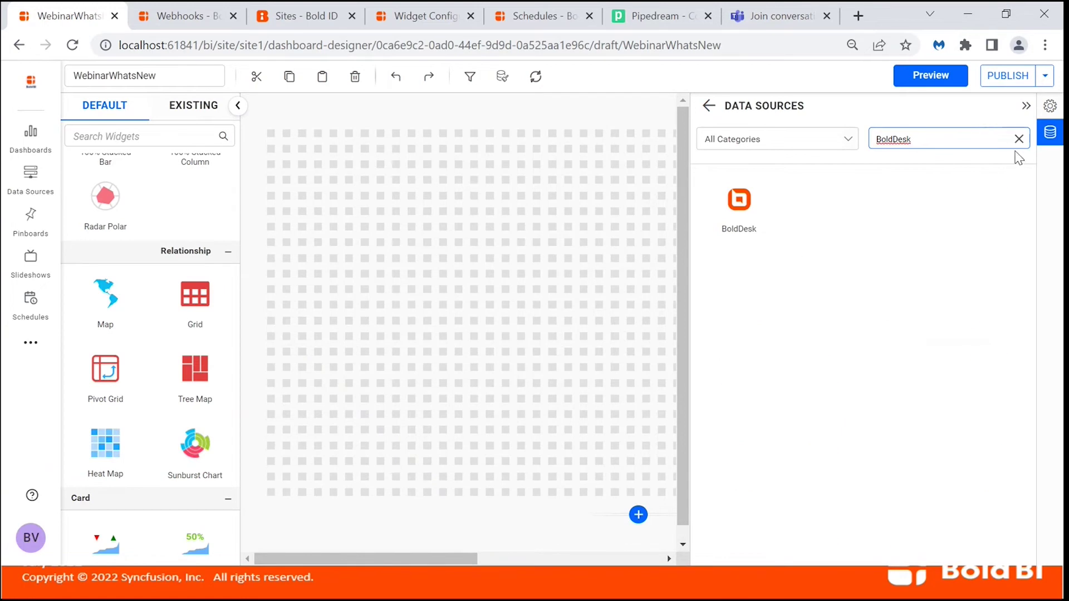
{"action": "left_click", "coordinate": [1017, 139]}
Search for 'Google' and choose the Google BigQuery connector.
{"action": "left_click", "coordinate": [981, 139]}
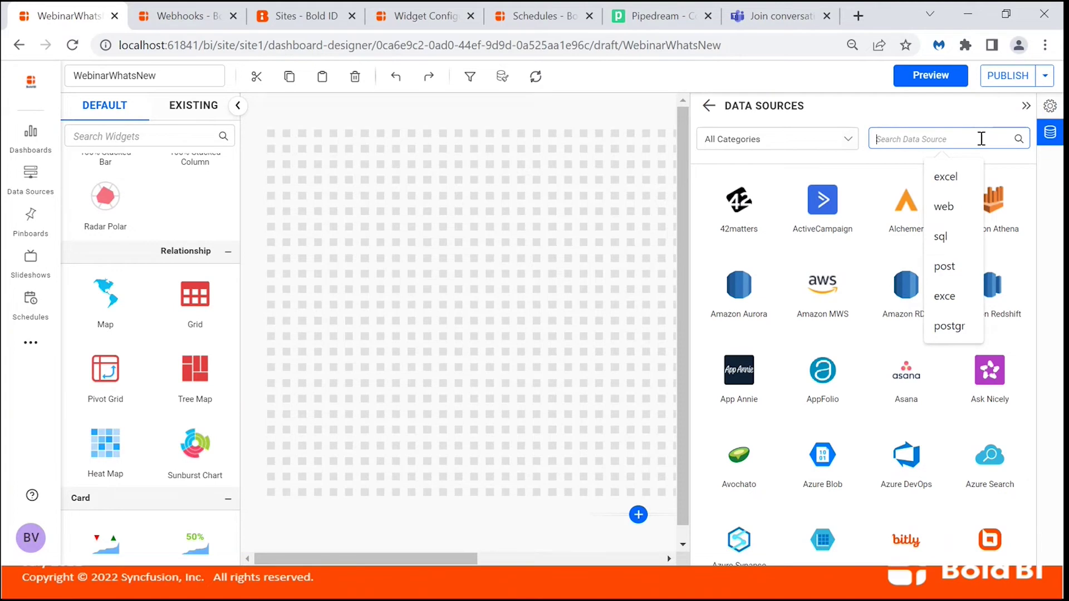
{"action": "type", "text": "Google"}
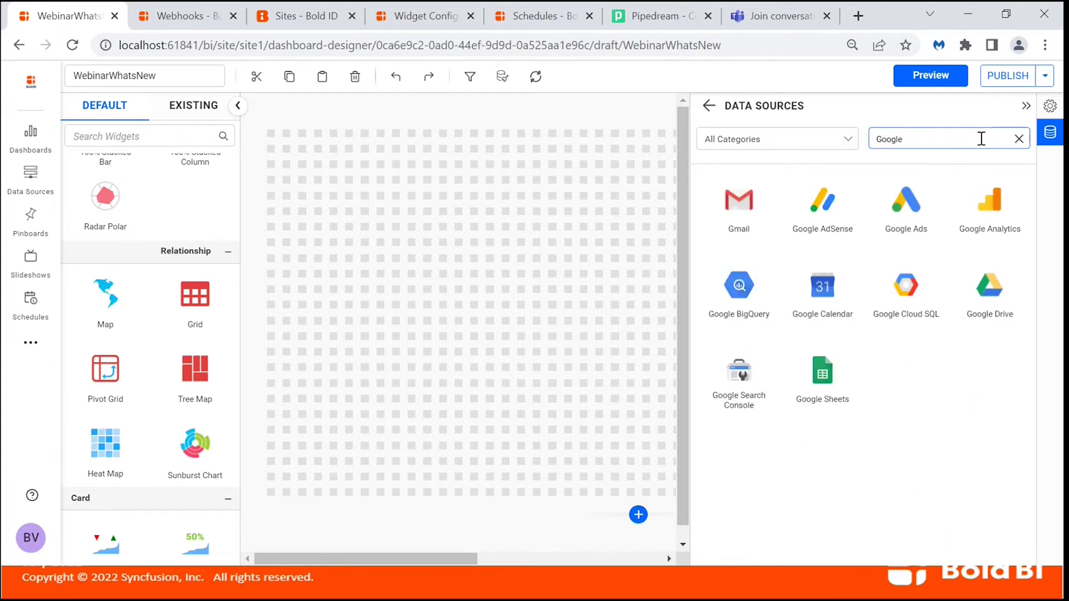
{"action": "left_click", "coordinate": [746, 315]}
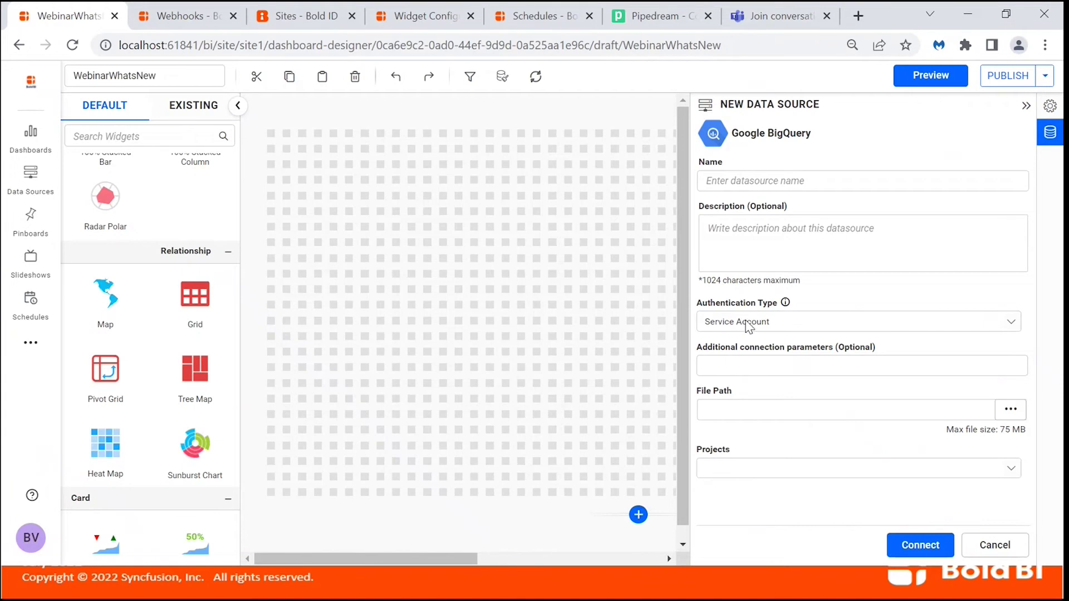
Check the authentication types, keeping Service Account, then discard the Google BigQuery connection.
{"action": "left_click", "coordinate": [749, 325]}
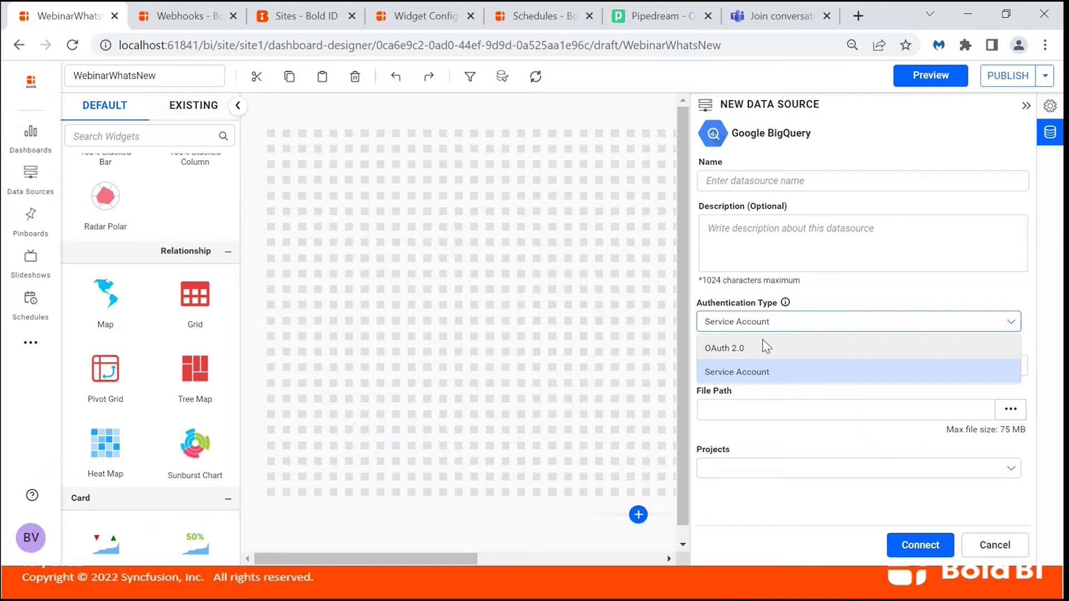
{"action": "left_click", "coordinate": [851, 285]}
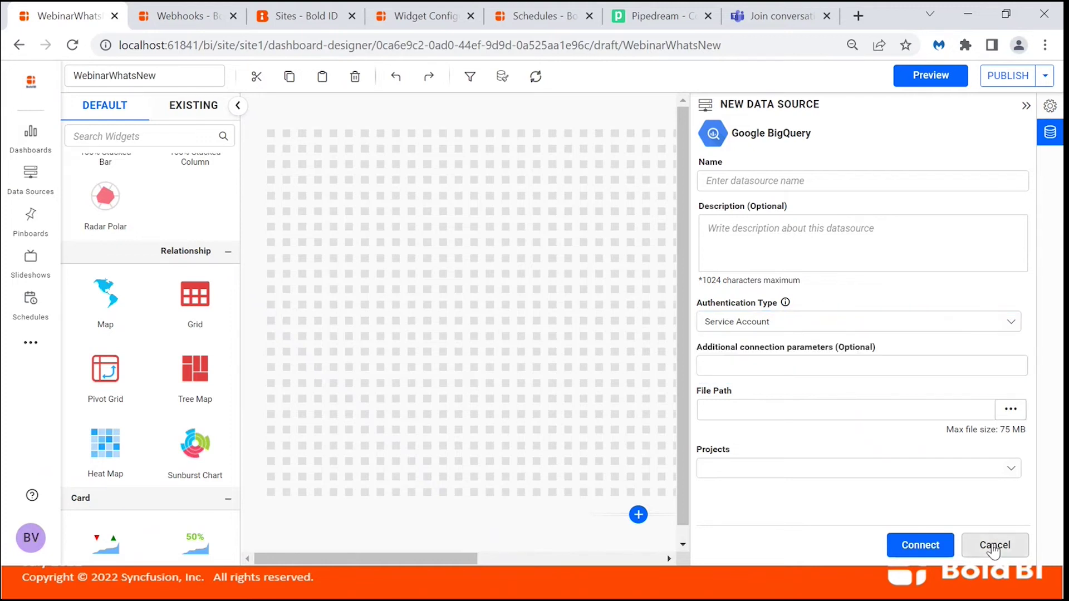
{"action": "left_click", "coordinate": [992, 543]}
{"action": "left_click", "coordinate": [562, 372]}
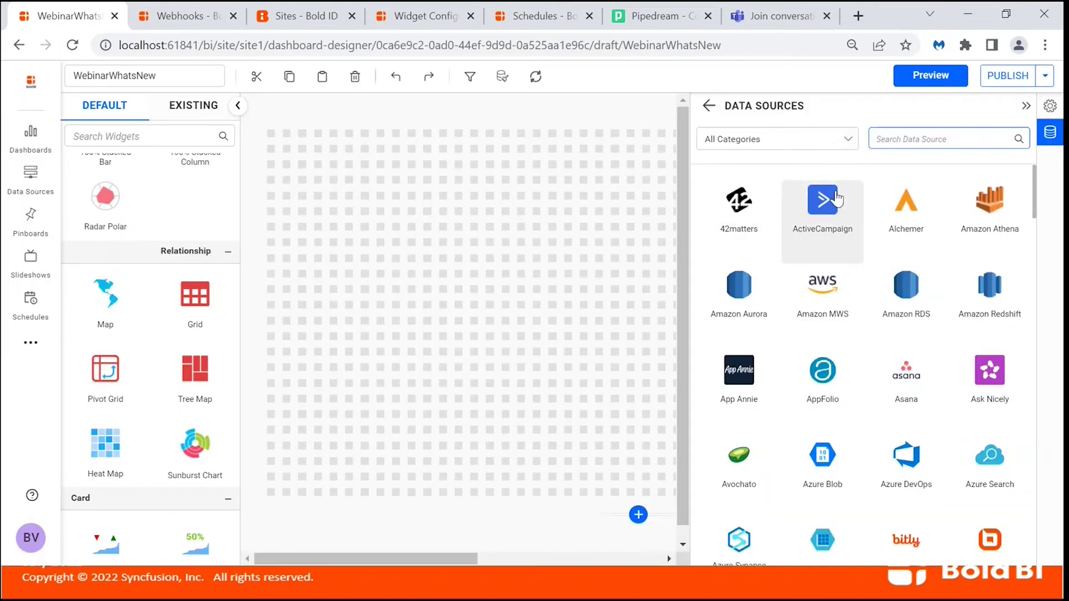
Return from the connector list to the empty data sources start view.
{"action": "scroll", "coordinate": [788, 295], "scroll_direction": "down", "scroll_amount": 3}
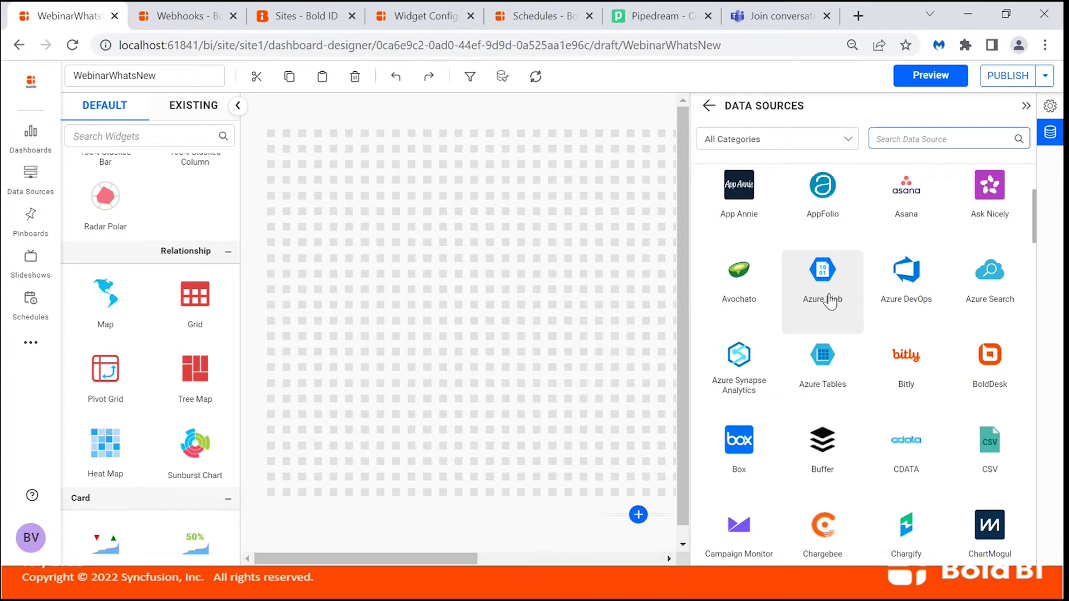
{"action": "scroll", "coordinate": [878, 327], "scroll_direction": "down", "scroll_amount": 1}
{"action": "scroll", "coordinate": [878, 328], "scroll_direction": "up", "scroll_amount": 4}
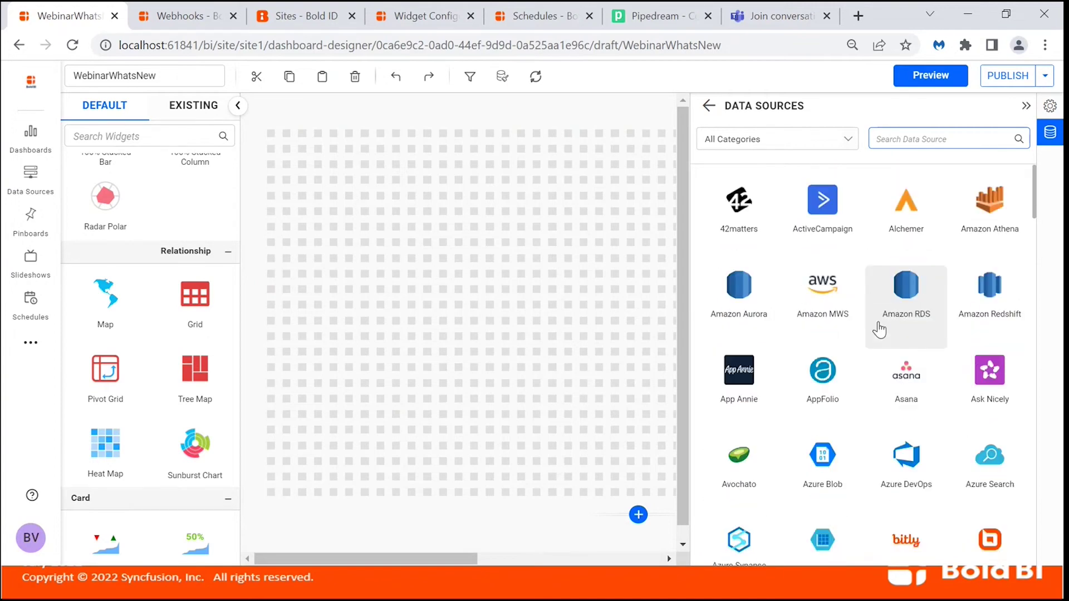
{"action": "left_click", "coordinate": [708, 106]}
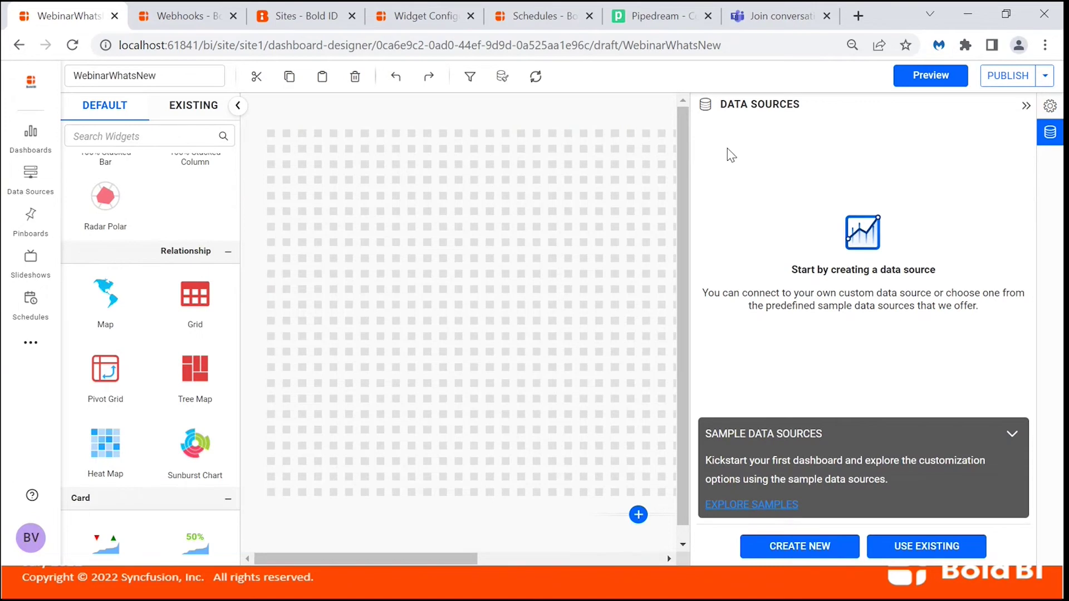
{"action": "key", "text": "alt+Tab"}
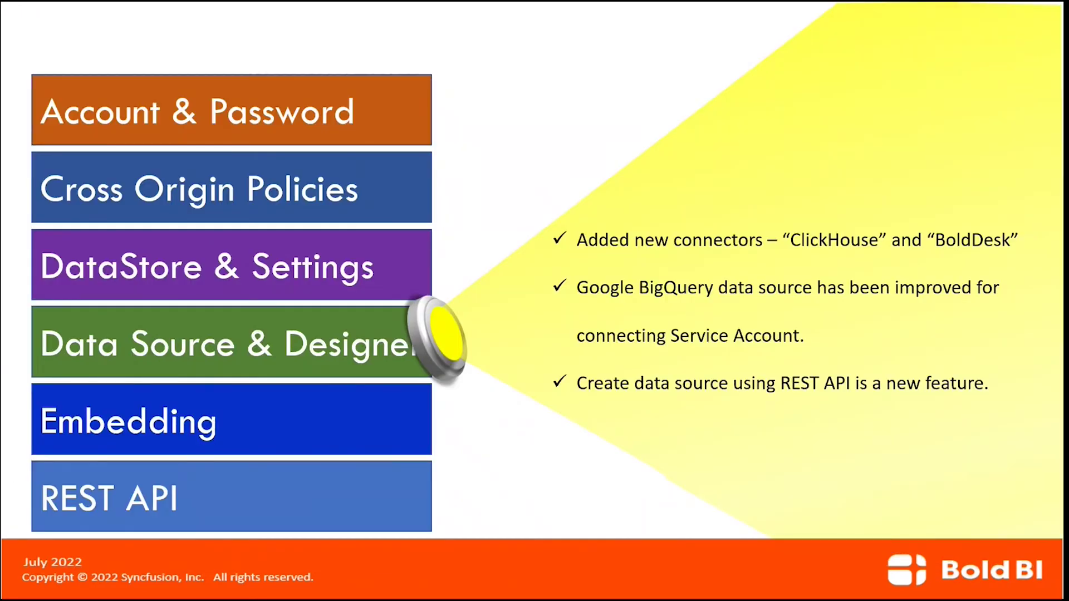
Show the Request Details slide with POST method, Bearer header and JSON body, then go to Postman.
{"action": "key", "text": "Right"}
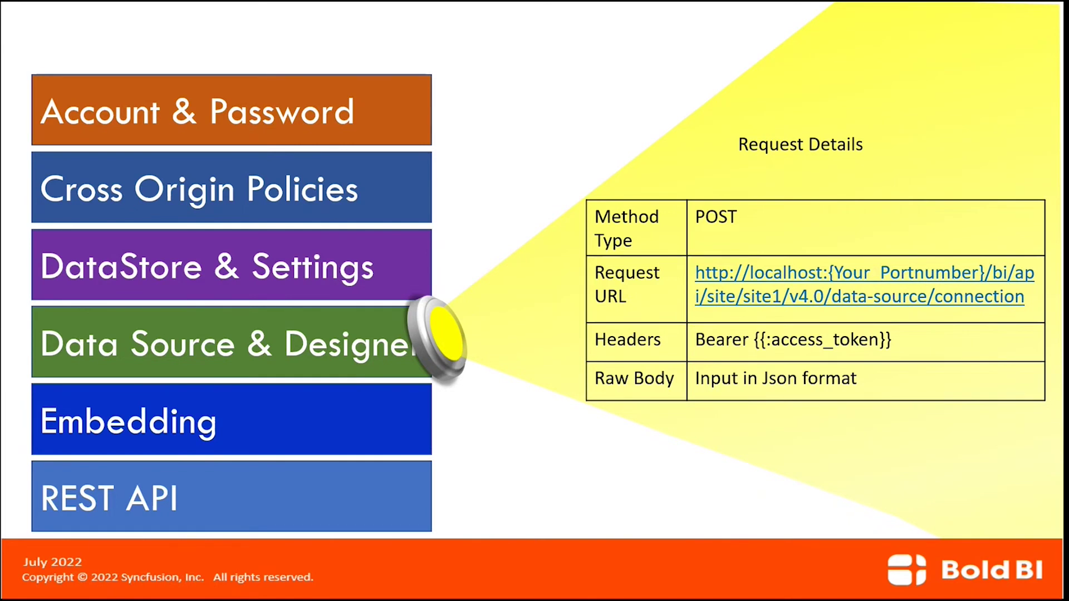
{"action": "key", "text": "alt+Tab"}
{"action": "key", "text": "alt+Tab"}
{"action": "key", "text": "alt+Tab"}
{"action": "key", "text": "alt+Tab"}
{"action": "key", "text": "alt+Tab"}
{"action": "key", "text": "alt+Tab"}
{"action": "key", "text": "alt+Tab"}
{"action": "key", "text": "alt+Tab"}
{"action": "key", "text": "alt+Tab"}
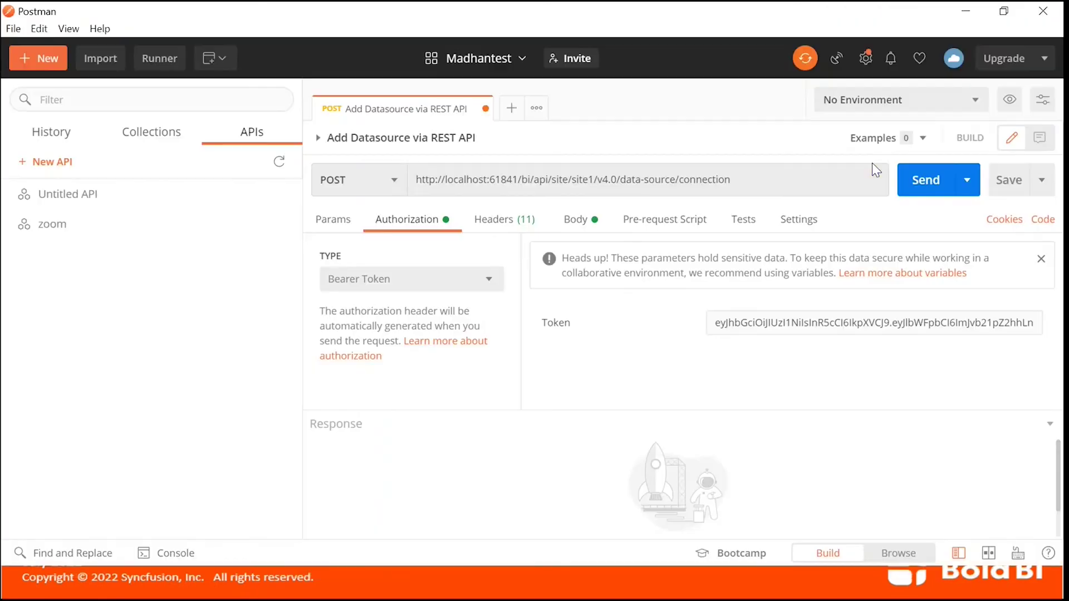
Highlight port 61841 in the POST data-source/connection request URL, then return to Bold BI.
{"action": "left_click", "coordinate": [770, 177]}
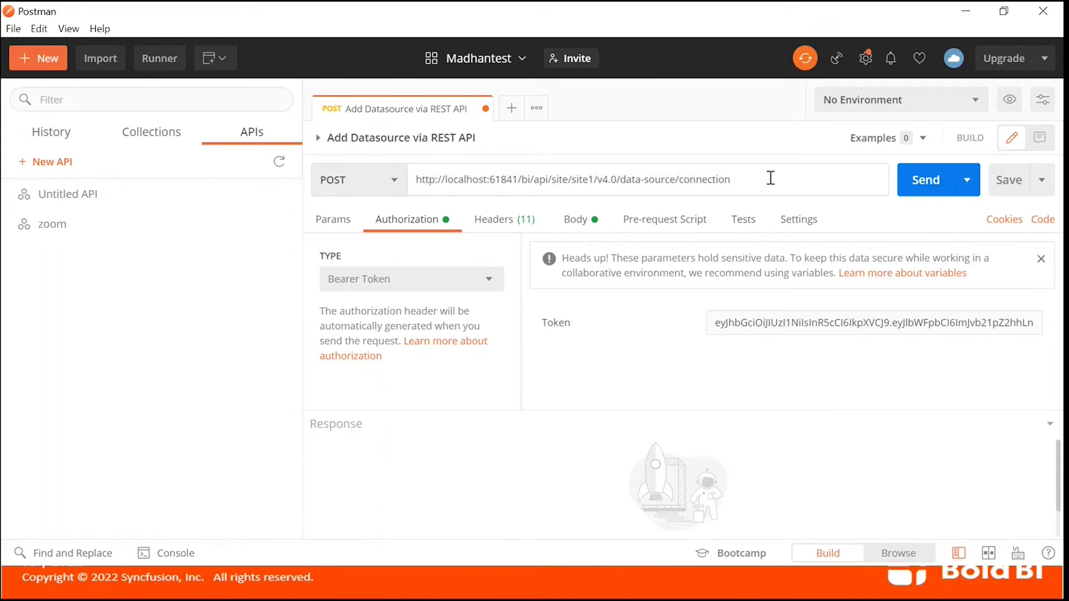
{"action": "double_click", "coordinate": [504, 180]}
{"action": "left_click", "coordinate": [768, 178]}
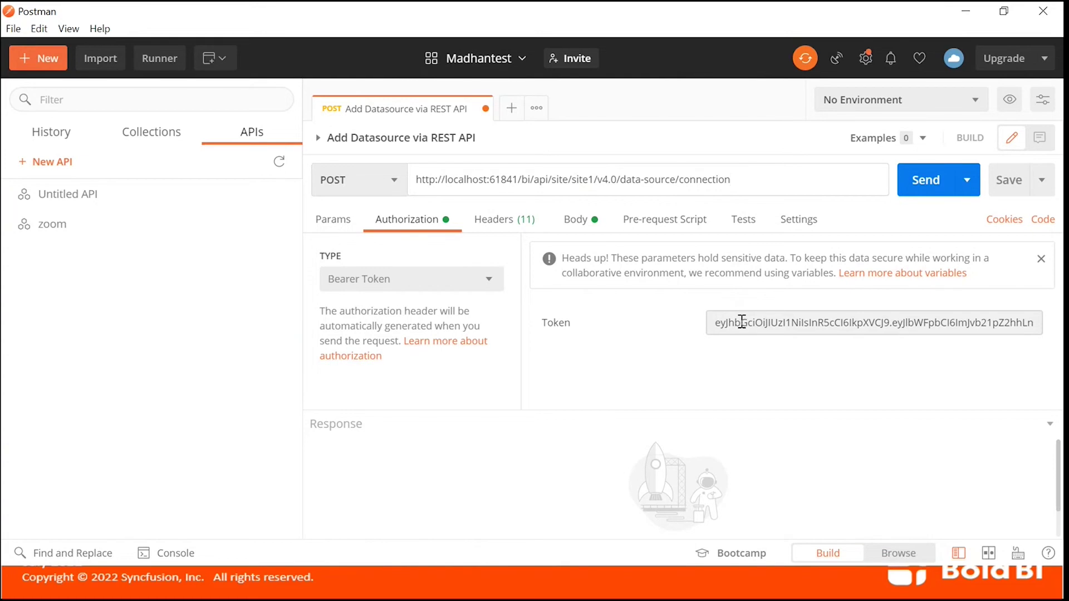
{"action": "key", "text": "alt+Tab"}
{"action": "key", "text": "alt+Tab"}
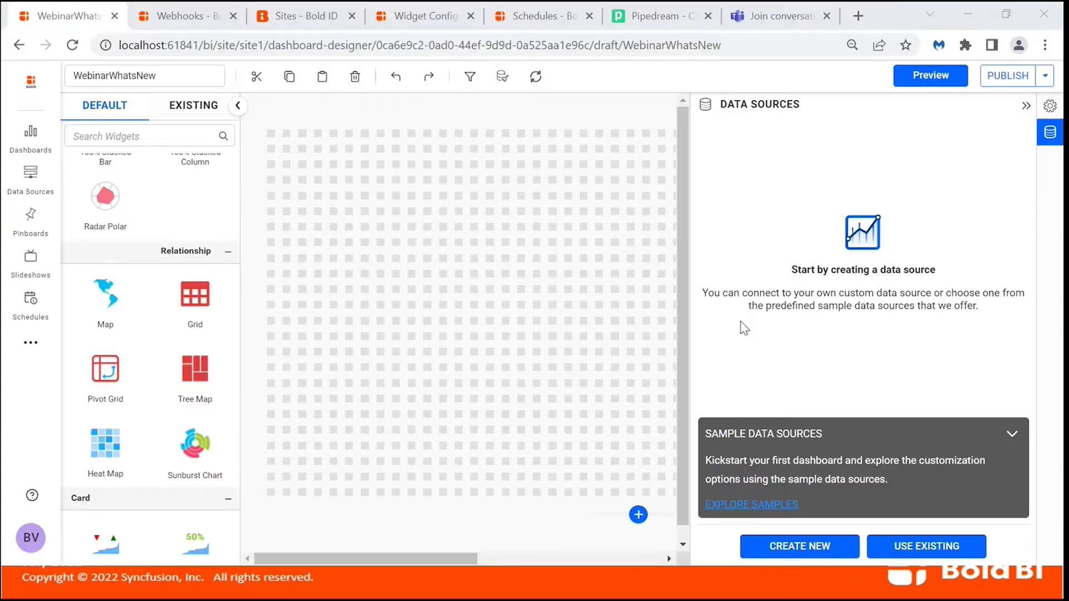
View the designer page's HTML source and select the access_token meta tag line.
{"action": "left_click", "coordinate": [1044, 143]}
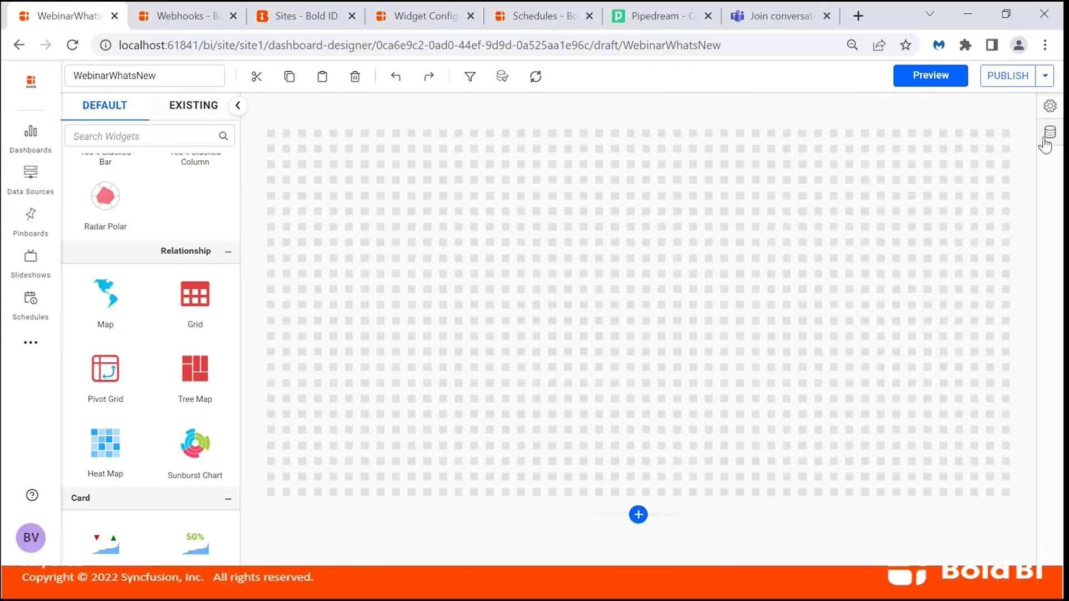
{"action": "right_click", "coordinate": [574, 123]}
{"action": "key", "text": "Escape"}
{"action": "key", "text": "ctrl+u"}
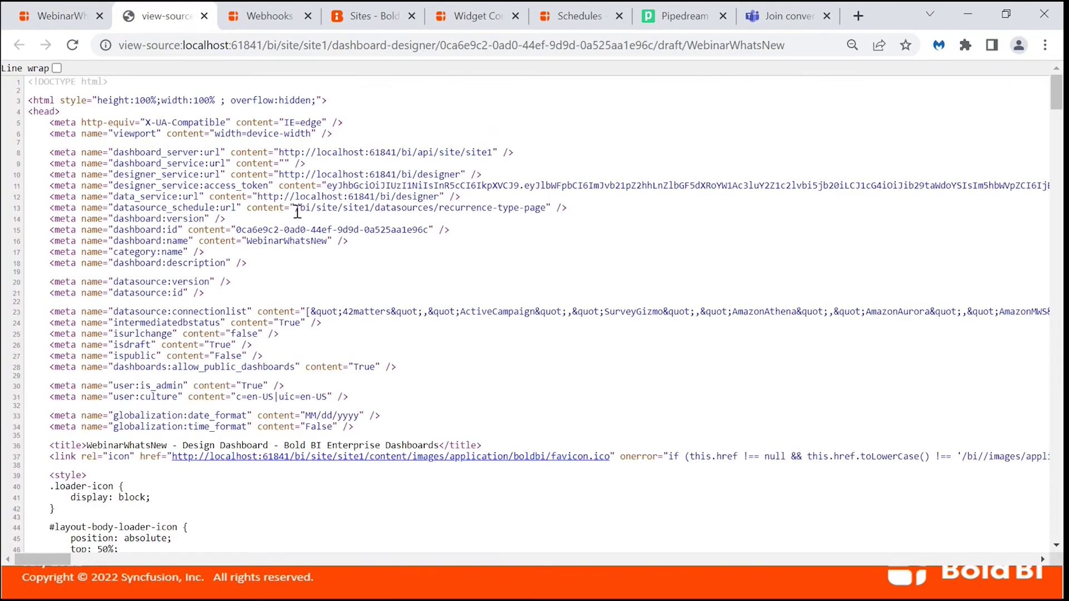
{"action": "triple_click", "coordinate": [350, 185]}
{"action": "key", "text": "ctrl+c"}
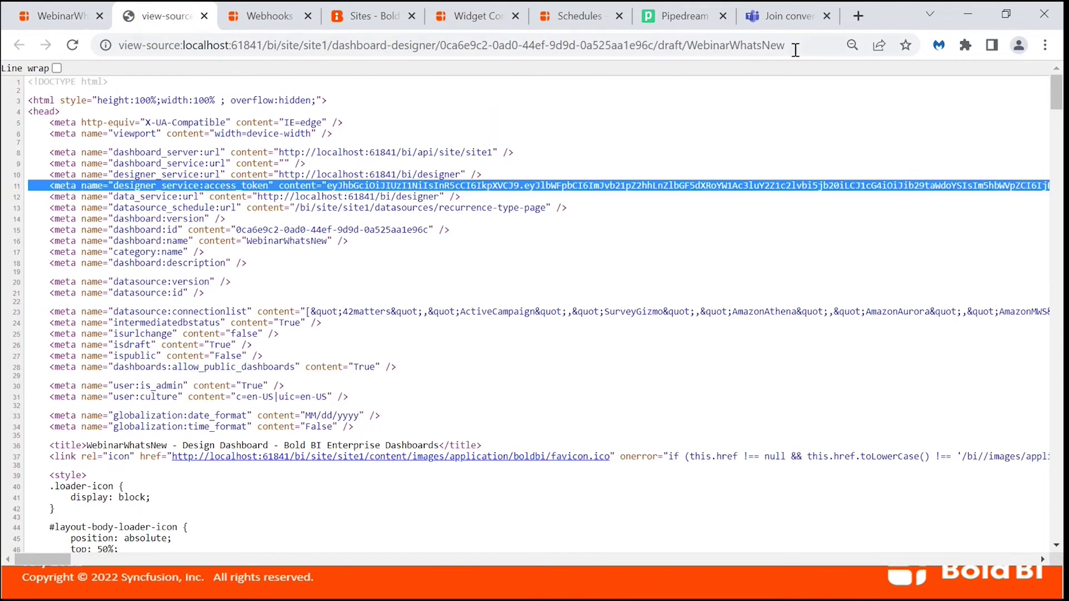
Paste the access token line into a blank 'data' page and select the token value.
{"action": "left_click", "coordinate": [857, 15]}
{"action": "type", "text": "data"}
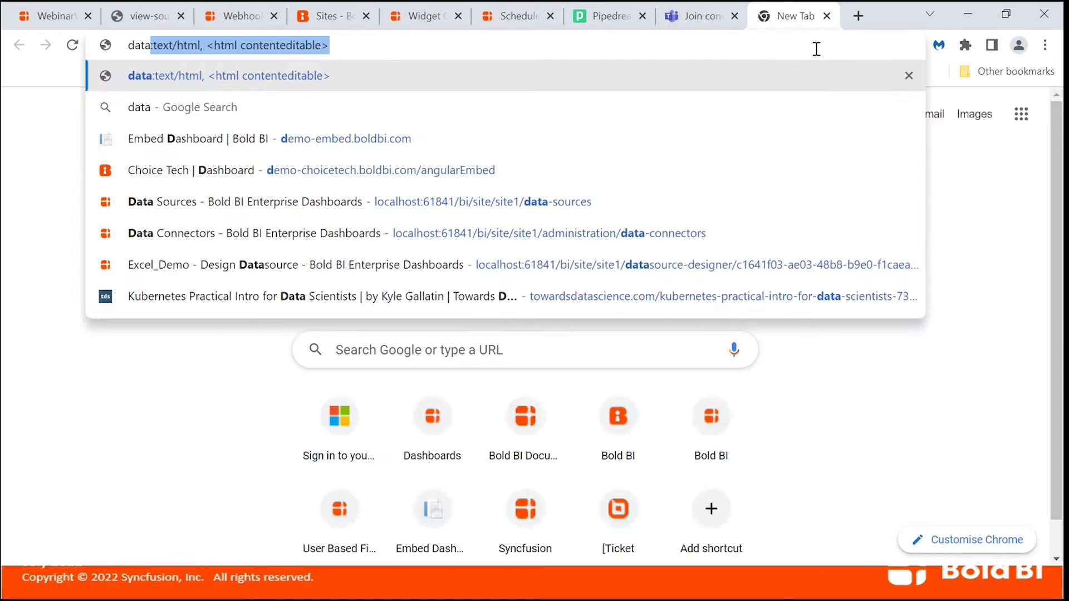
{"action": "key", "text": "Return"}
{"action": "left_click", "coordinate": [810, 70]}
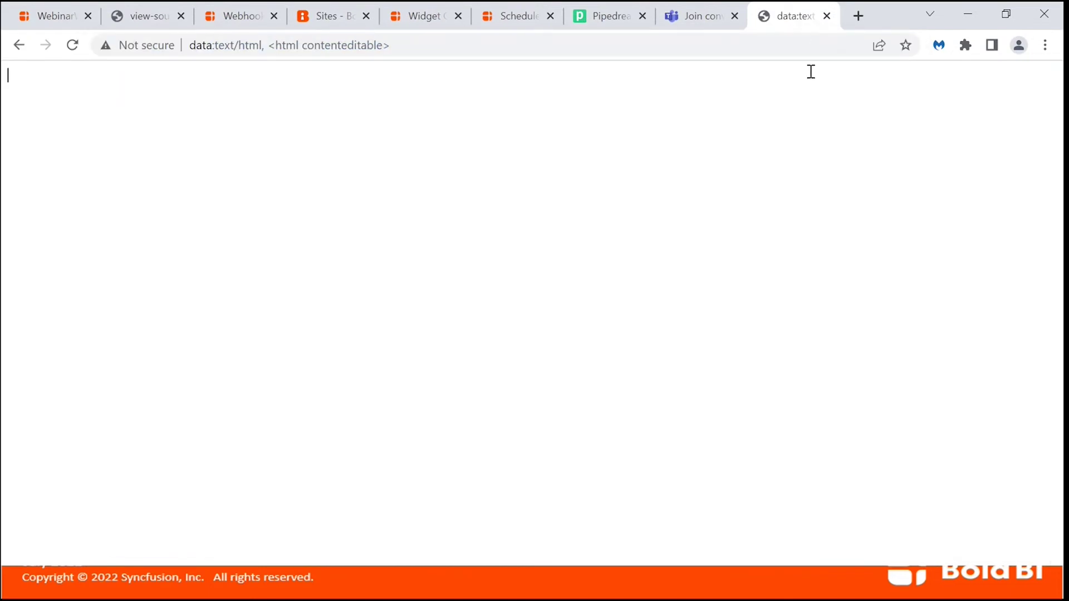
{"action": "key", "text": "ctrl+v"}
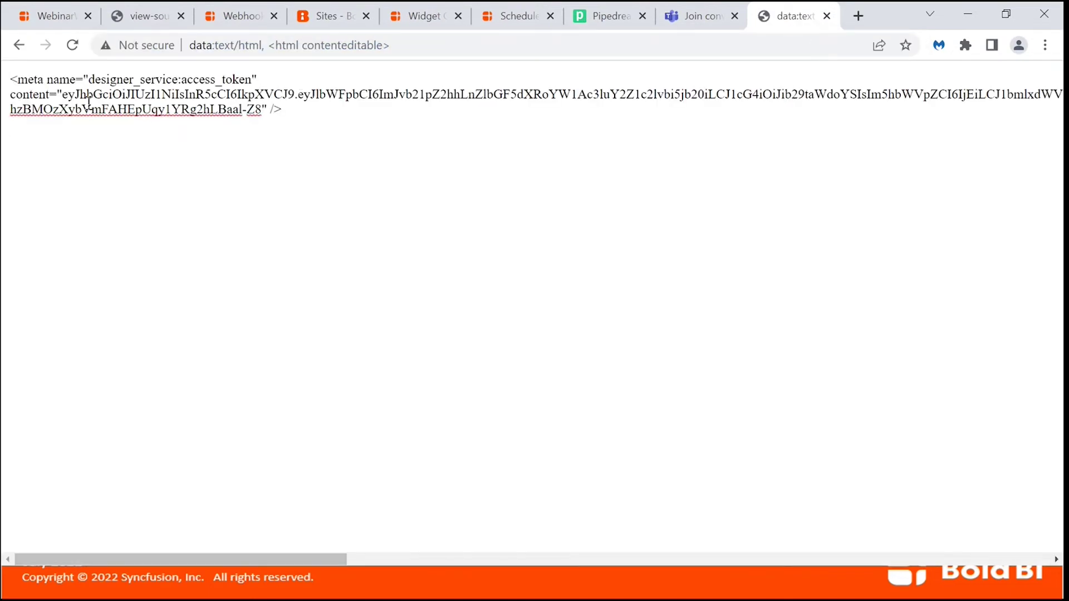
{"action": "left_click", "coordinate": [260, 108], "text": "shift"}
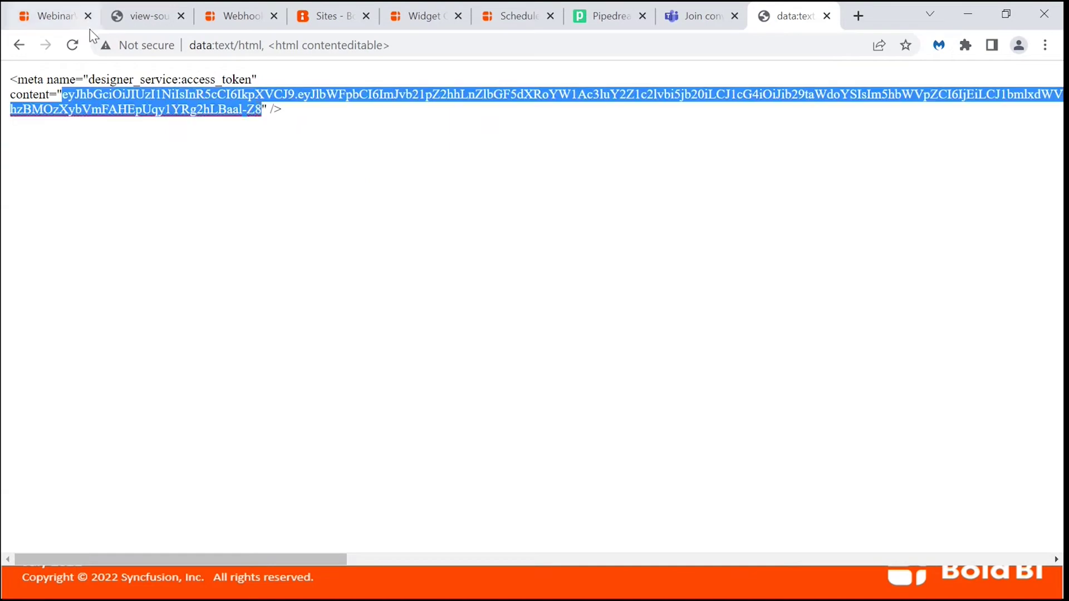
{"action": "left_click", "coordinate": [71, 28]}
{"action": "key", "text": "alt+Tab"}
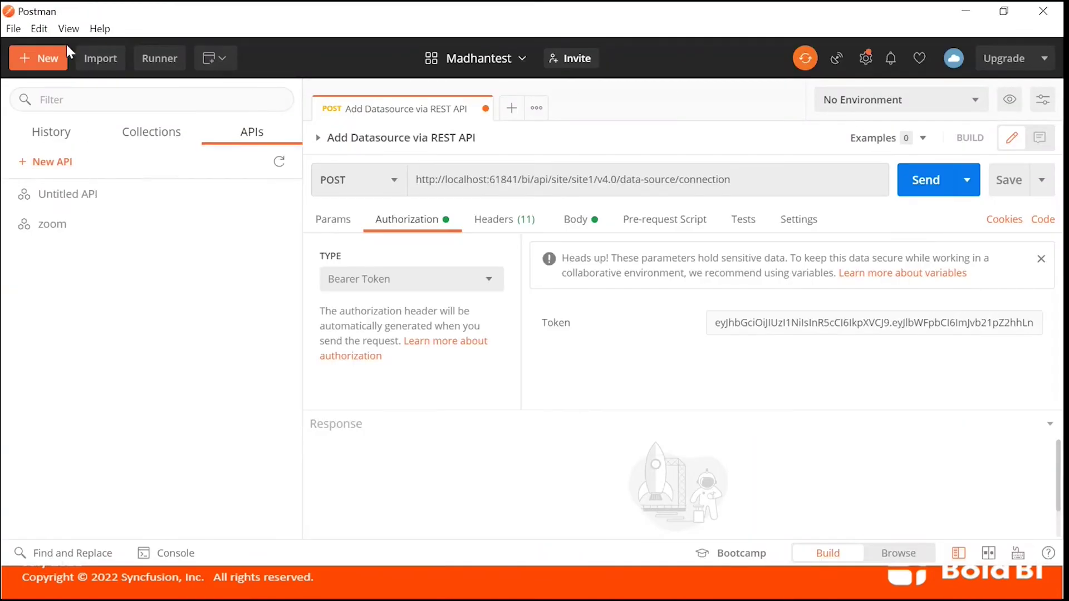
Replace the old bearer token in Authorization with the copied access token.
{"action": "left_click", "coordinate": [793, 321]}
{"action": "key", "text": "ctrl+a"}
{"action": "key", "text": "ctrl+v"}
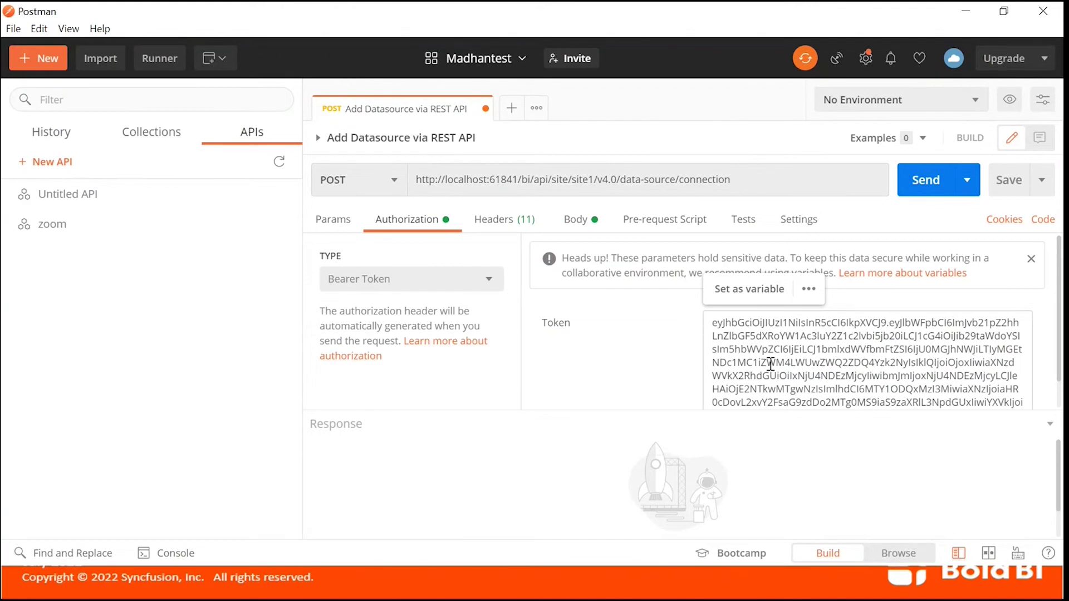
{"action": "scroll", "coordinate": [673, 365], "scroll_direction": "down", "scroll_amount": 1}
{"action": "left_click", "coordinate": [676, 368]}
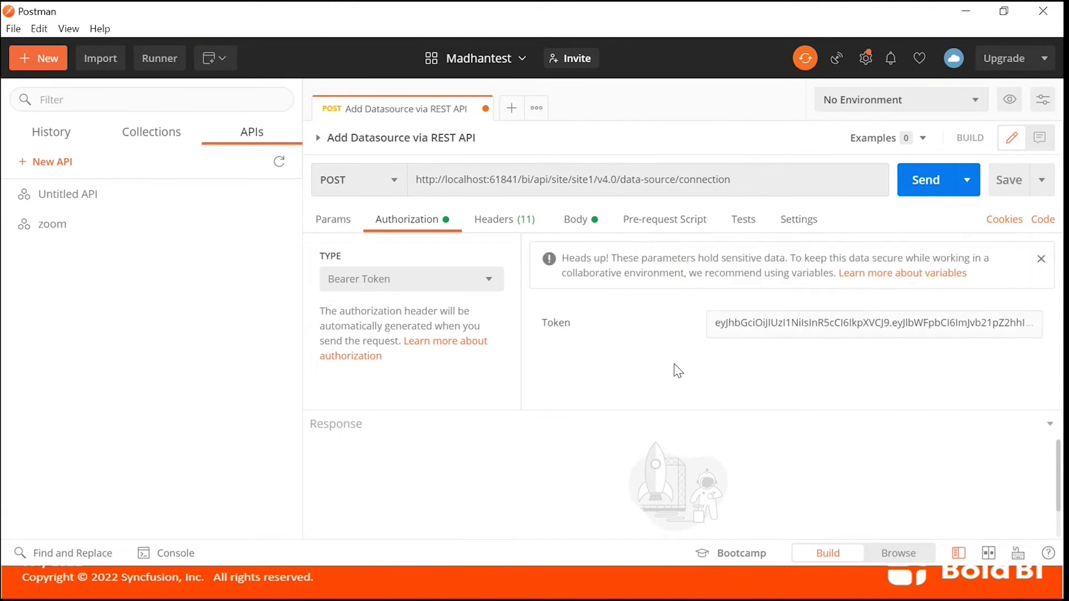
Review the JSON body defining Web data source WebinarDemoDS1 in Live mode, then the headers.
{"action": "left_click", "coordinate": [579, 227]}
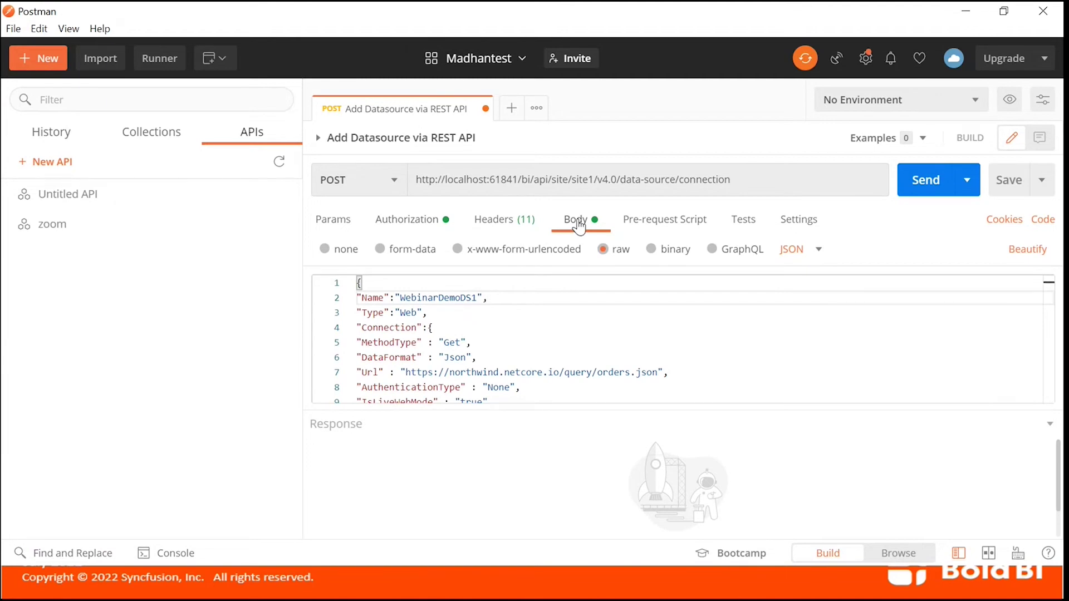
{"action": "left_click", "coordinate": [524, 309]}
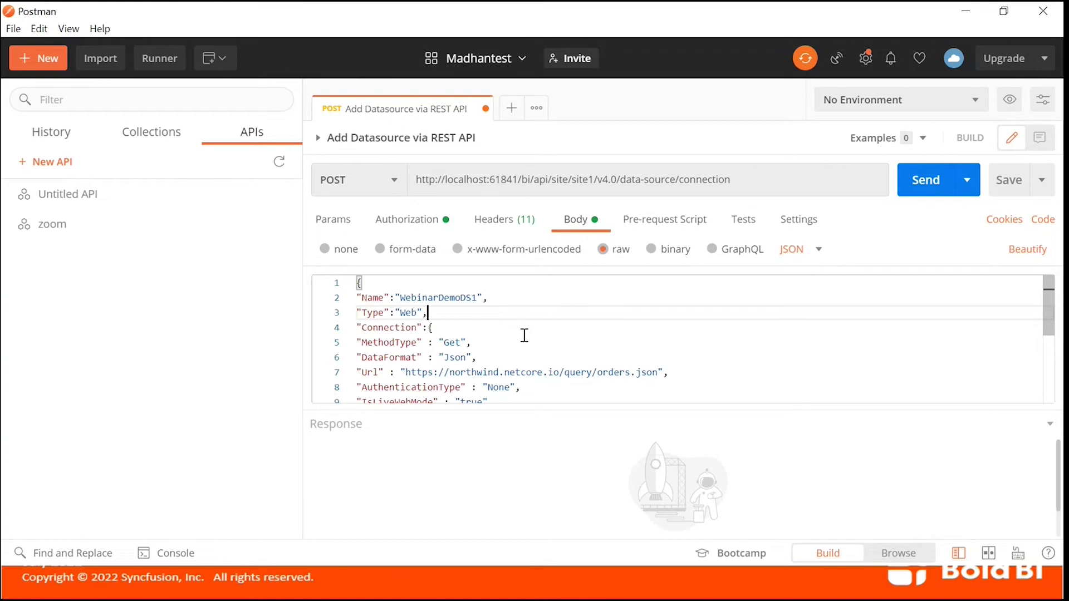
{"action": "scroll", "coordinate": [534, 336], "scroll_direction": "down", "scroll_amount": 3}
{"action": "scroll", "coordinate": [535, 338], "scroll_direction": "down", "scroll_amount": 1}
{"action": "scroll", "coordinate": [536, 338], "scroll_direction": "up", "scroll_amount": 4}
{"action": "left_click", "coordinate": [491, 221]}
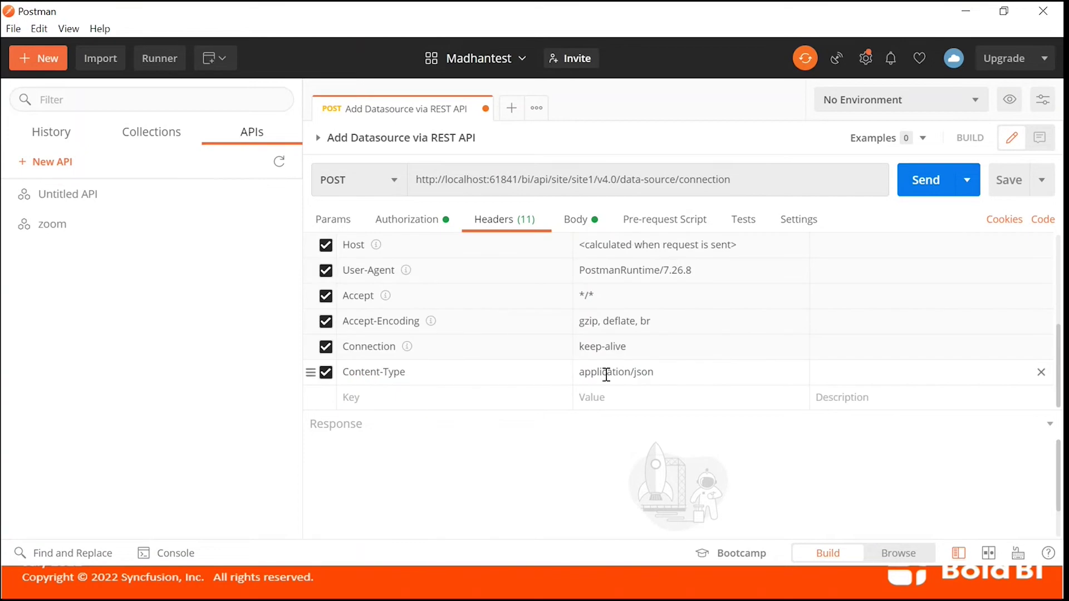
Send the Add Datasource POST and enlarge the 200 OK 'DataSource published successfully' response.
{"action": "left_click", "coordinate": [591, 224]}
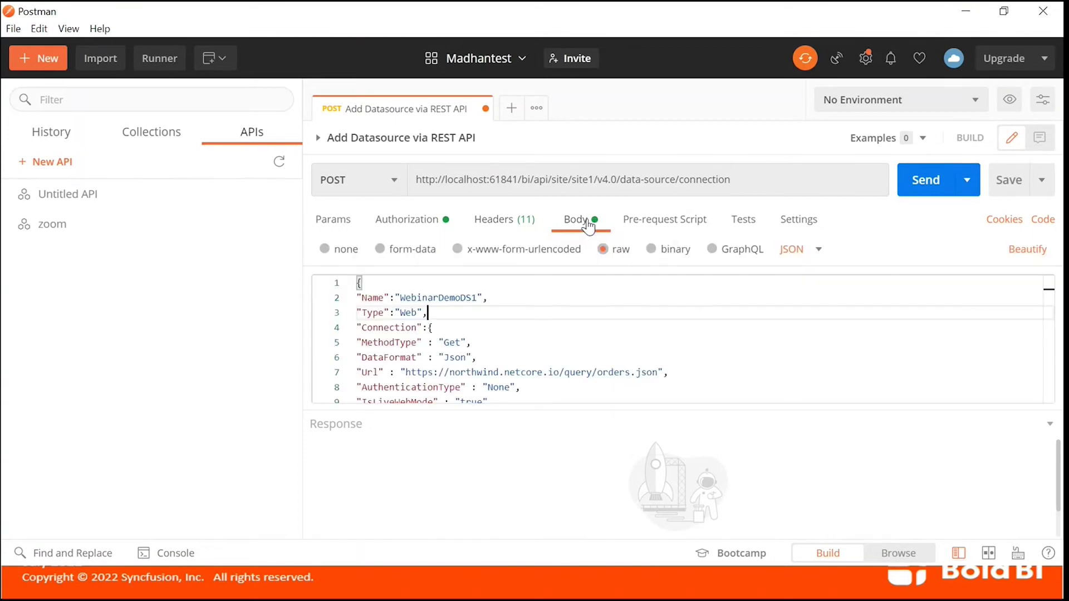
{"action": "left_click", "coordinate": [926, 191]}
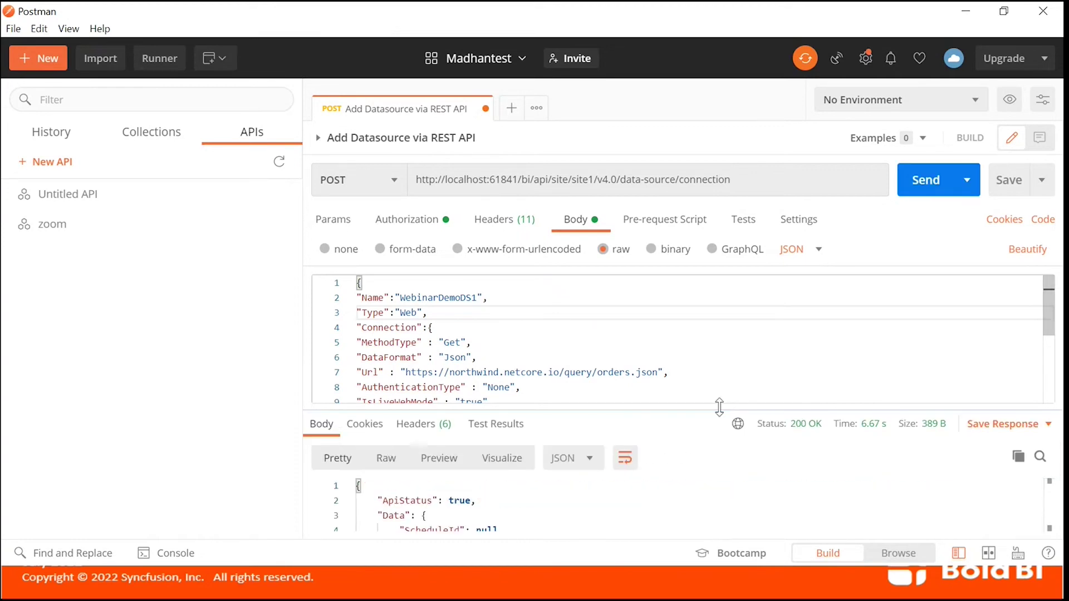
{"action": "left_click_drag", "start_coordinate": [717, 407], "coordinate": [716, 328]}
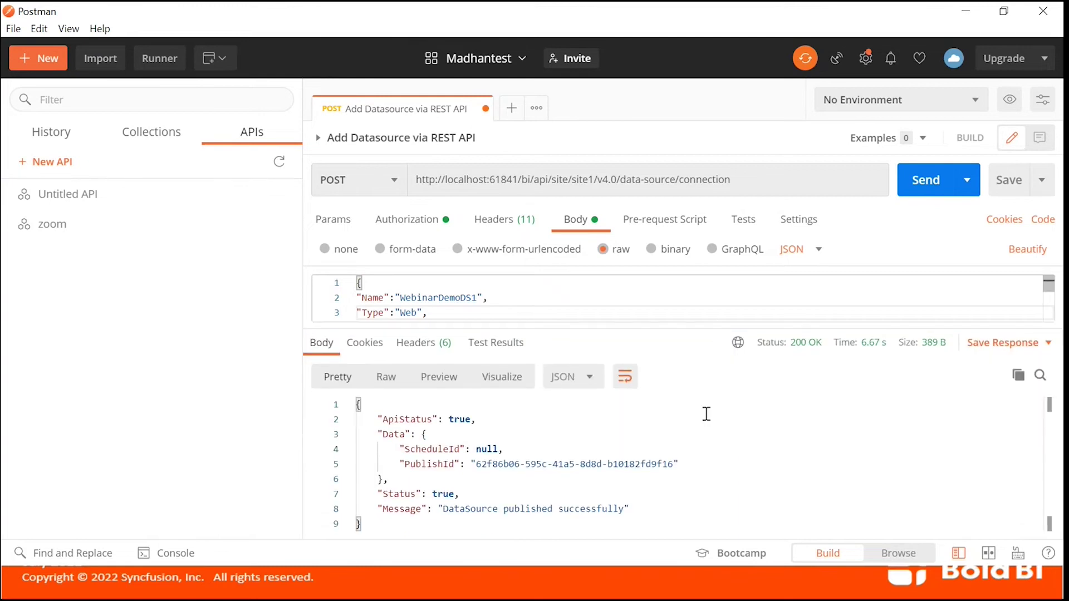
{"action": "key", "text": "alt+Tab"}
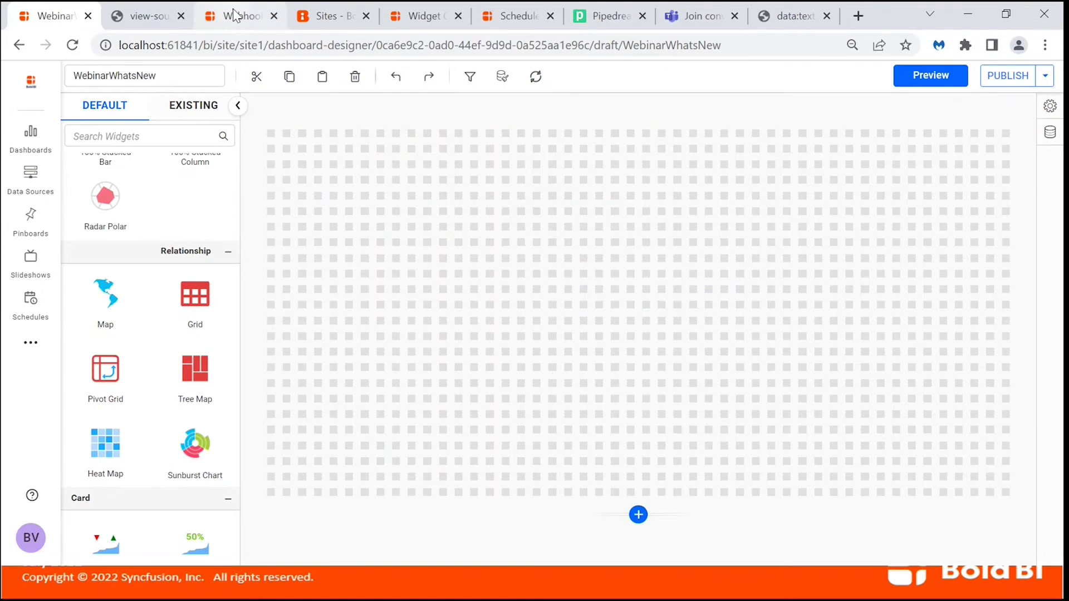
Open the Data Sources list and inspect the options of WebinarDemoDS1 at the top.
{"action": "left_click", "coordinate": [236, 16]}
{"action": "left_click", "coordinate": [47, 187]}
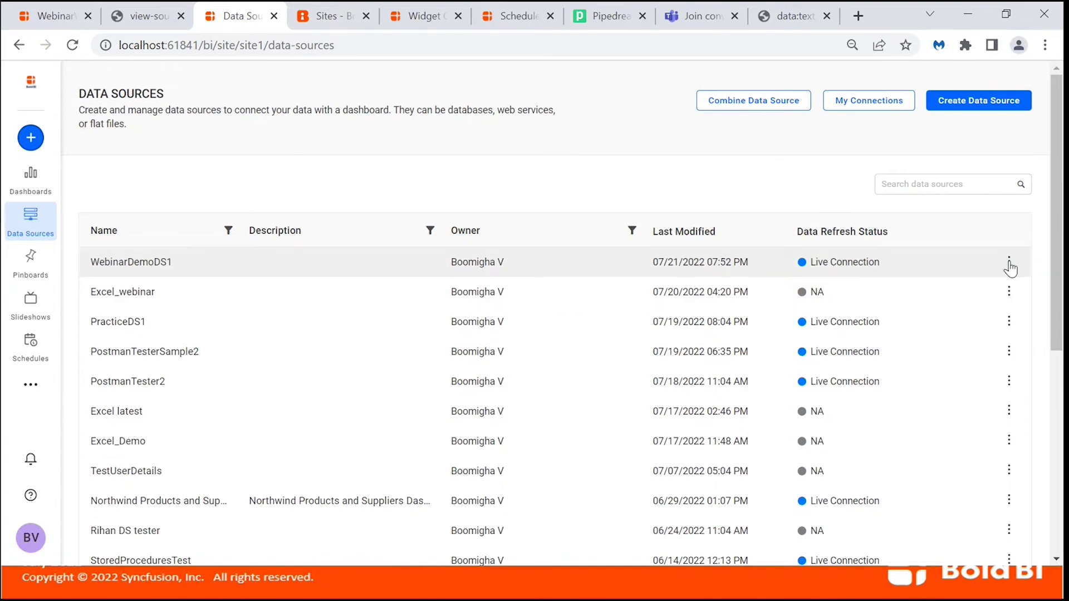
{"action": "left_click", "coordinate": [1009, 263]}
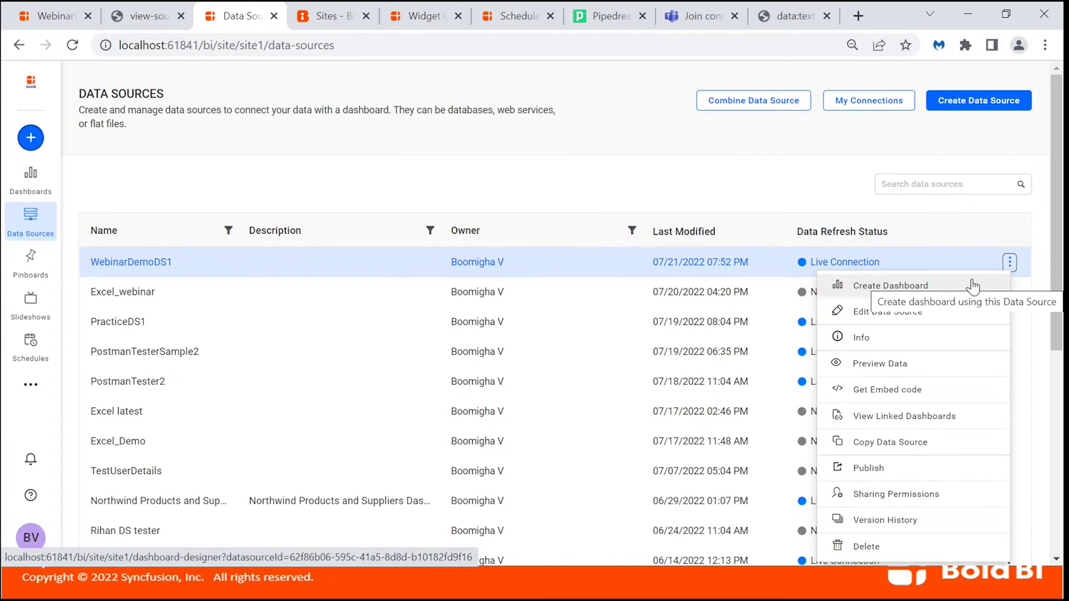
{"action": "left_click", "coordinate": [771, 168]}
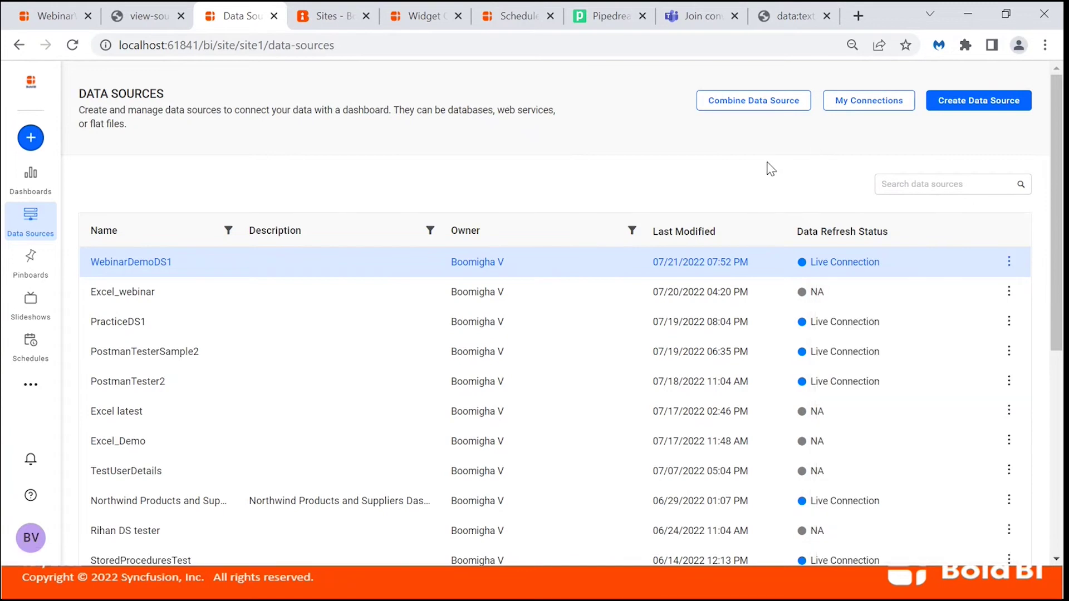
Advance the slideshow two slides to the Data Source & Designer feature list, then return to Chrome.
{"action": "key", "text": "alt+Tab"}
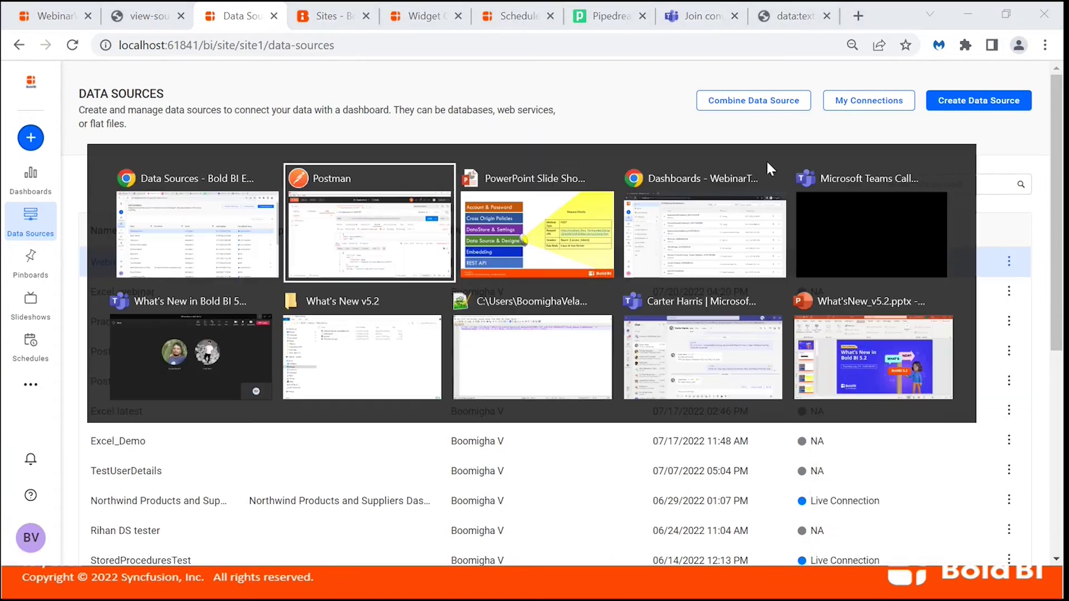
{"action": "key", "text": "alt+Tab"}
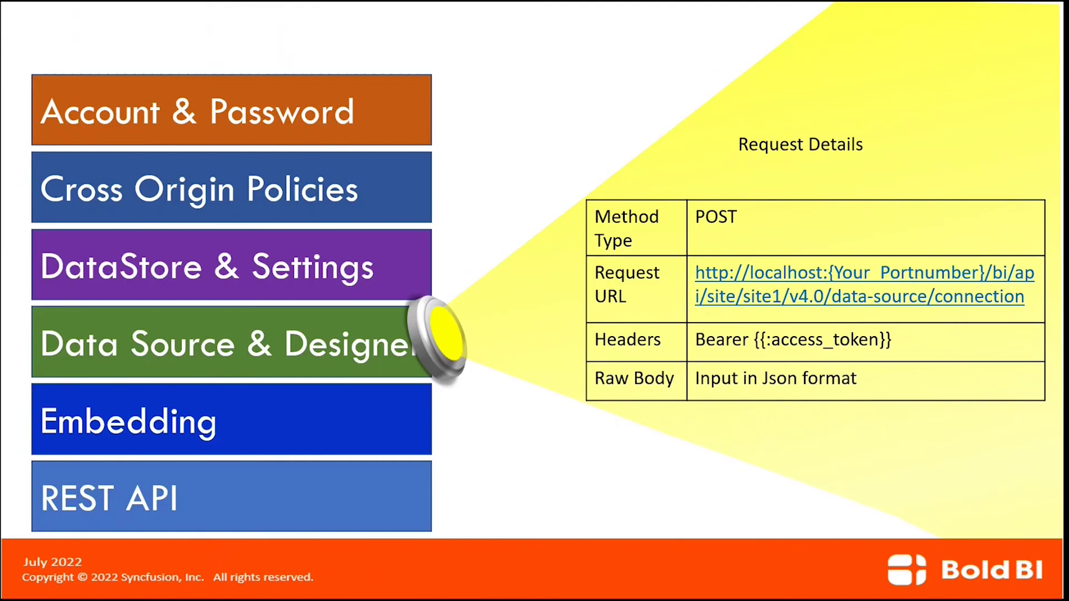
{"action": "key", "text": "Right"}
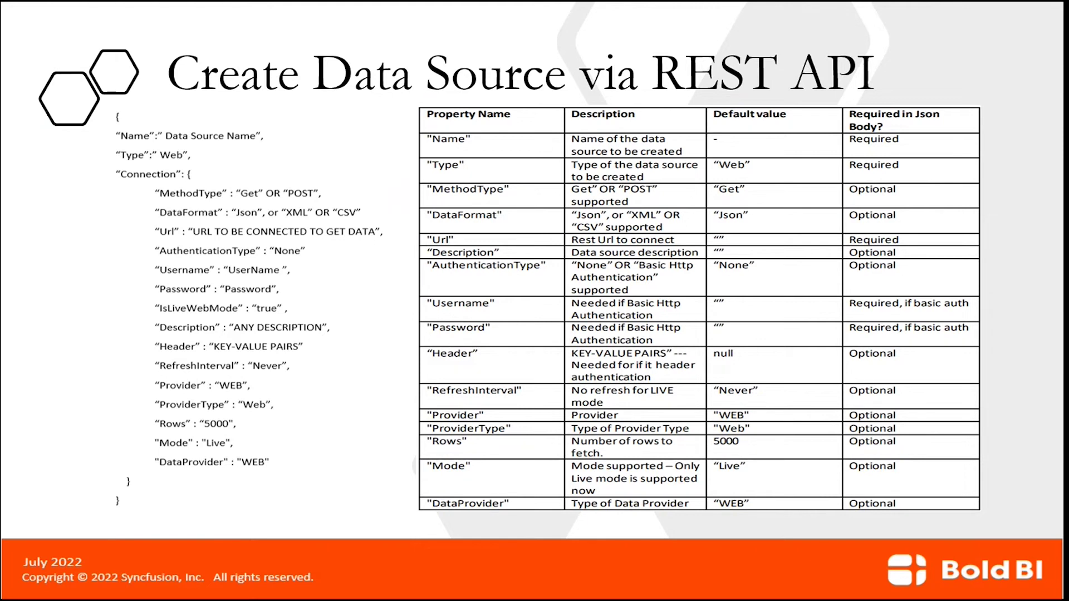
{"action": "key", "text": "Right"}
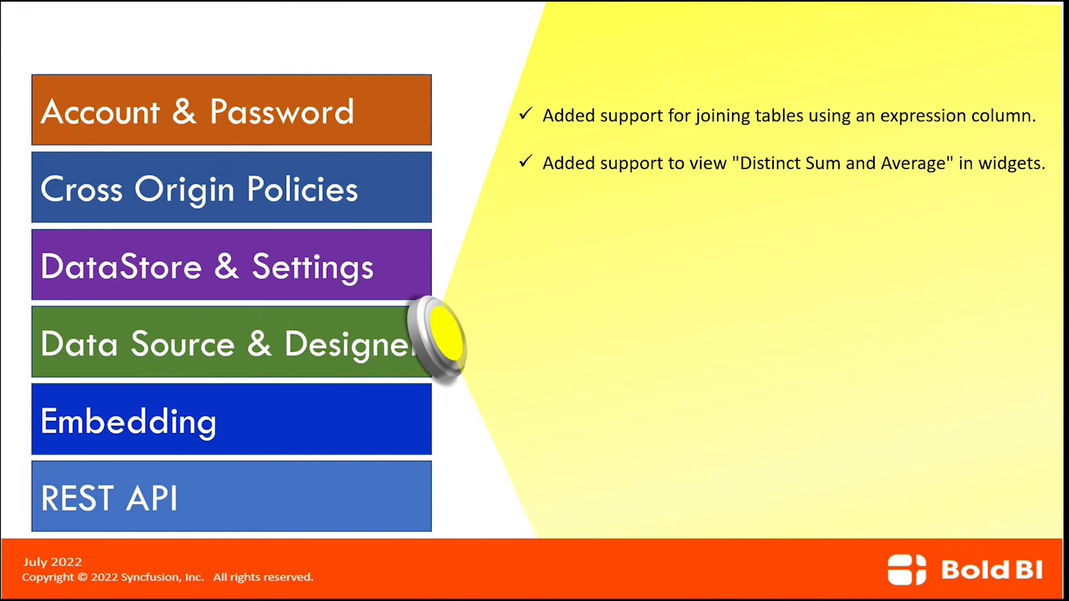
{"action": "key", "text": "alt+Tab"}
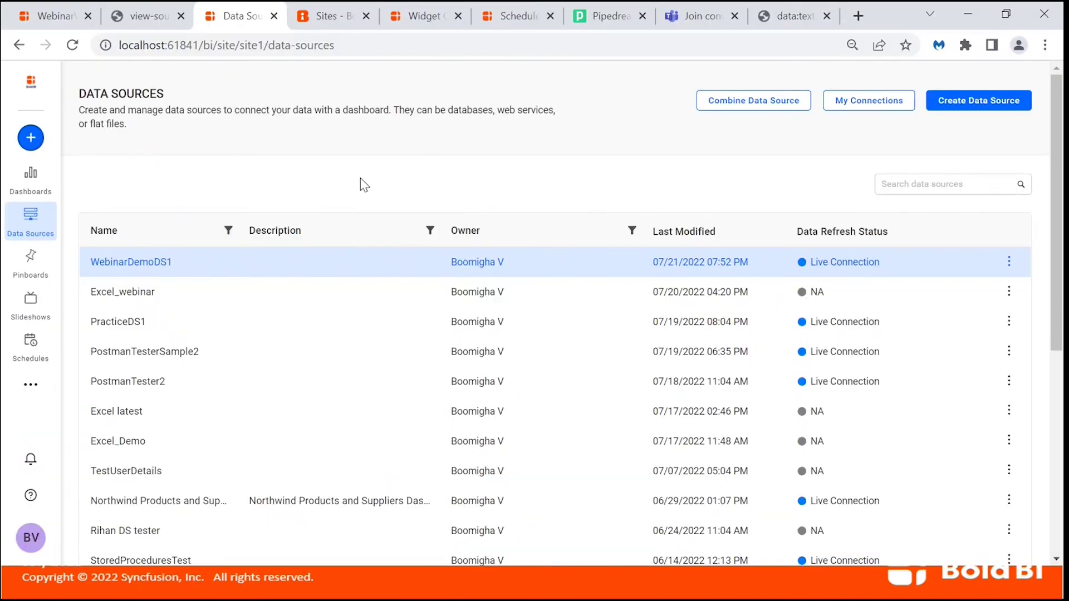
Add the existing Excel_webinar data source (searched as 'excel_w') to WebinarWhatsNew and edit it.
{"action": "left_click", "coordinate": [59, 21]}
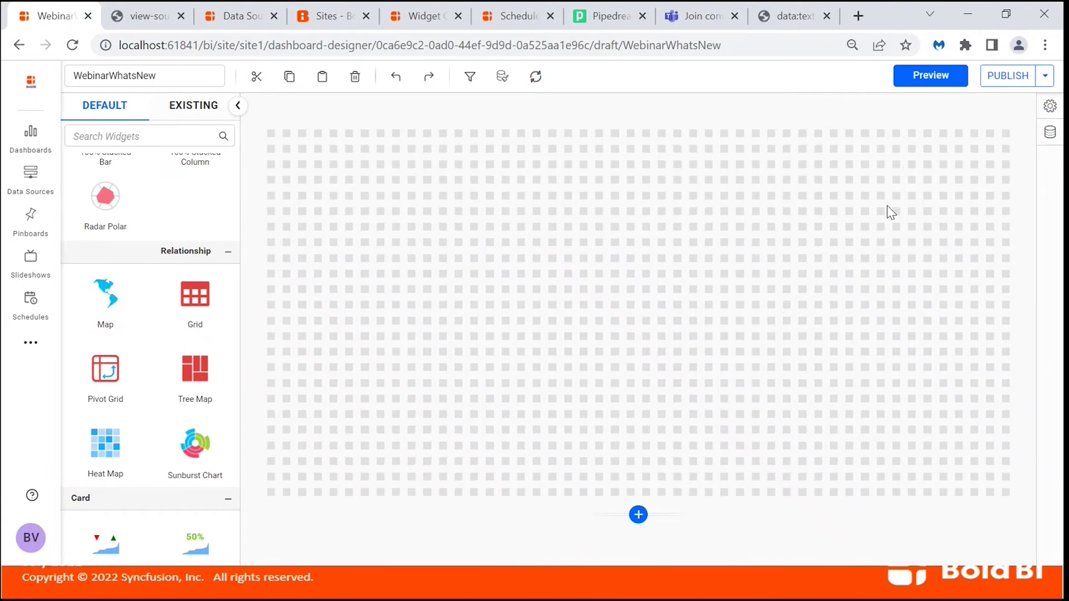
{"action": "left_click", "coordinate": [1050, 133]}
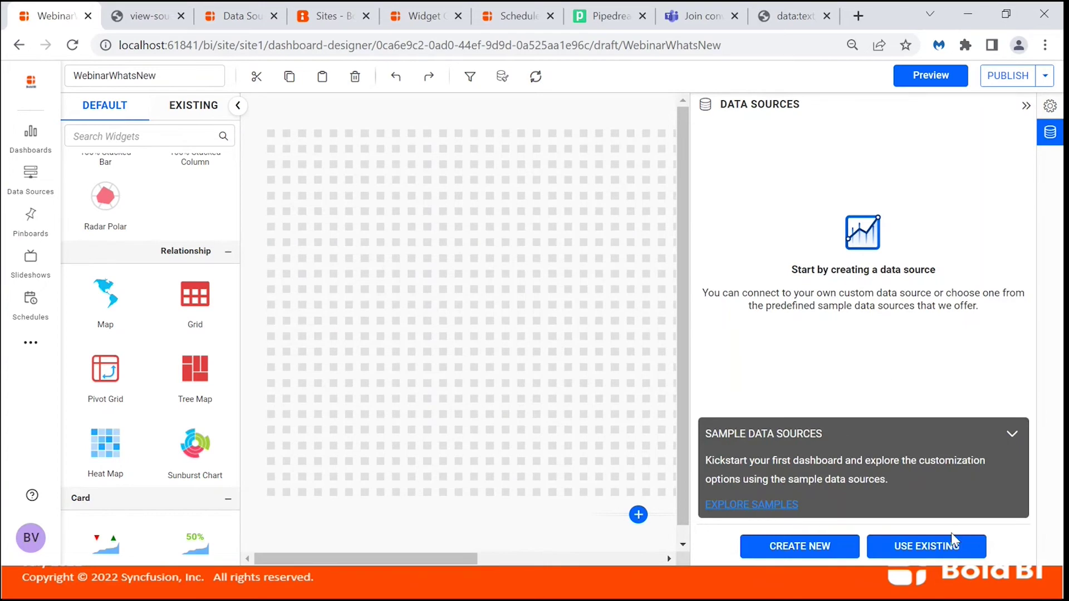
{"action": "left_click", "coordinate": [943, 546]}
{"action": "left_click", "coordinate": [835, 138]}
{"action": "type", "text": "excel_w"}
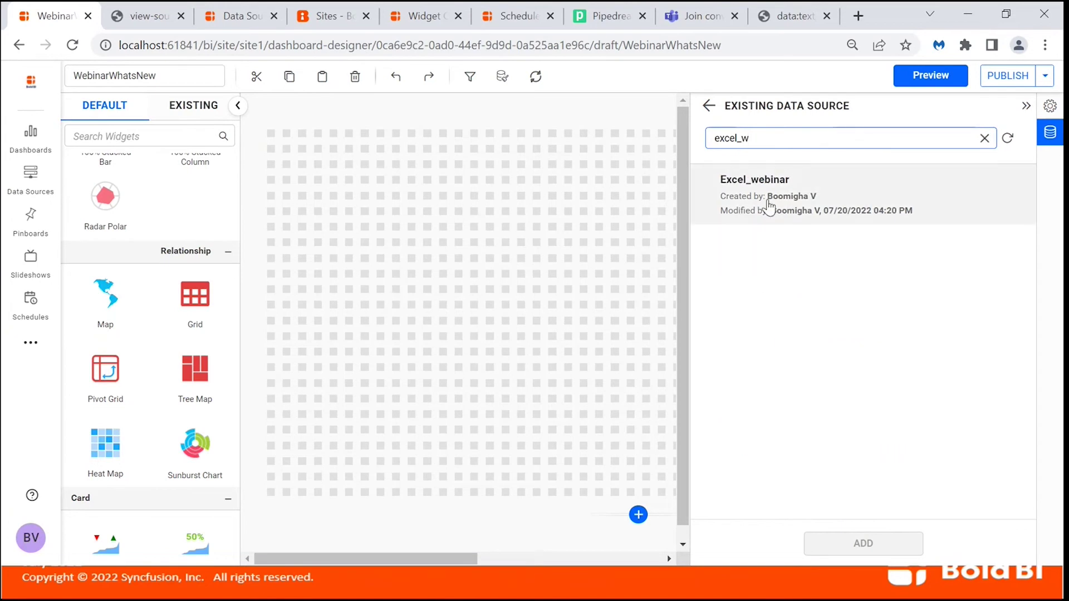
{"action": "left_click", "coordinate": [768, 207]}
{"action": "left_click", "coordinate": [857, 543]}
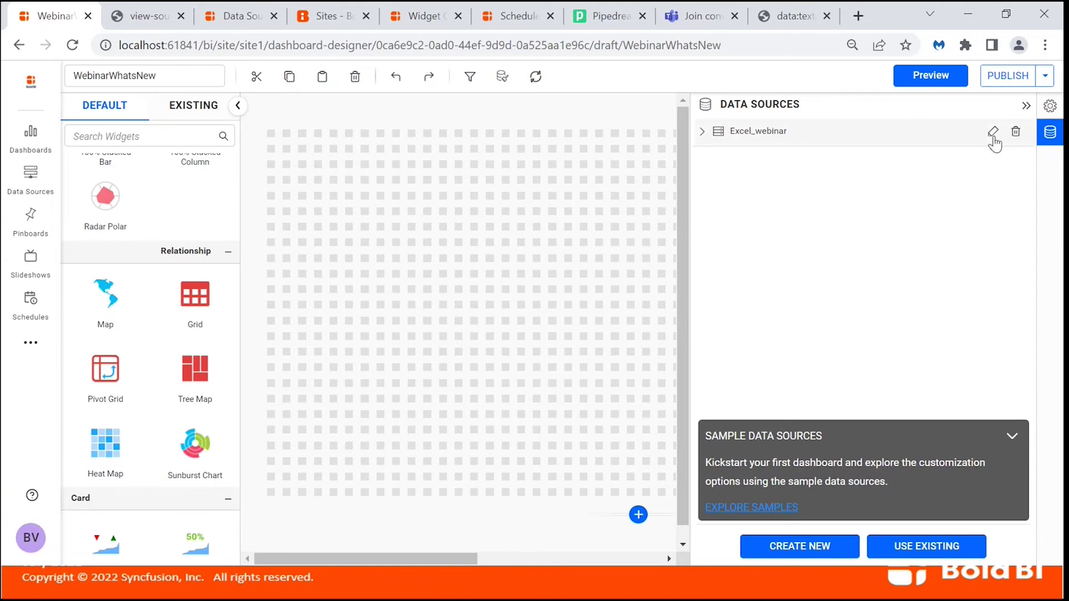
{"action": "left_click", "coordinate": [993, 131]}
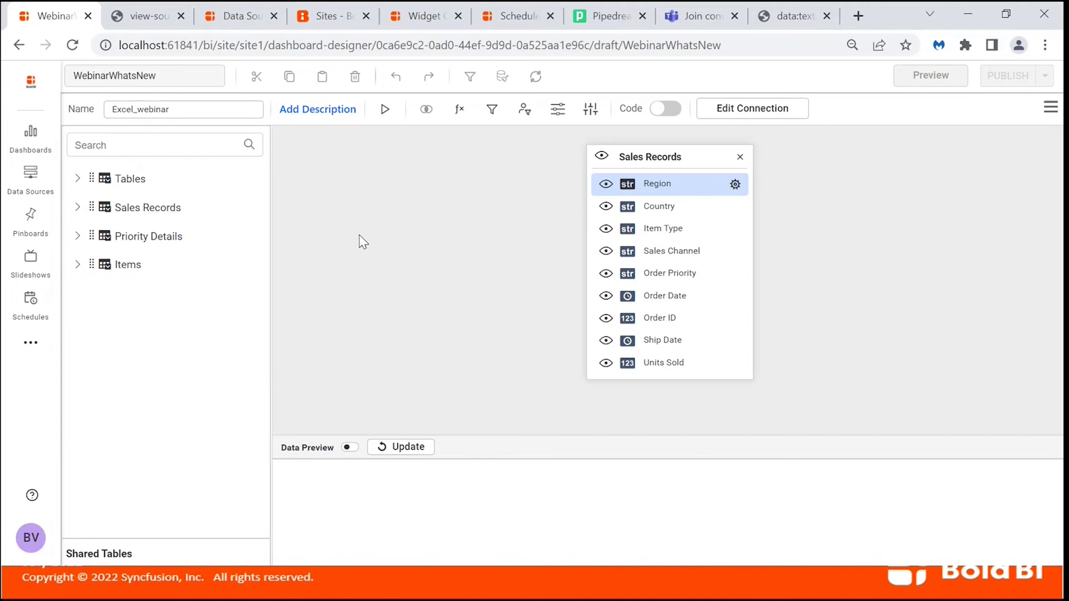
Refresh the preview and create a new expression column named JoinTableExpression.
{"action": "left_click", "coordinate": [393, 448]}
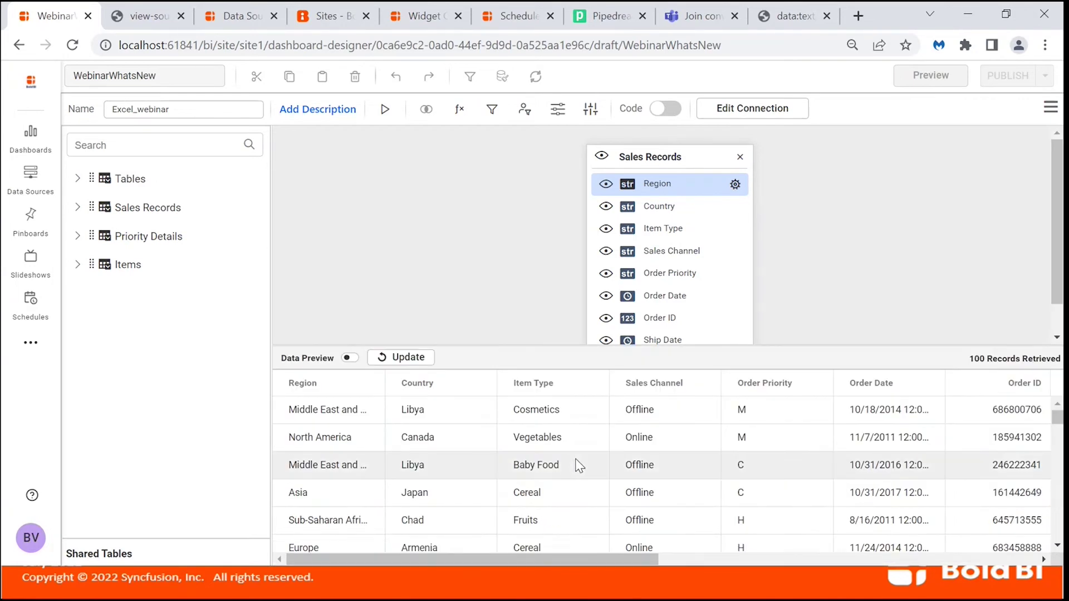
{"action": "left_click", "coordinate": [459, 109]}
{"action": "key", "text": "ctrl+a"}
{"action": "type", "text": "JoinTable"}
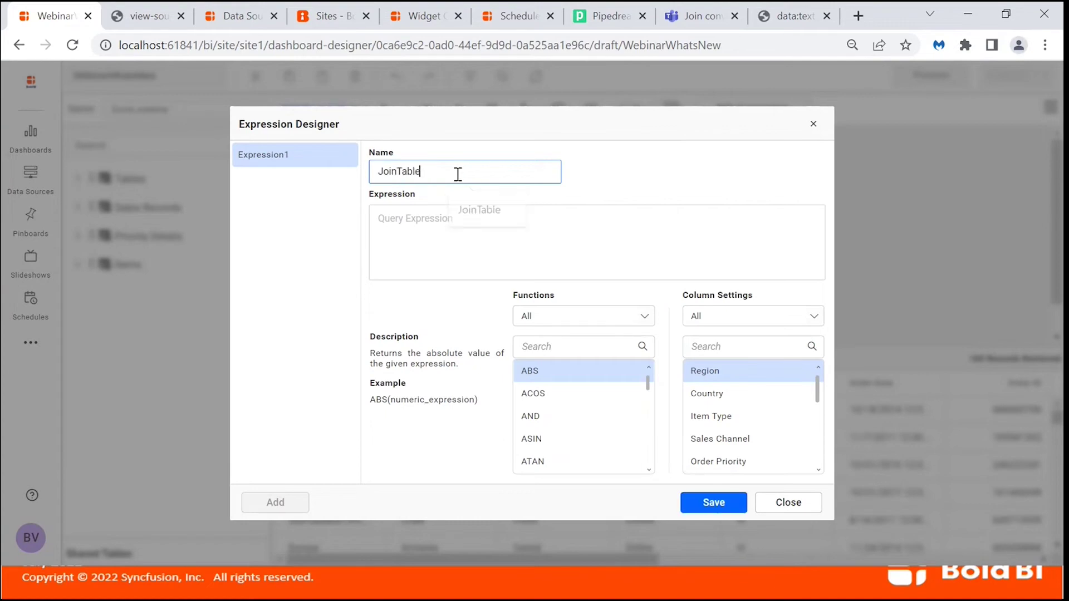
{"action": "type", "text": "Expression"}
Save the formula IF(Order Priority='C','Critical',IF(Order Priority='H','High','Normal')) and update the preview.
{"action": "left_click", "coordinate": [455, 216]}
{"action": "type", "text": "IF()"}
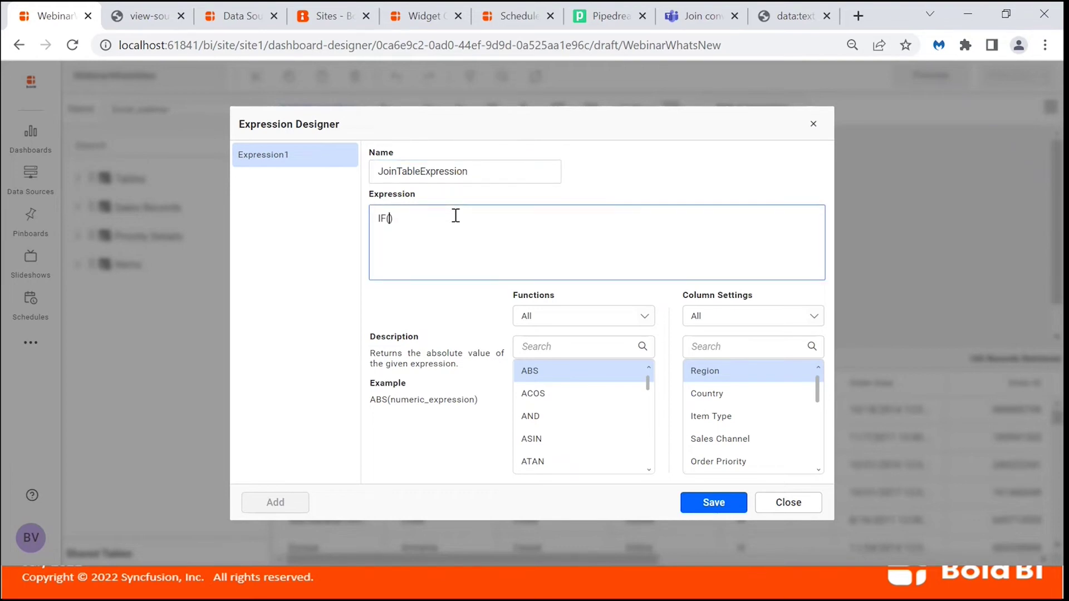
{"action": "scroll", "coordinate": [711, 439], "scroll_direction": "down", "scroll_amount": 1}
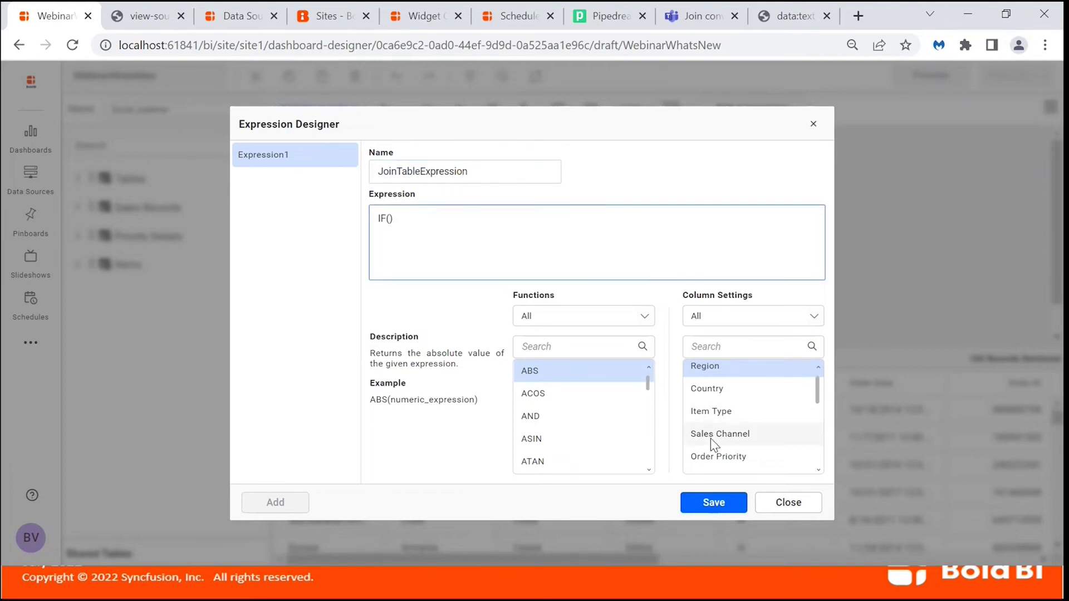
{"action": "double_click", "coordinate": [723, 438]}
{"action": "type", "text": "='C','Critical'"}
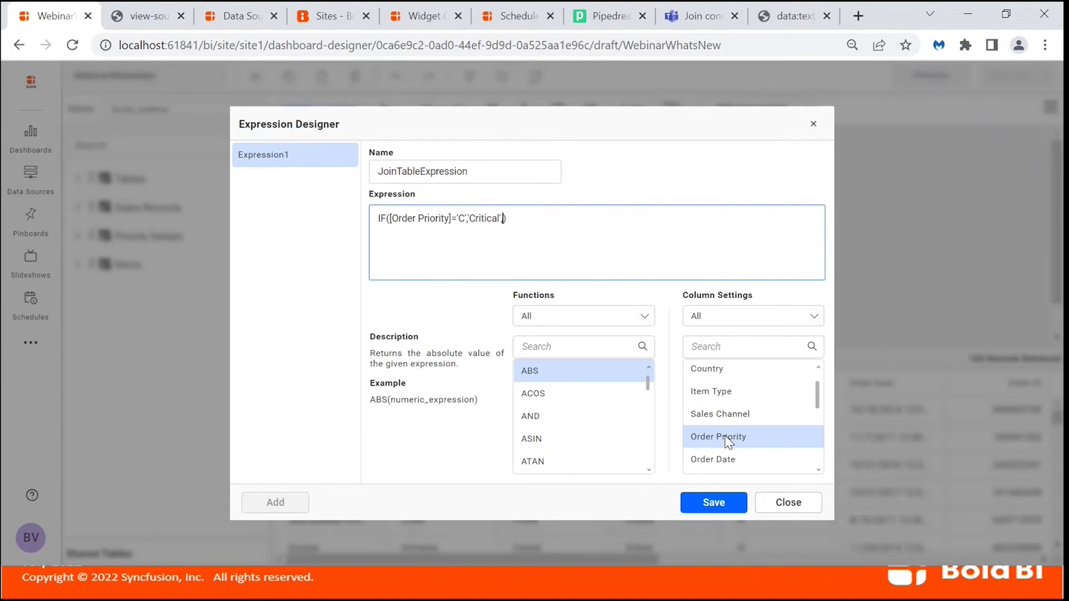
{"action": "type", "text": ",IF("}
{"action": "double_click", "coordinate": [733, 437]}
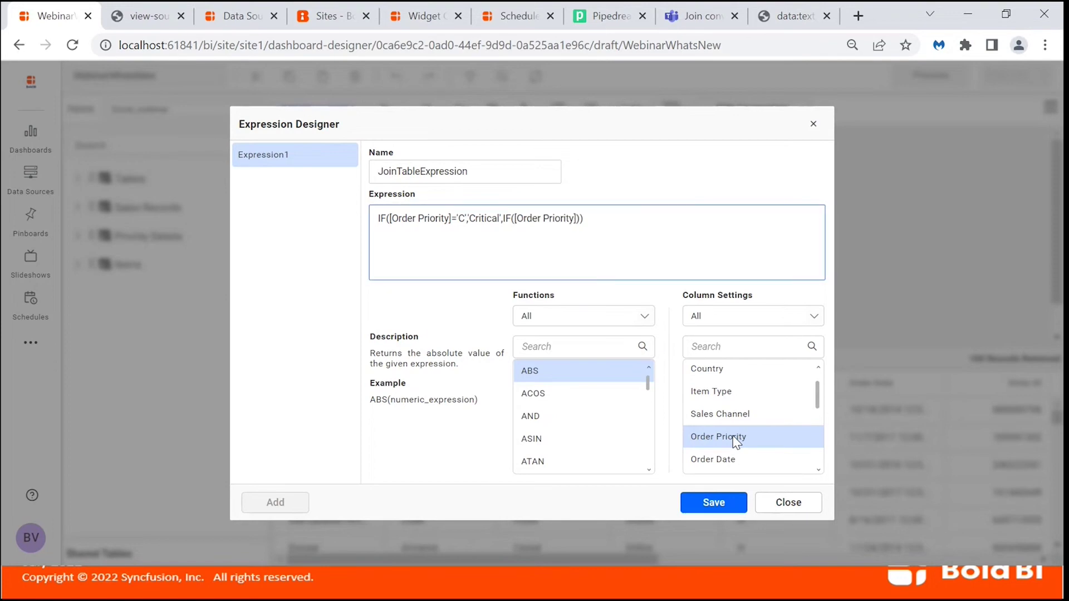
{"action": "type", "text": "='H','High','Normal'"}
{"action": "left_click", "coordinate": [710, 503]}
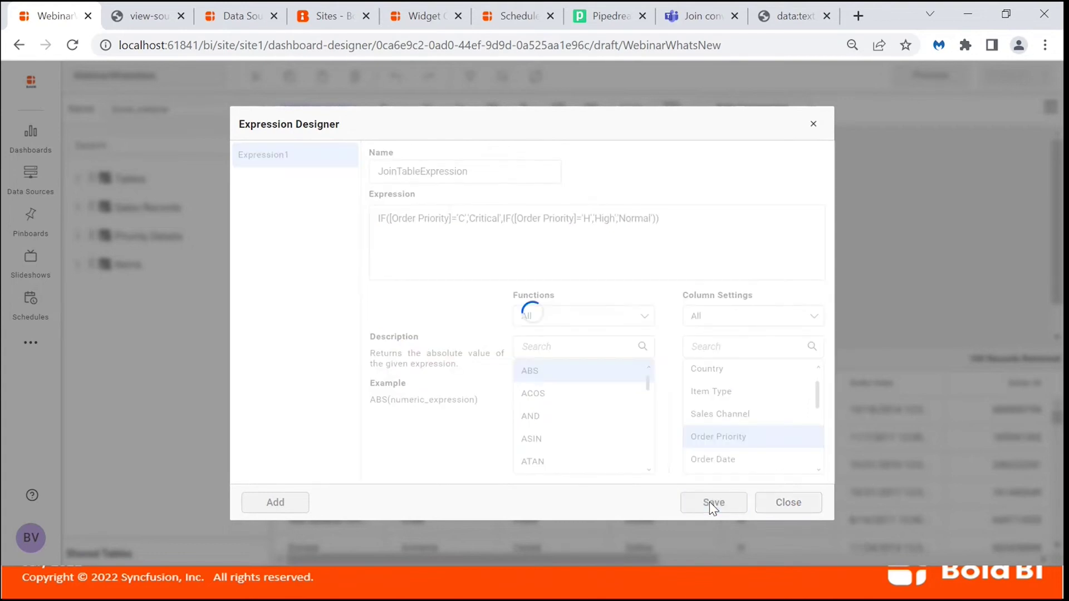
{"action": "left_click", "coordinate": [785, 502]}
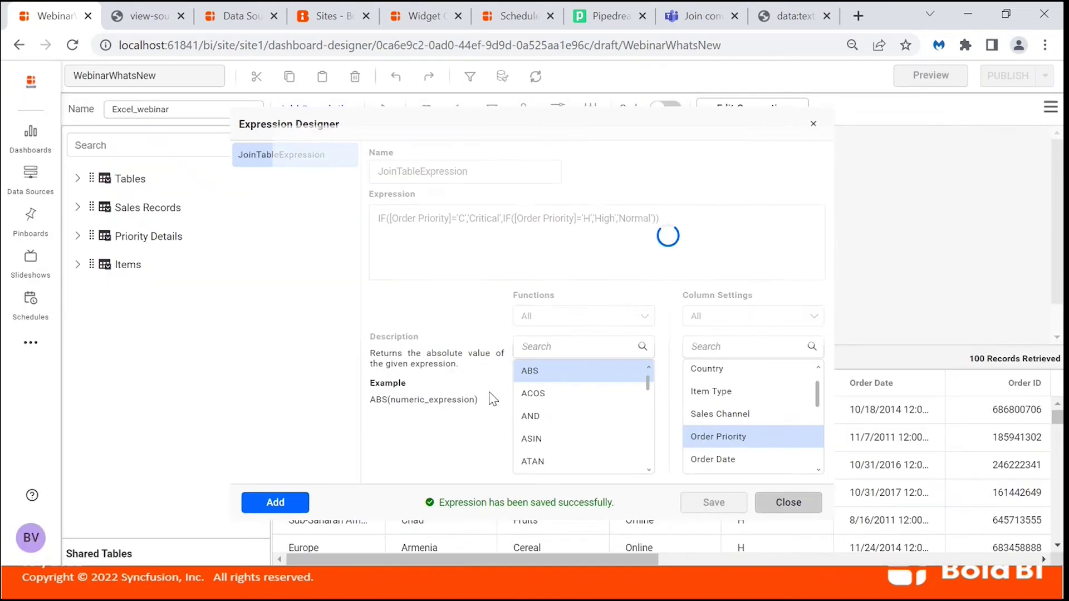
{"action": "left_click", "coordinate": [403, 357]}
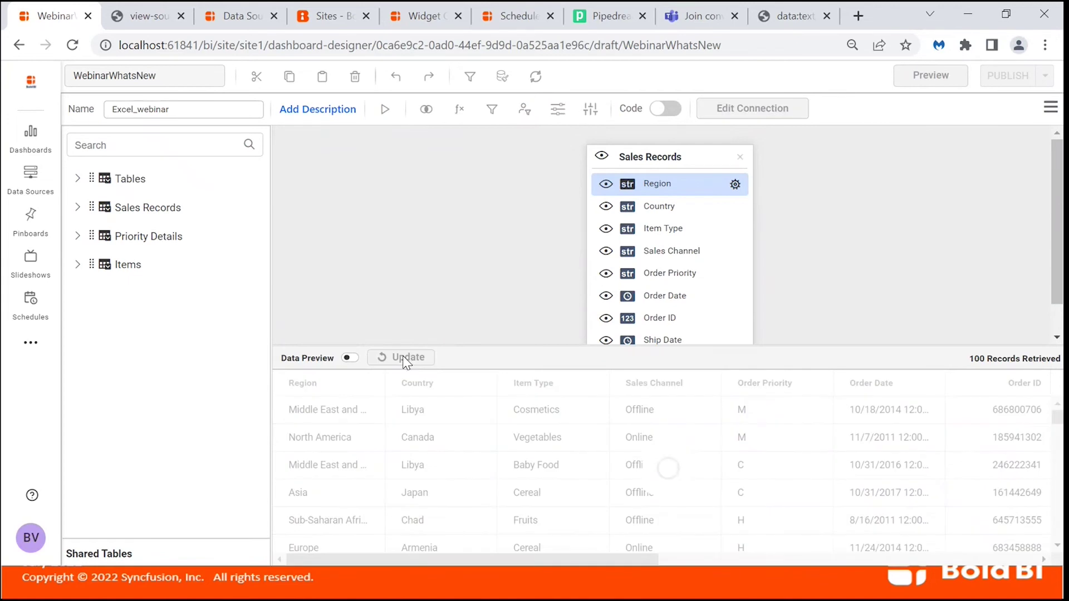
Add Priority Details and merge it with Sales Records on JoinTableExpression = Priority Mode.
{"action": "scroll", "coordinate": [722, 491], "scroll_direction": "right", "scroll_amount": 10}
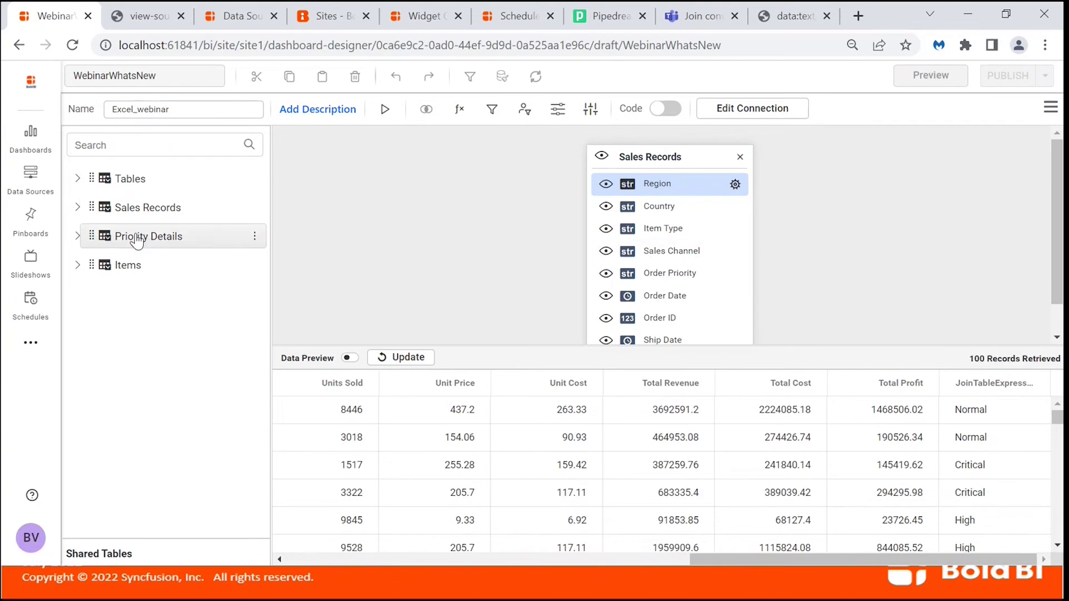
{"action": "left_click_drag", "start_coordinate": [137, 241], "coordinate": [368, 196]}
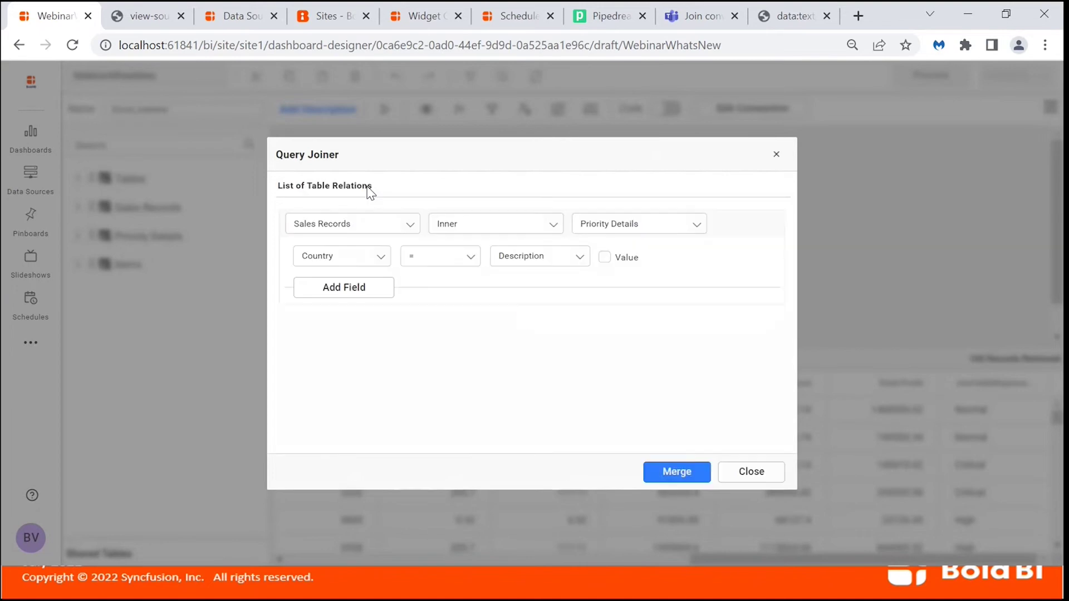
{"action": "left_click", "coordinate": [380, 260]}
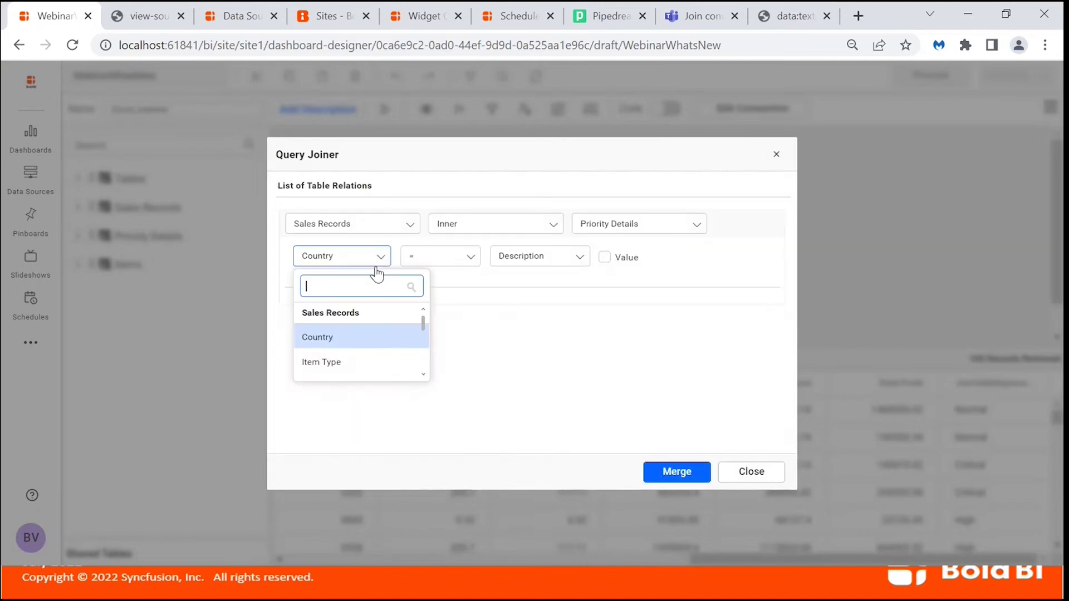
{"action": "scroll", "coordinate": [360, 365], "scroll_direction": "down", "scroll_amount": 10}
{"action": "left_click", "coordinate": [343, 369]}
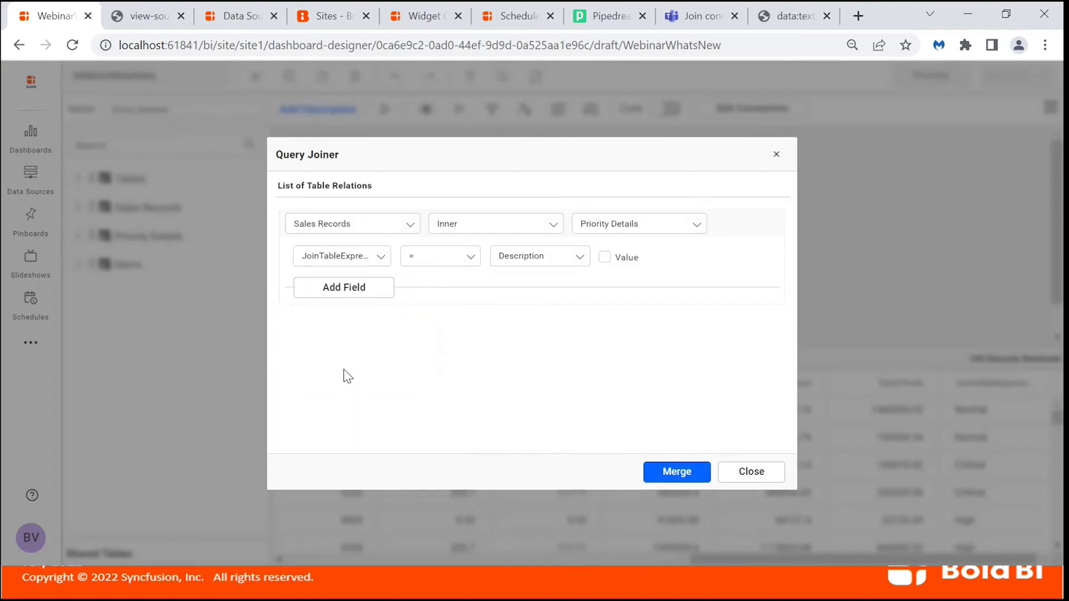
{"action": "left_click", "coordinate": [546, 261]}
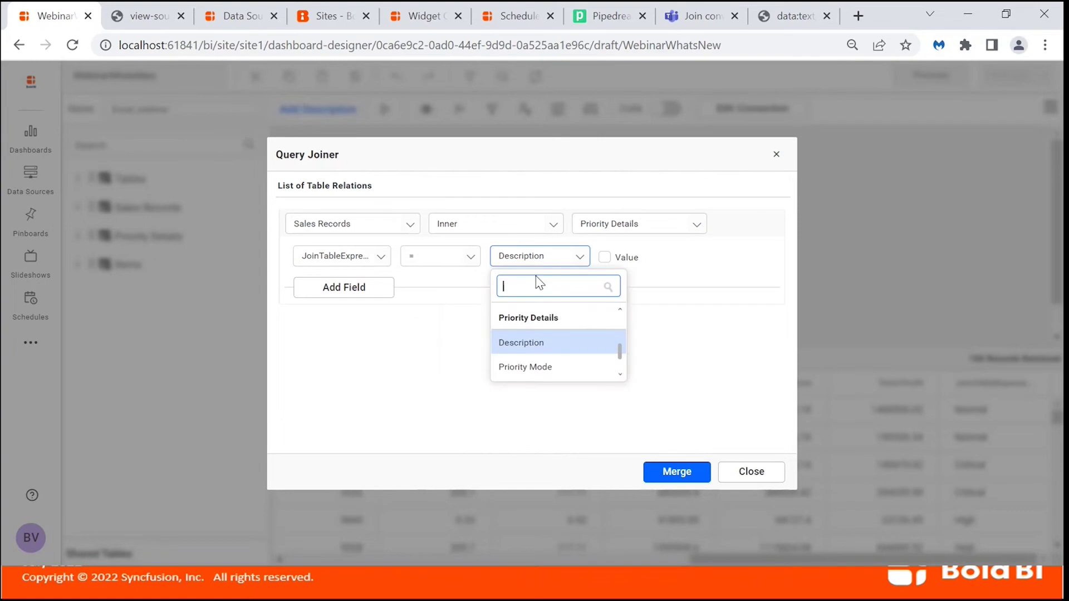
{"action": "left_click", "coordinate": [546, 368]}
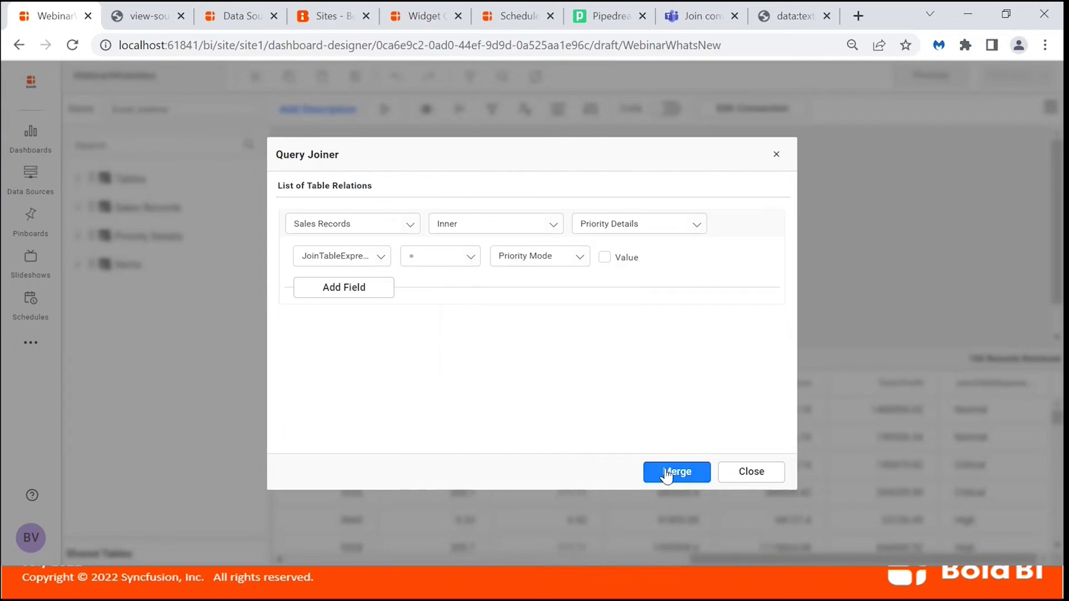
{"action": "left_click", "coordinate": [667, 473]}
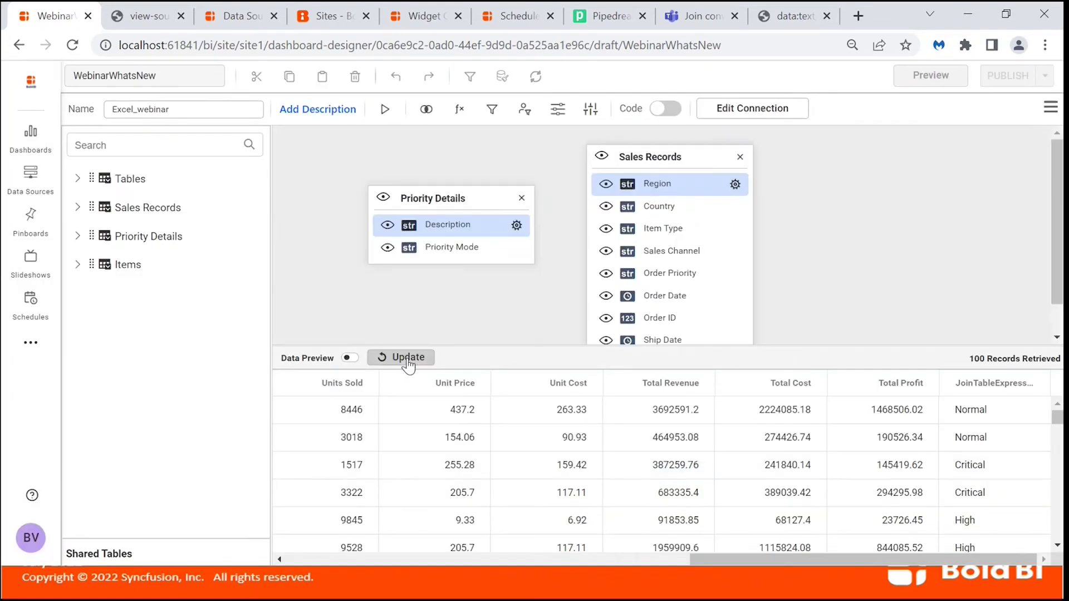
{"action": "left_click", "coordinate": [407, 361]}
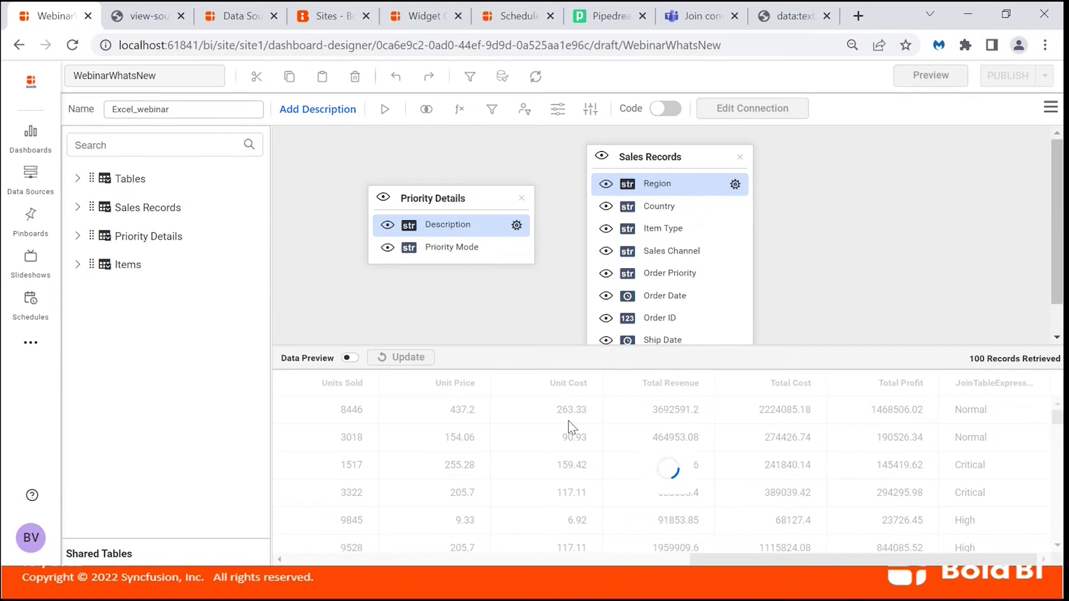
{"action": "scroll", "coordinate": [571, 427], "scroll_direction": "right", "scroll_amount": 2}
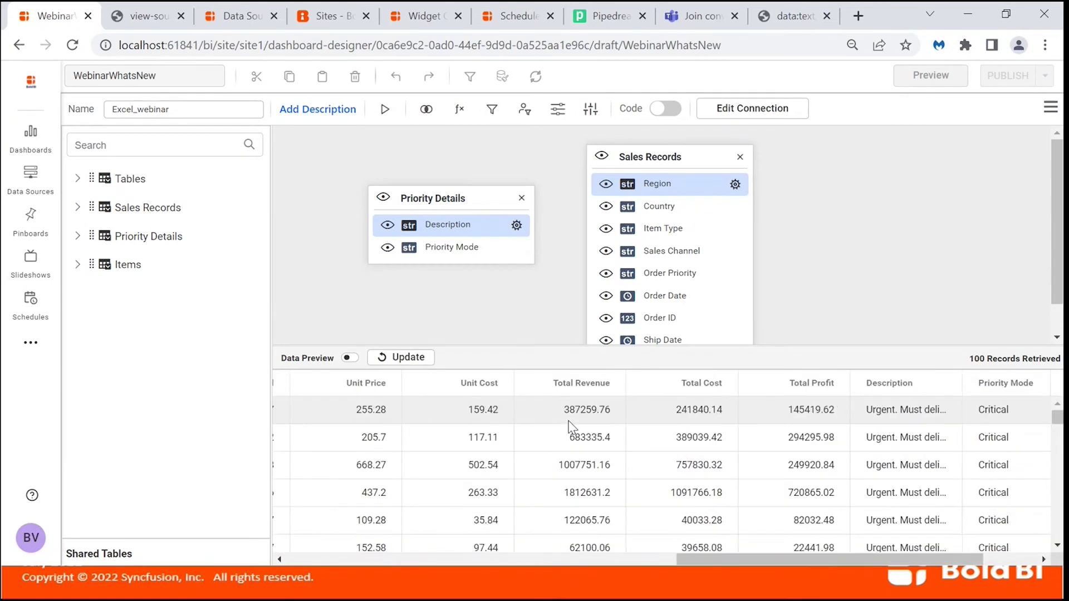
{"action": "scroll", "coordinate": [571, 427], "scroll_direction": "right", "scroll_amount": 2}
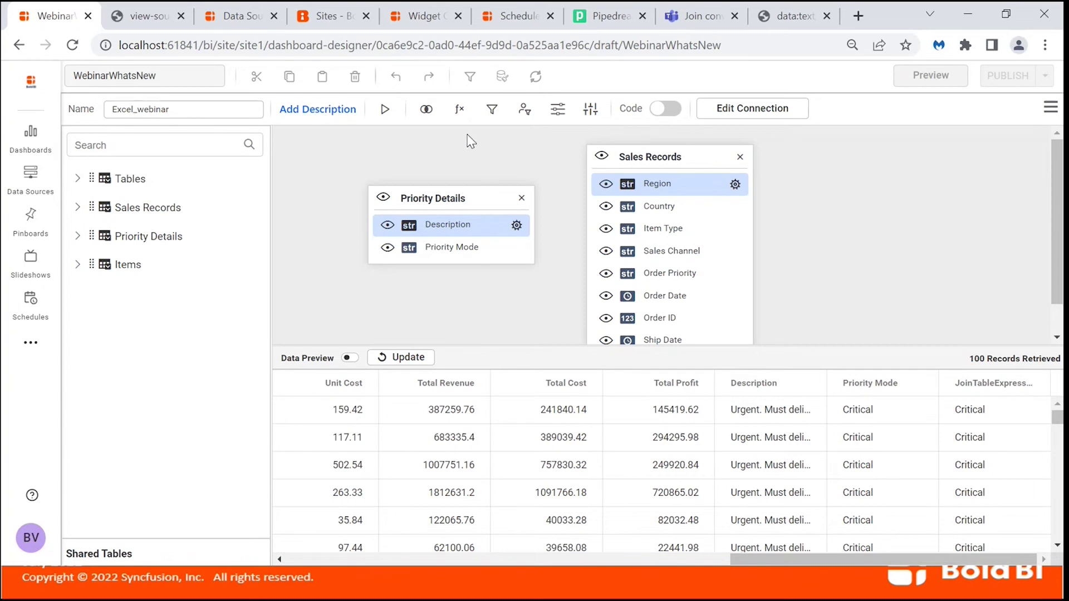
Create and save a 'Distinct Sum of UnitPrice' expression with formula SUMD([Unit Price]).
{"action": "left_click", "coordinate": [460, 109]}
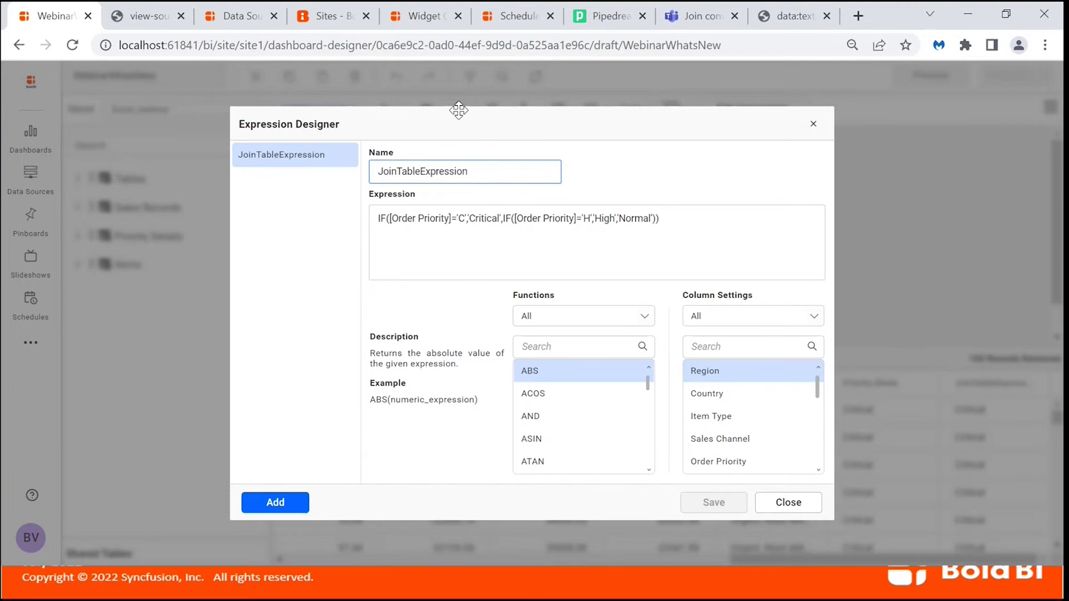
{"action": "left_click", "coordinate": [281, 504]}
{"action": "left_click", "coordinate": [473, 172]}
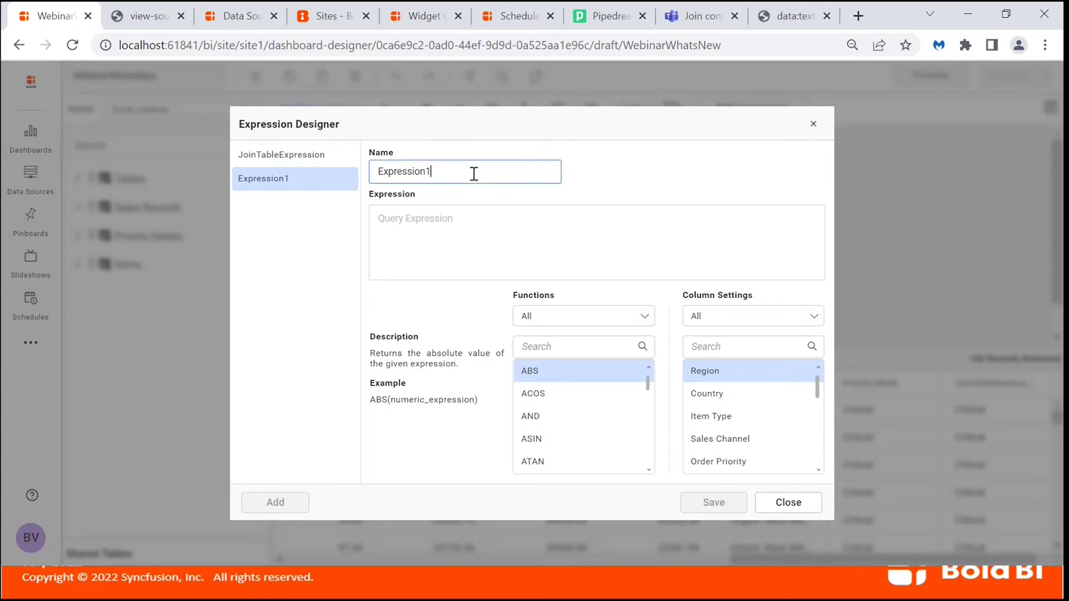
{"action": "key", "text": "ctrl+a"}
{"action": "type", "text": "Distinct S"}
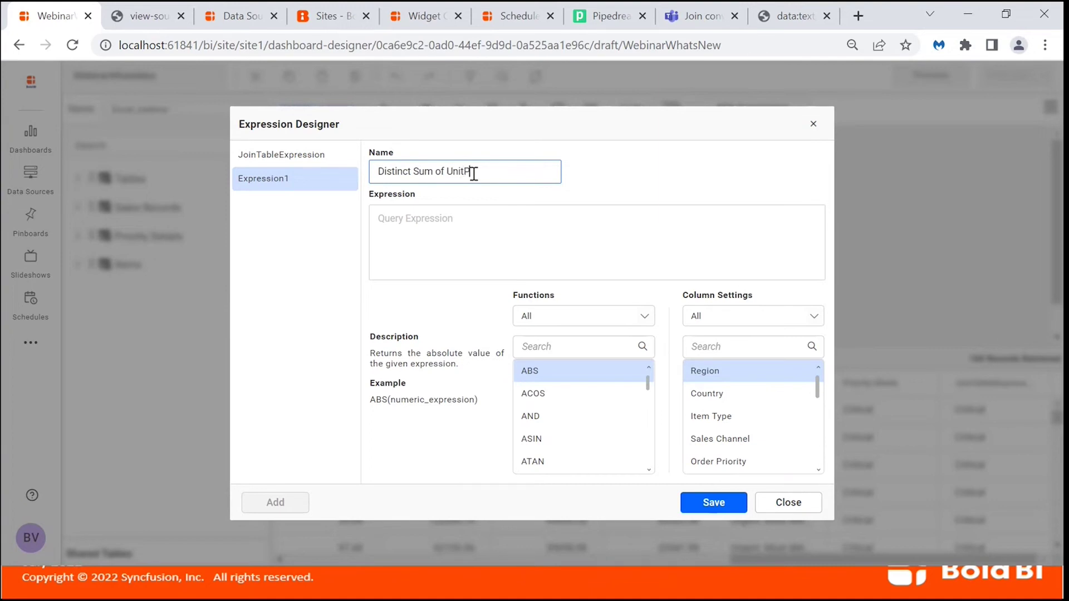
{"action": "left_click", "coordinate": [447, 224]}
{"action": "left_click", "coordinate": [588, 349]}
{"action": "type", "text": "Sum"}
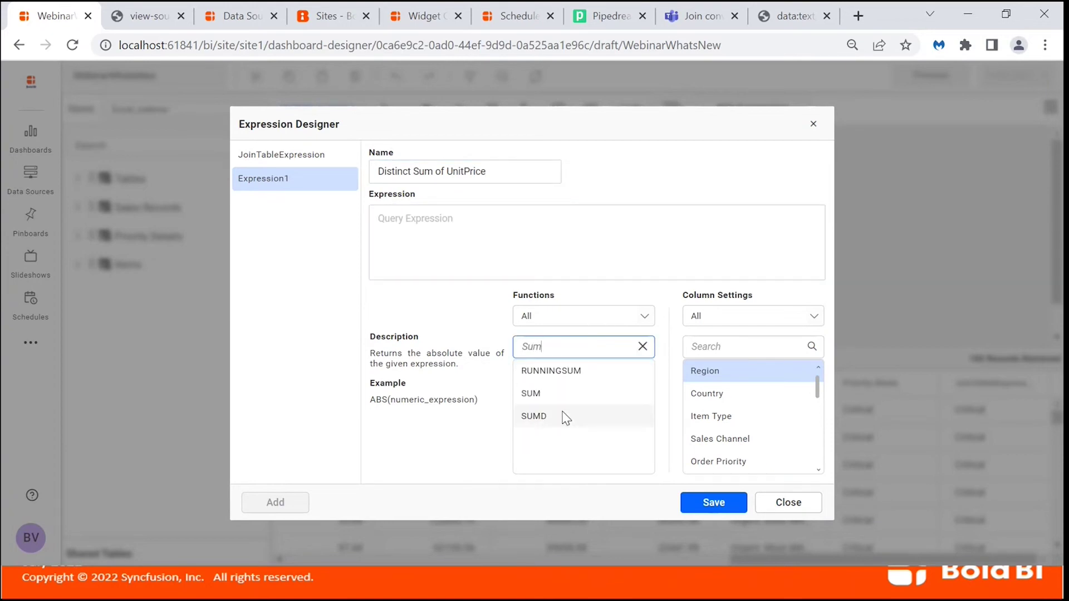
{"action": "double_click", "coordinate": [565, 417]}
{"action": "scroll", "coordinate": [721, 440], "scroll_direction": "down", "scroll_amount": 1}
{"action": "scroll", "coordinate": [720, 439], "scroll_direction": "down", "scroll_amount": 5}
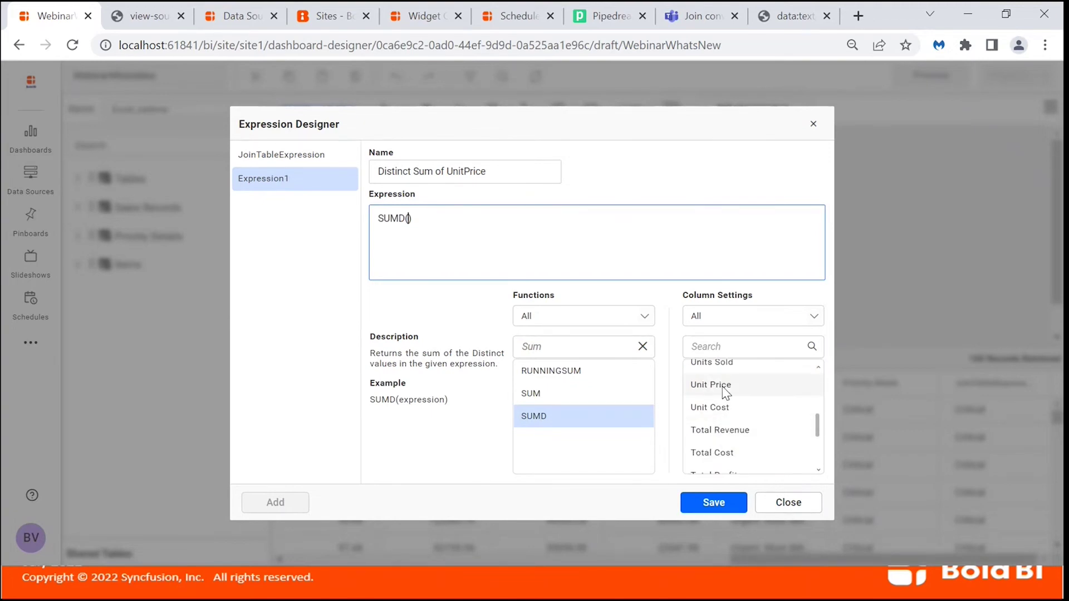
{"action": "double_click", "coordinate": [722, 384]}
{"action": "left_click", "coordinate": [701, 504]}
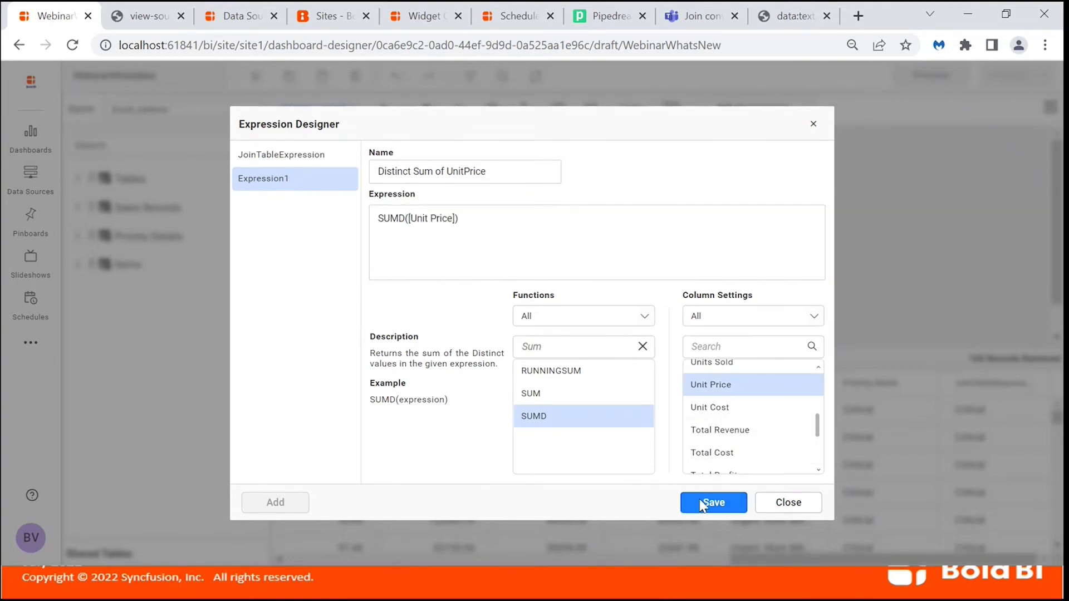
Create and save a 'Distinct Average of UnitPrice' expression, AVGD([Unit Price]), then refresh the preview.
{"action": "left_click", "coordinate": [266, 509]}
{"action": "left_click", "coordinate": [455, 173]}
{"action": "key", "text": "ctrl+a"}
{"action": "type", "text": "Dis"}
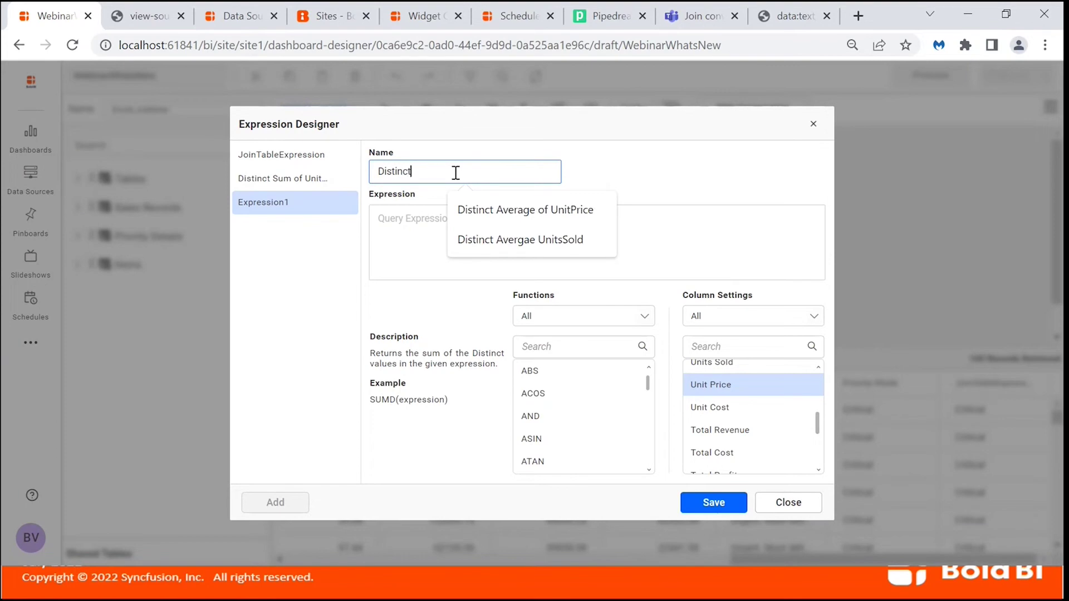
{"action": "type", "text": "tinct Average o"}
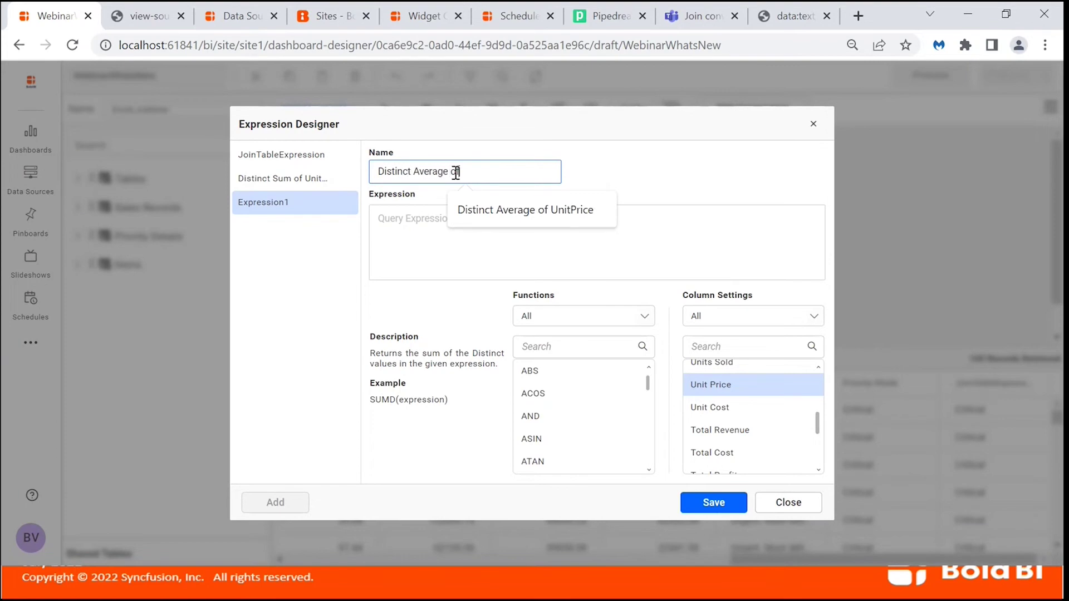
{"action": "type", "text": "f UnitPrice"}
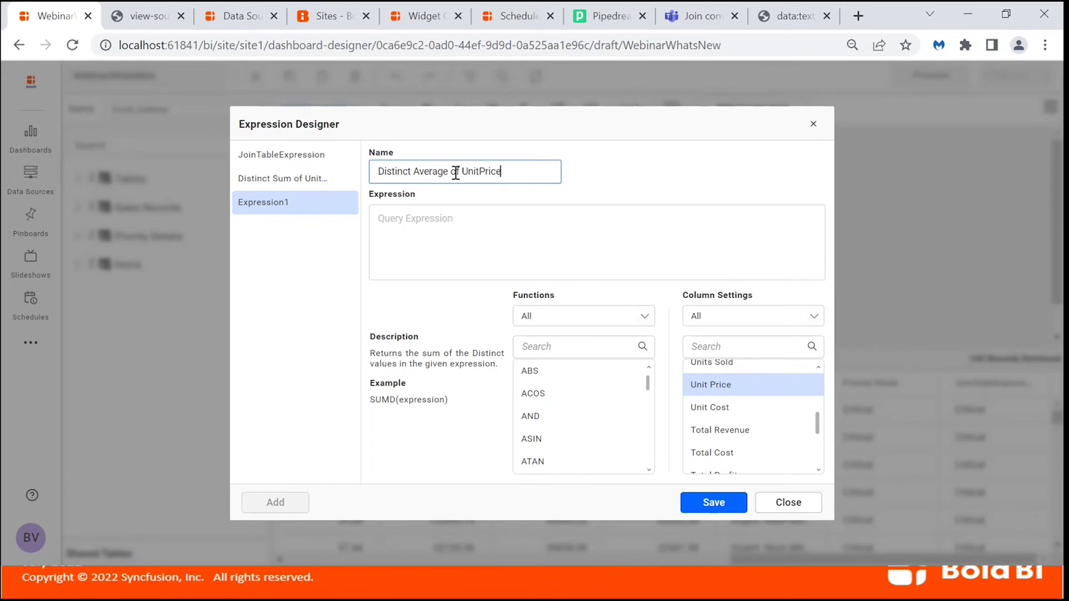
{"action": "left_click", "coordinate": [451, 231]}
{"action": "left_click", "coordinate": [562, 346]}
{"action": "type", "text": "Avg"}
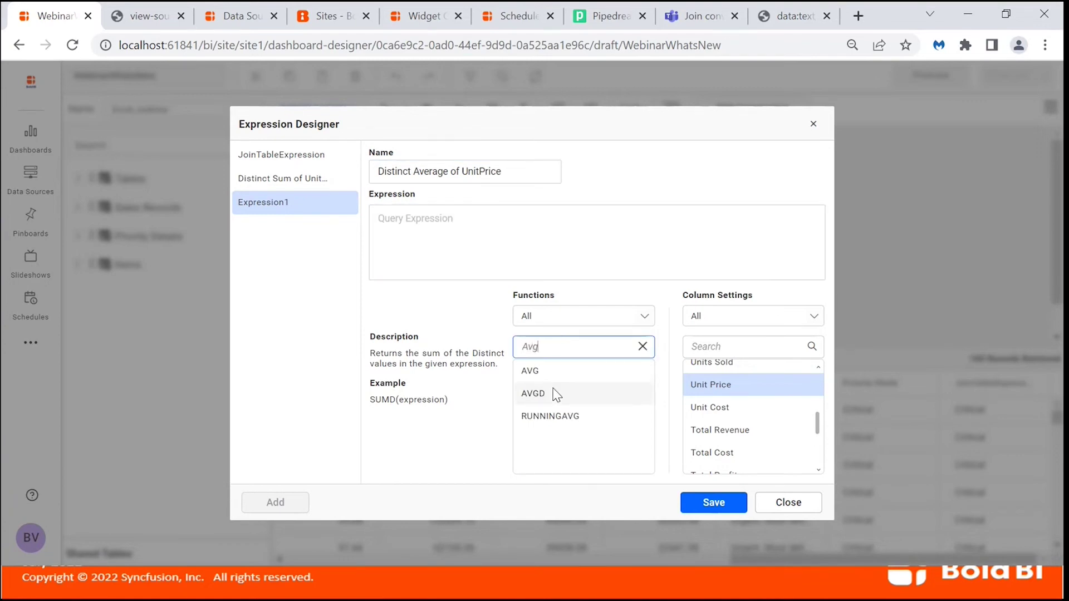
{"action": "double_click", "coordinate": [554, 393]}
{"action": "double_click", "coordinate": [742, 390]}
{"action": "left_click", "coordinate": [715, 503]}
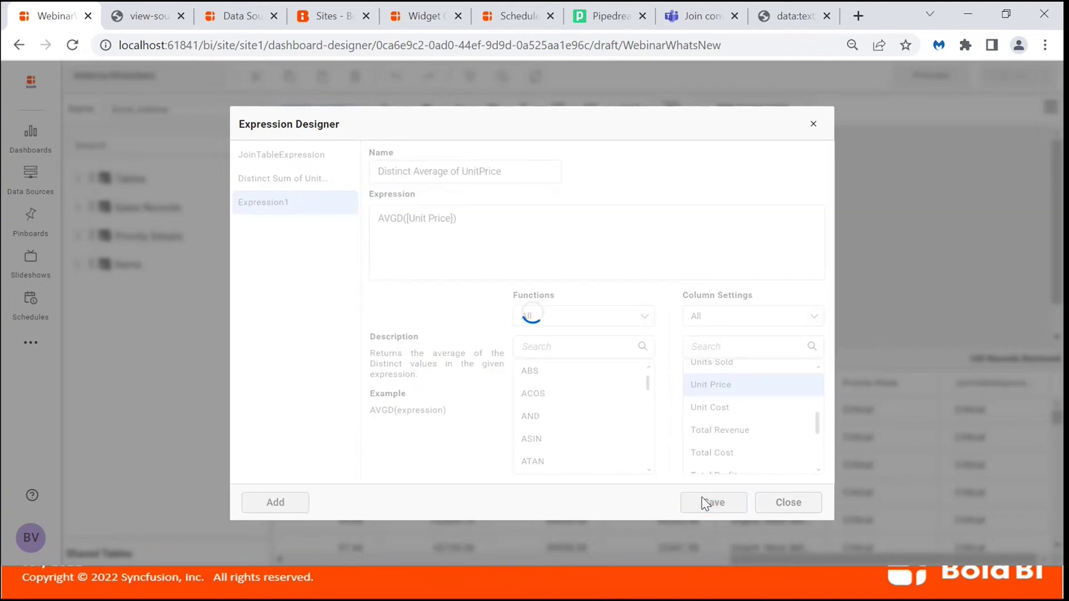
{"action": "left_click", "coordinate": [787, 502]}
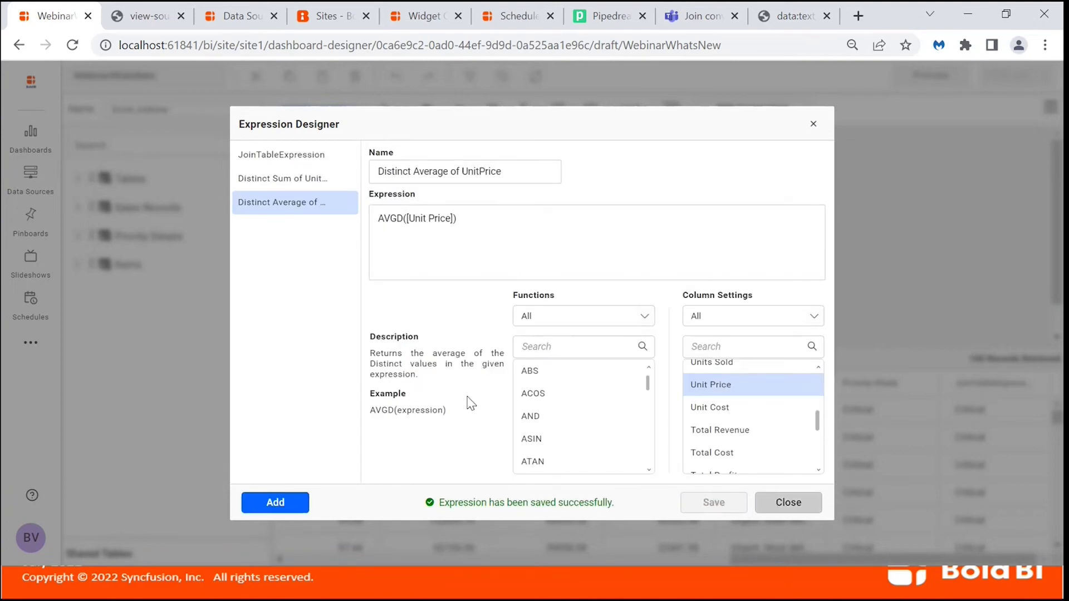
{"action": "left_click", "coordinate": [408, 358]}
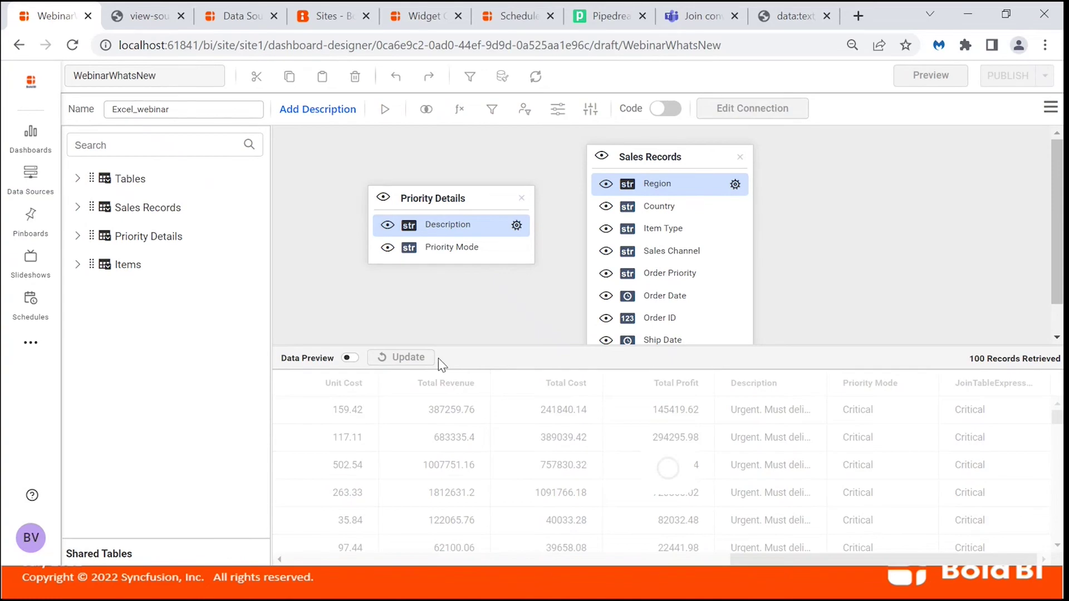
Save the Excel_webinar data source and return to the WebinarWhatsNew dashboard designer.
{"action": "scroll", "coordinate": [717, 458], "scroll_direction": "right", "scroll_amount": 3}
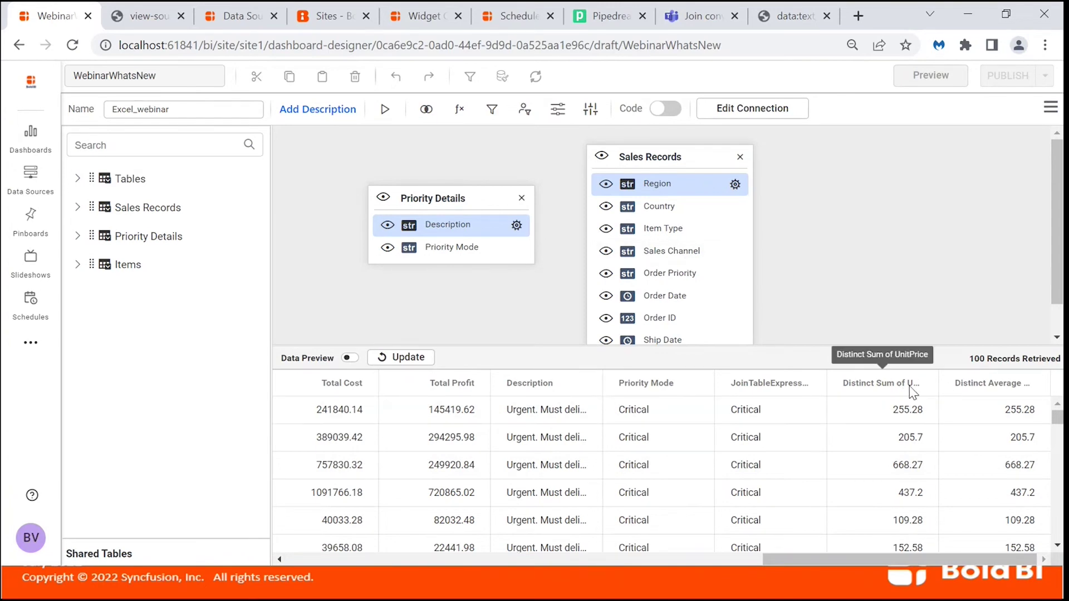
{"action": "left_click", "coordinate": [1050, 111]}
{"action": "left_click", "coordinate": [1000, 190]}
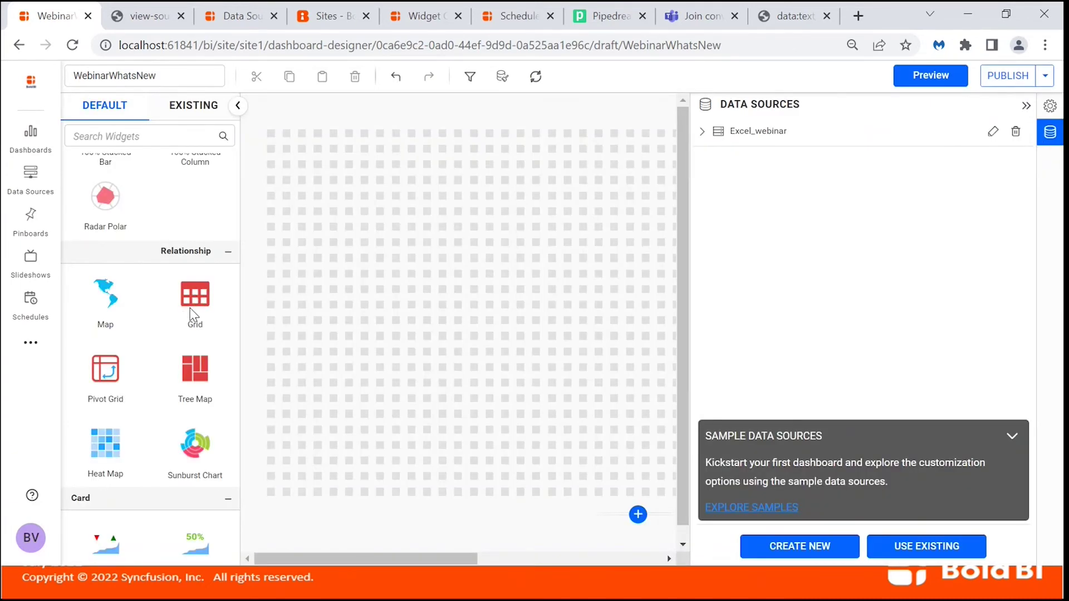
Place a Grid widget on the dashboard and enlarge it across much of the canvas.
{"action": "left_click_drag", "start_coordinate": [187, 309], "coordinate": [269, 225]}
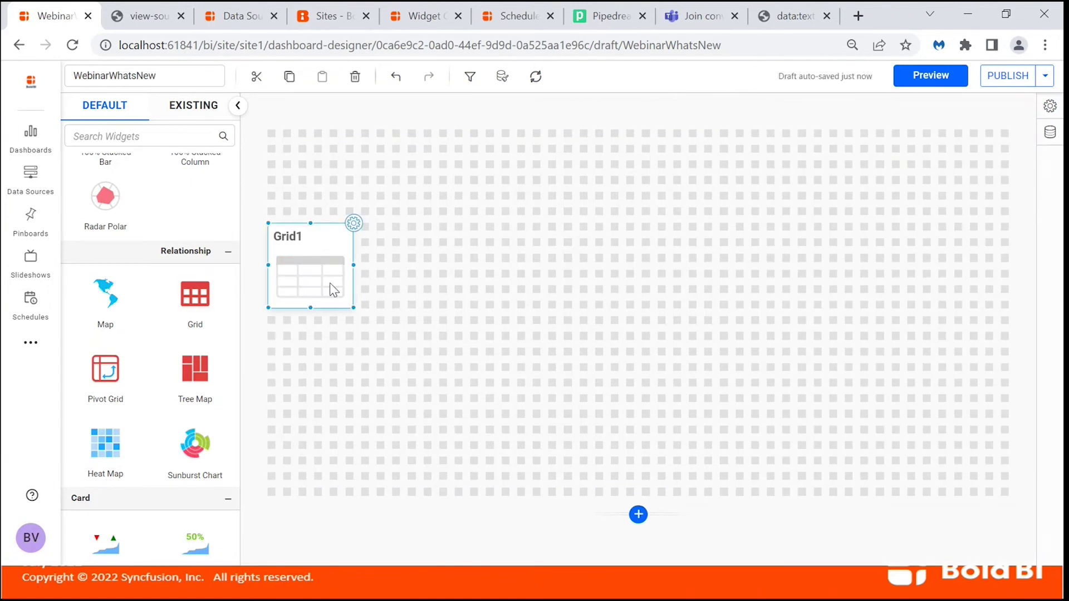
{"action": "left_click_drag", "start_coordinate": [354, 307], "coordinate": [758, 494]}
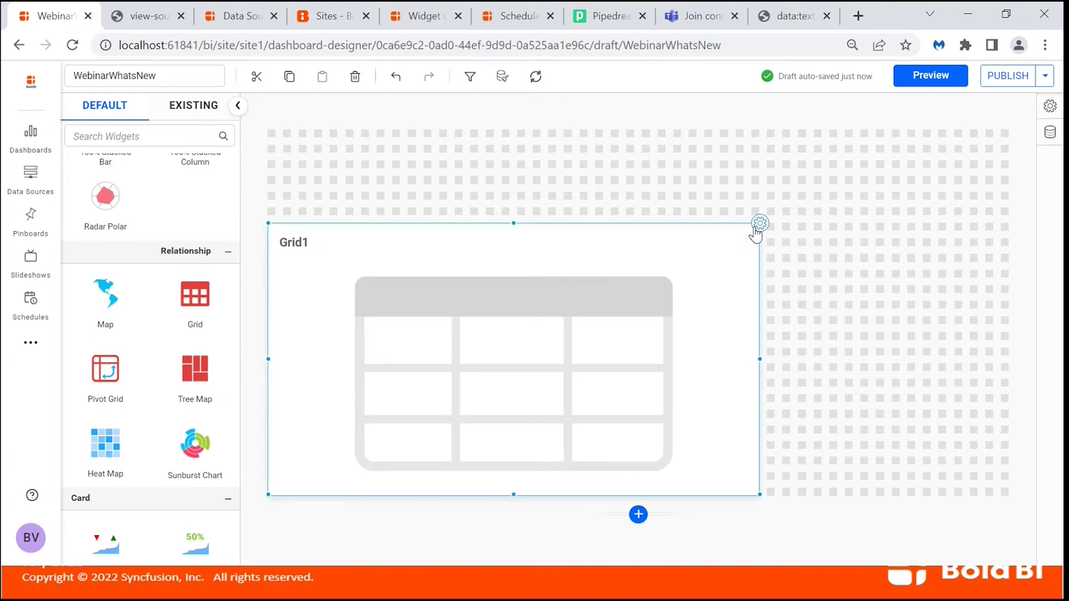
{"action": "left_click", "coordinate": [759, 224]}
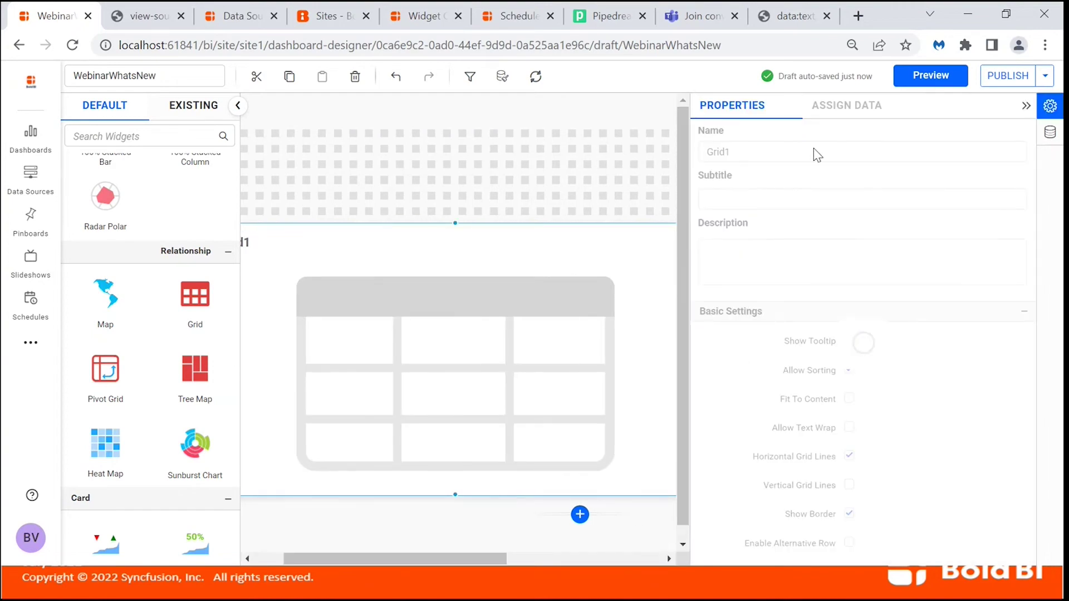
Assign Region, Distinct Sum and Distinct Average of UnitPrice as grid columns, then switch to the slide show.
{"action": "left_click", "coordinate": [839, 111]}
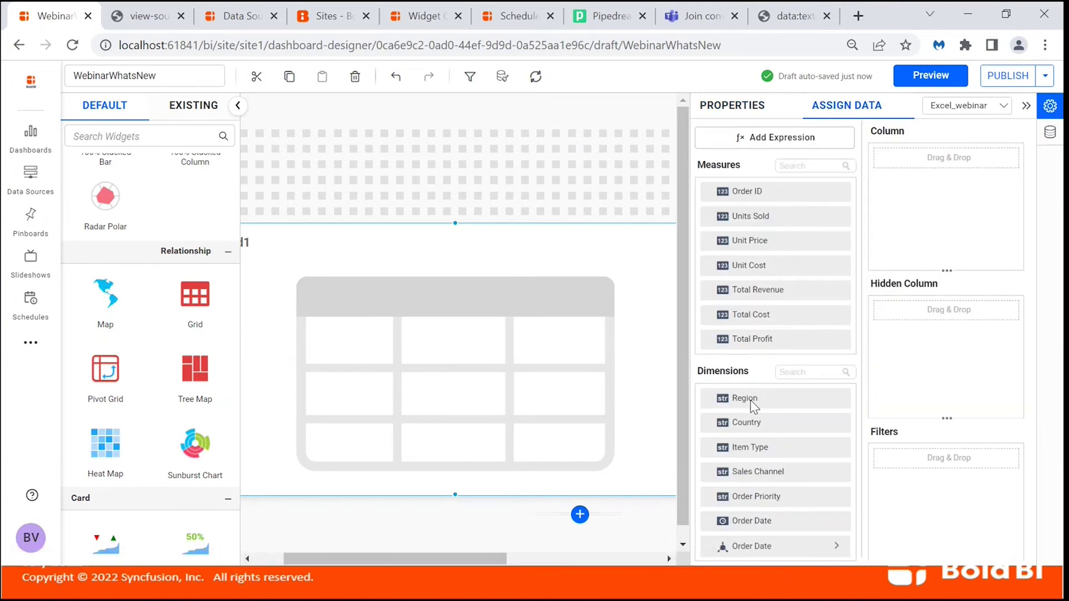
{"action": "left_click_drag", "start_coordinate": [753, 406], "coordinate": [882, 226]}
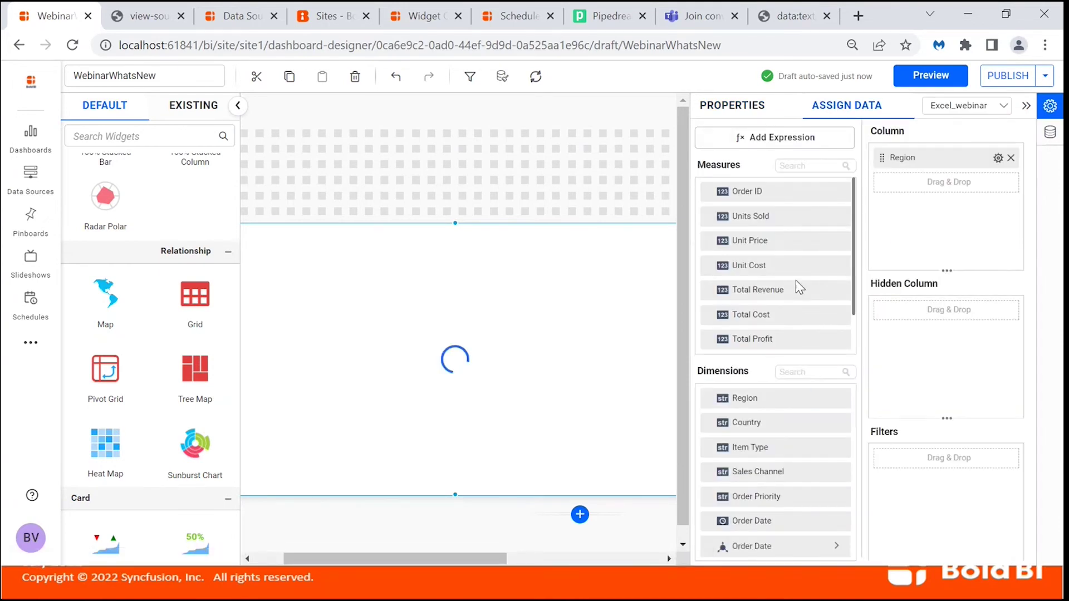
{"action": "scroll", "coordinate": [796, 300], "scroll_direction": "down", "scroll_amount": 2}
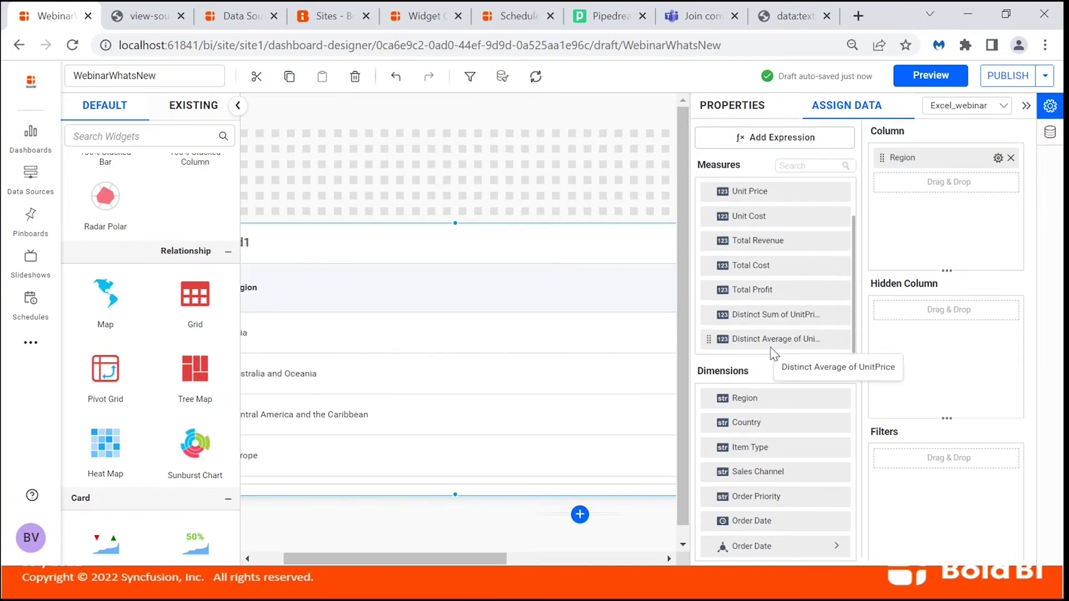
{"action": "left_click_drag", "start_coordinate": [761, 317], "coordinate": [891, 240]}
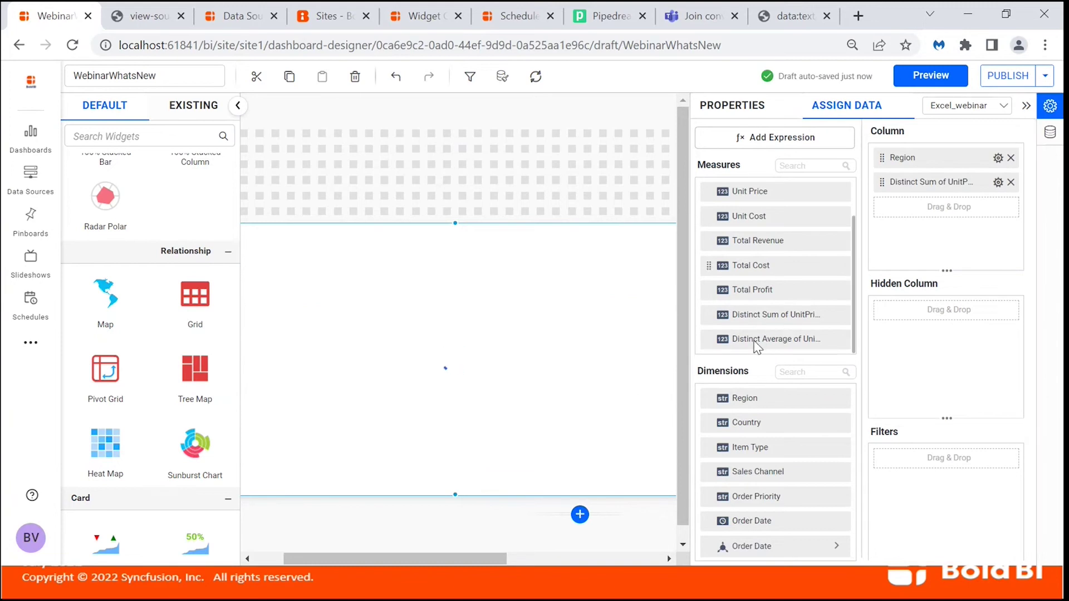
{"action": "left_click_drag", "start_coordinate": [754, 341], "coordinate": [881, 247]}
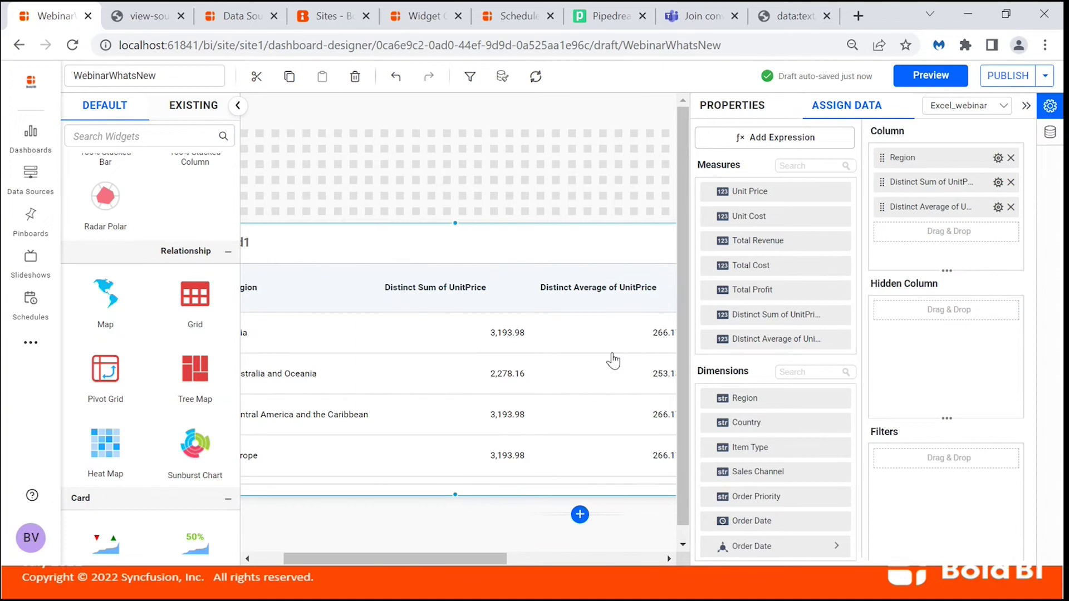
{"action": "key", "text": "alt+Tab"}
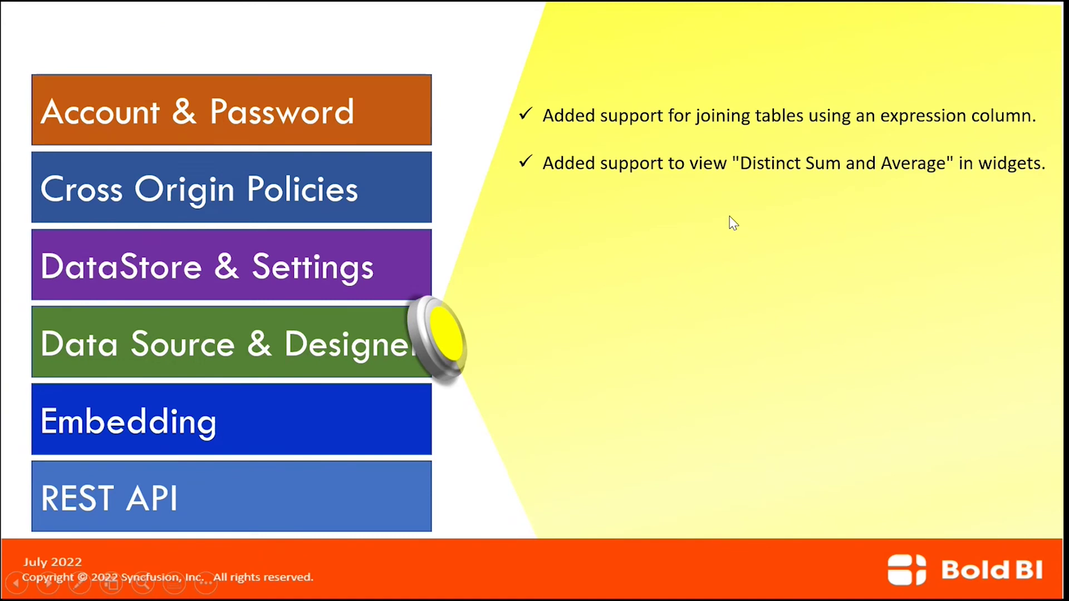
Reveal the raw-data and summary-in-grid bullets on the slide, then return to Bold BI.
{"action": "key", "text": "Right"}
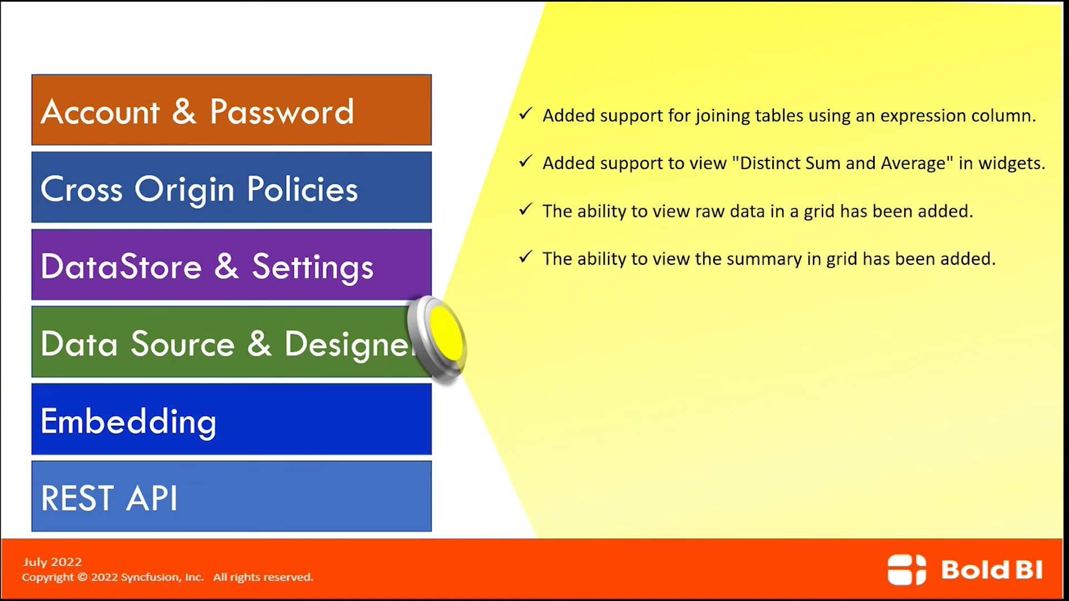
{"action": "key", "text": "alt+Tab"}
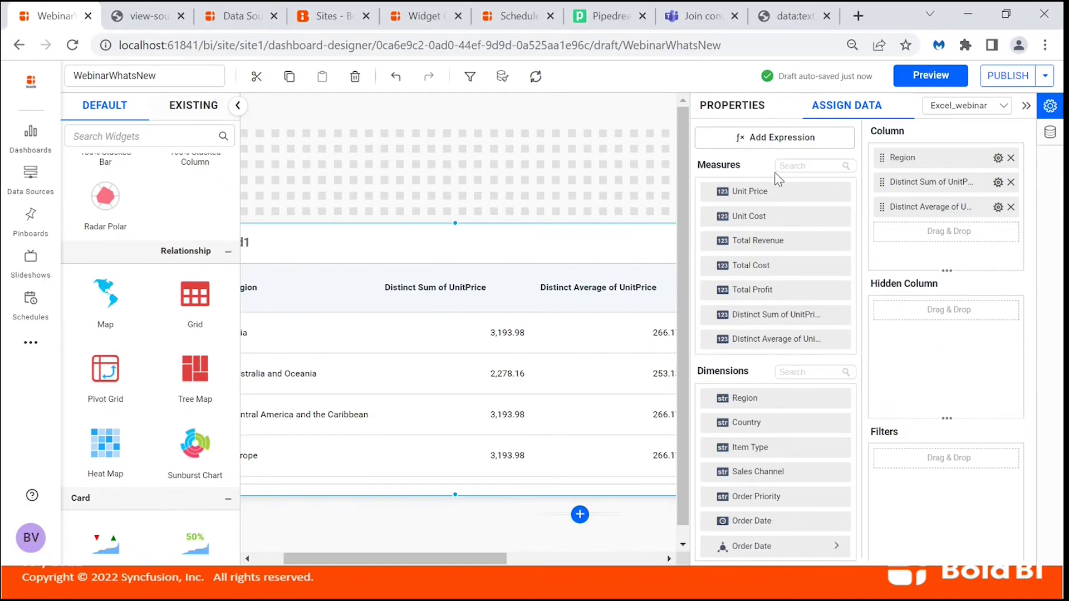
Swap both distinct UnitPrice columns for Unit Price (summed) and Country, placing Country after Region.
{"action": "left_click", "coordinate": [751, 108]}
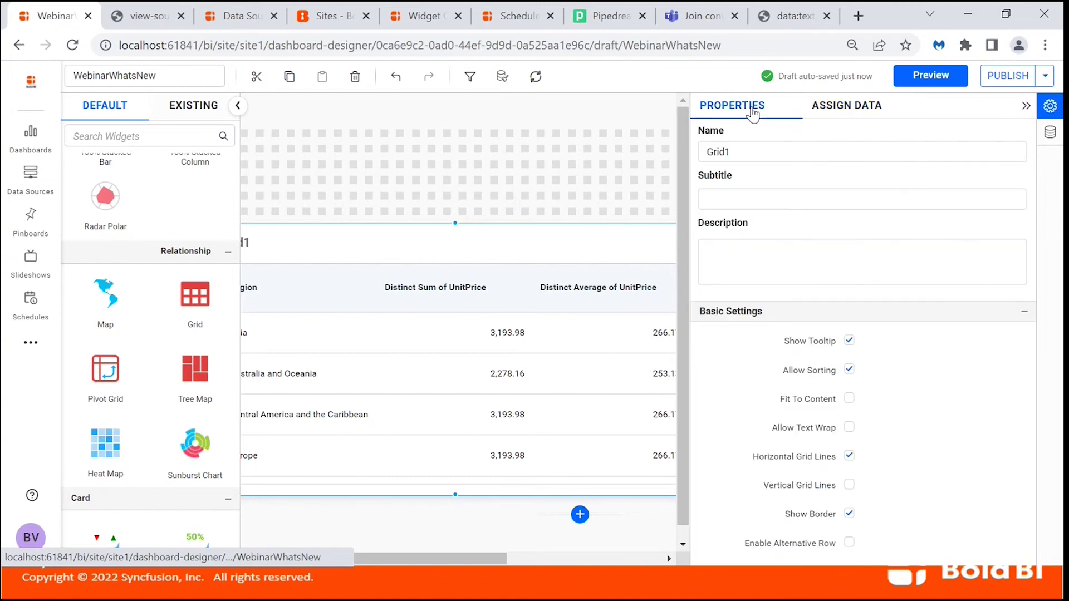
{"action": "scroll", "coordinate": [951, 375], "scroll_direction": "down", "scroll_amount": 3}
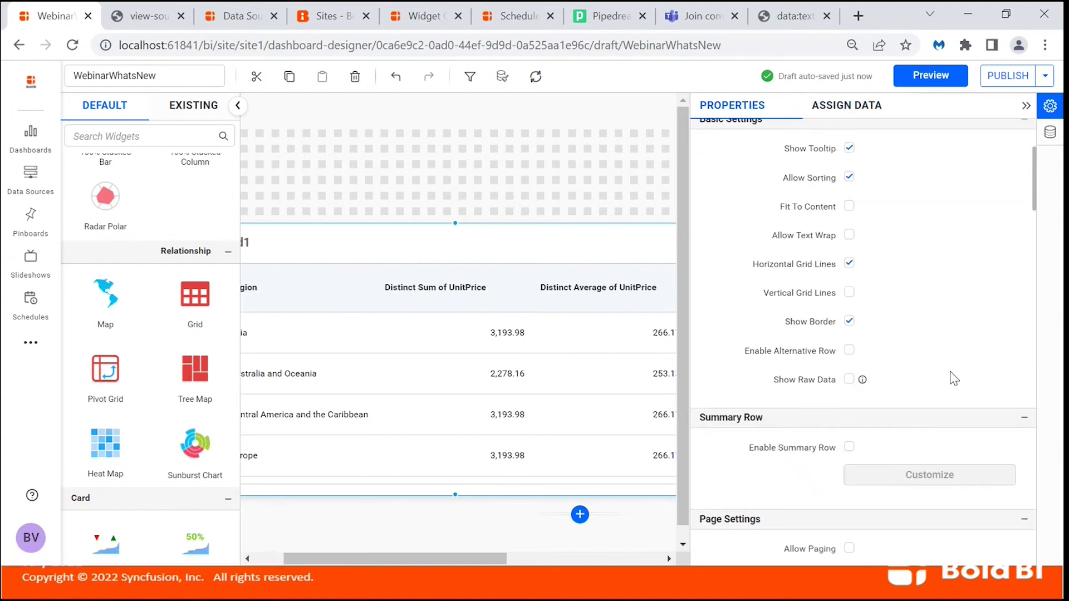
{"action": "left_click", "coordinate": [866, 107]}
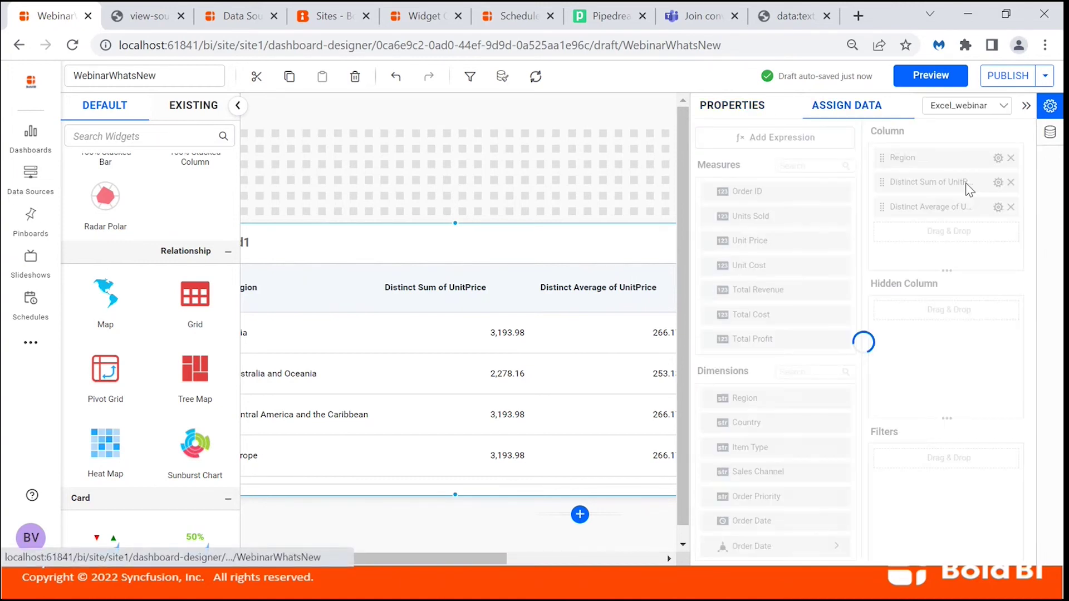
{"action": "left_click", "coordinate": [1010, 206]}
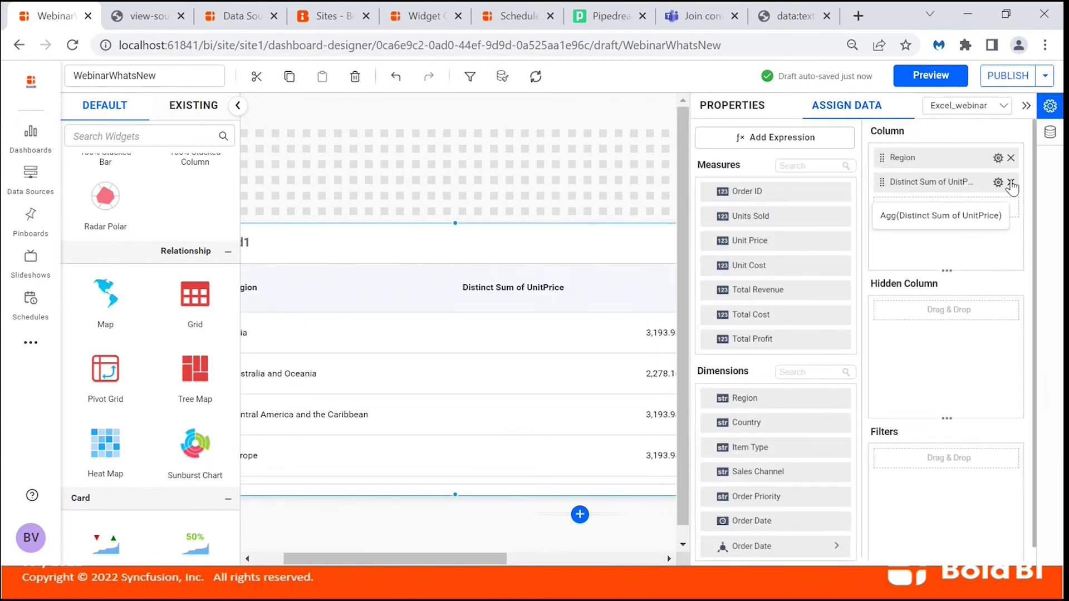
{"action": "left_click", "coordinate": [1011, 182]}
{"action": "scroll", "coordinate": [783, 445], "scroll_direction": "down", "scroll_amount": 1}
{"action": "scroll", "coordinate": [783, 445], "scroll_direction": "up", "scroll_amount": 1}
{"action": "left_click_drag", "start_coordinate": [749, 240], "coordinate": [893, 230]}
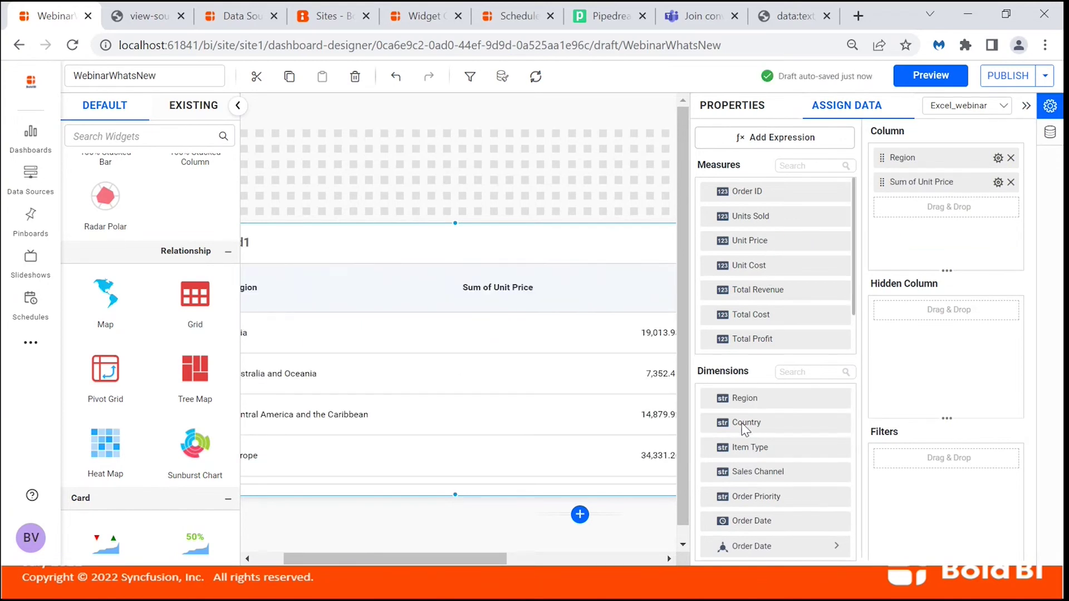
{"action": "left_click_drag", "start_coordinate": [748, 428], "coordinate": [890, 183]}
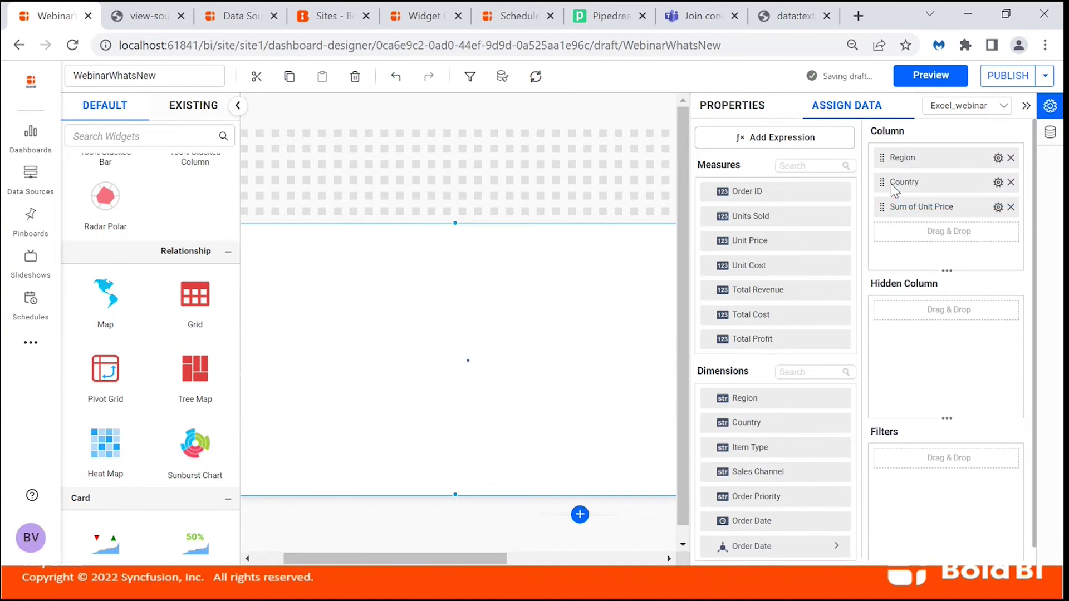
{"action": "left_click", "coordinate": [741, 107]}
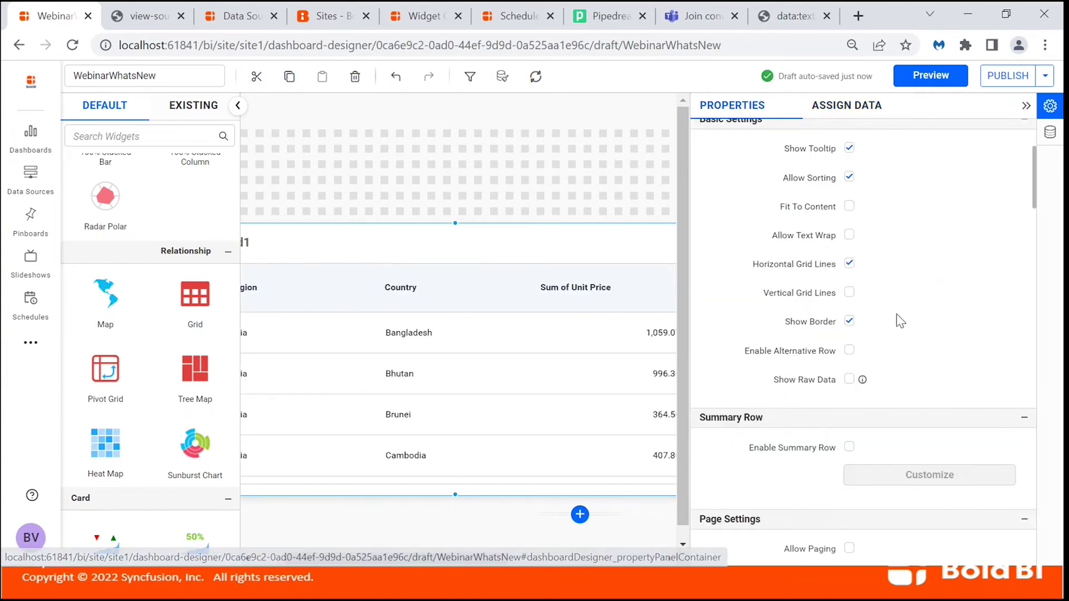
{"action": "scroll", "coordinate": [897, 316], "scroll_direction": "down", "scroll_amount": 1}
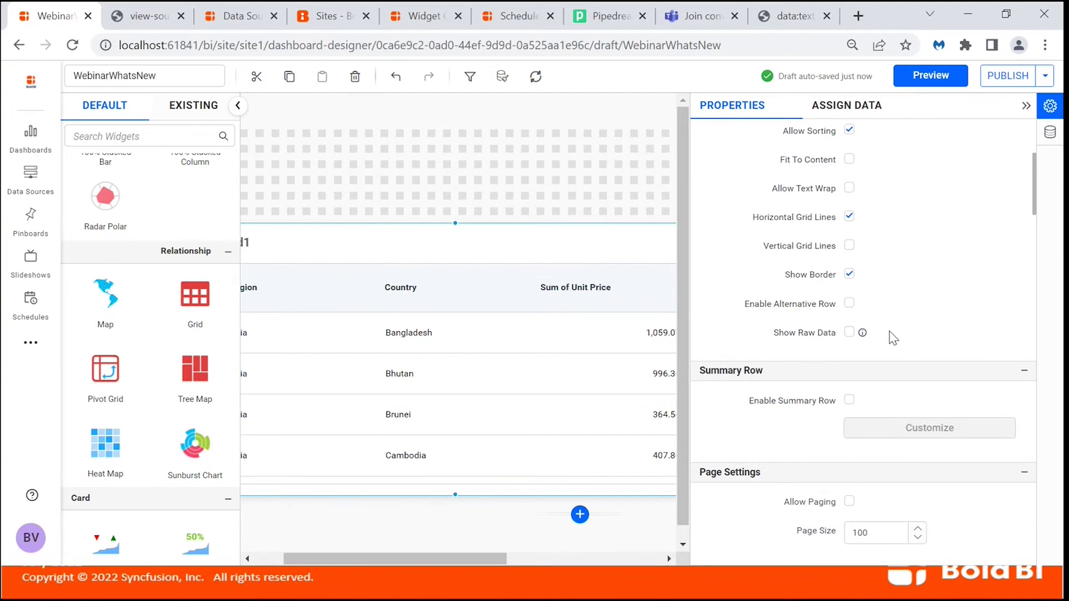
Enable the summary row with Count for Region, Distinct Count for Country and Sum for Unit Price.
{"action": "left_click", "coordinate": [849, 400]}
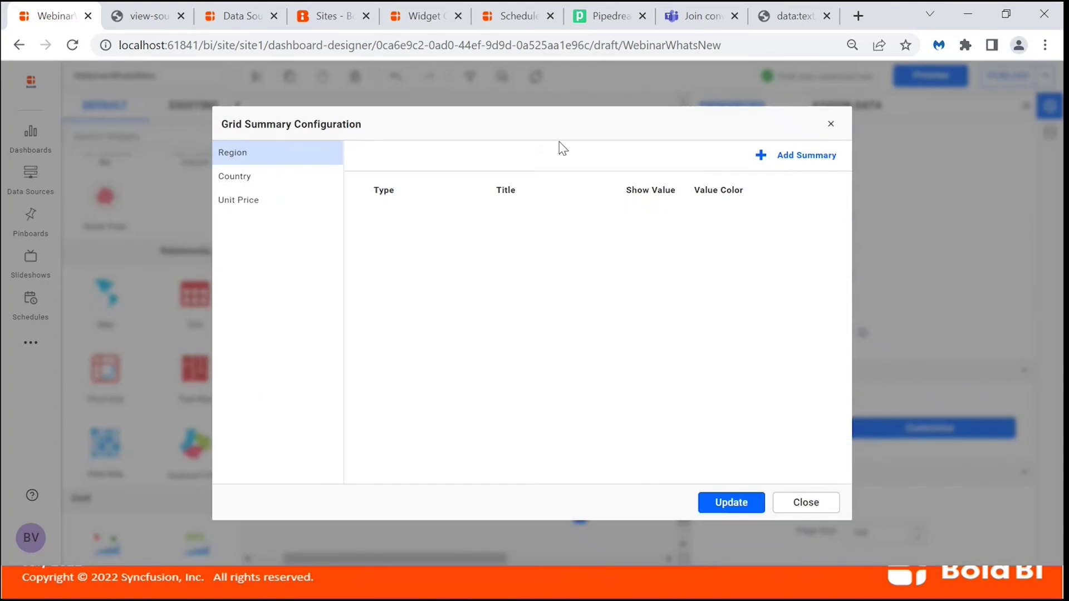
{"action": "left_click", "coordinate": [760, 156]}
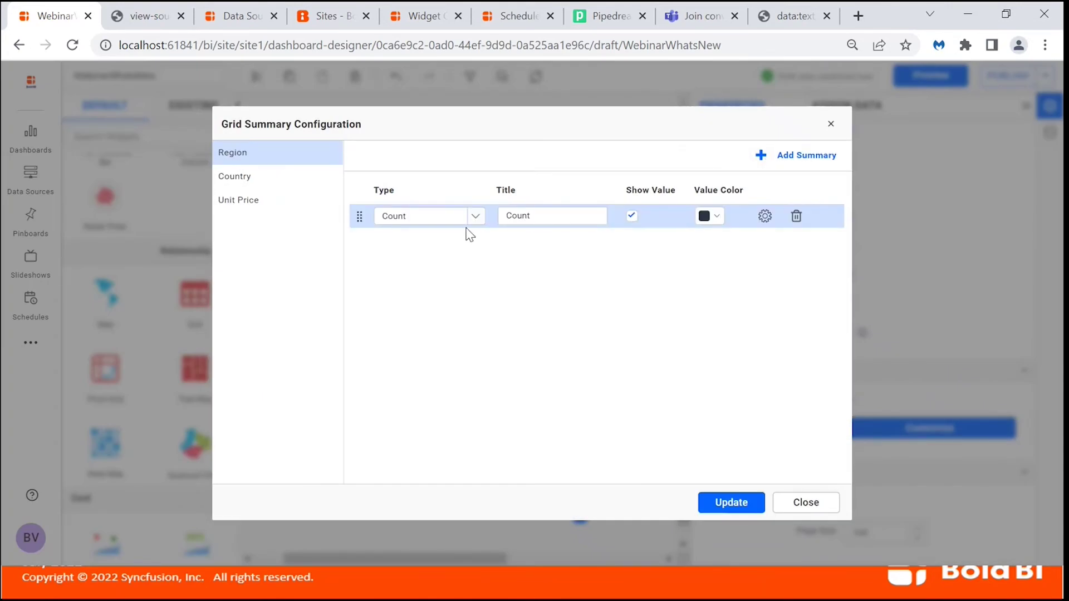
{"action": "left_click", "coordinate": [234, 183]}
{"action": "left_click", "coordinate": [761, 162]}
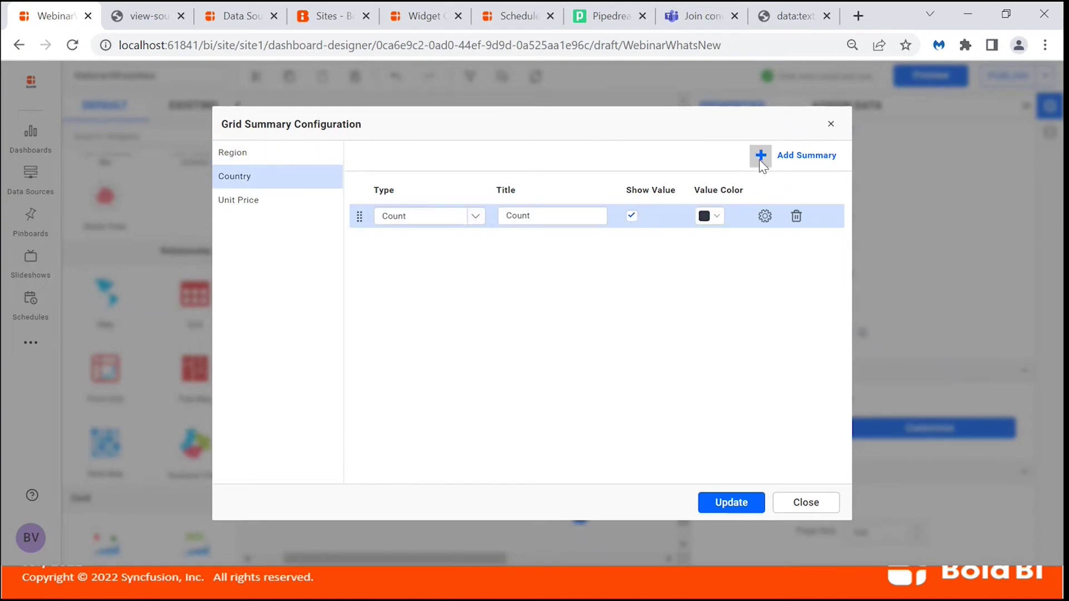
{"action": "left_click", "coordinate": [476, 216]}
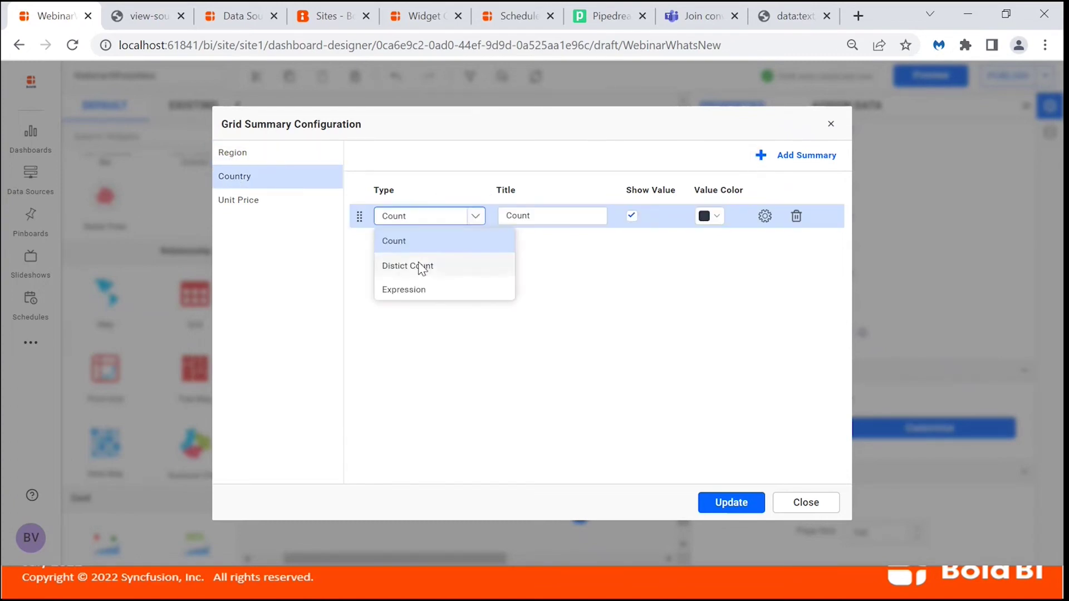
{"action": "left_click", "coordinate": [420, 267]}
{"action": "left_click", "coordinate": [223, 207]}
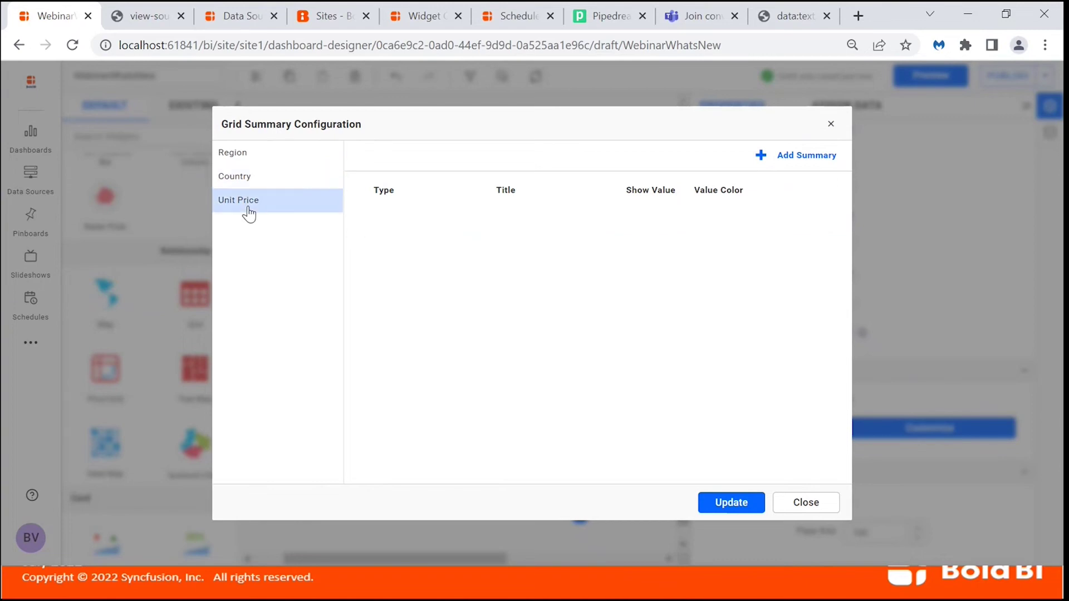
{"action": "left_click", "coordinate": [760, 155]}
{"action": "left_click", "coordinate": [476, 219]}
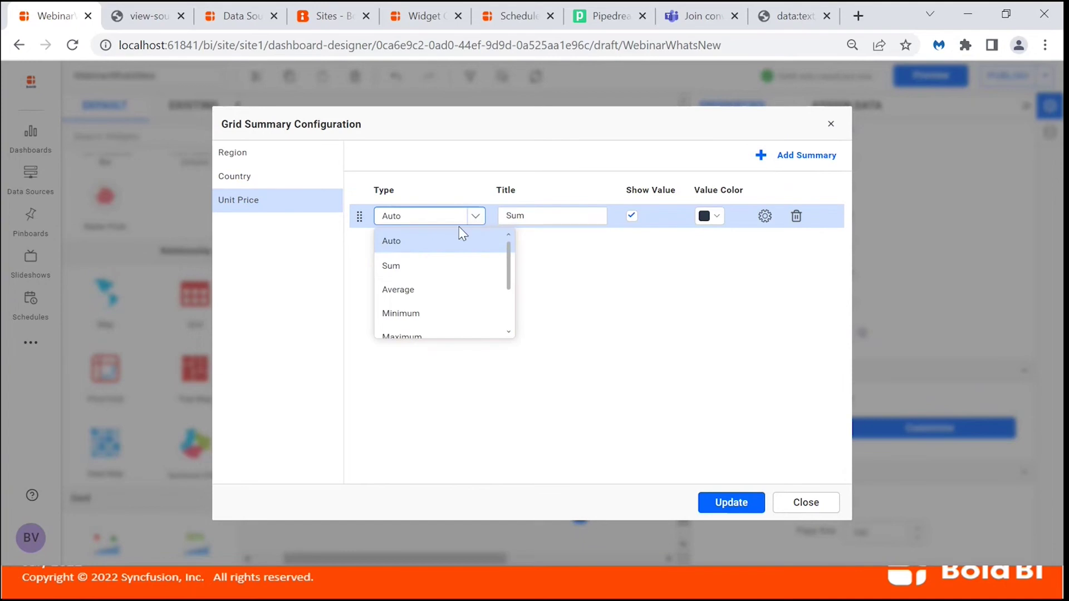
{"action": "left_click", "coordinate": [428, 264]}
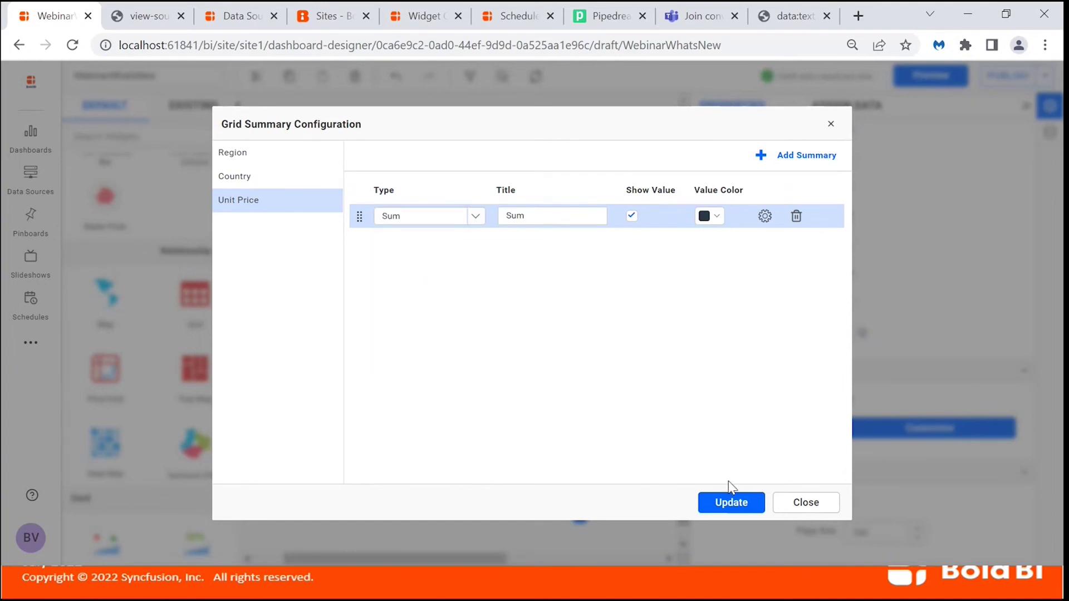
{"action": "left_click", "coordinate": [732, 503]}
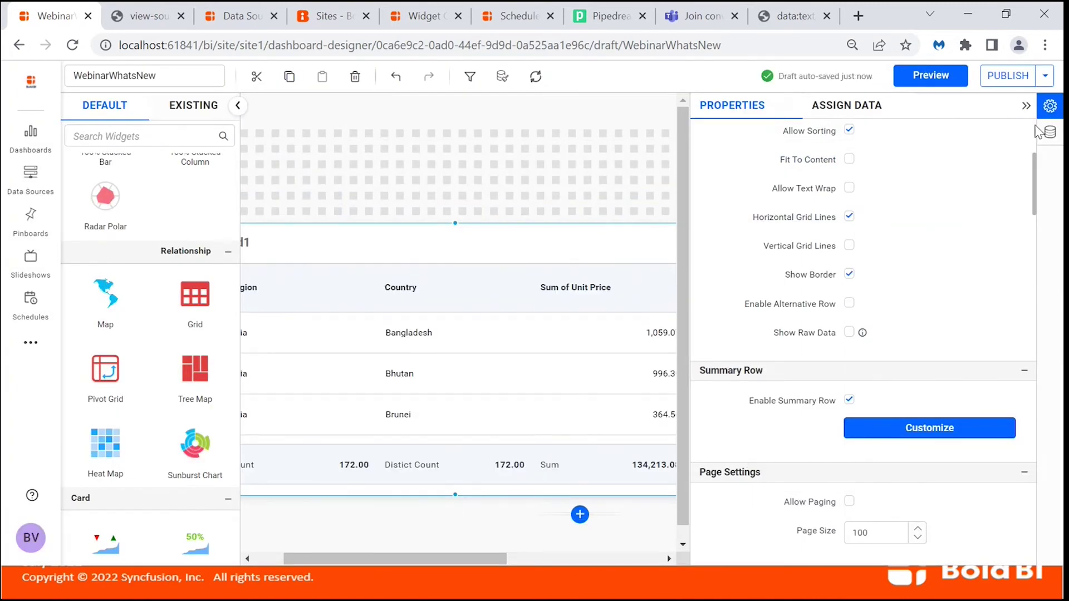
Turn off Grid1's summary row and enable Show Raw Data.
{"action": "left_click", "coordinate": [1049, 111]}
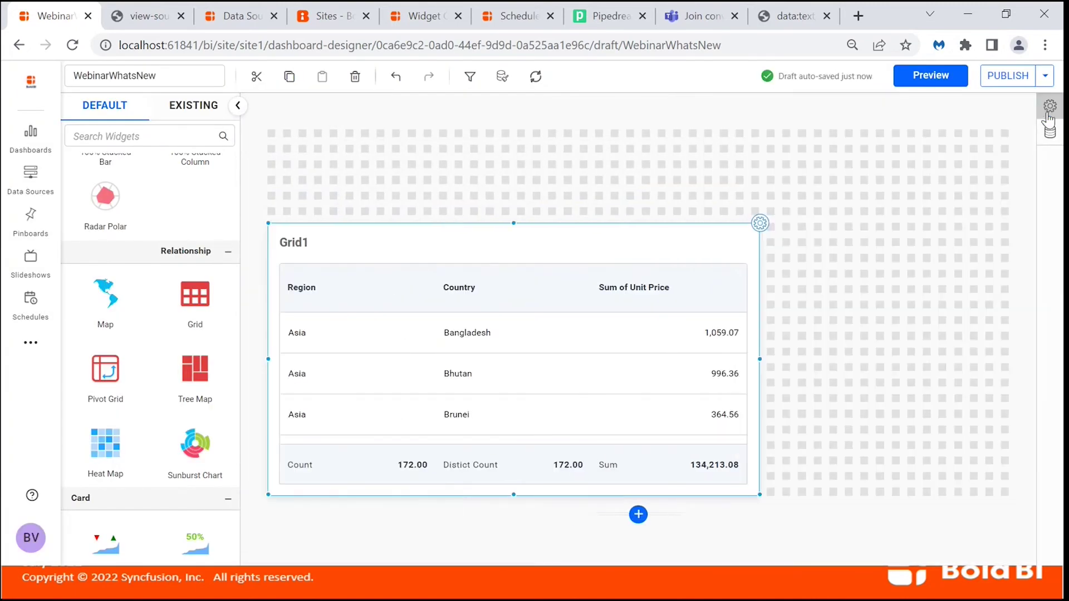
{"action": "left_click", "coordinate": [760, 224]}
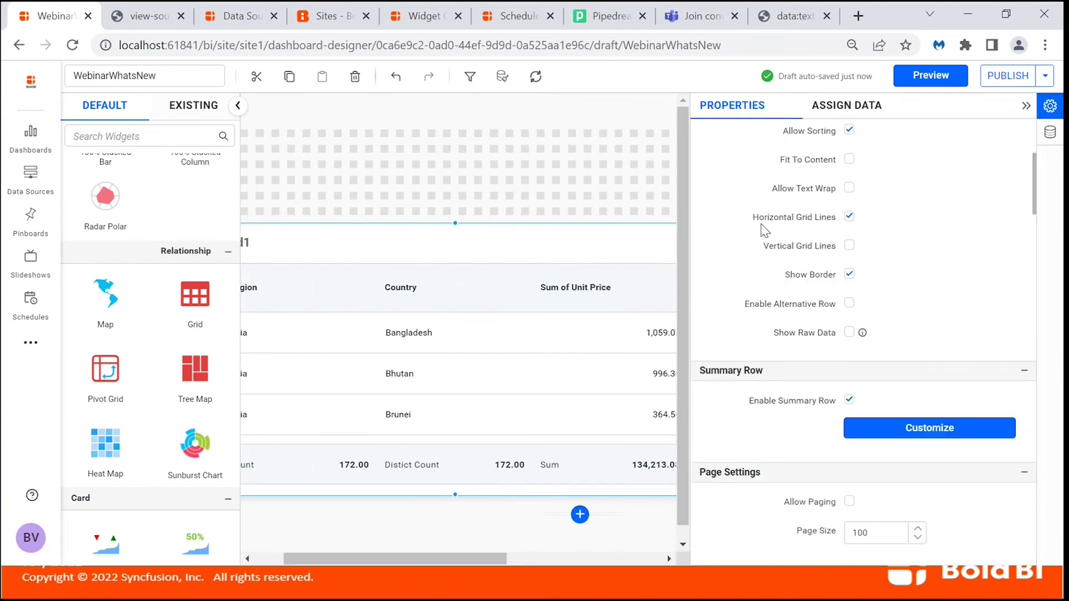
{"action": "left_click", "coordinate": [849, 401]}
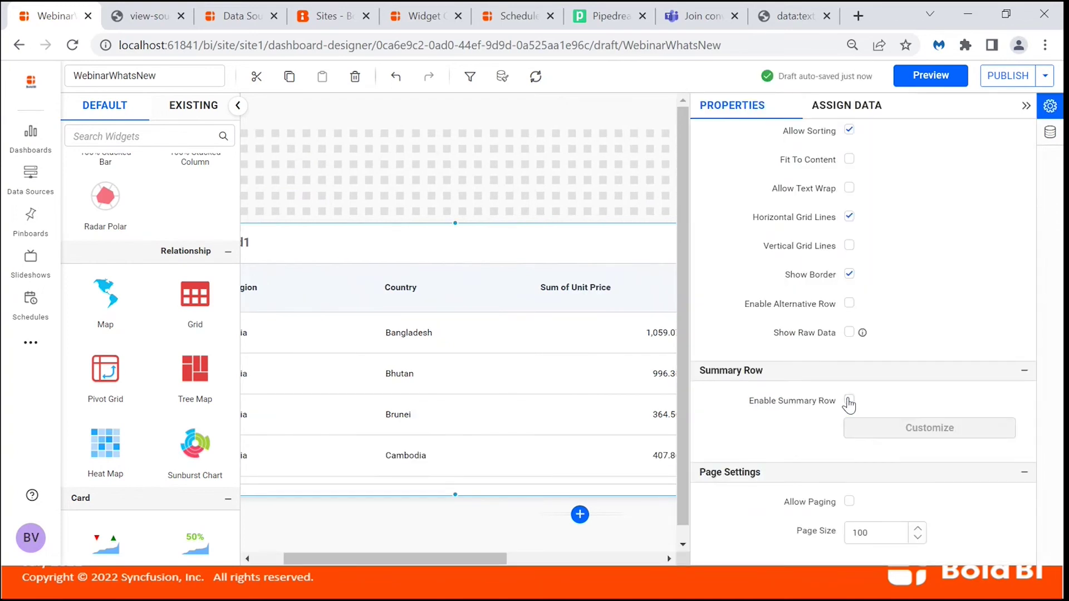
{"action": "left_click", "coordinate": [849, 334]}
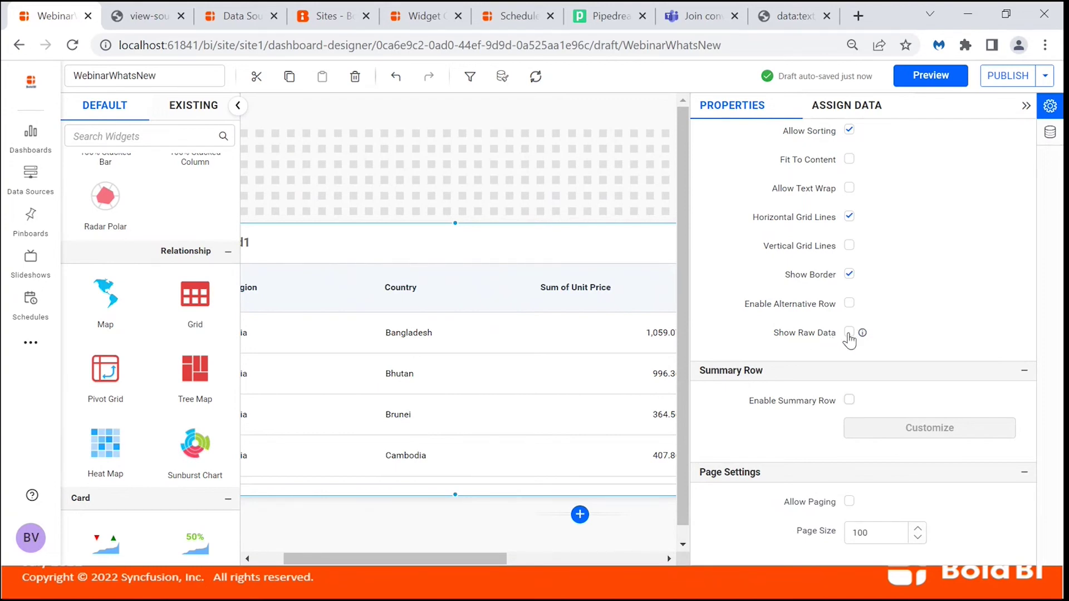
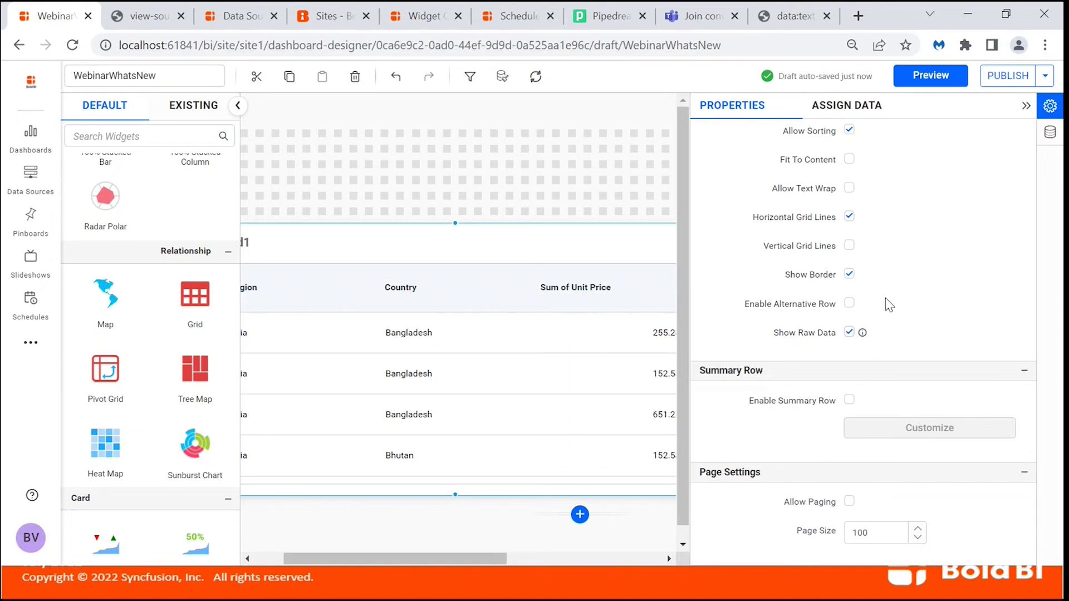
Uncheck Show Raw Data for Grid1 so it sums Unit Price per country, then return to the slides.
{"action": "left_click", "coordinate": [1048, 111]}
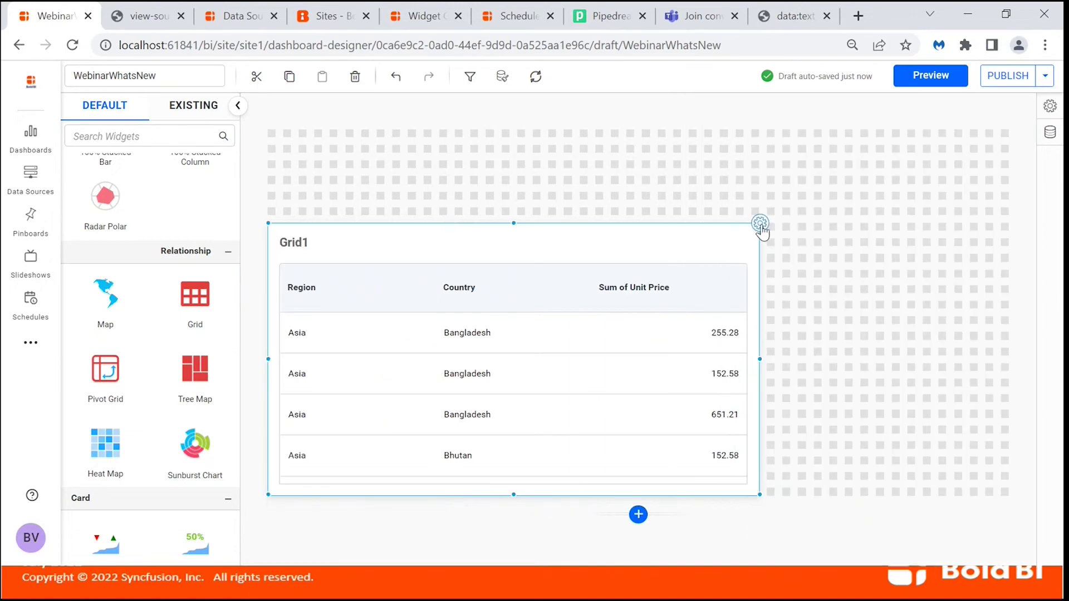
{"action": "left_click", "coordinate": [759, 223]}
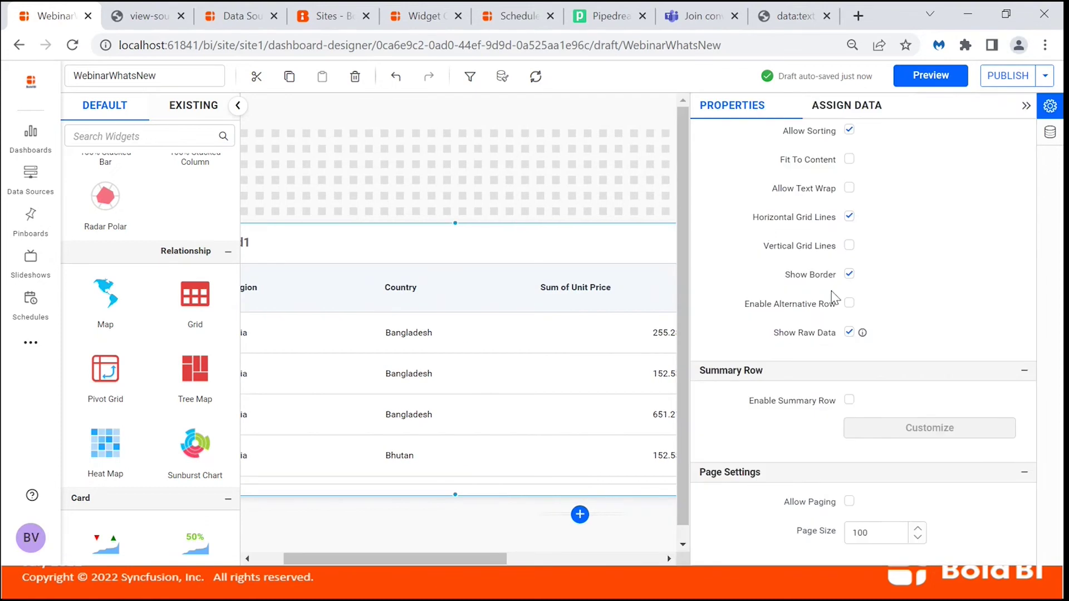
{"action": "left_click", "coordinate": [849, 332]}
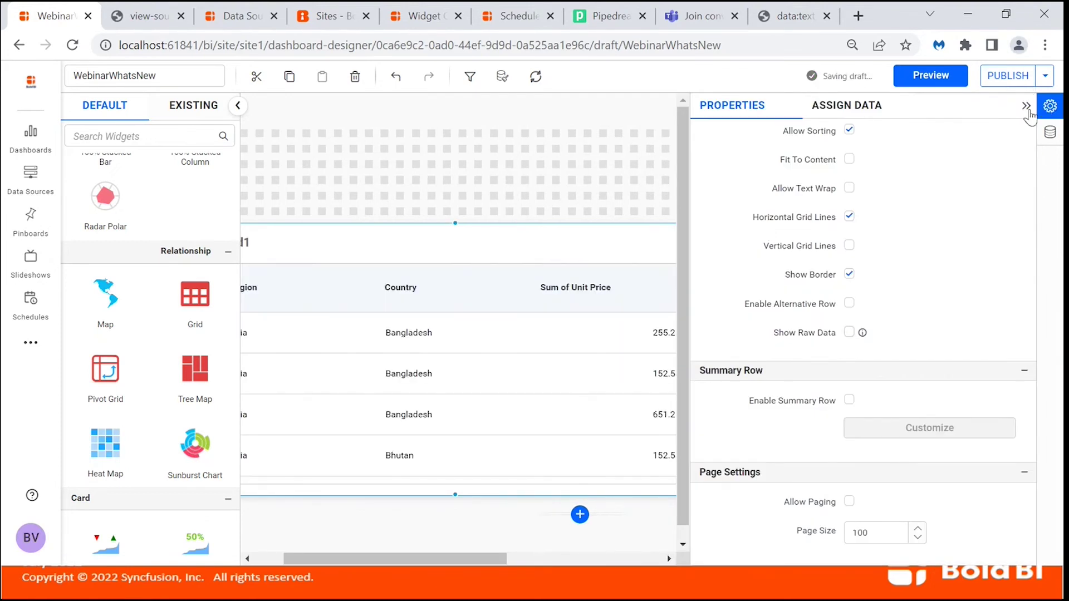
{"action": "left_click", "coordinate": [1025, 109]}
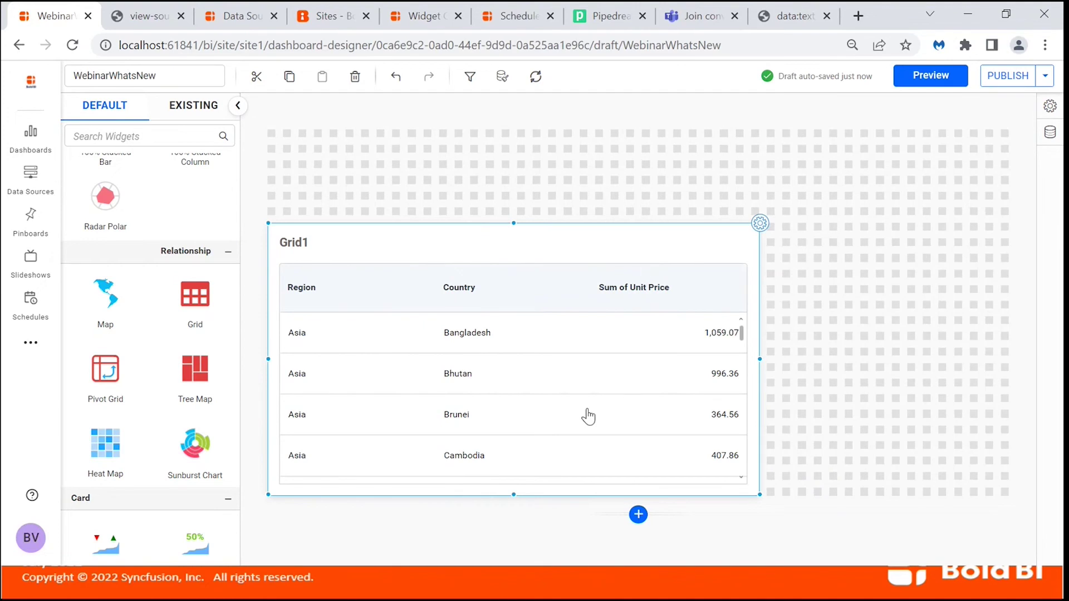
{"action": "key", "text": "alt+Tab"}
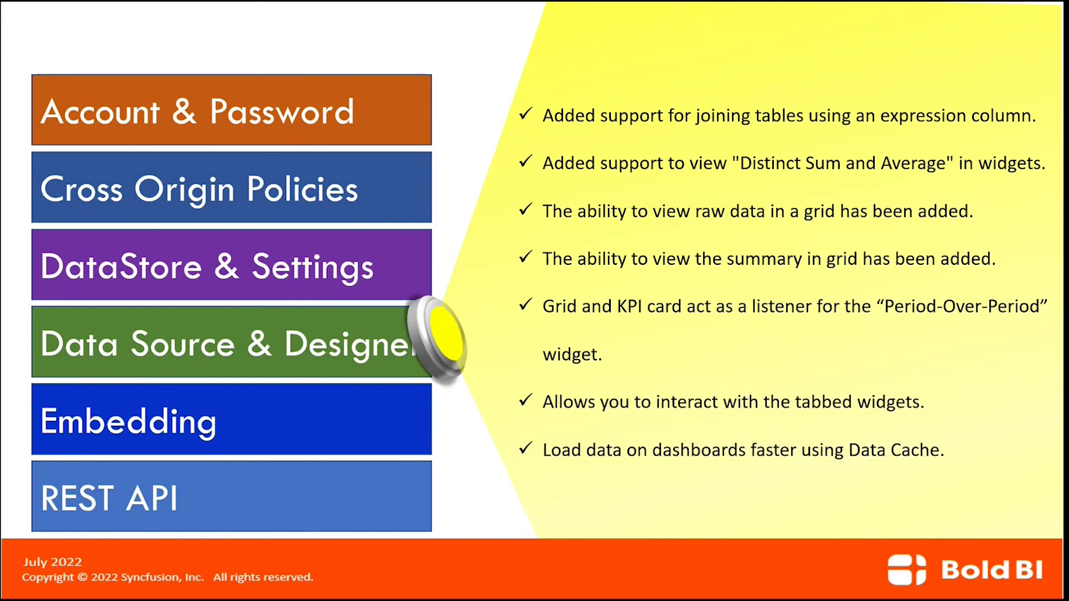
{"action": "key", "text": "alt+Tab"}
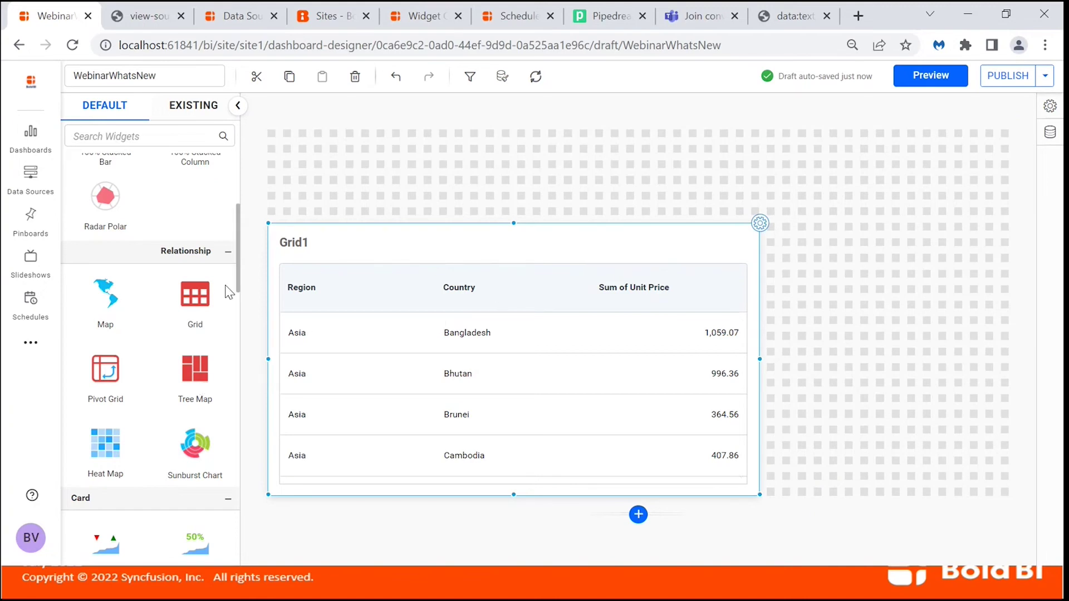
Place a Period Over Period filter above Grid1, sized to about half the canvas width.
{"action": "scroll", "coordinate": [203, 390], "scroll_direction": "down", "scroll_amount": 6}
{"action": "scroll", "coordinate": [207, 372], "scroll_direction": "down", "scroll_amount": 3}
{"action": "scroll", "coordinate": [207, 372], "scroll_direction": "down", "scroll_amount": 10}
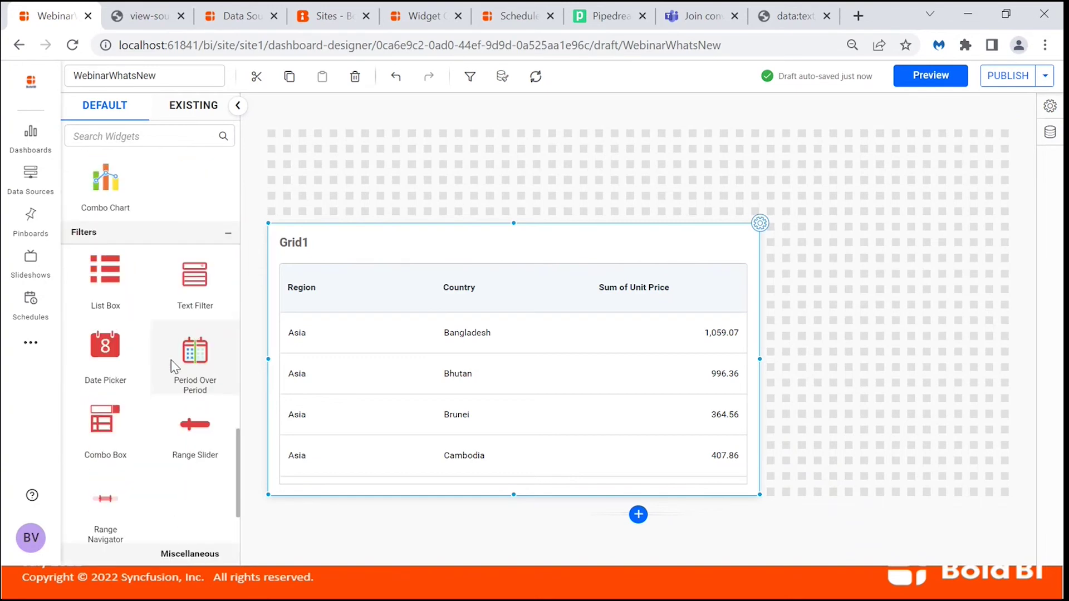
{"action": "left_click_drag", "start_coordinate": [171, 360], "coordinate": [303, 149]}
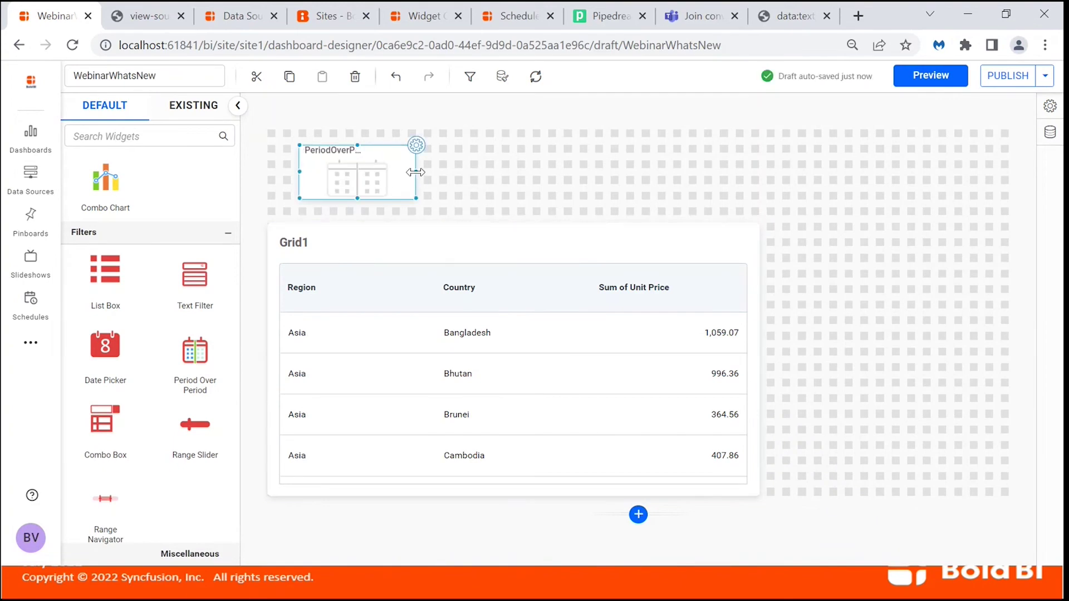
{"action": "left_click_drag", "start_coordinate": [435, 172], "coordinate": [497, 172]}
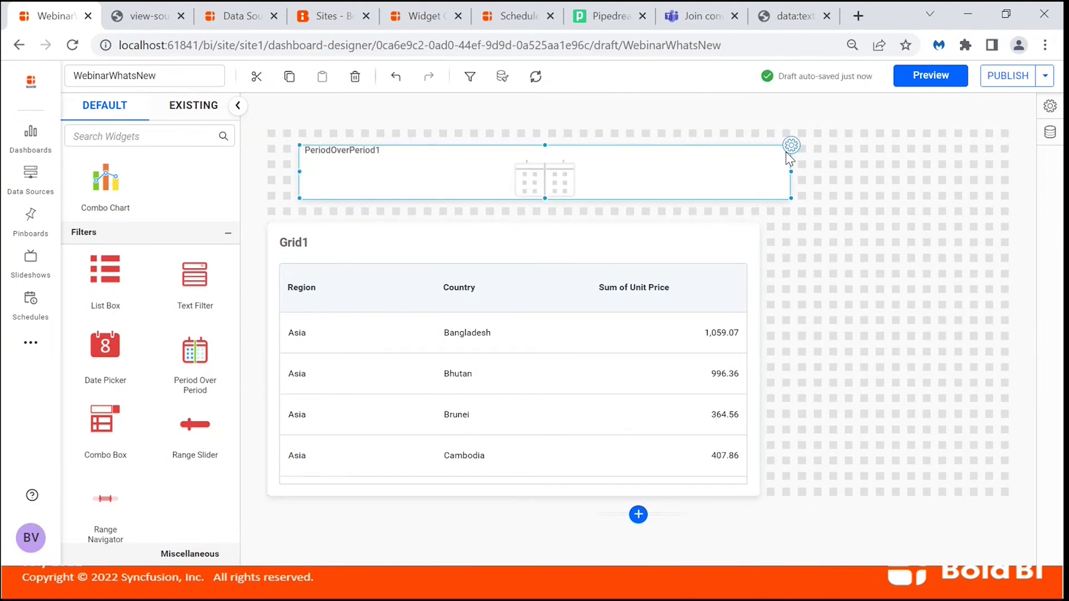
{"action": "left_click_drag", "start_coordinate": [791, 172], "coordinate": [556, 173]}
Bind Order Date as PeriodOverPeriod1's date column, comparing 2016 with 2017.
{"action": "left_click", "coordinate": [556, 145]}
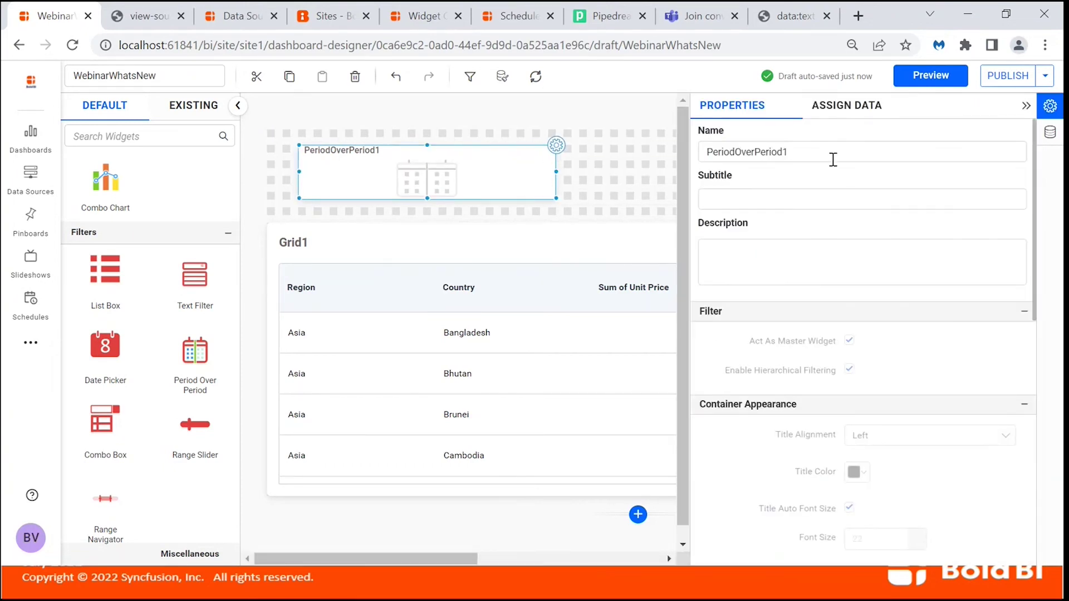
{"action": "left_click", "coordinate": [854, 112]}
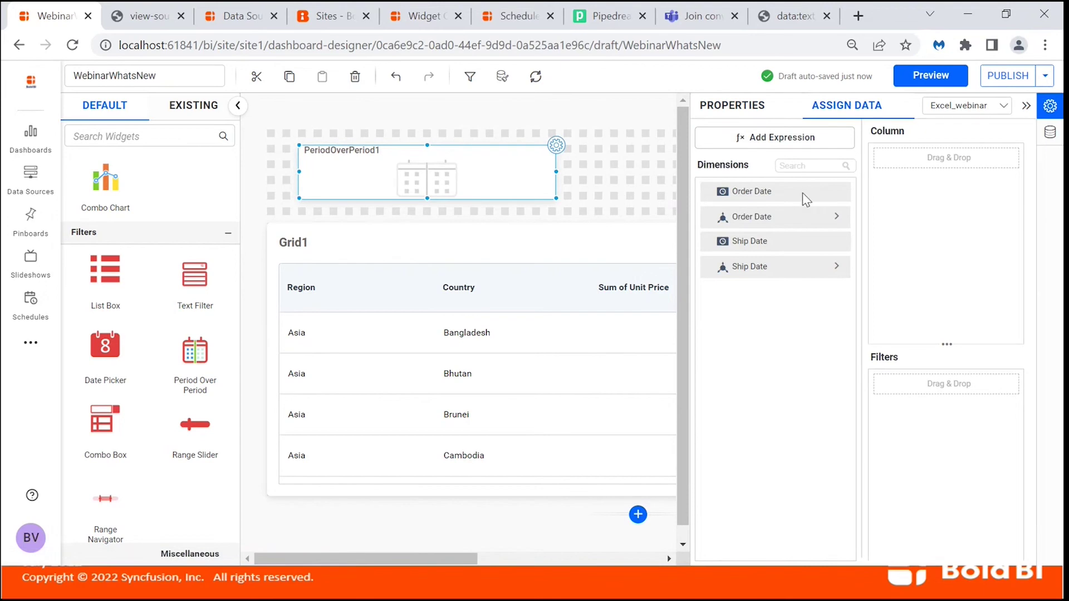
{"action": "left_click_drag", "start_coordinate": [804, 195], "coordinate": [887, 205]}
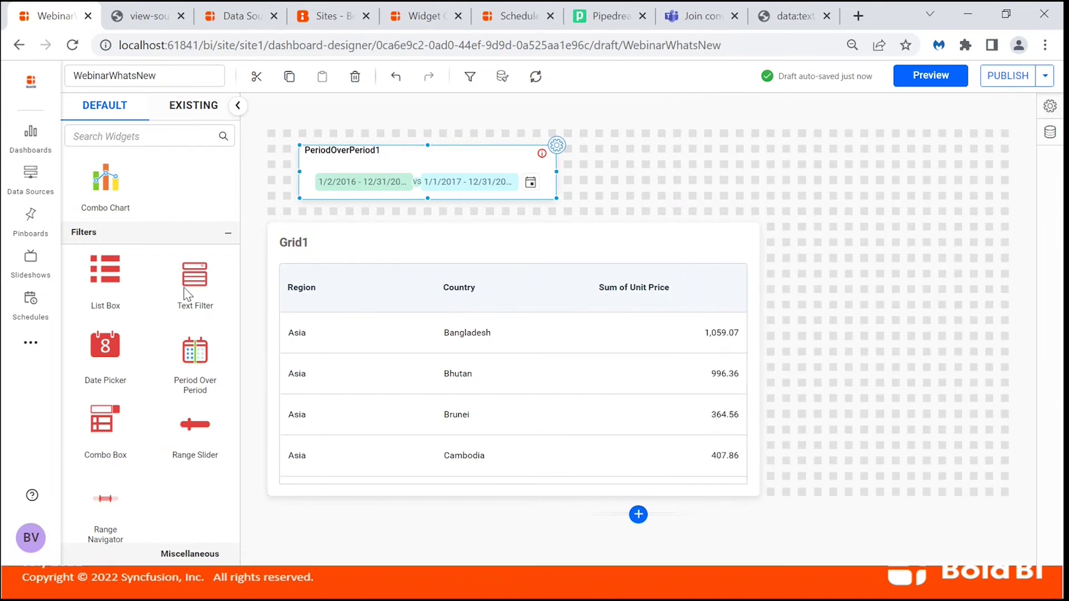
{"action": "scroll", "coordinate": [203, 234], "scroll_direction": "up", "scroll_amount": 10}
{"action": "scroll", "coordinate": [203, 207], "scroll_direction": "up", "scroll_amount": 8}
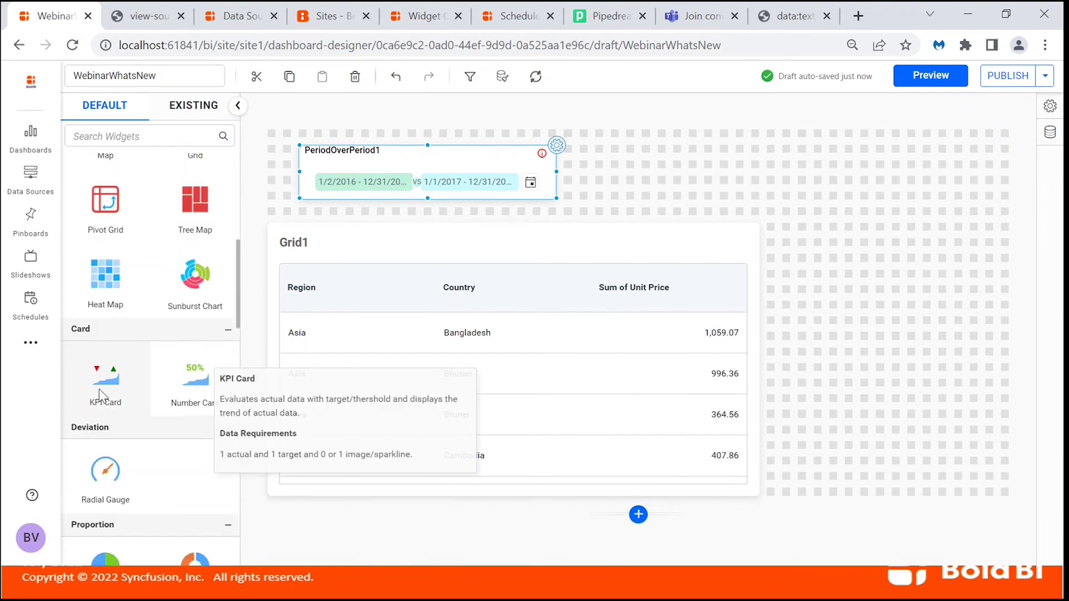
Add an enlarged KPI card beside Grid1 using Sum of Unit Price as its actual value.
{"action": "left_click_drag", "start_coordinate": [109, 384], "coordinate": [790, 181]}
{"action": "left_click_drag", "start_coordinate": [931, 275], "coordinate": [993, 339]}
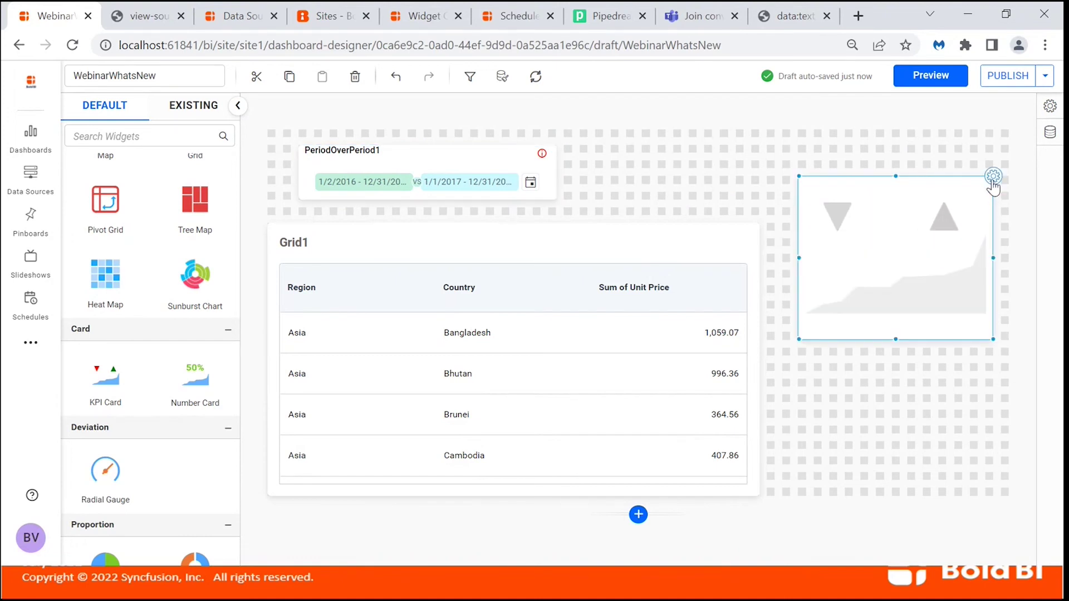
{"action": "left_click", "coordinate": [993, 177]}
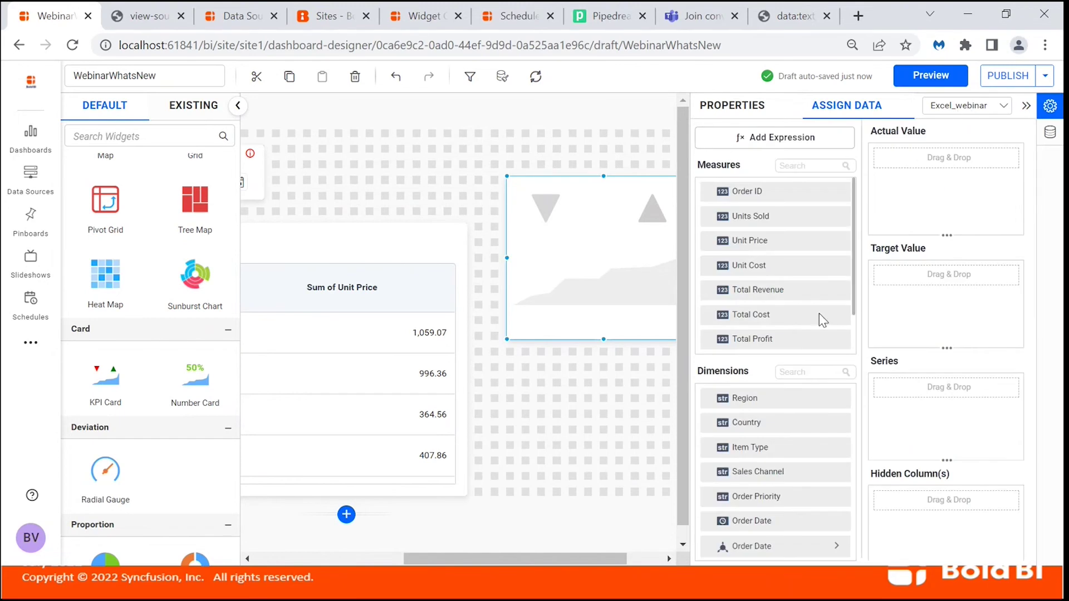
{"action": "left_click_drag", "start_coordinate": [770, 242], "coordinate": [975, 158]}
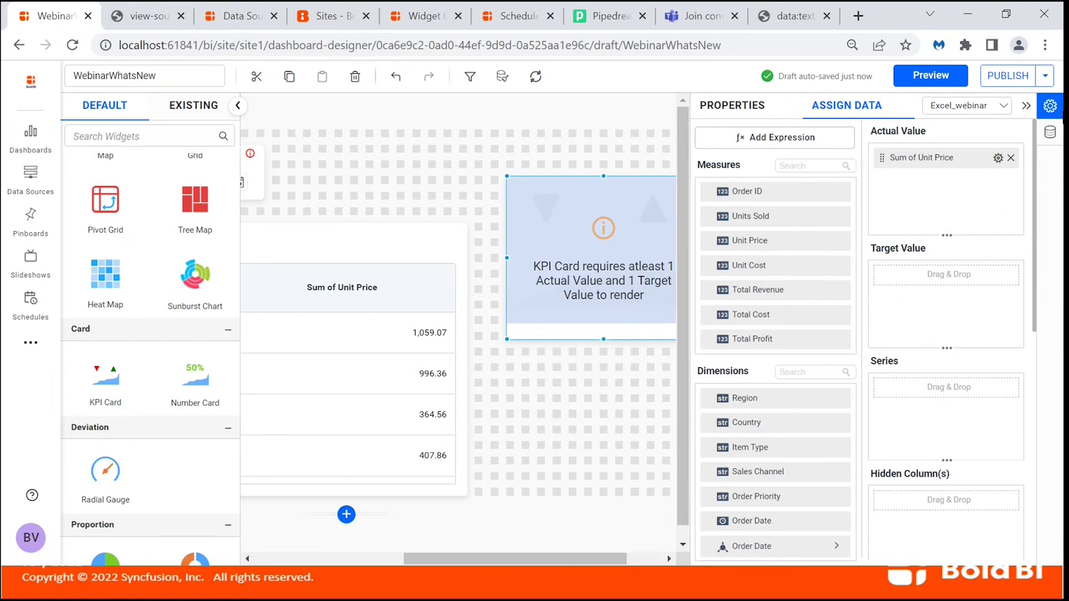
{"action": "left_click", "coordinate": [1050, 106]}
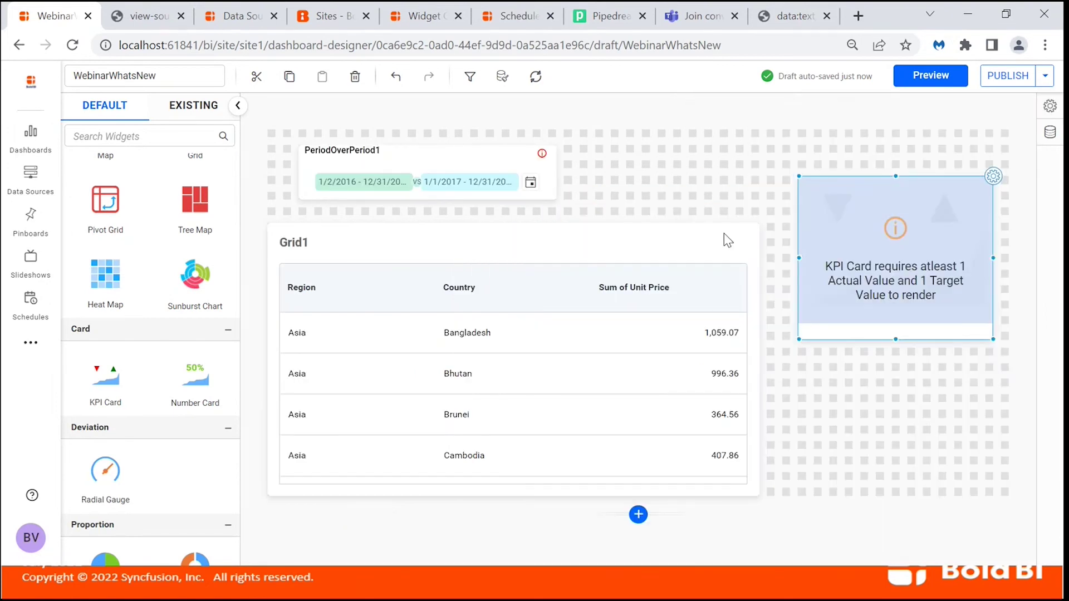
{"action": "left_click", "coordinate": [474, 155]}
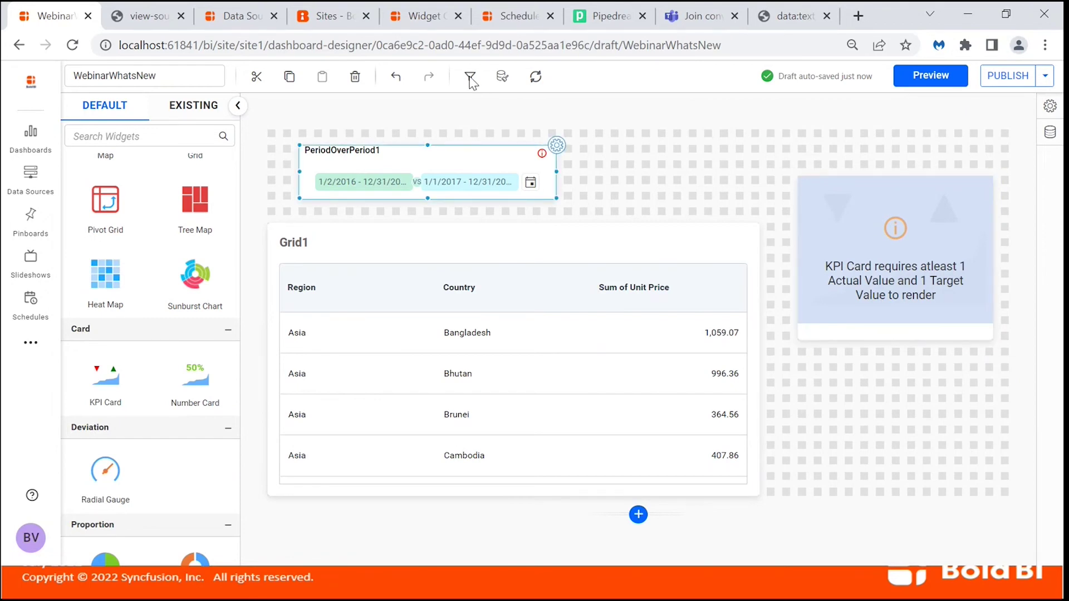
Set Grid1 and the KPI card as listeners of PeriodOverPeriod1, then preview the comparison.
{"action": "left_click", "coordinate": [470, 79]}
{"action": "left_click", "coordinate": [616, 181]}
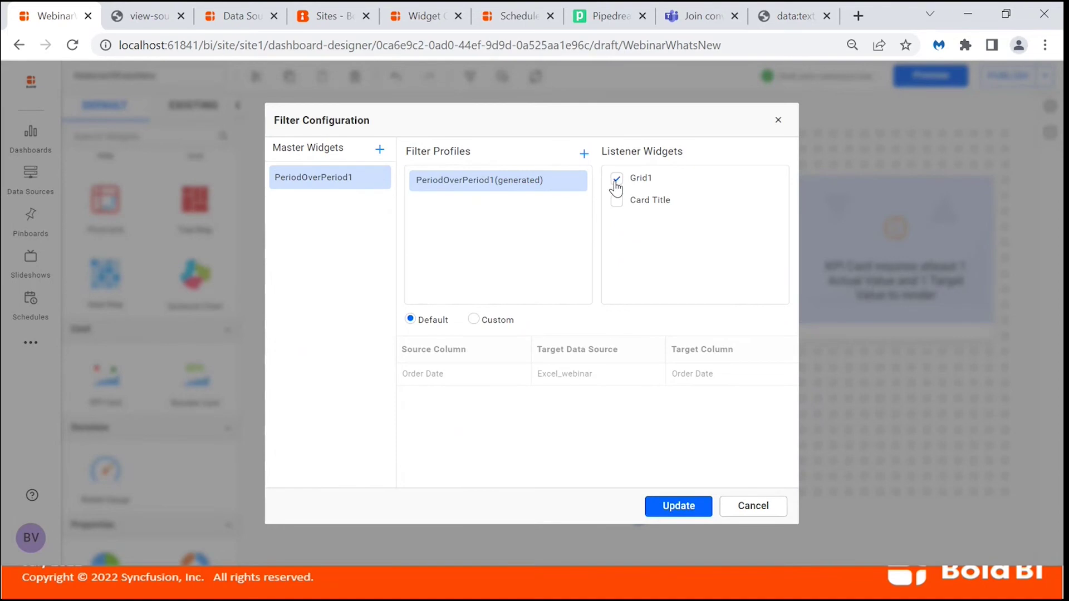
{"action": "left_click", "coordinate": [616, 202]}
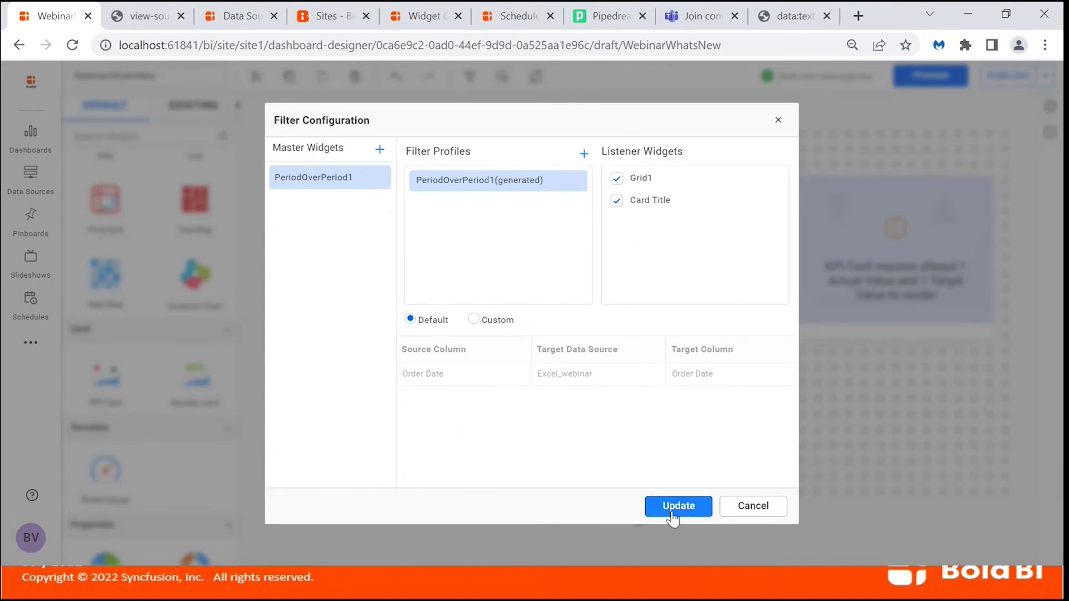
{"action": "left_click", "coordinate": [673, 518]}
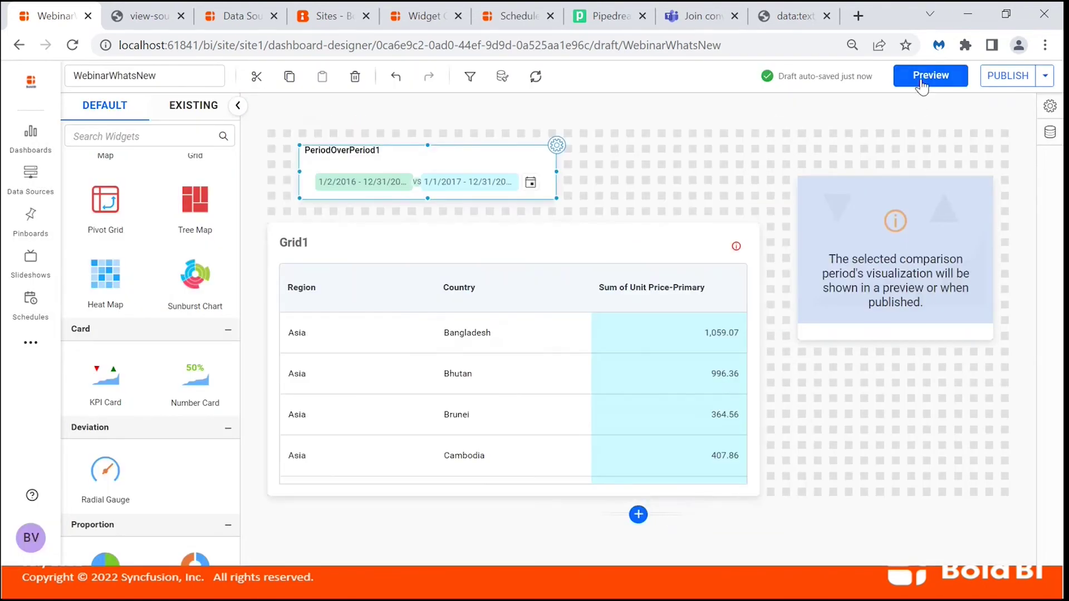
{"action": "left_click", "coordinate": [928, 77]}
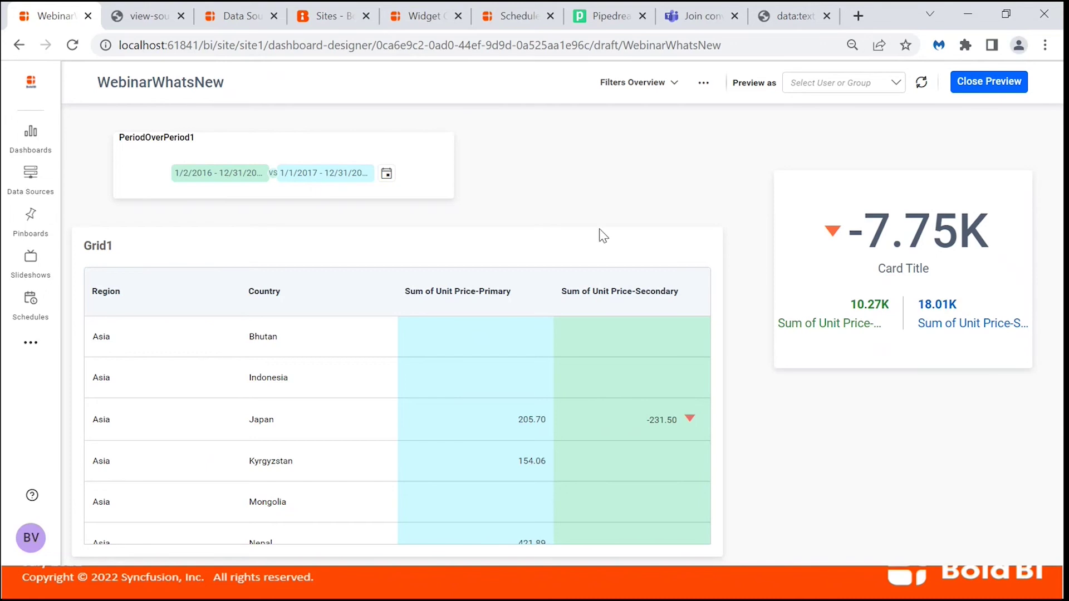
{"action": "left_click", "coordinate": [981, 84]}
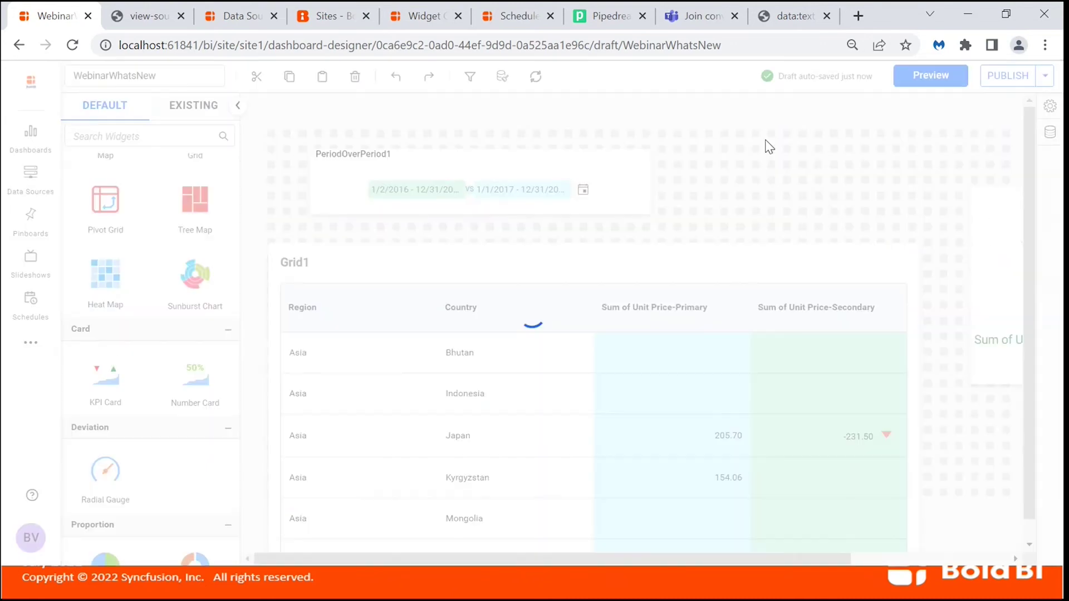
{"action": "key", "text": "alt+Tab"}
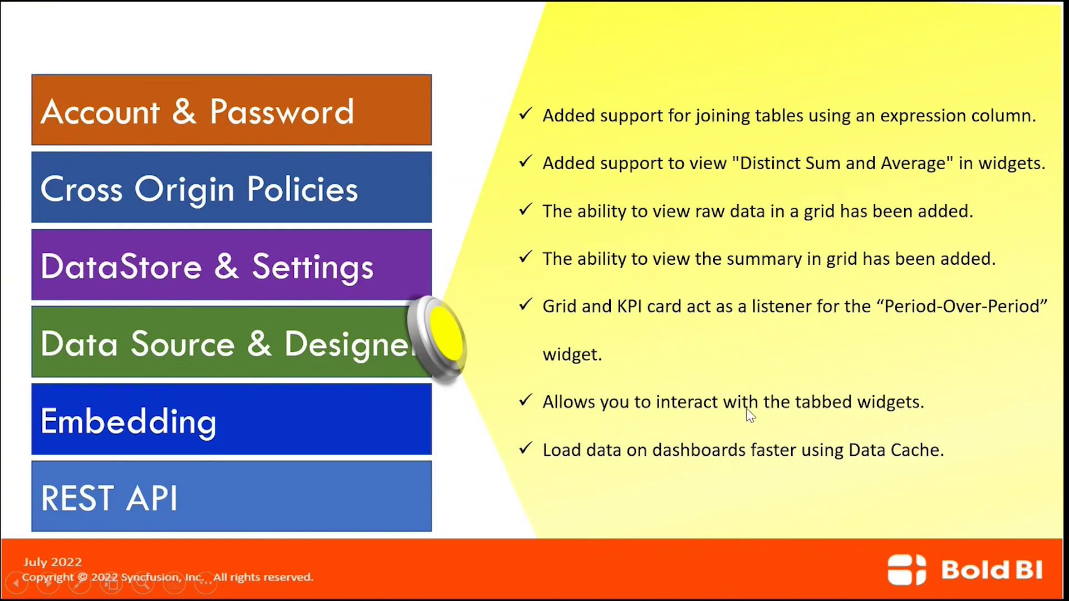
{"action": "key", "text": "alt+Tab"}
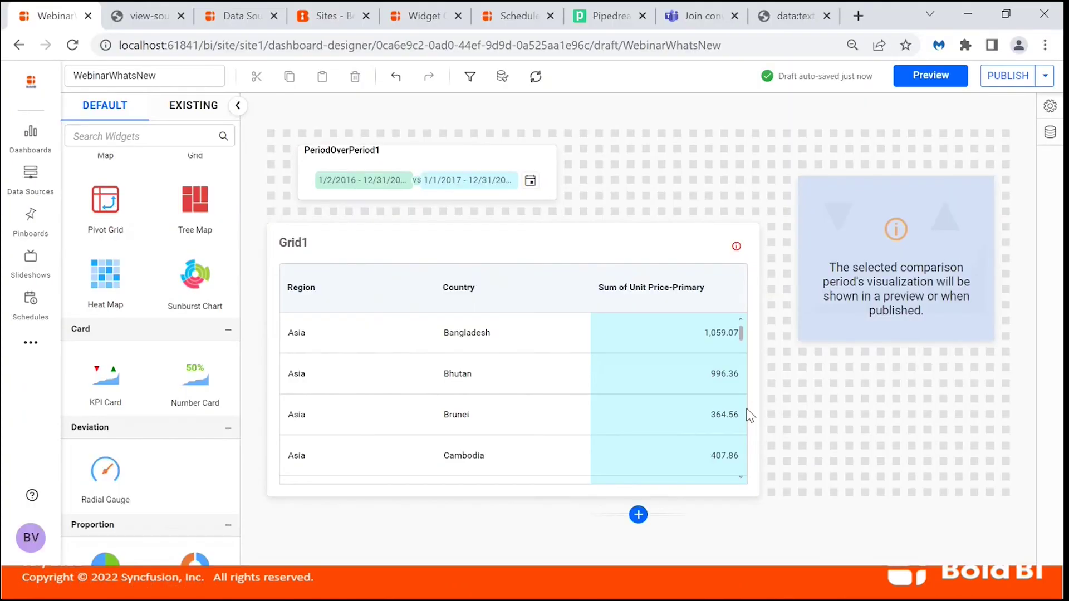
Delete Grid1 and the remaining widgets to clear the canvas.
{"action": "left_click", "coordinate": [631, 248]}
{"action": "key", "text": "Delete"}
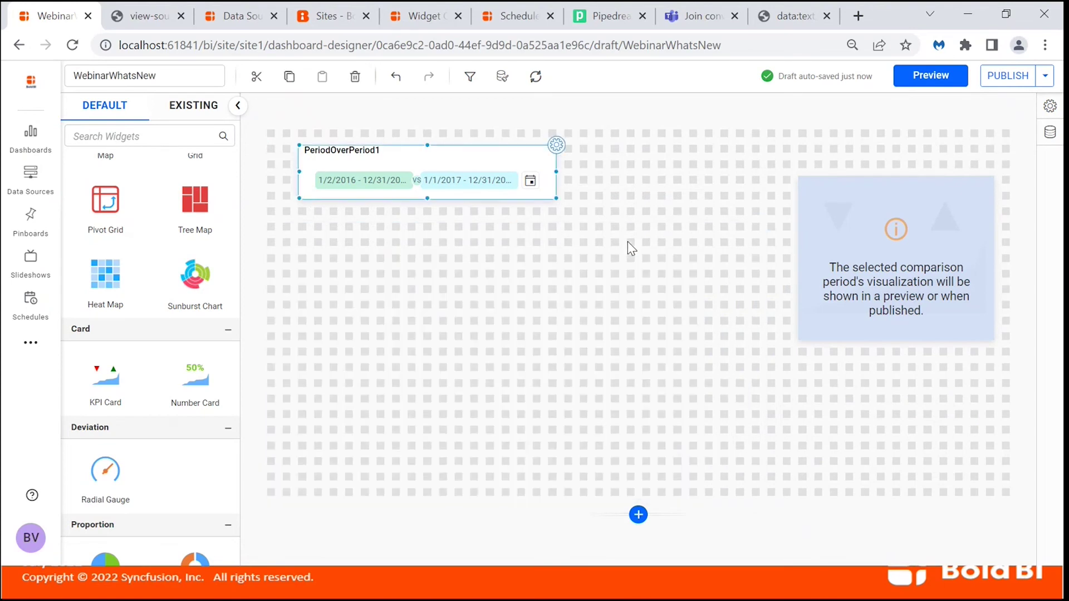
{"action": "key", "text": "Delete"}
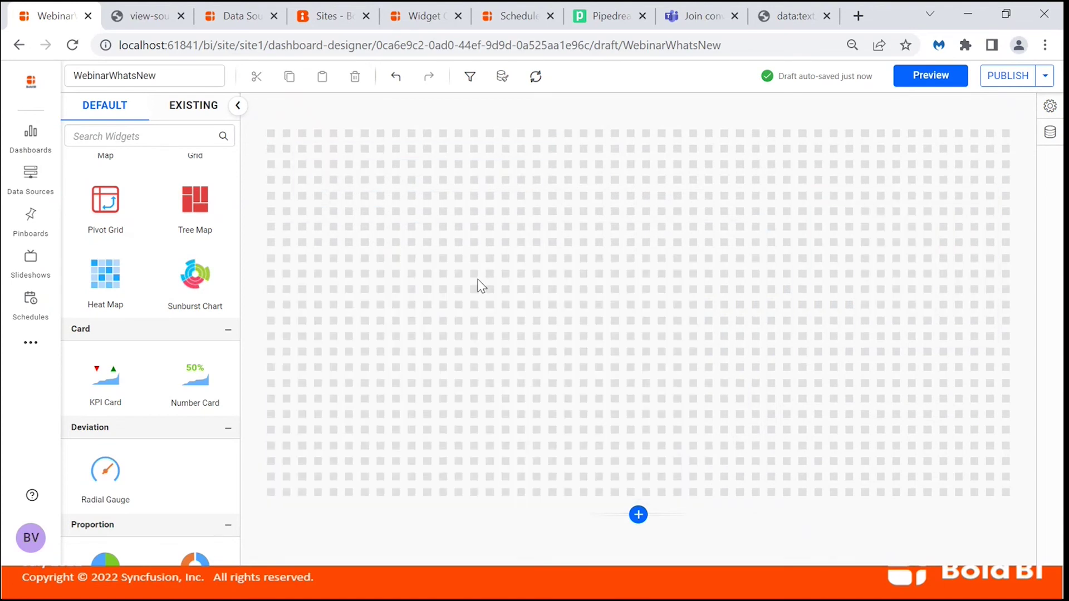
Add a tabbed widget to the canvas and enlarge it.
{"action": "scroll", "coordinate": [201, 467], "scroll_direction": "down", "scroll_amount": 1}
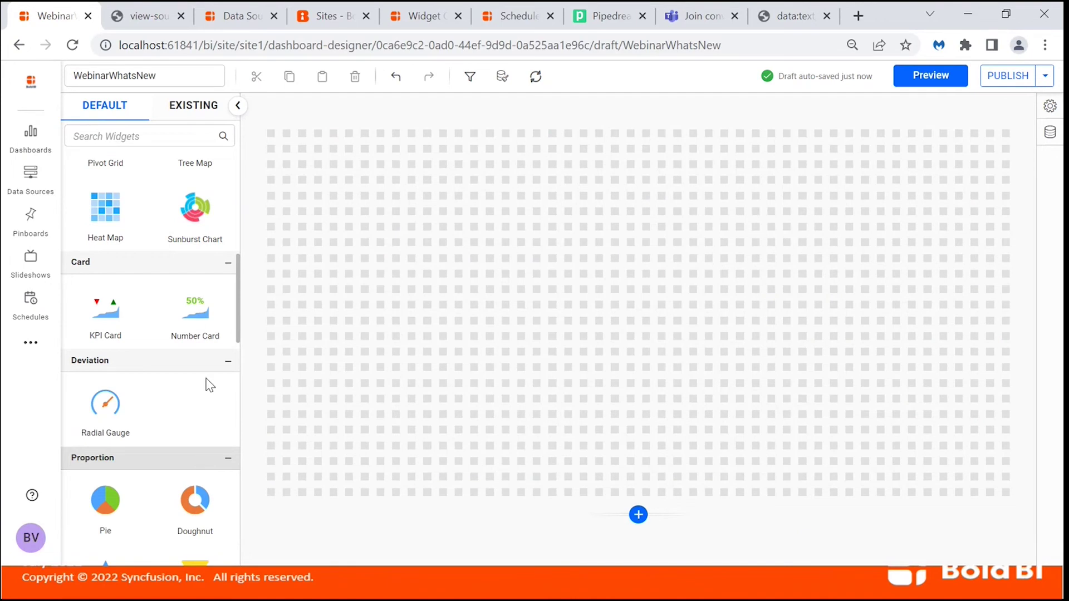
{"action": "scroll", "coordinate": [210, 393], "scroll_direction": "down", "scroll_amount": 8}
{"action": "scroll", "coordinate": [210, 397], "scroll_direction": "down", "scroll_amount": 2}
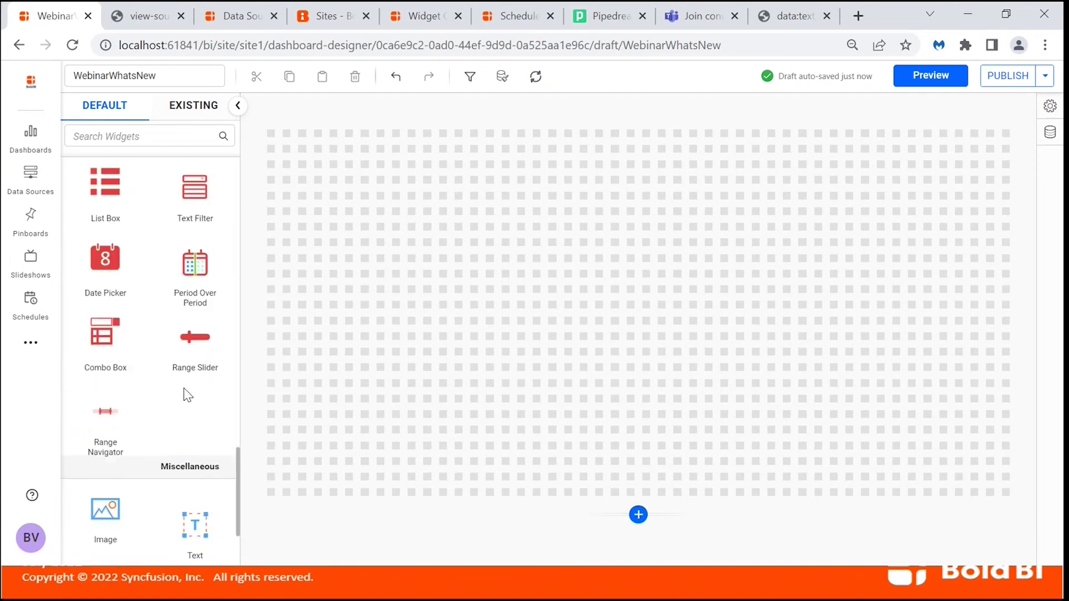
{"action": "scroll", "coordinate": [169, 436], "scroll_direction": "down", "scroll_amount": 2}
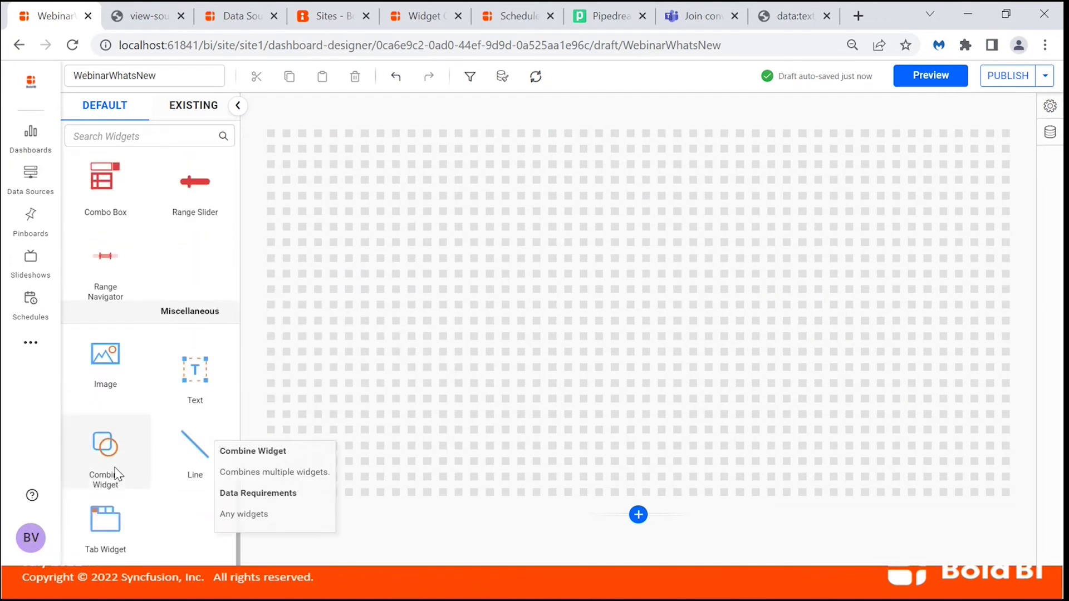
{"action": "left_click_drag", "start_coordinate": [96, 515], "coordinate": [273, 195]}
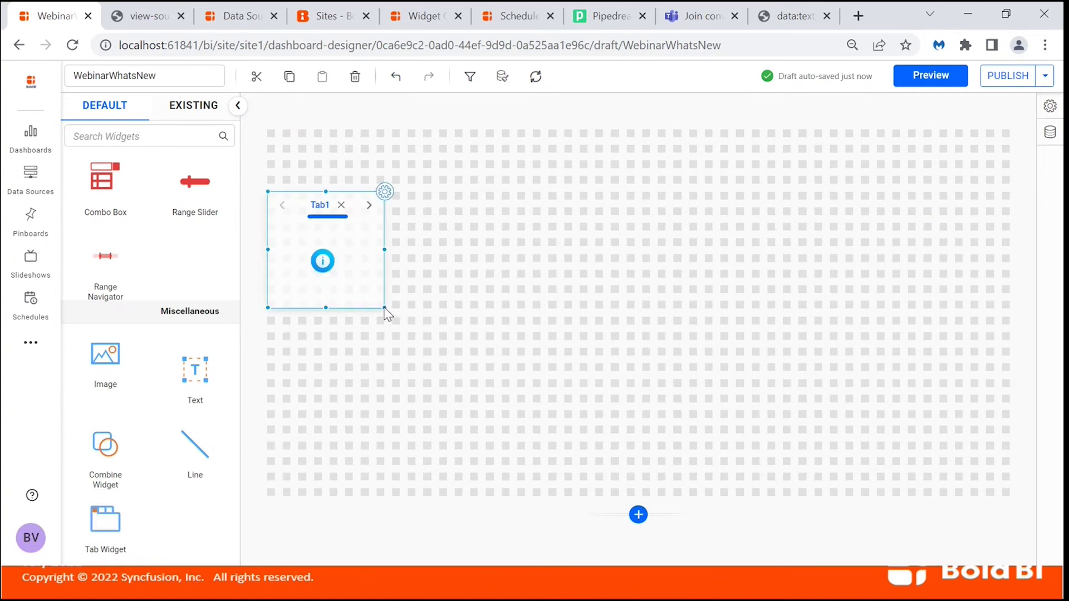
{"action": "left_click_drag", "start_coordinate": [384, 307], "coordinate": [825, 490]}
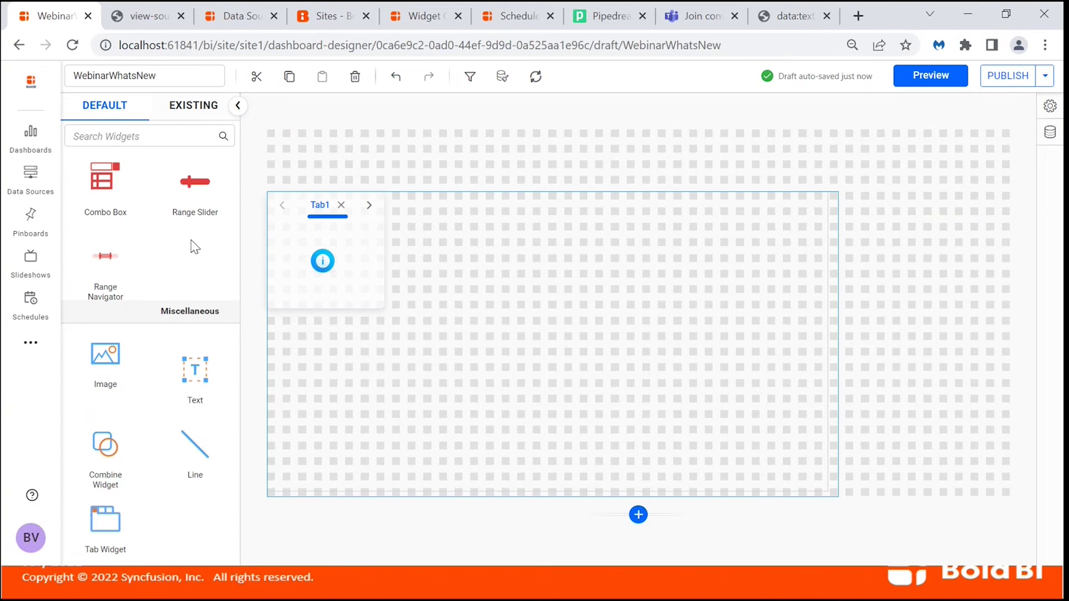
Fill Tab1 with a pie of Sum of Unit Price by Region, then add Tab2.
{"action": "scroll", "coordinate": [185, 257], "scroll_direction": "up", "scroll_amount": 2}
{"action": "scroll", "coordinate": [184, 258], "scroll_direction": "up", "scroll_amount": 10}
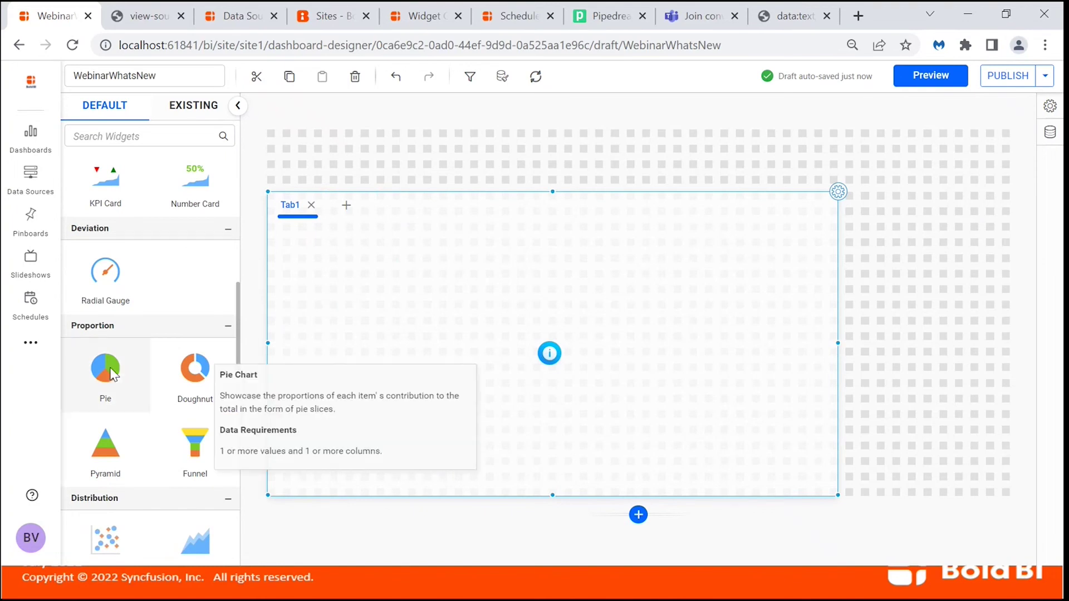
{"action": "left_click_drag", "start_coordinate": [103, 369], "coordinate": [322, 249]}
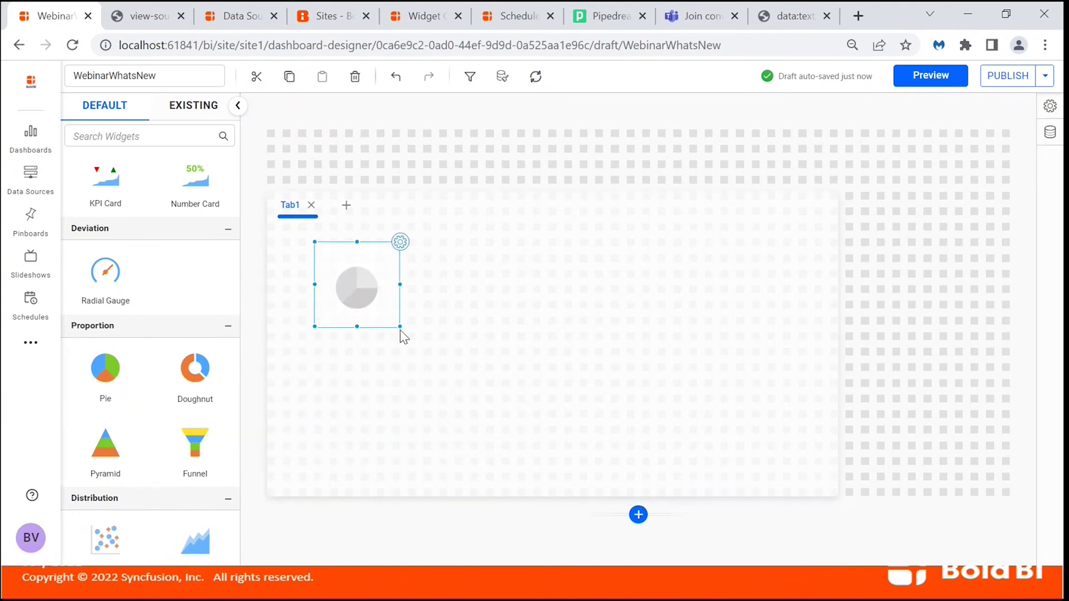
{"action": "left_click_drag", "start_coordinate": [400, 326], "coordinate": [760, 468]}
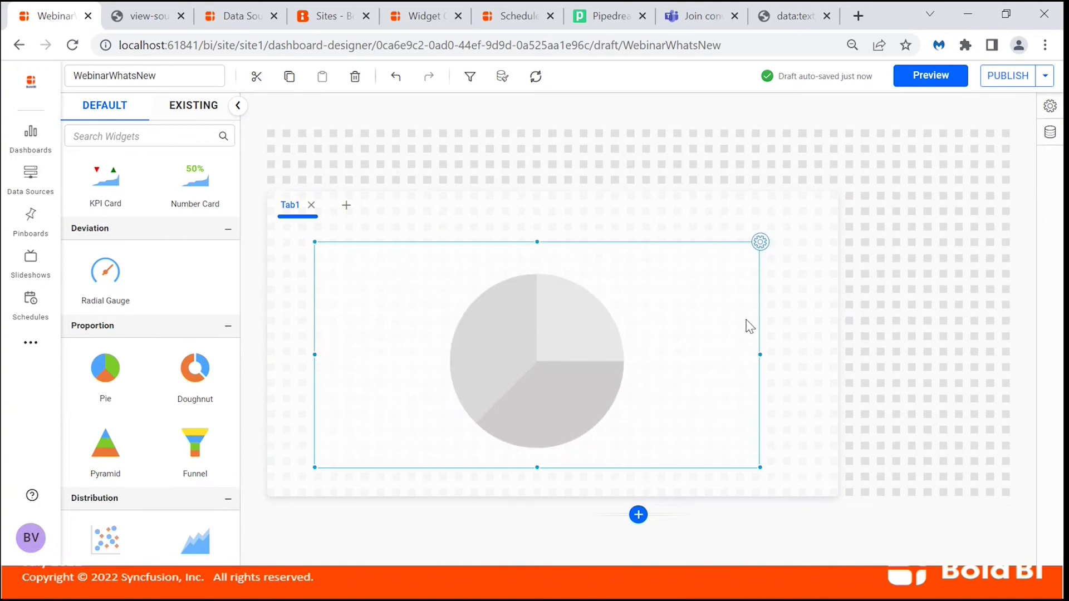
{"action": "left_click", "coordinate": [759, 244]}
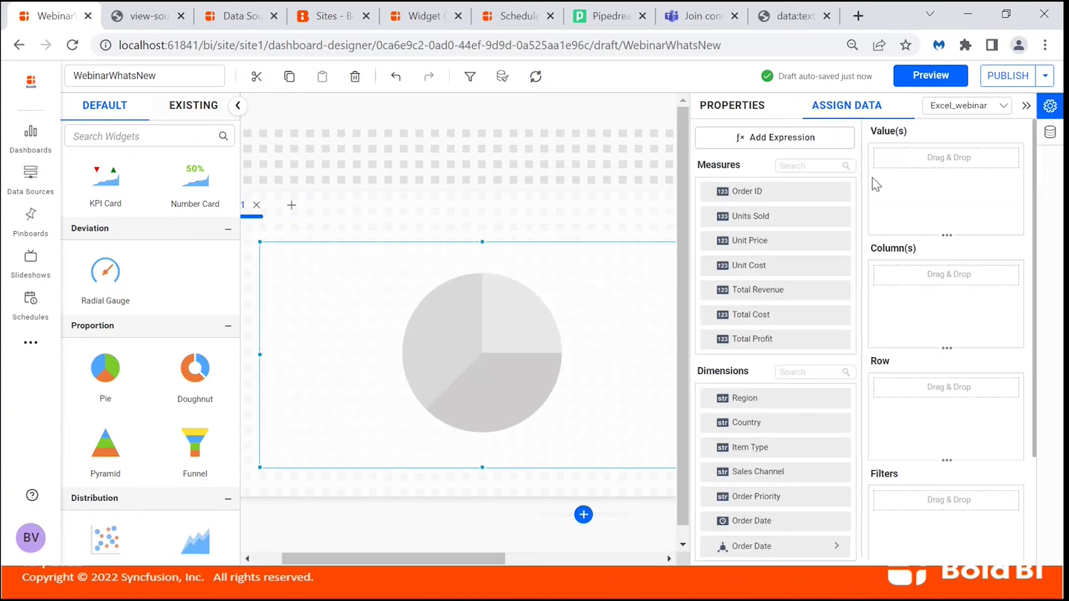
{"action": "left_click_drag", "start_coordinate": [759, 406], "coordinate": [910, 295]}
{"action": "left_click_drag", "start_coordinate": [800, 242], "coordinate": [898, 212]}
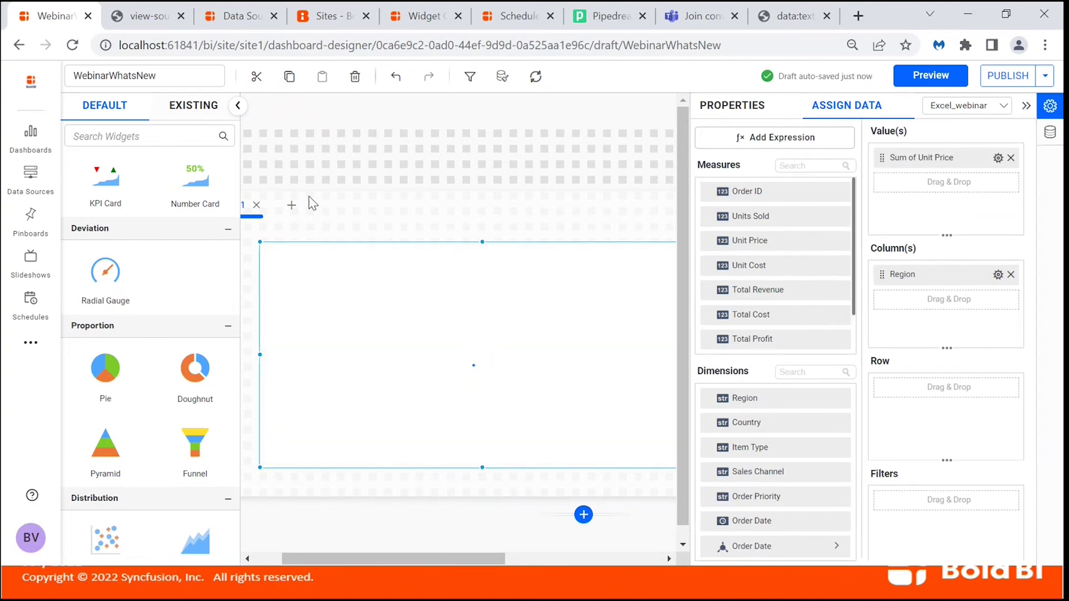
{"action": "left_click", "coordinate": [291, 205]}
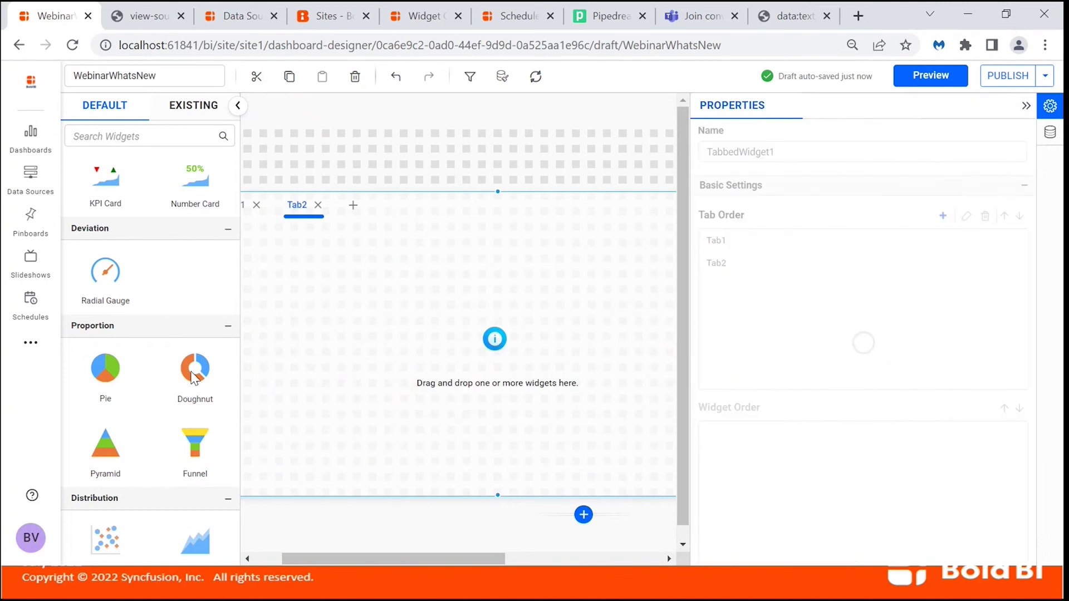
Put a doughnut of Sum of Units Sold by Item Type in Tab2, then add Tab3.
{"action": "left_click_drag", "start_coordinate": [179, 381], "coordinate": [259, 239]}
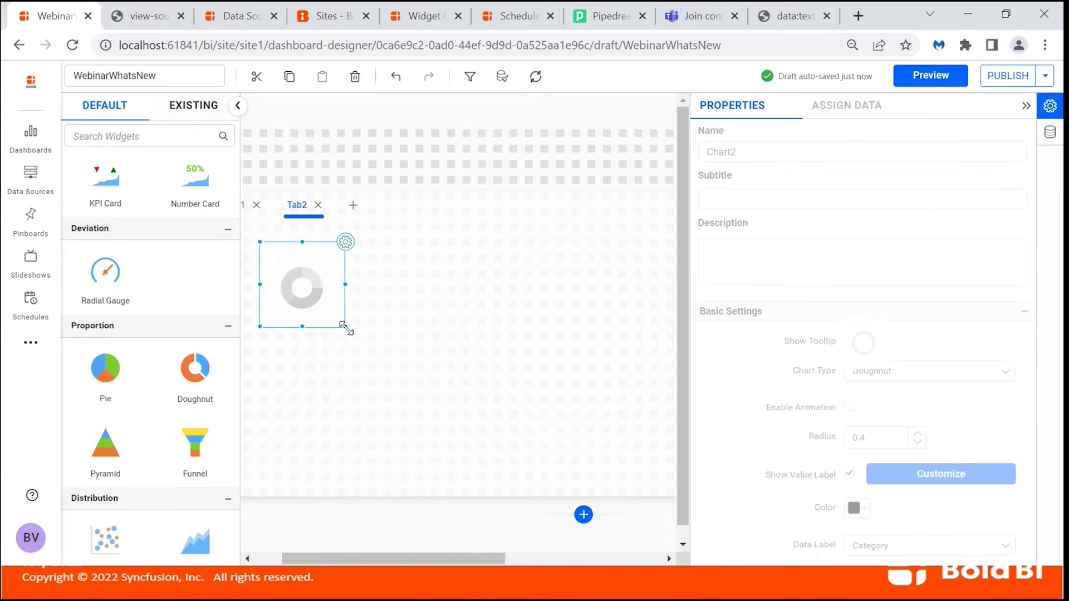
{"action": "left_click_drag", "start_coordinate": [345, 326], "coordinate": [650, 468]}
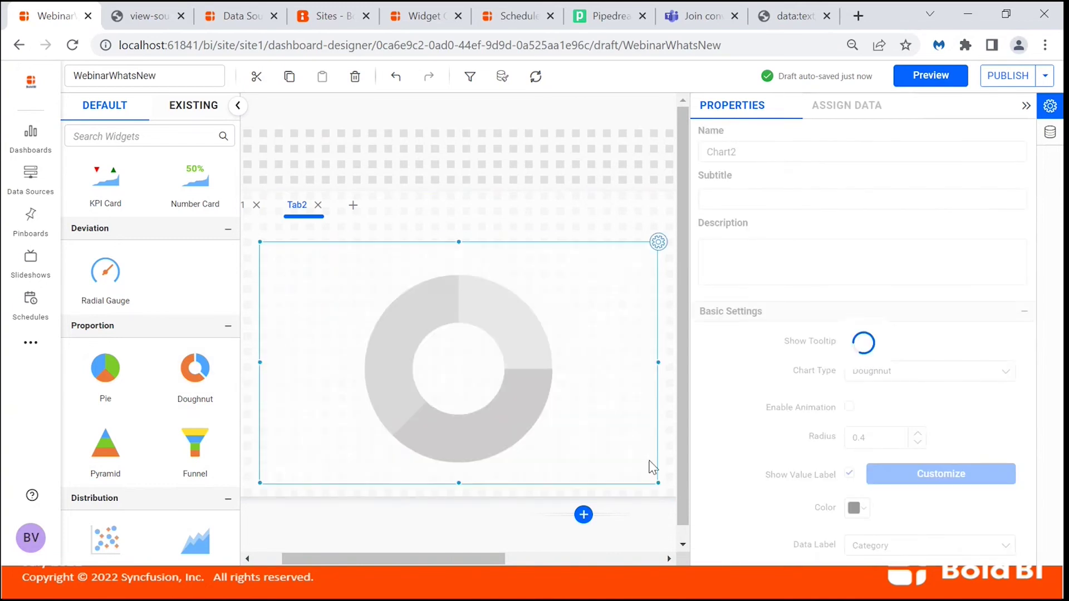
{"action": "left_click", "coordinate": [867, 114]}
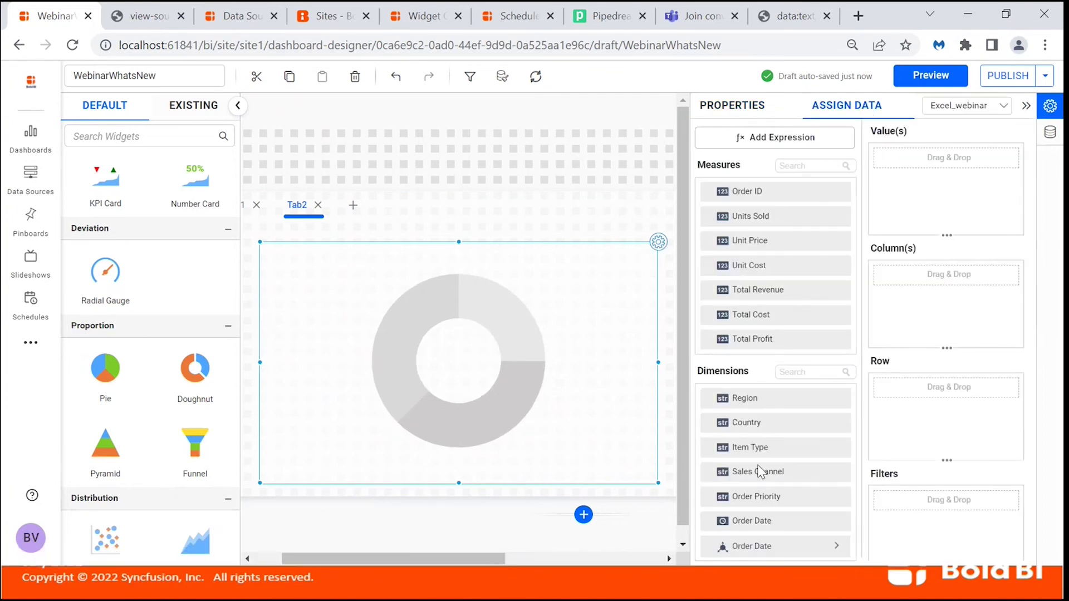
{"action": "left_click_drag", "start_coordinate": [807, 443], "coordinate": [913, 278]}
{"action": "left_click_drag", "start_coordinate": [885, 214], "coordinate": [901, 183]}
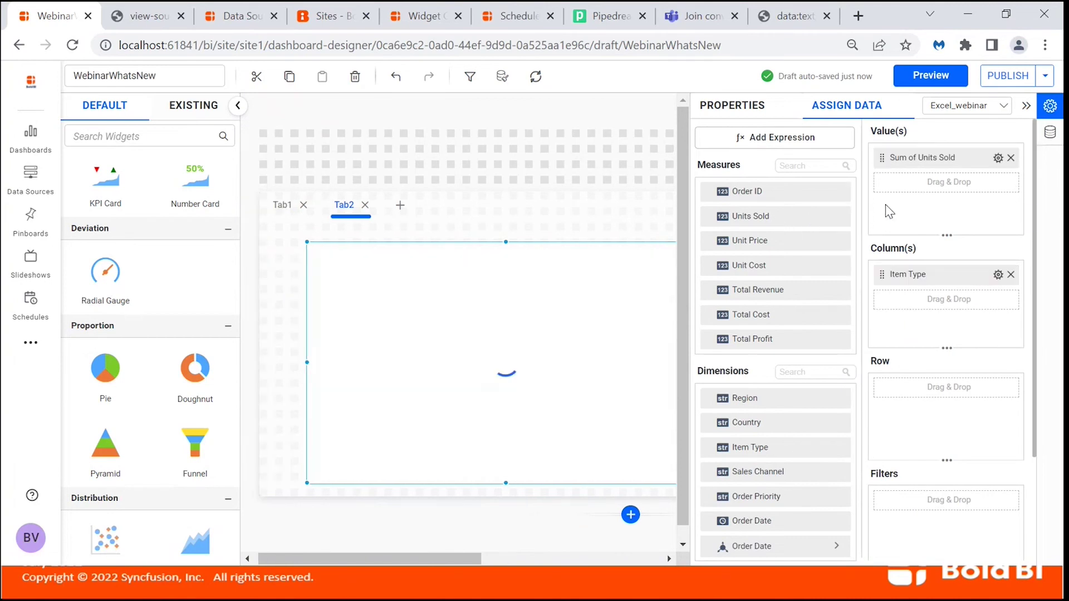
{"action": "left_click", "coordinate": [400, 206]}
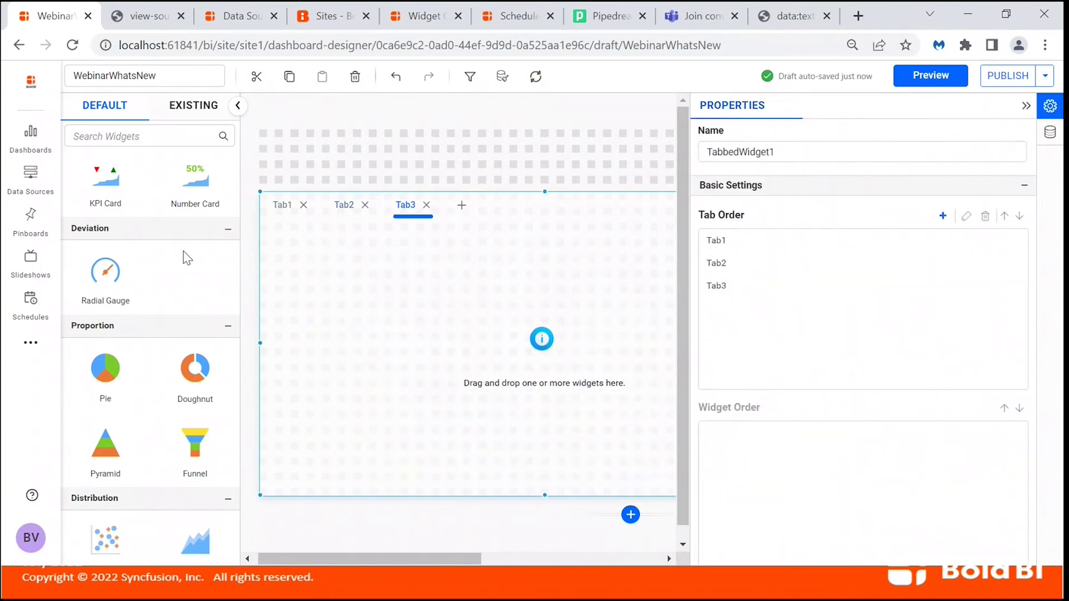
Fill Tab3 with a map using Country as location name and Units Sold as location value.
{"action": "scroll", "coordinate": [187, 257], "scroll_direction": "up", "scroll_amount": 10}
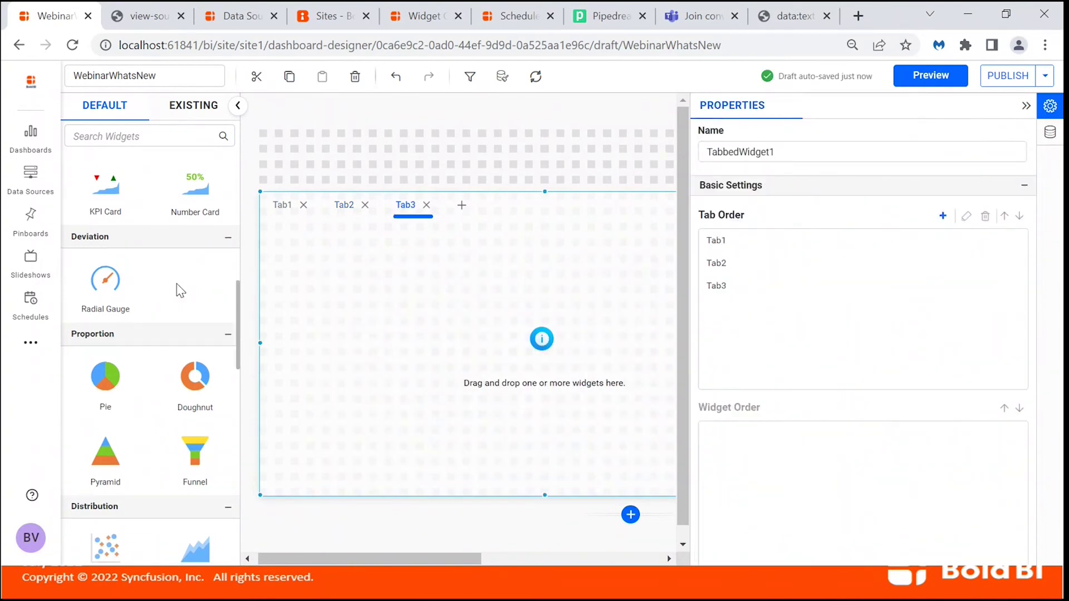
{"action": "scroll", "coordinate": [171, 346], "scroll_direction": "down", "scroll_amount": 2}
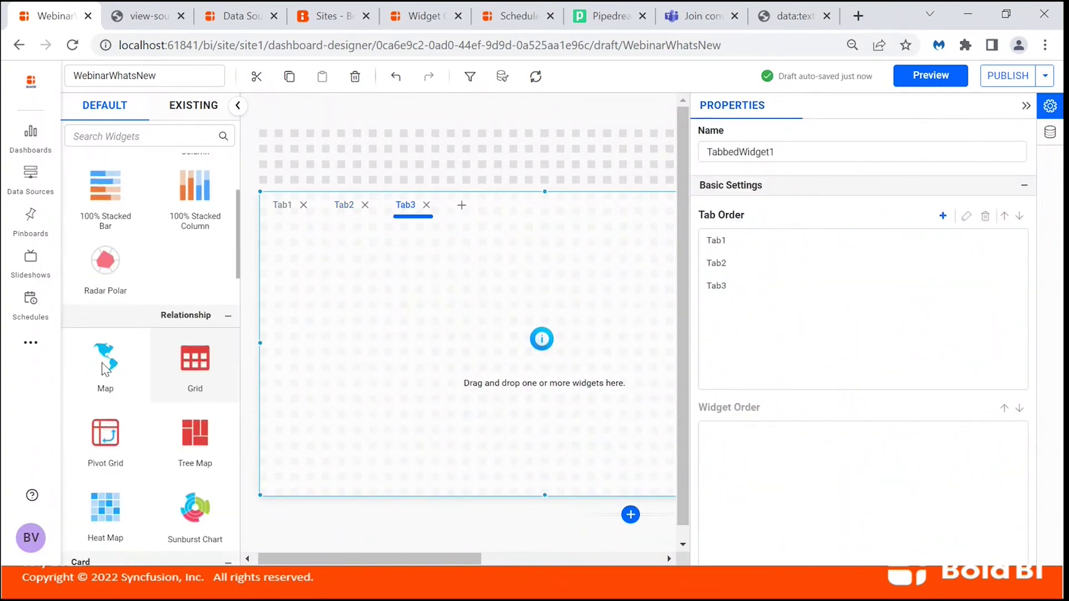
{"action": "left_click_drag", "start_coordinate": [94, 356], "coordinate": [344, 250]}
{"action": "left_click_drag", "start_coordinate": [476, 355], "coordinate": [672, 467]}
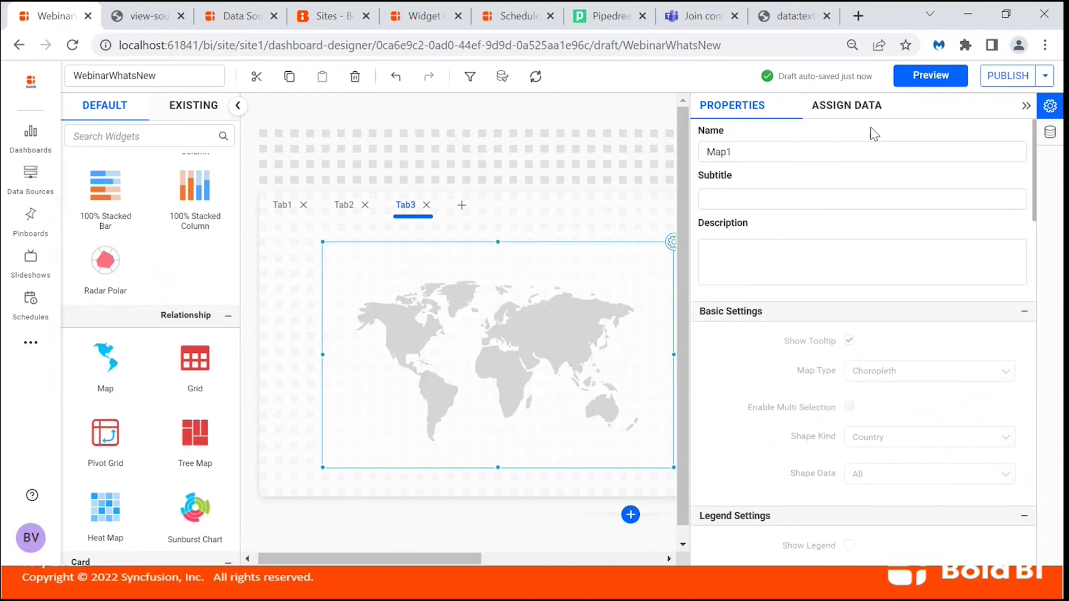
{"action": "left_click", "coordinate": [861, 111]}
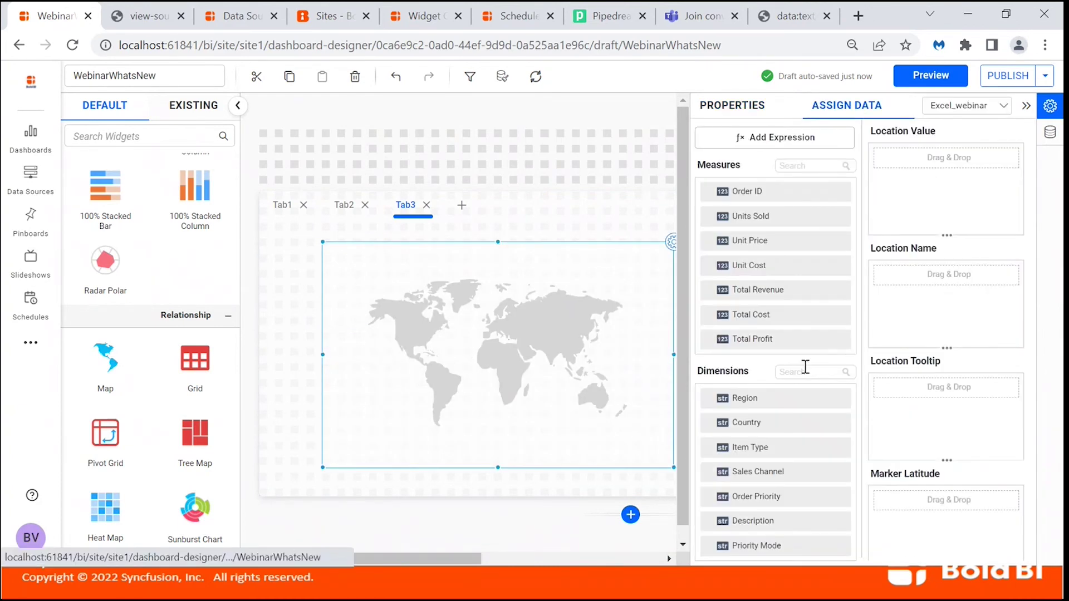
{"action": "left_click_drag", "start_coordinate": [768, 423], "coordinate": [896, 325]}
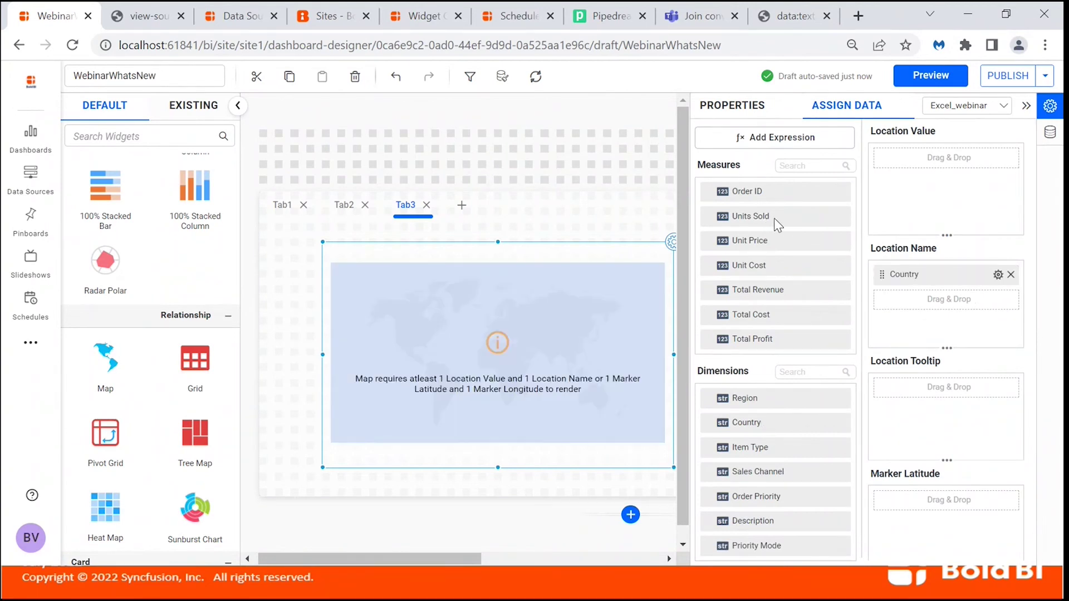
{"action": "left_click_drag", "start_coordinate": [799, 215], "coordinate": [896, 197]}
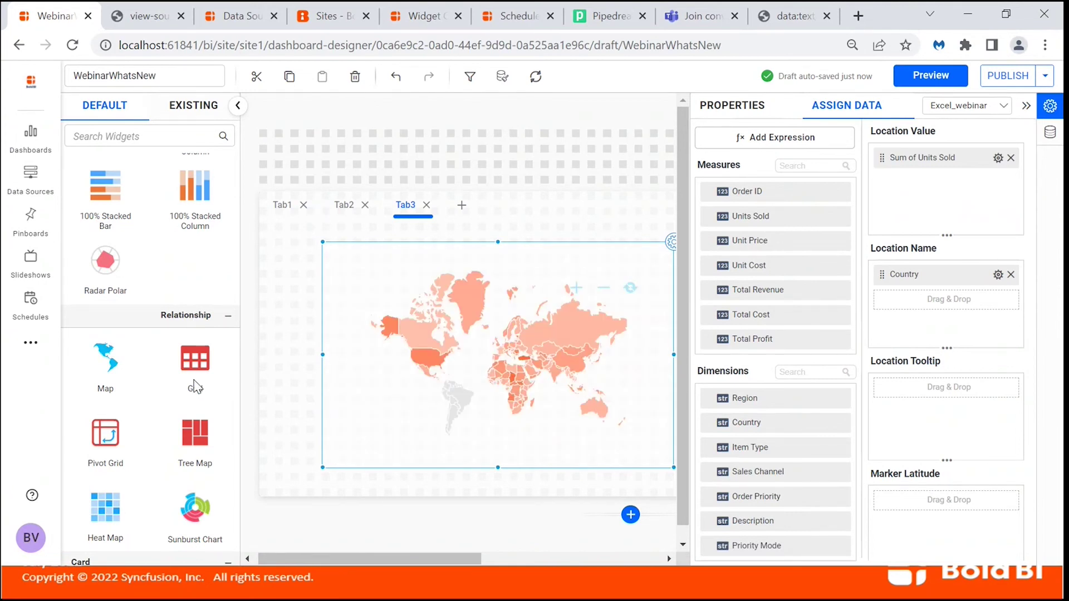
{"action": "scroll", "coordinate": [239, 226], "scroll_direction": "down", "scroll_amount": 6}
{"action": "scroll", "coordinate": [191, 374], "scroll_direction": "down", "scroll_amount": 8}
{"action": "scroll", "coordinate": [191, 380], "scroll_direction": "down", "scroll_amount": 3}
Place a widened list box at the top, add 4 dashboard rows, and move the tabbed widget down.
{"action": "left_click_drag", "start_coordinate": [109, 273], "coordinate": [295, 143]}
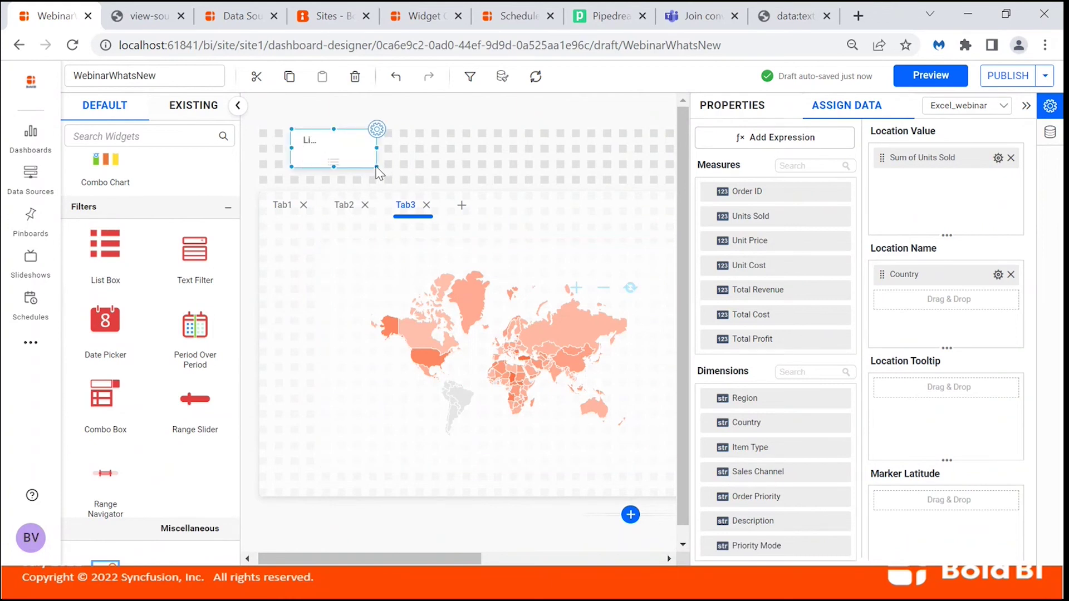
{"action": "left_click_drag", "start_coordinate": [377, 167], "coordinate": [537, 165]}
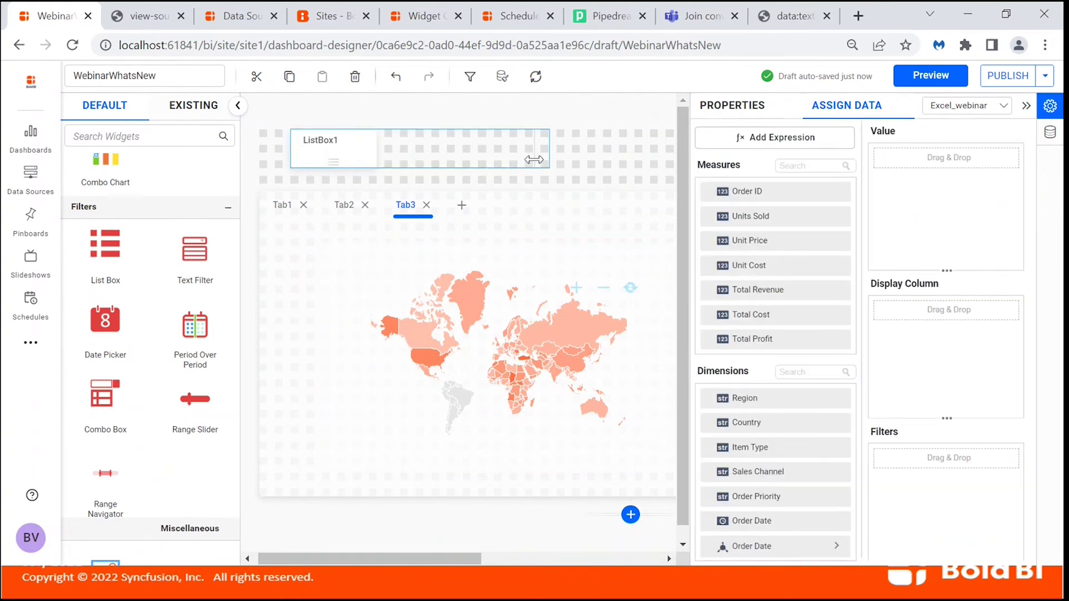
{"action": "left_click", "coordinate": [523, 206]}
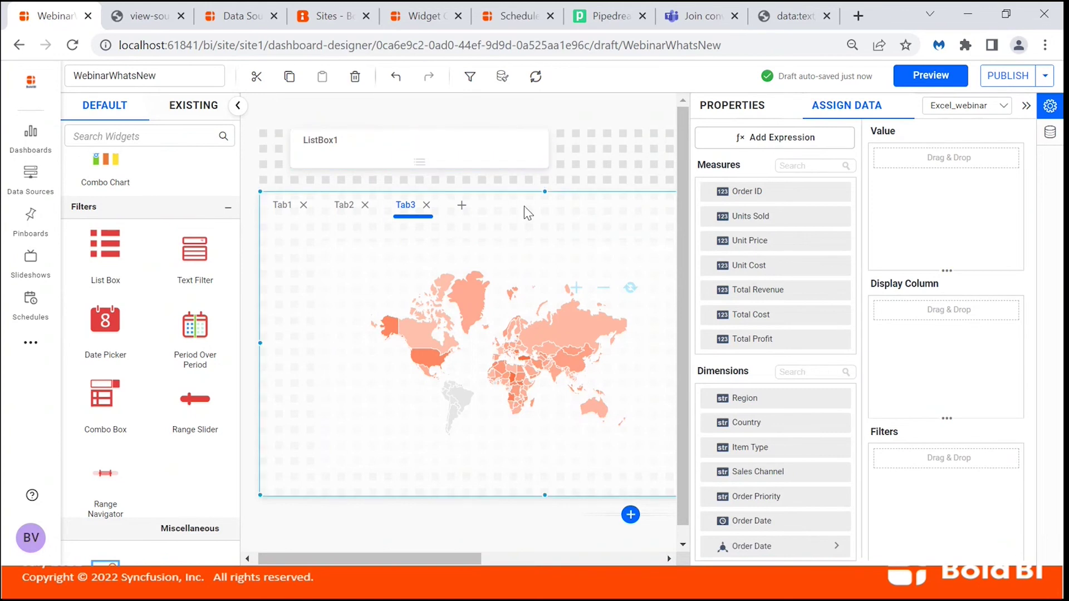
{"action": "left_click", "coordinate": [631, 515]}
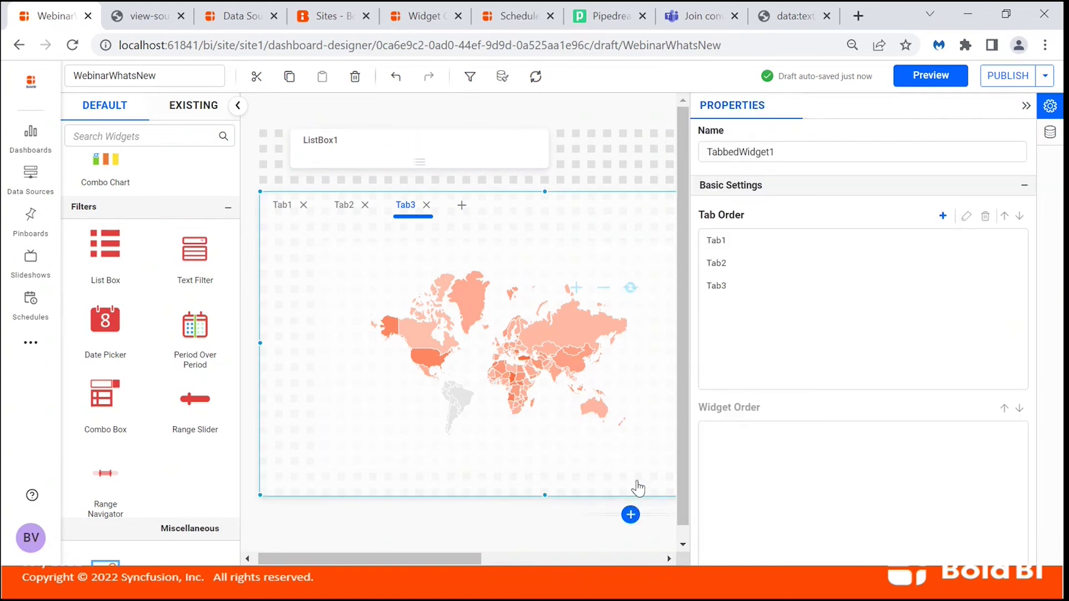
{"action": "left_click", "coordinate": [658, 445]}
{"action": "left_click", "coordinate": [658, 445]}
{"action": "left_click", "coordinate": [657, 444]}
{"action": "left_click", "coordinate": [657, 444]}
{"action": "left_click", "coordinate": [627, 490]}
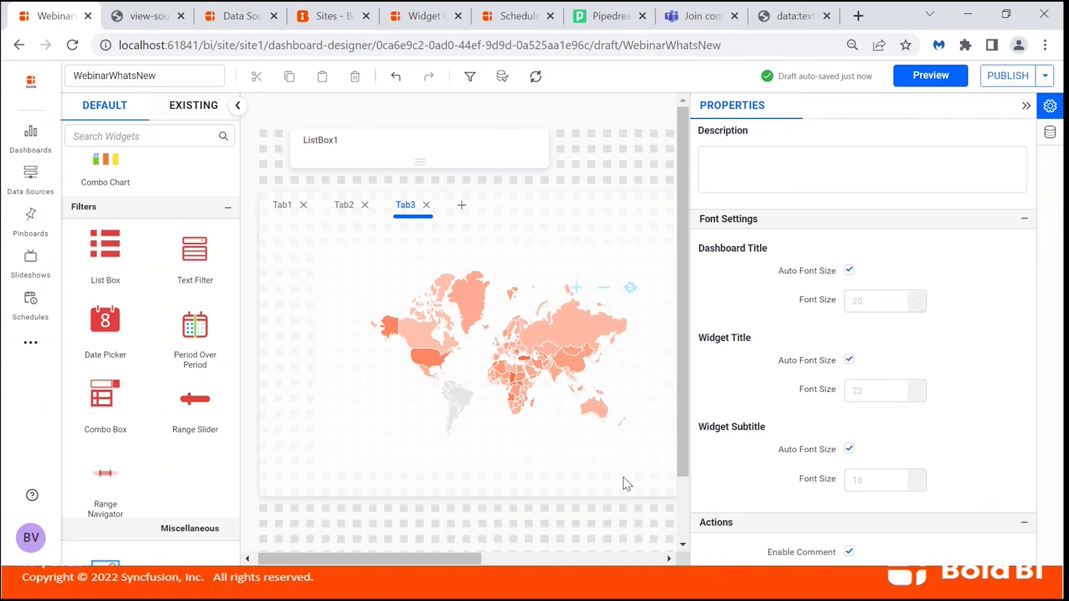
{"action": "left_click", "coordinate": [579, 212]}
{"action": "left_click_drag", "start_coordinate": [561, 212], "coordinate": [565, 256]}
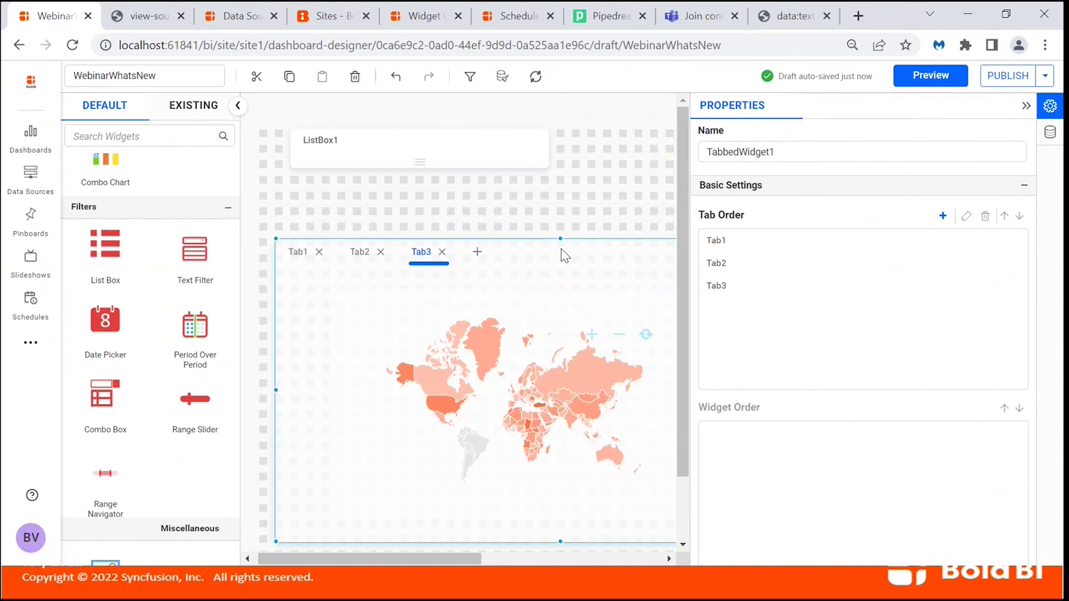
Make the list box taller and bind Region as its value.
{"action": "left_click", "coordinate": [425, 156]}
{"action": "left_click_drag", "start_coordinate": [420, 168], "coordinate": [420, 214]}
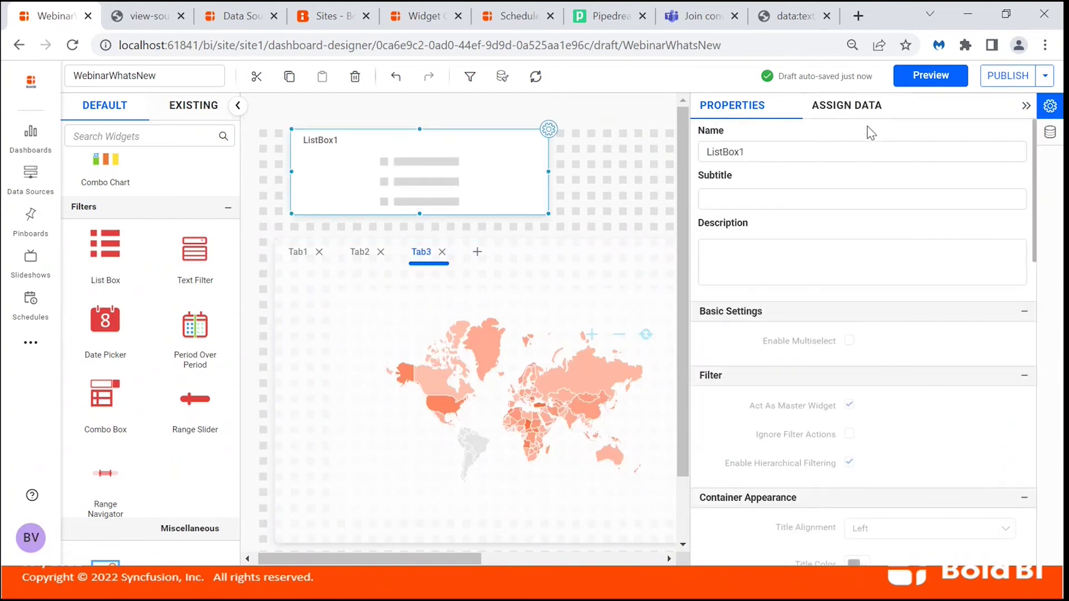
{"action": "left_click", "coordinate": [846, 108]}
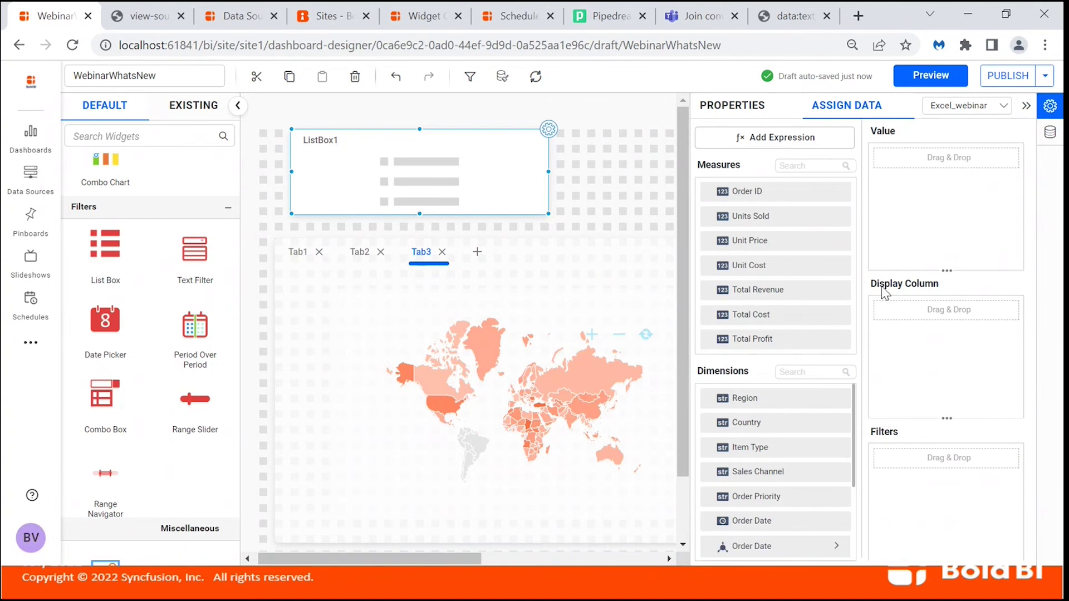
{"action": "left_click_drag", "start_coordinate": [774, 401], "coordinate": [891, 236]}
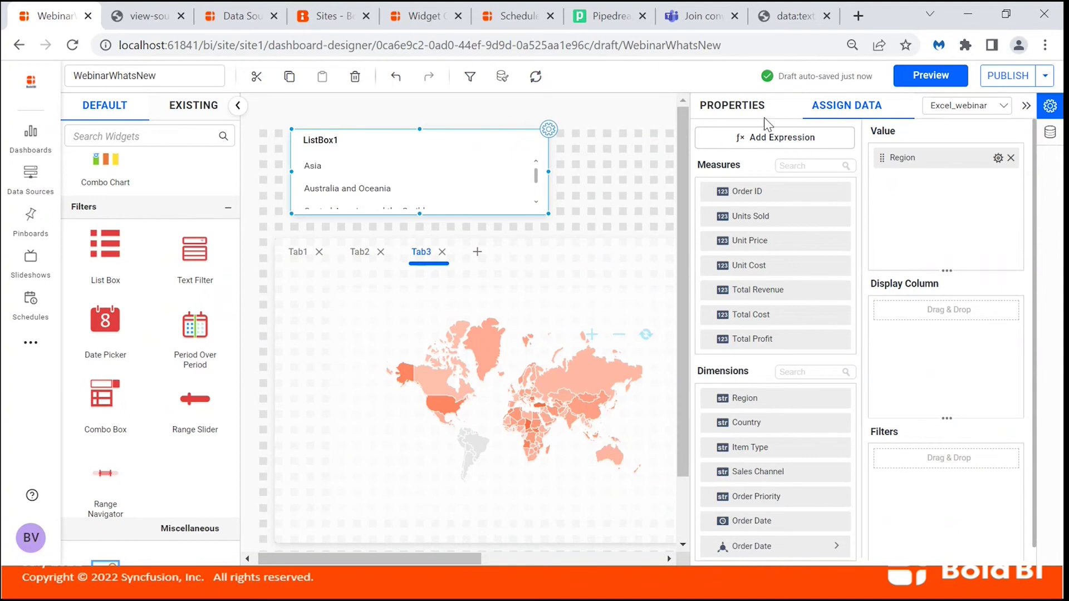
Enable ListBox1's Inter Widget Linking to TabbedWidget1, then preview the dashboard.
{"action": "left_click", "coordinate": [732, 106]}
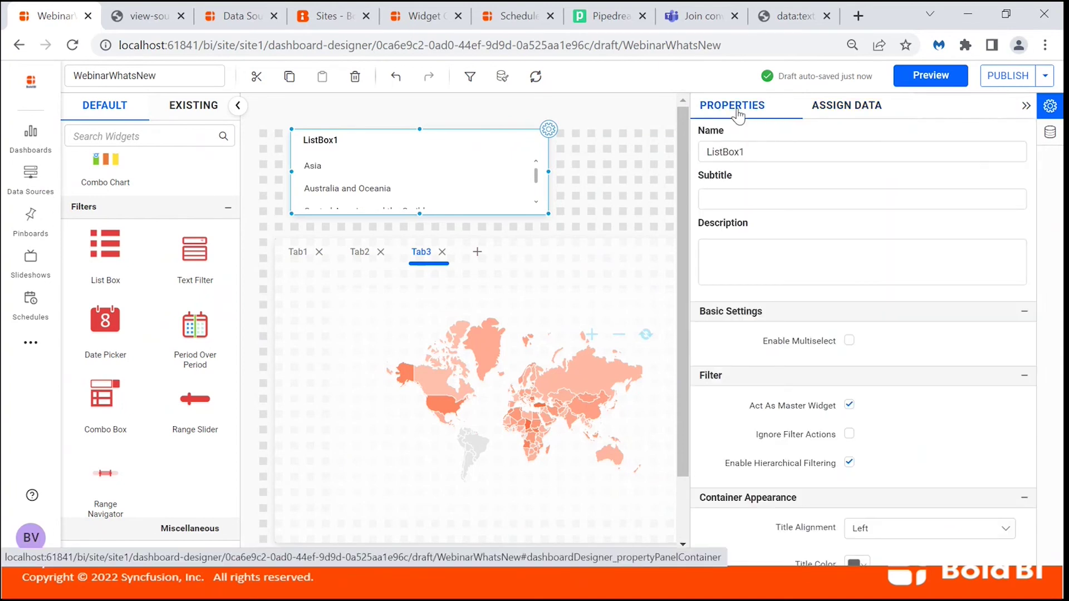
{"action": "scroll", "coordinate": [895, 414], "scroll_direction": "down", "scroll_amount": 6}
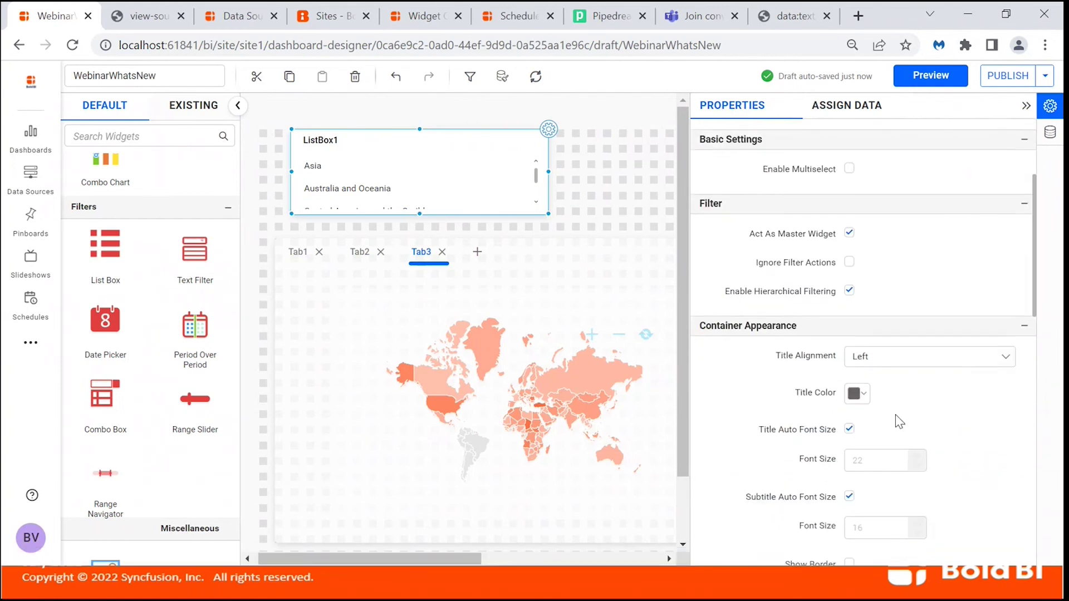
{"action": "scroll", "coordinate": [895, 414], "scroll_direction": "down", "scroll_amount": 7}
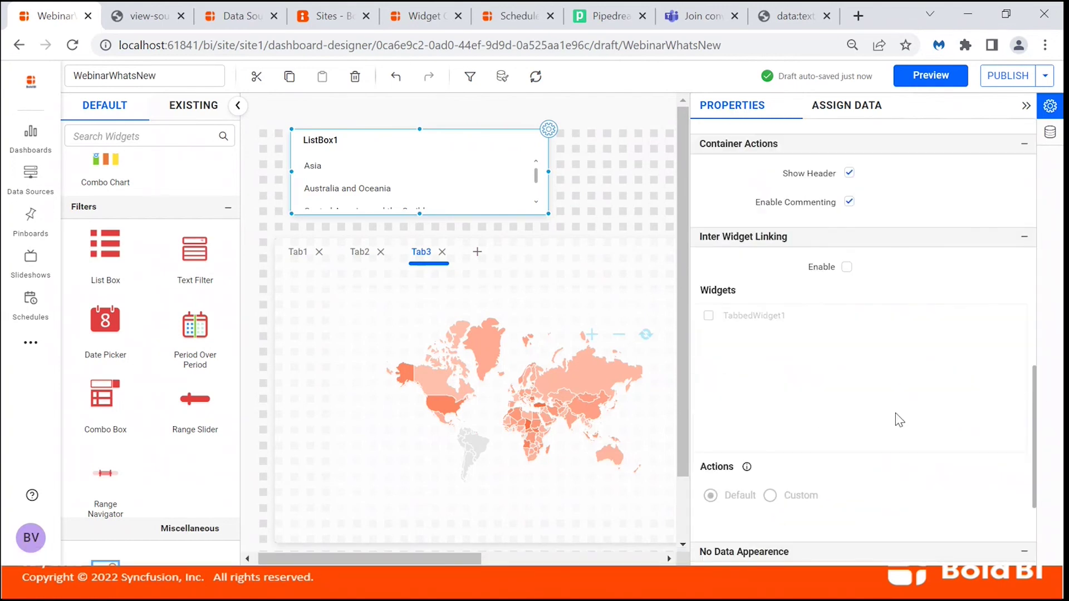
{"action": "left_click", "coordinate": [847, 267]}
{"action": "scroll", "coordinate": [877, 279], "scroll_direction": "down", "scroll_amount": 1}
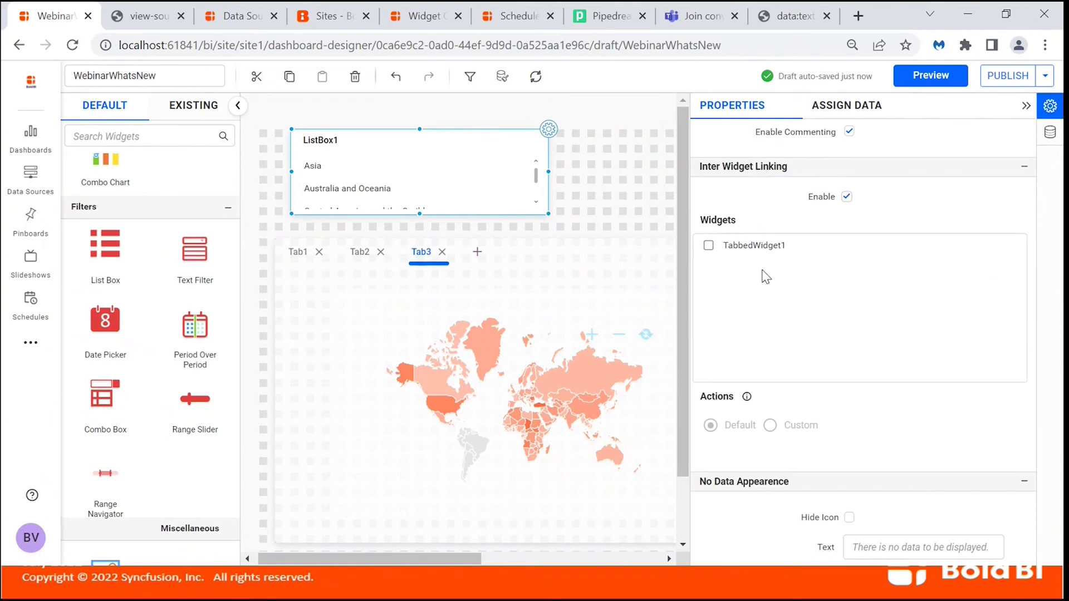
{"action": "left_click", "coordinate": [708, 246]}
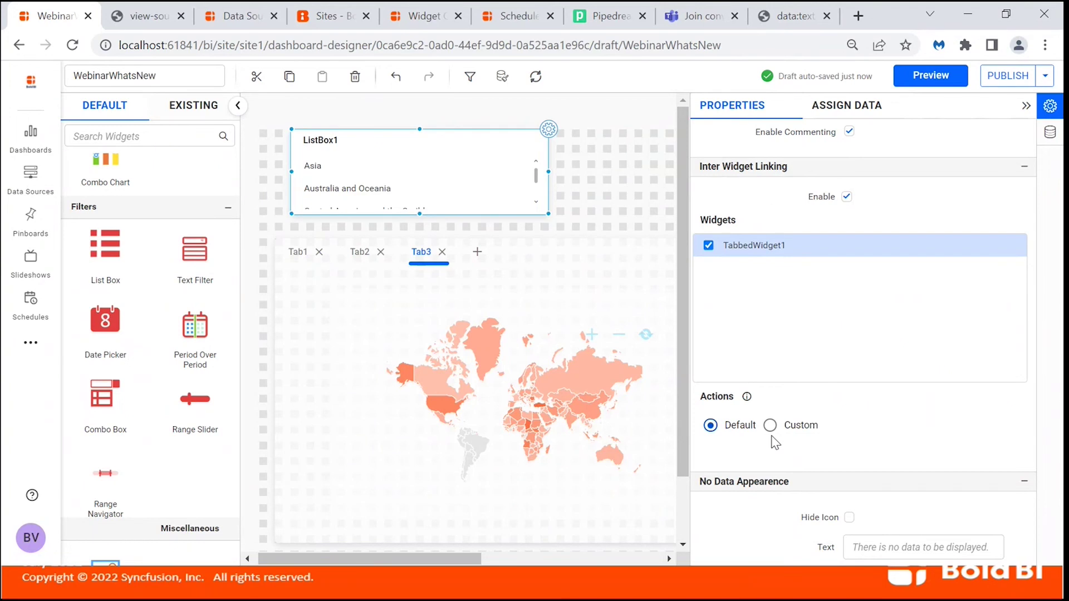
{"action": "left_click", "coordinate": [917, 87]}
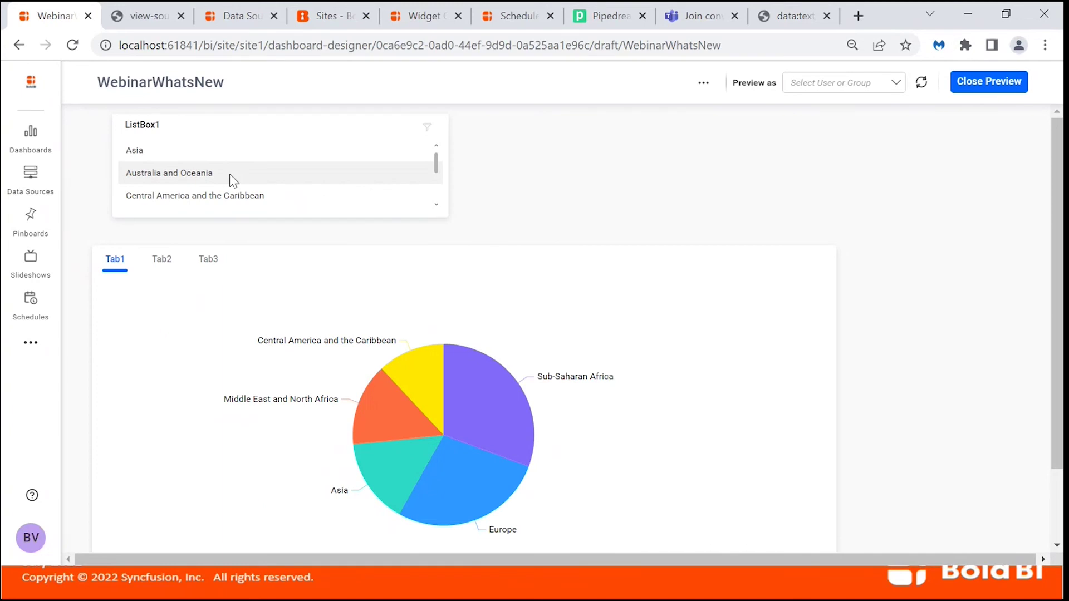
Filter by Australia and Oceania, Central America and the Caribbean, Asia, then North America.
{"action": "left_click", "coordinate": [229, 173]}
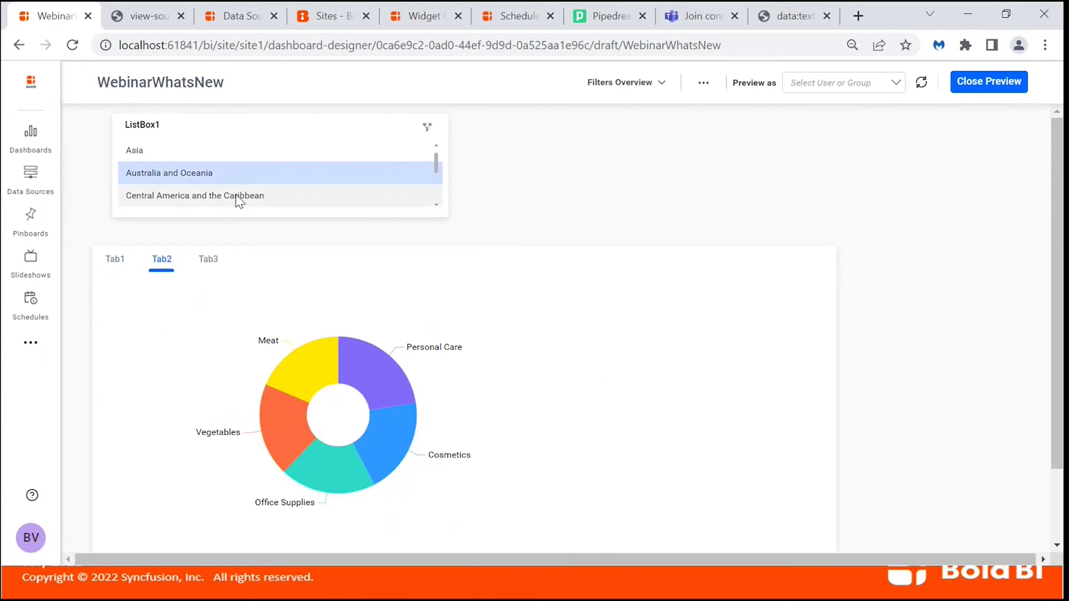
{"action": "left_click", "coordinate": [239, 198]}
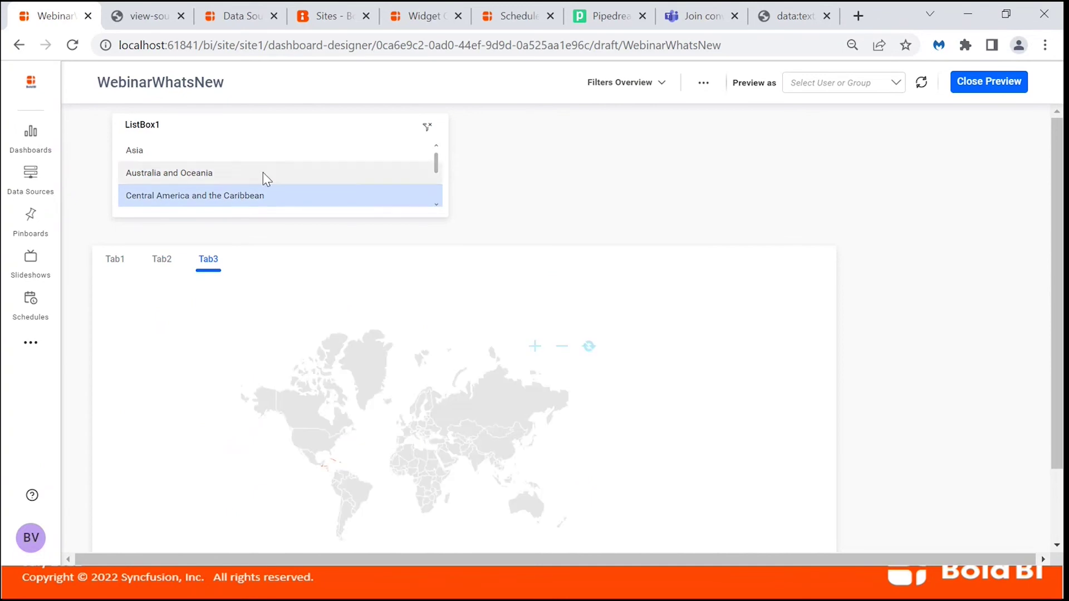
{"action": "scroll", "coordinate": [265, 179], "scroll_direction": "down", "scroll_amount": 1}
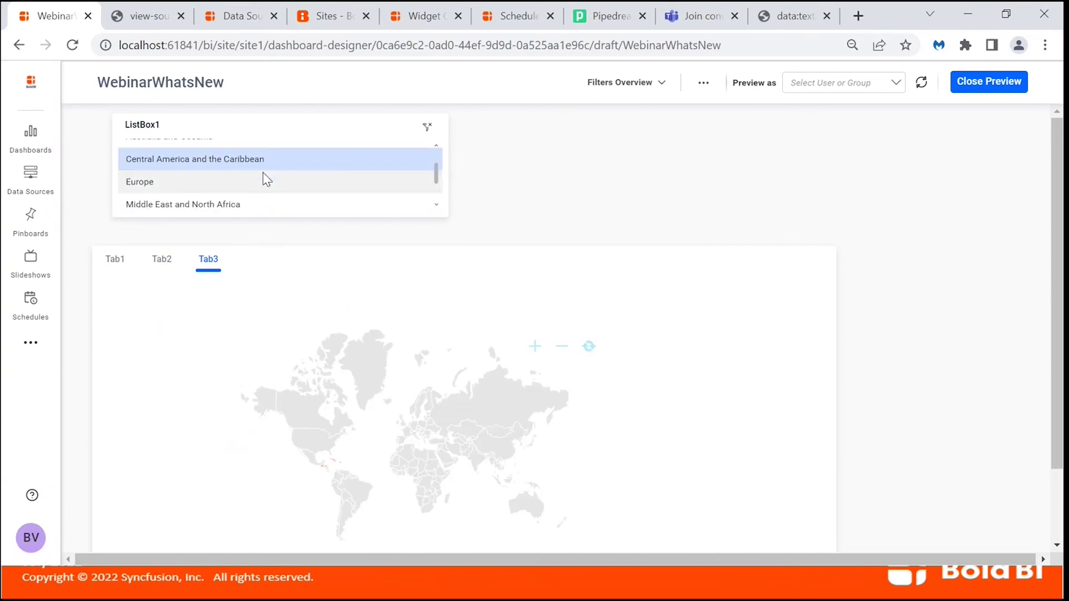
{"action": "scroll", "coordinate": [272, 199], "scroll_direction": "down", "scroll_amount": 1}
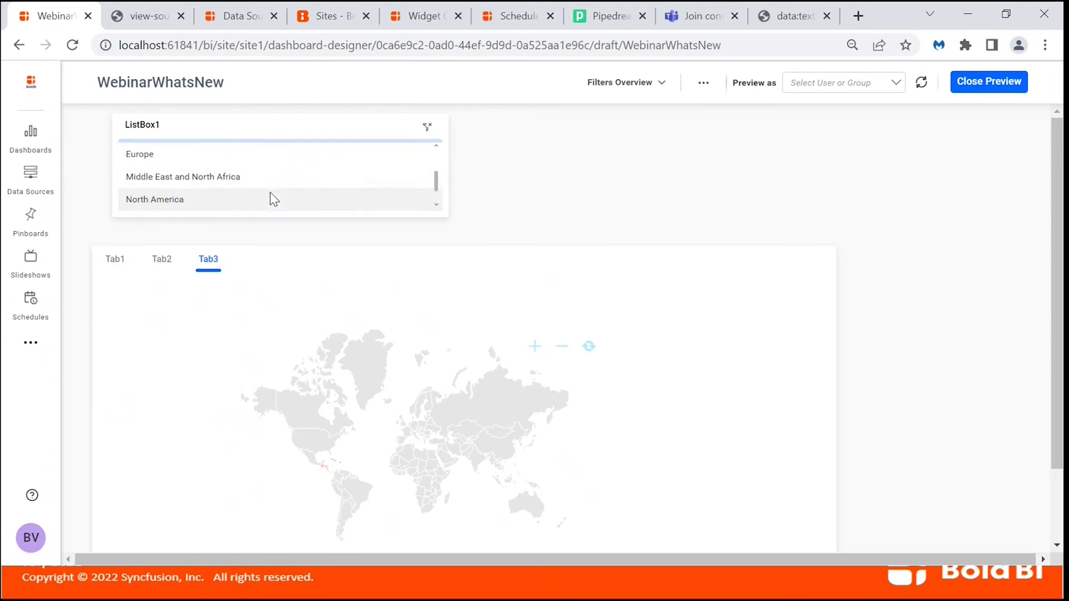
{"action": "scroll", "coordinate": [270, 195], "scroll_direction": "up", "scroll_amount": 3}
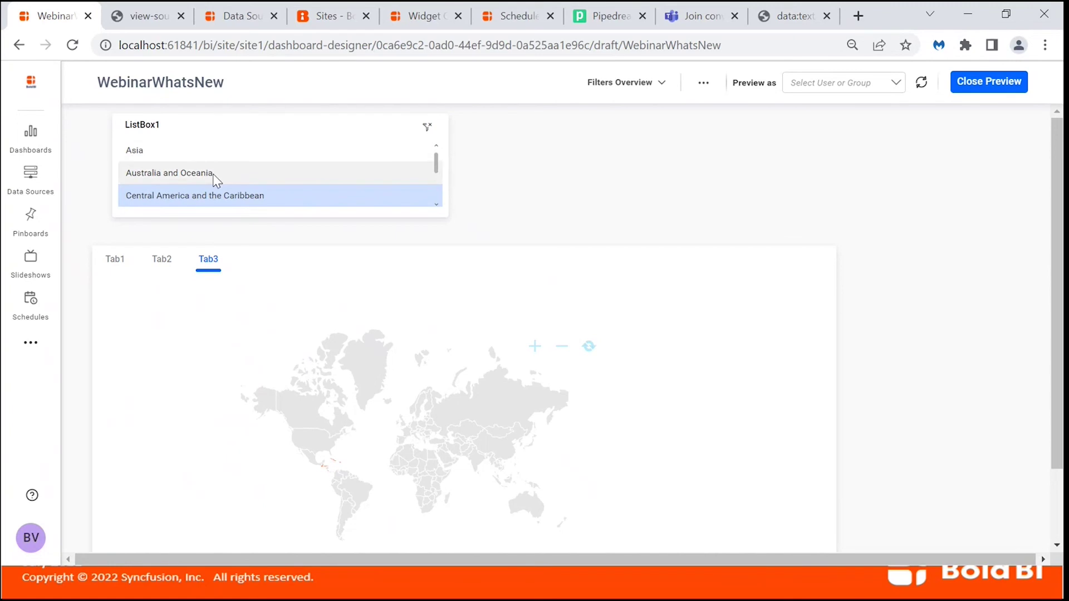
{"action": "left_click", "coordinate": [216, 177]}
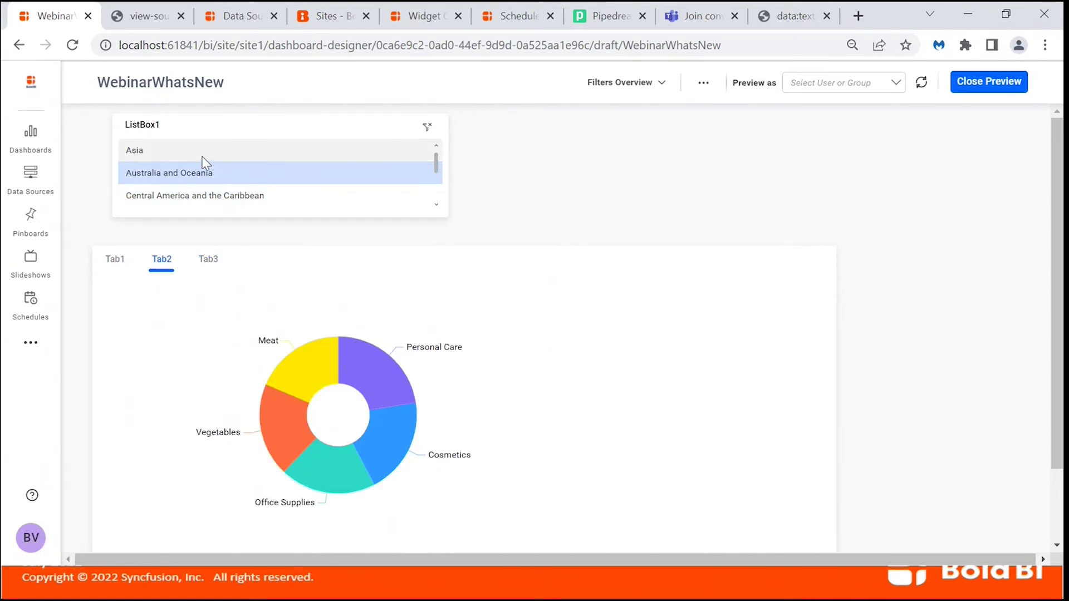
{"action": "left_click", "coordinate": [203, 157]}
{"action": "scroll", "coordinate": [213, 178], "scroll_direction": "down", "scroll_amount": 3}
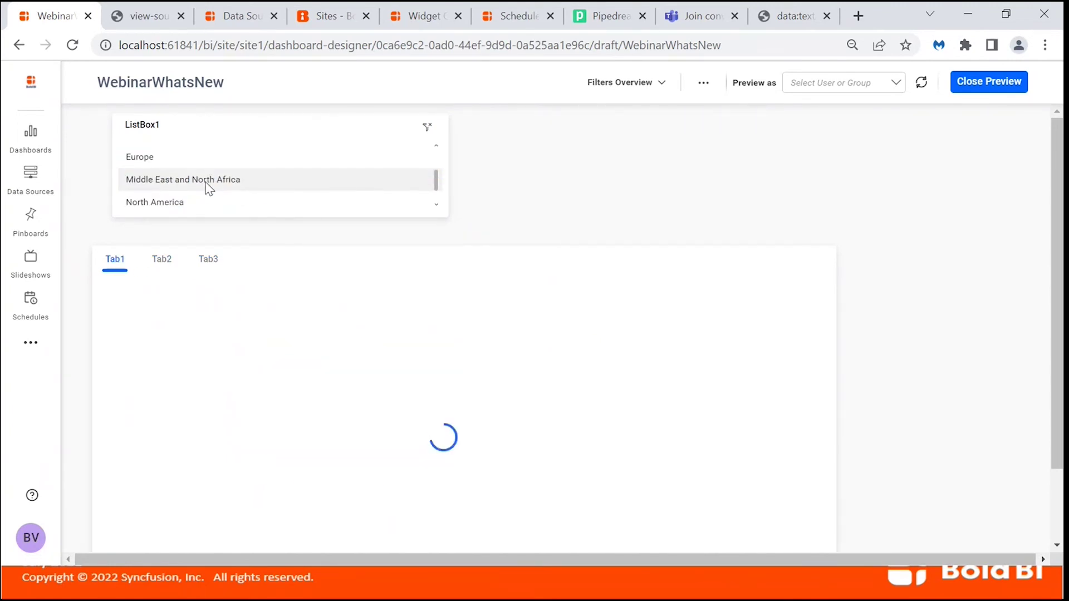
{"action": "left_click", "coordinate": [201, 203]}
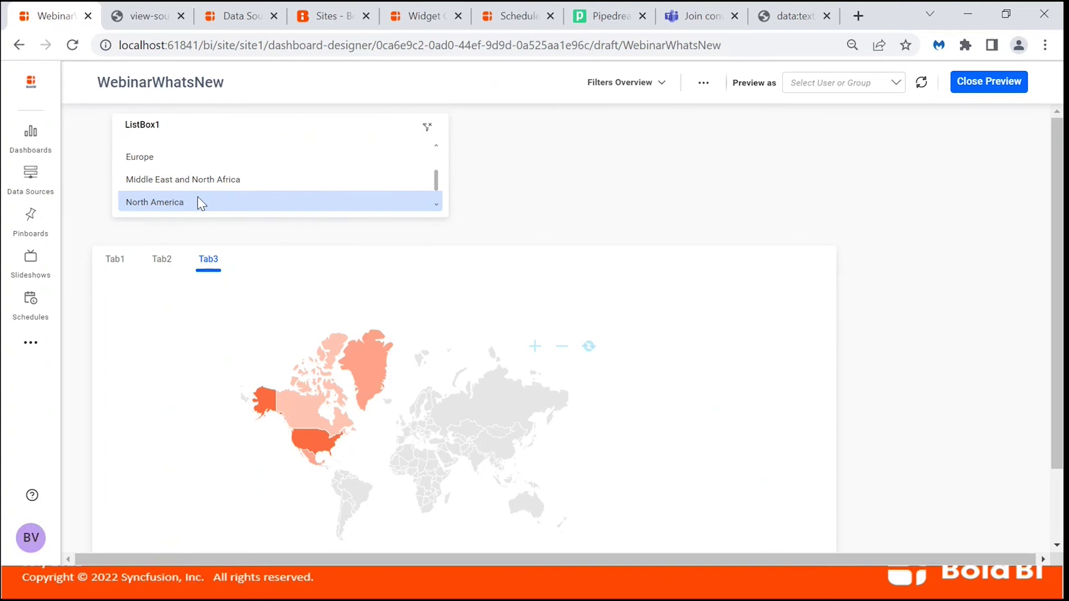
Make ListBox1's link to TabbedWidget1 a Custom action with value 2, then preview the dashboard.
{"action": "left_click", "coordinate": [977, 88]}
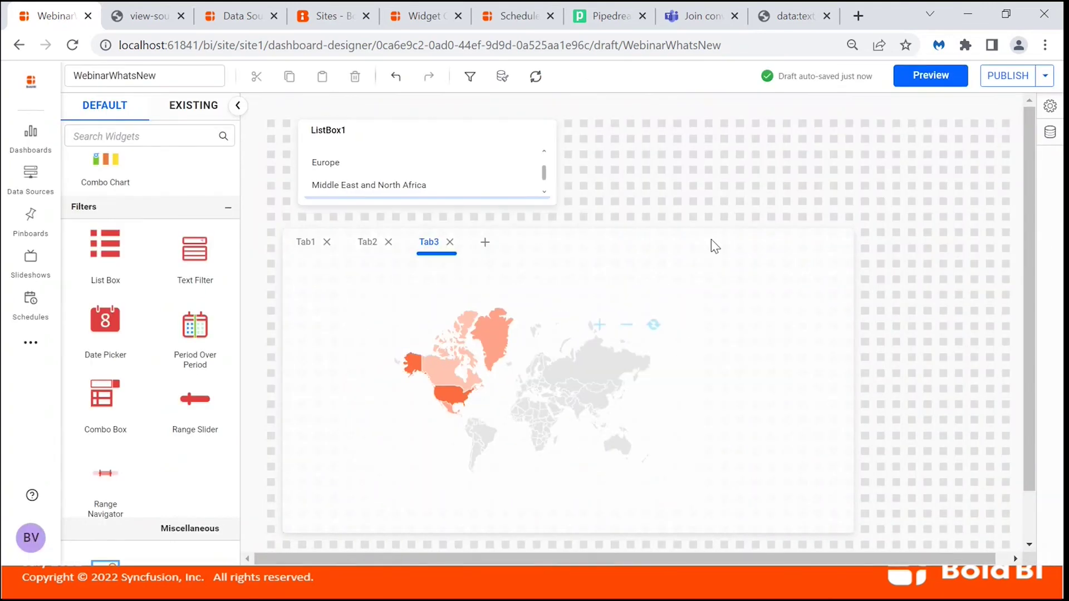
{"action": "scroll", "coordinate": [544, 171], "scroll_direction": "up", "scroll_amount": 2}
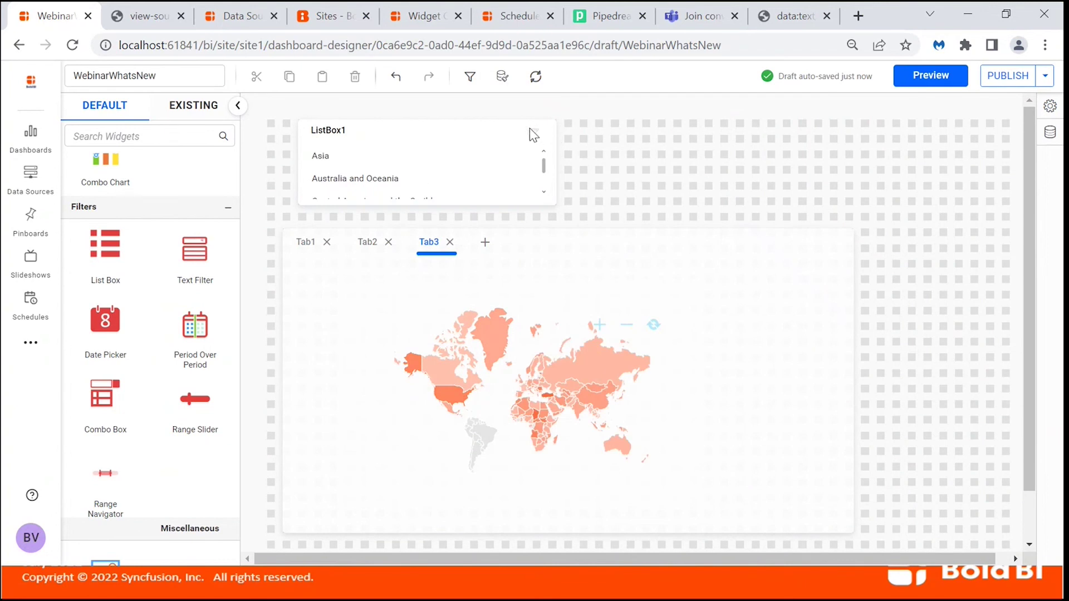
{"action": "left_click", "coordinate": [516, 135]}
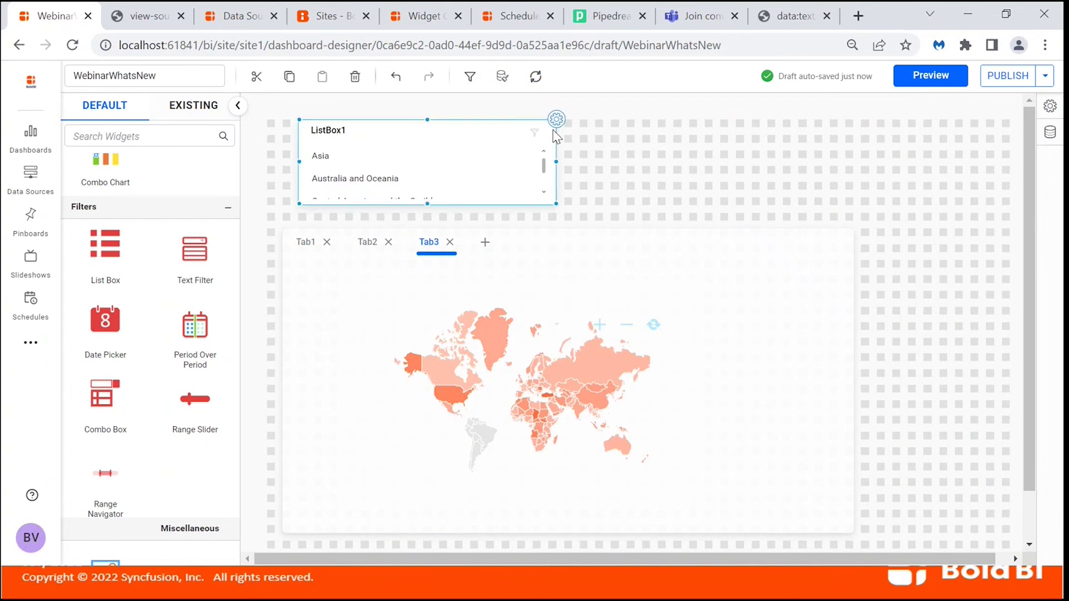
{"action": "left_click", "coordinate": [556, 119]}
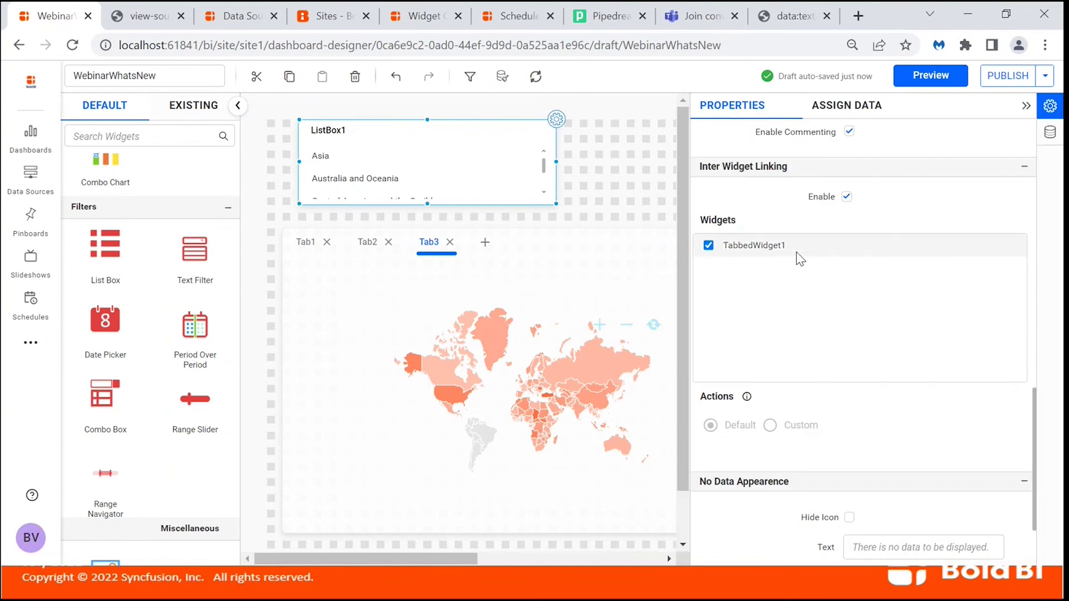
{"action": "left_click", "coordinate": [710, 252]}
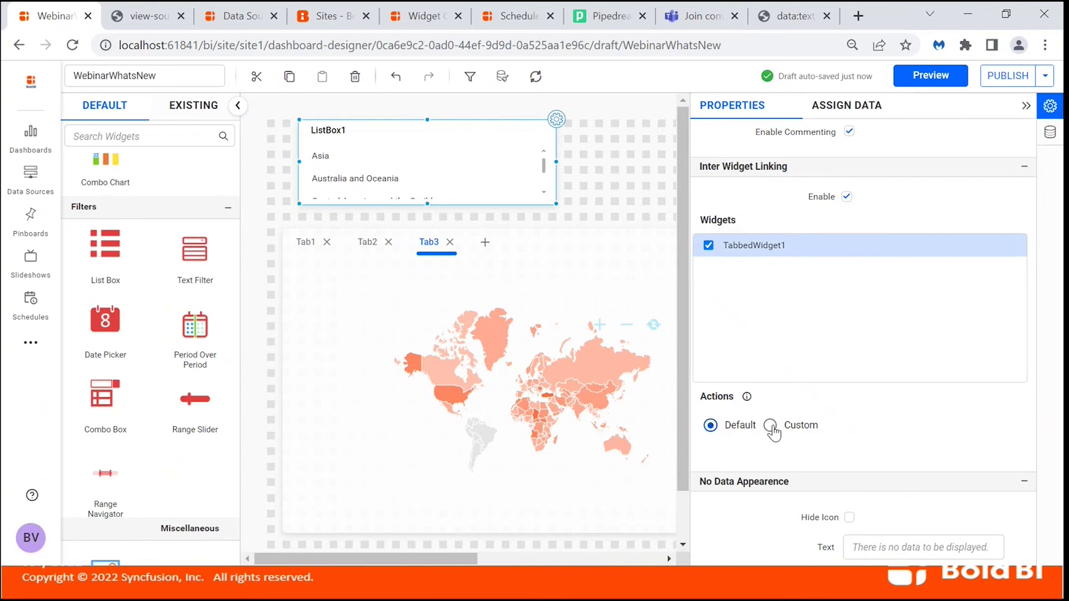
{"action": "left_click", "coordinate": [771, 426]}
{"action": "left_click", "coordinate": [761, 448]}
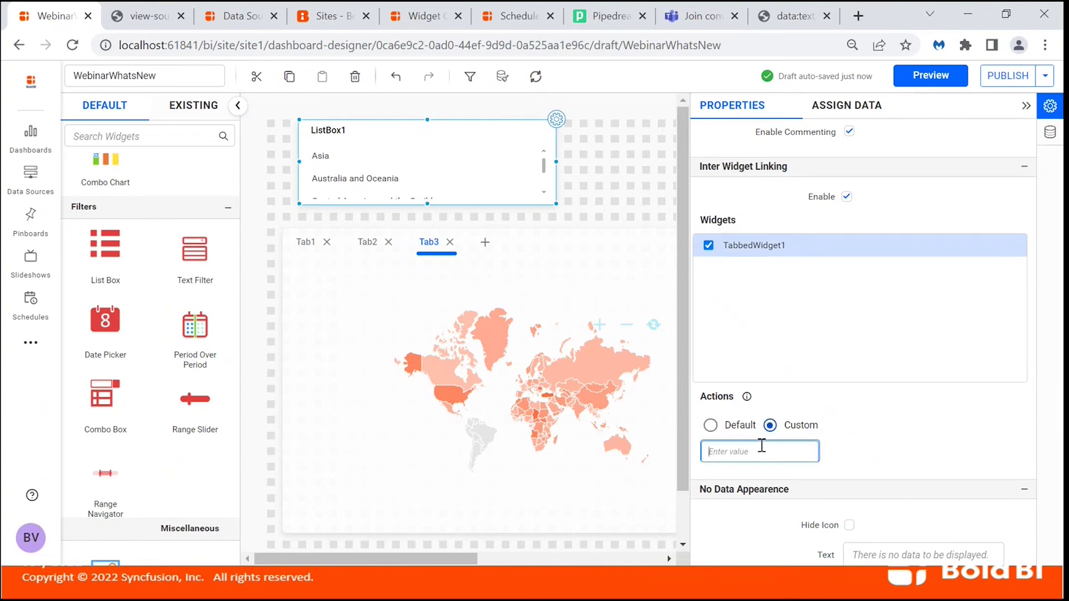
{"action": "type", "text": "2"}
{"action": "left_click", "coordinate": [925, 78]}
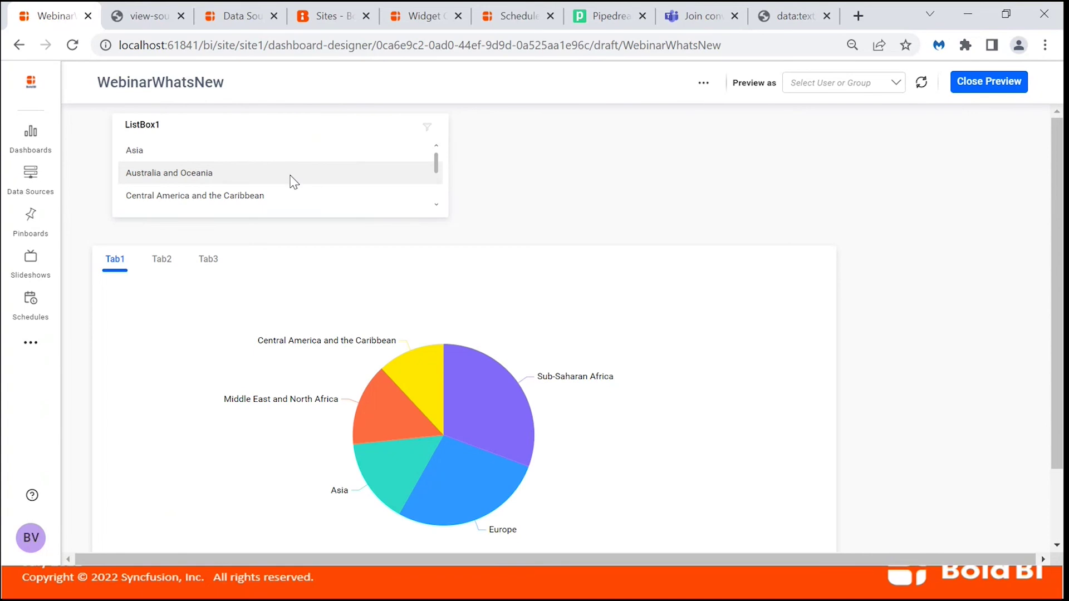
Test the link by picking Australia and Oceania, Central America, Asia and North America, then close preview.
{"action": "left_click", "coordinate": [293, 180]}
{"action": "left_click", "coordinate": [265, 199]}
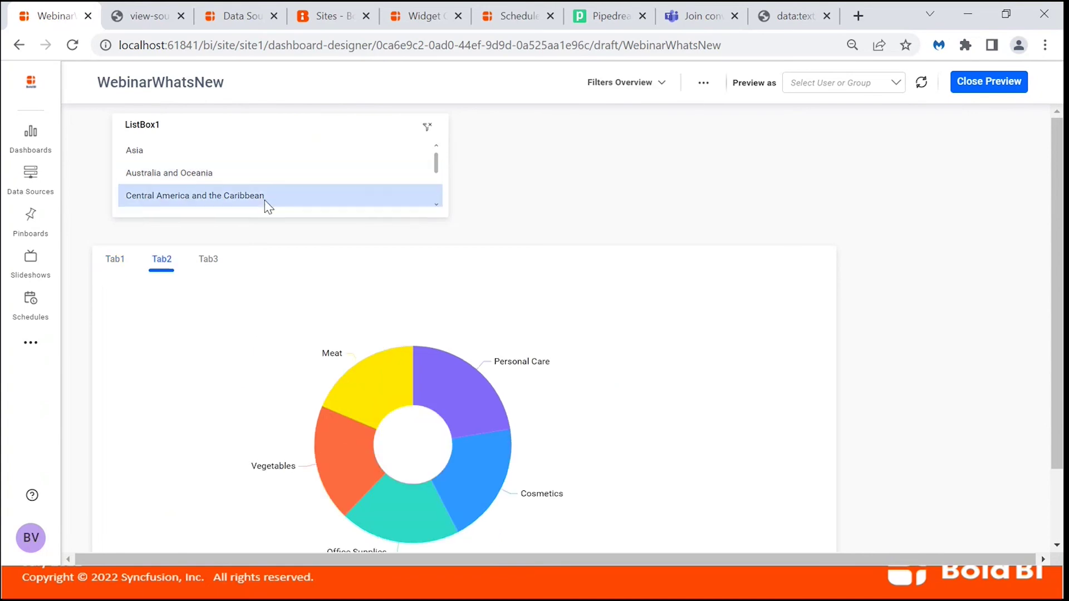
{"action": "left_click", "coordinate": [251, 155]}
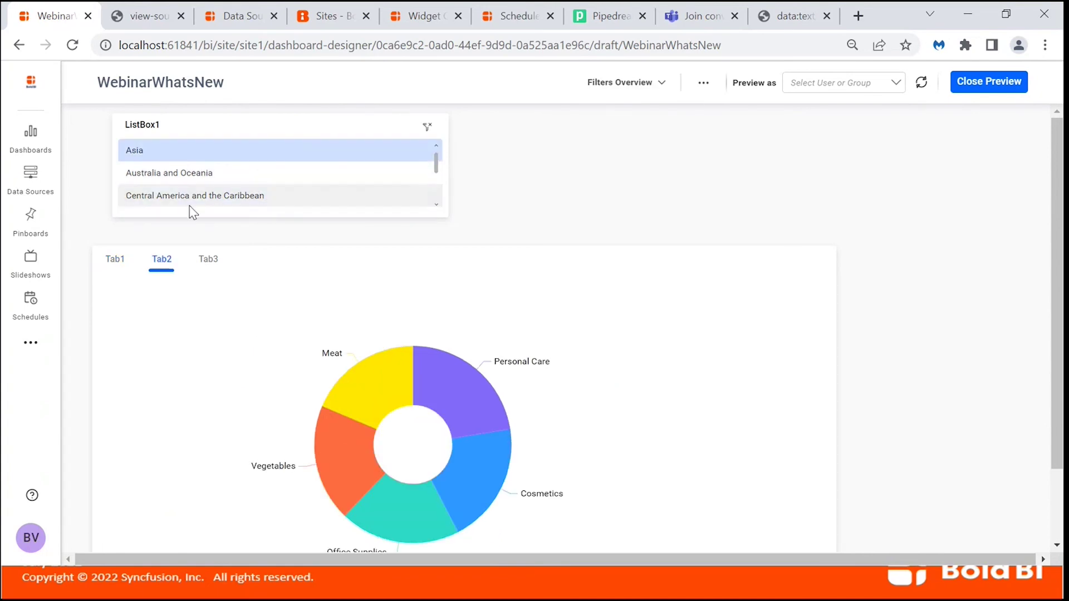
{"action": "left_click", "coordinate": [116, 260]}
{"action": "scroll", "coordinate": [288, 176], "scroll_direction": "down", "scroll_amount": 2}
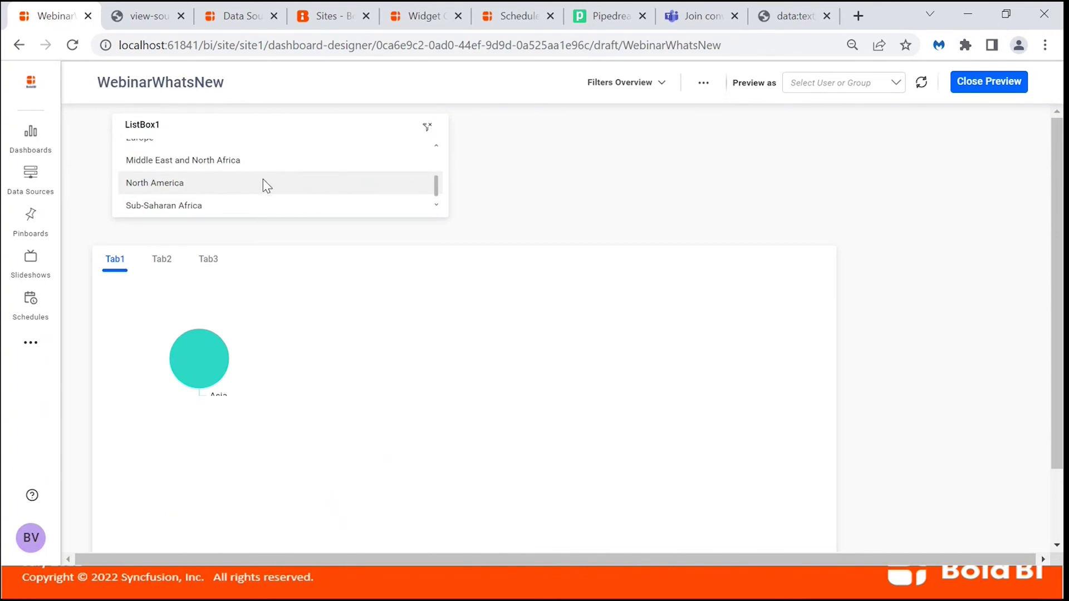
{"action": "left_click", "coordinate": [264, 183]}
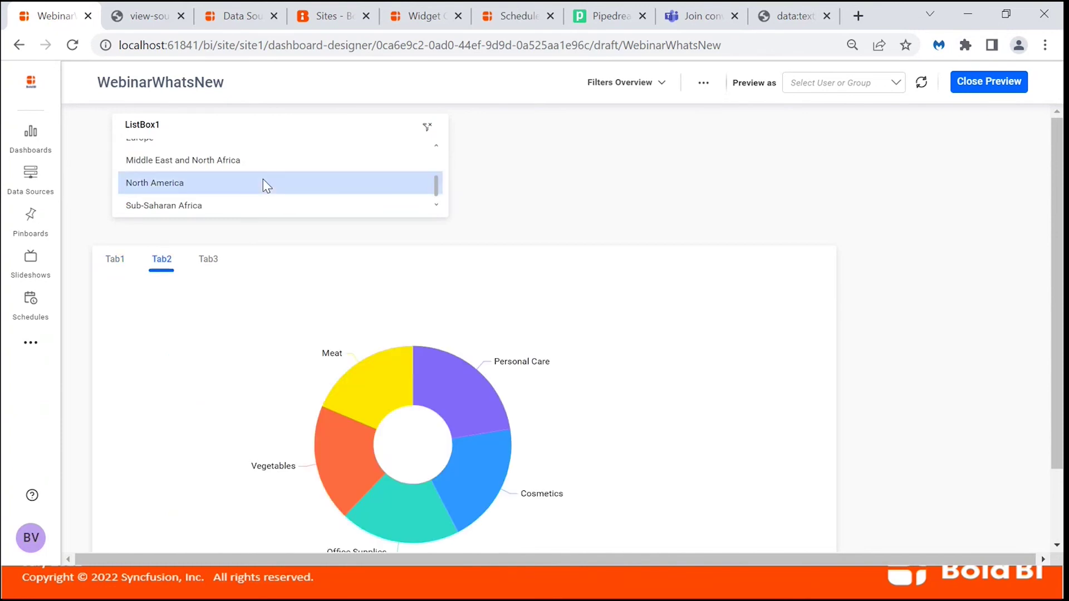
{"action": "left_click", "coordinate": [972, 93]}
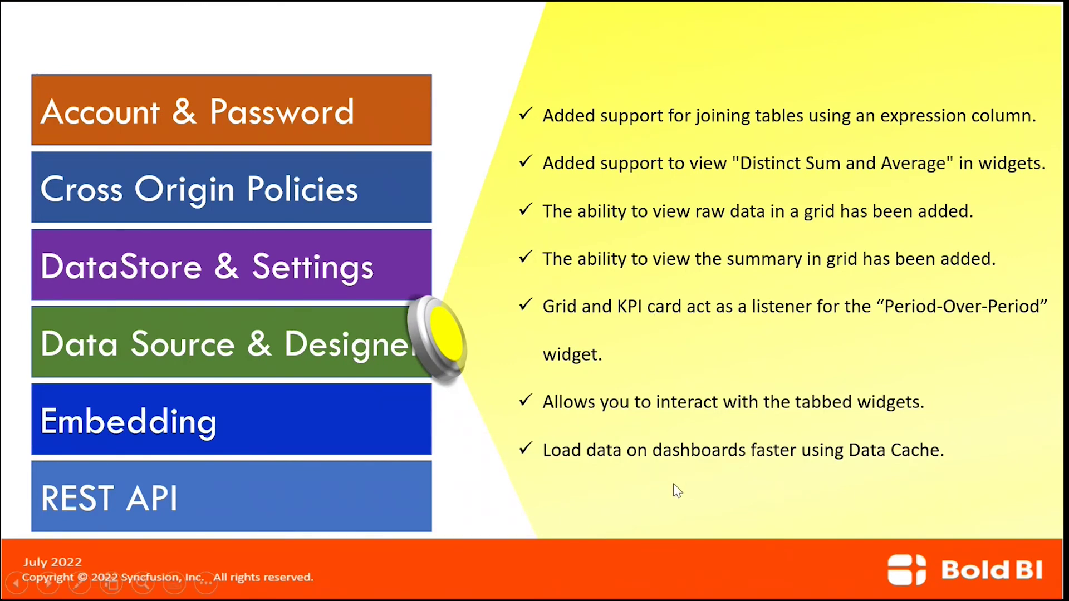
Return to the browser and bring up the All Dashboards list in Bold BI.
{"action": "key", "text": "alt+Tab"}
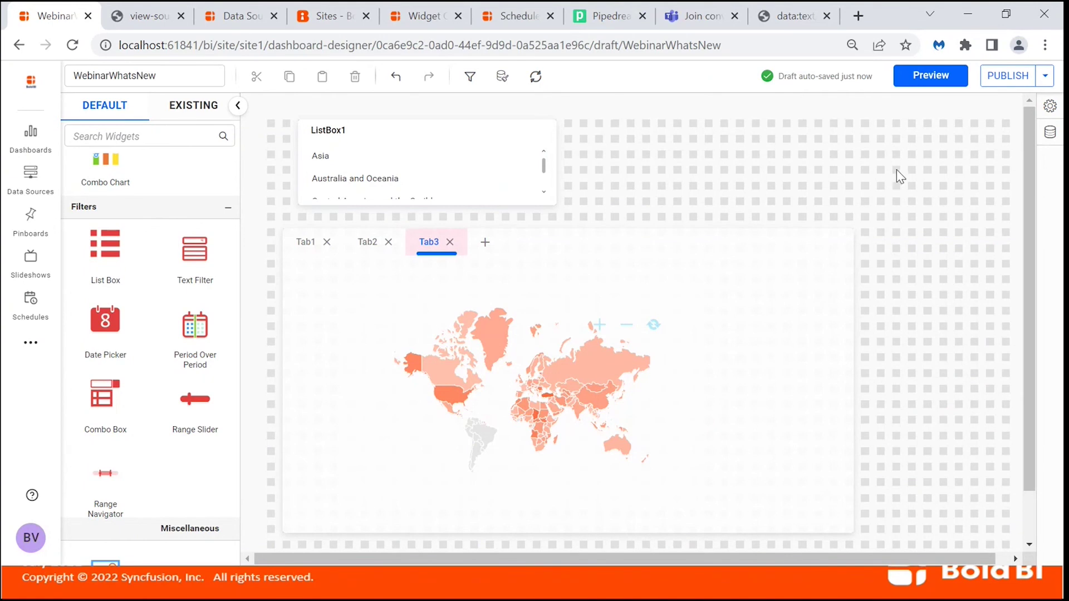
{"action": "left_click", "coordinate": [231, 17]}
{"action": "left_click", "coordinate": [32, 189]}
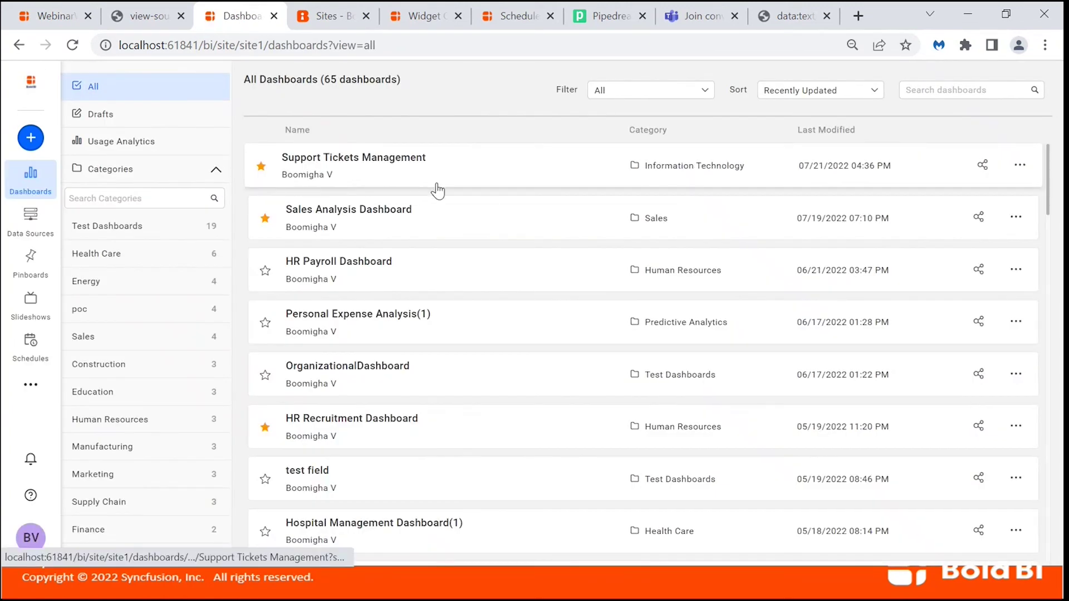
Open Support Tickets Management, reload its page, and enter edit mode.
{"action": "left_click", "coordinate": [462, 179]}
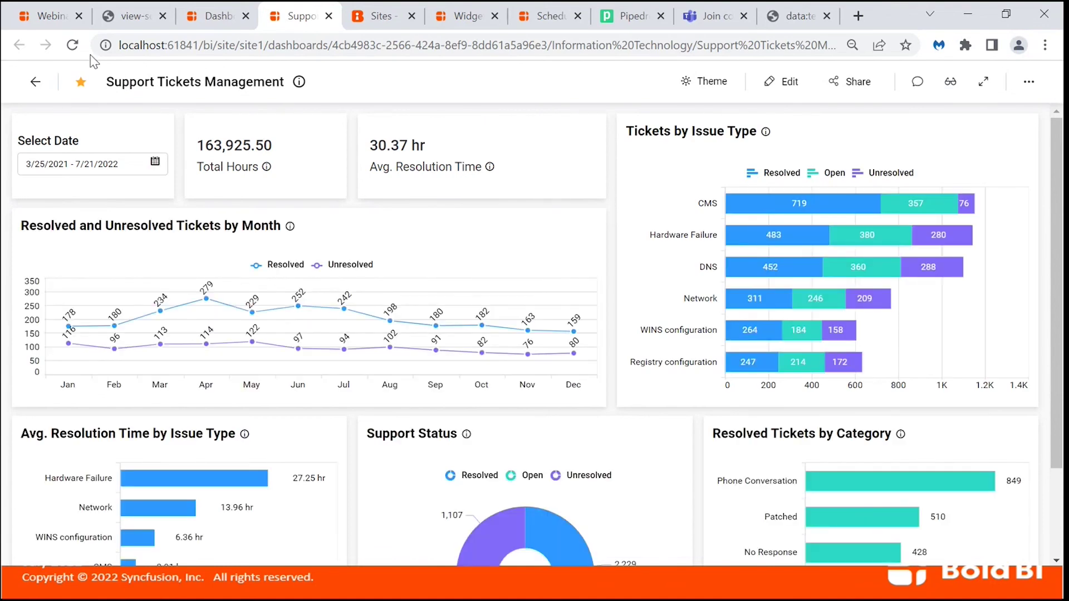
{"action": "left_click", "coordinate": [72, 45]}
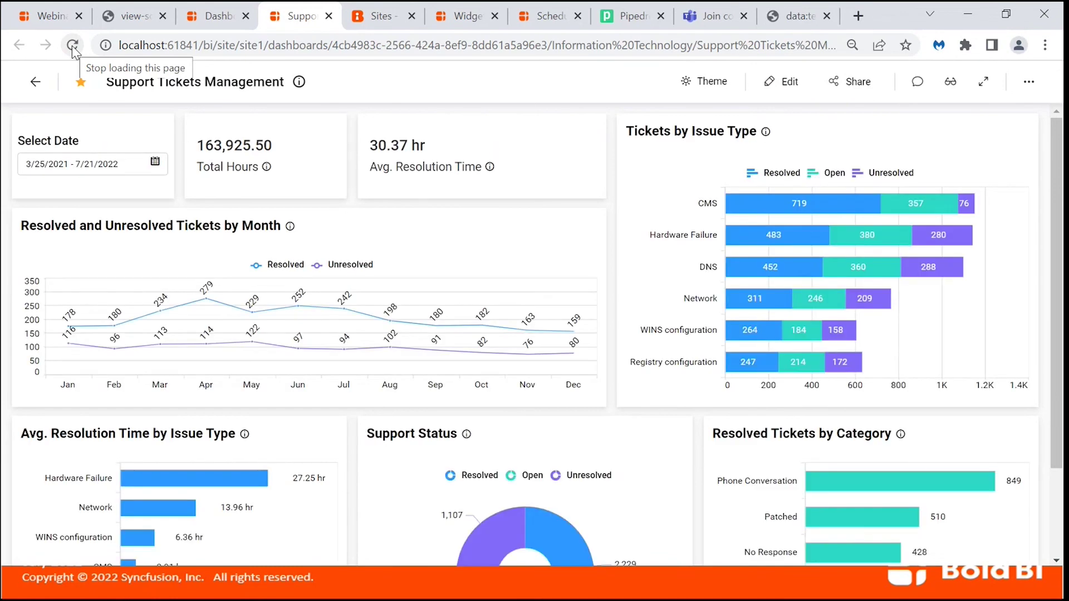
{"action": "left_click", "coordinate": [780, 85]}
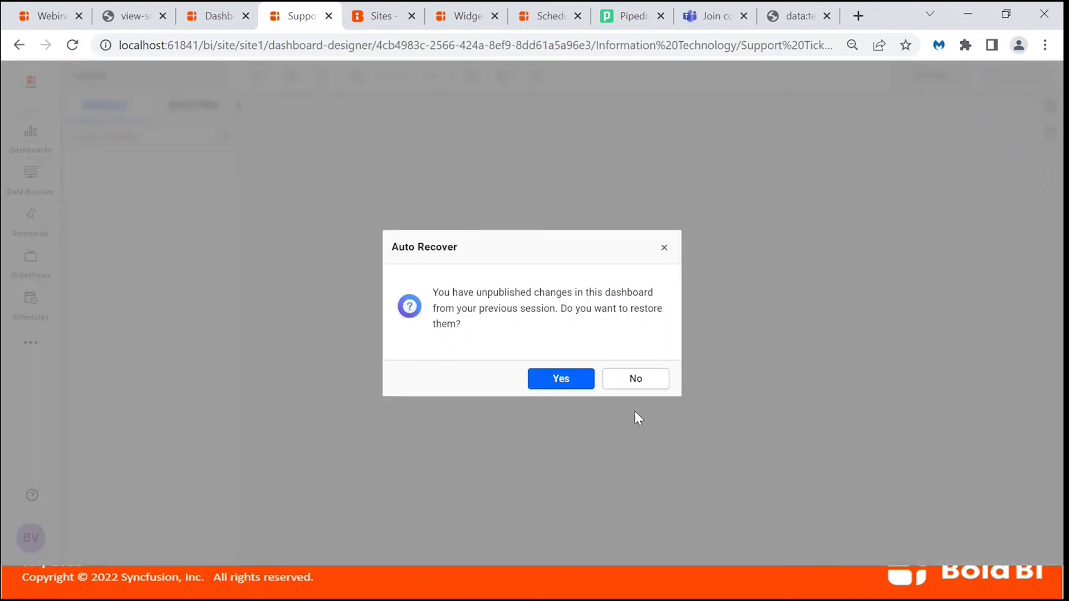
Decline Auto Recover, switch Data Cache to ON, and publish Support Tickets Management.
{"action": "left_click", "coordinate": [635, 383]}
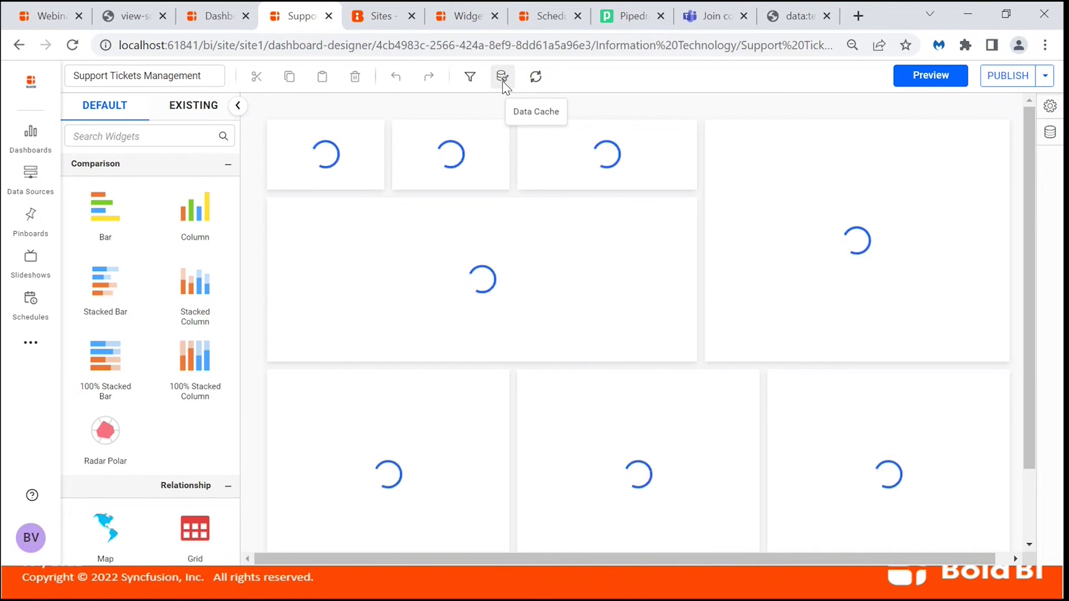
{"action": "left_click", "coordinate": [502, 78]}
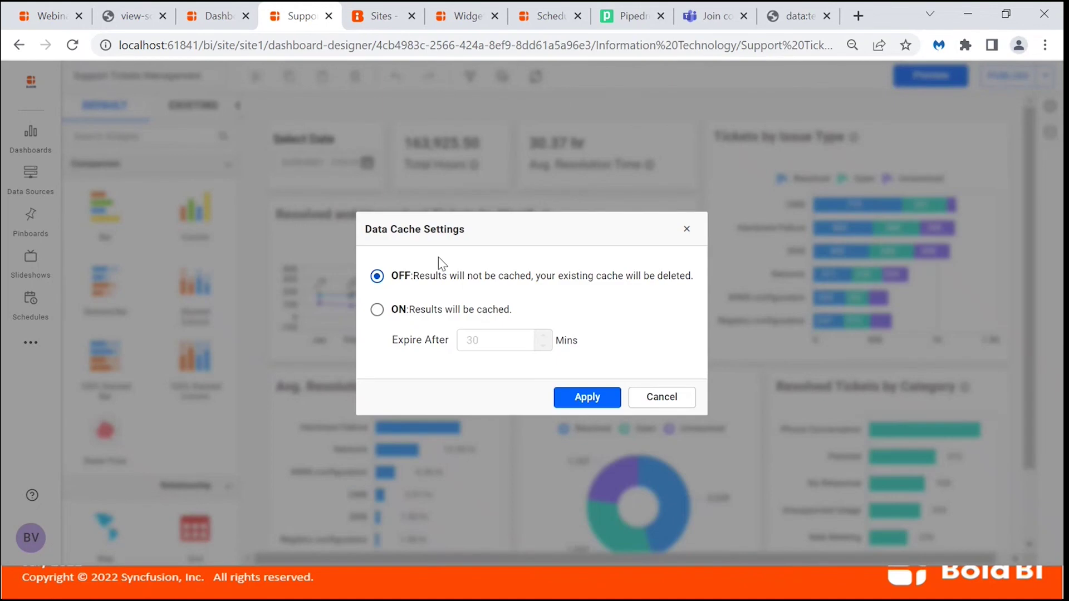
{"action": "left_click", "coordinate": [377, 310]}
{"action": "left_click", "coordinate": [590, 399]}
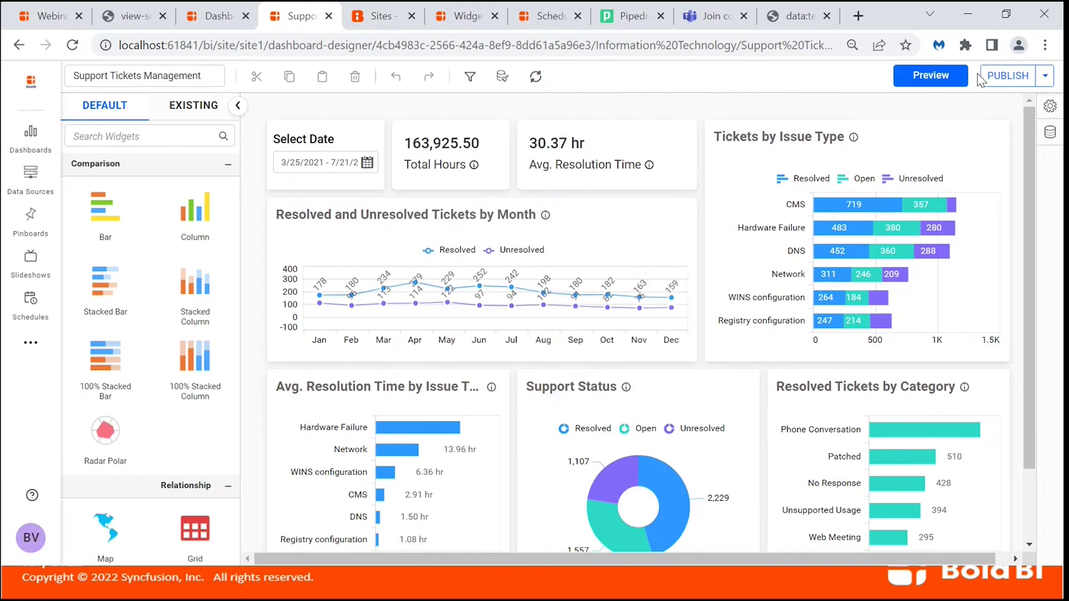
{"action": "left_click", "coordinate": [909, 83]}
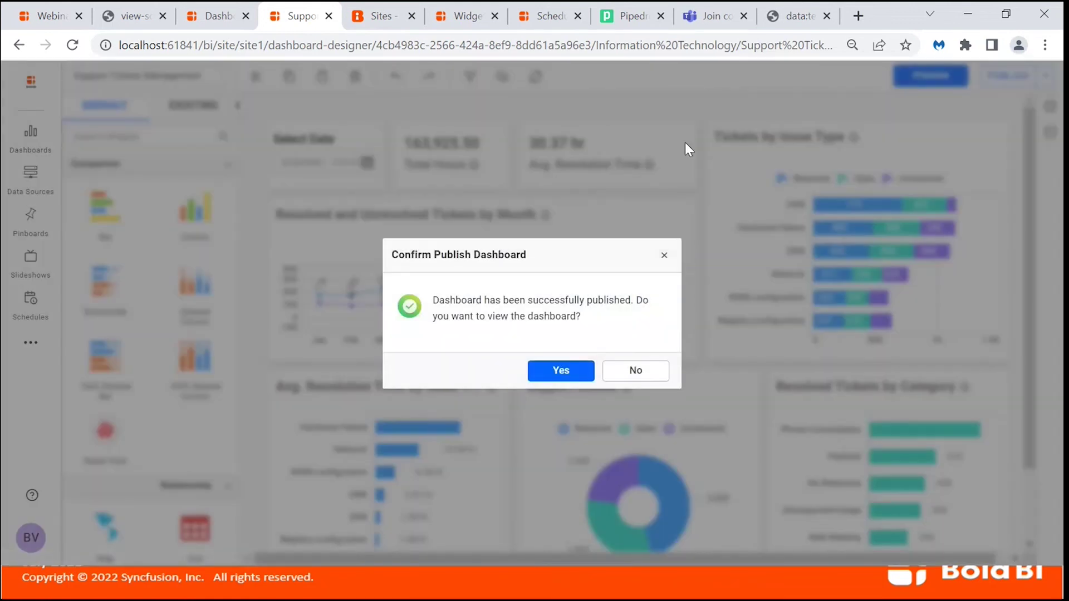
View the published Support Tickets Management dashboard and reload it twice until charts load.
{"action": "left_click", "coordinate": [560, 372]}
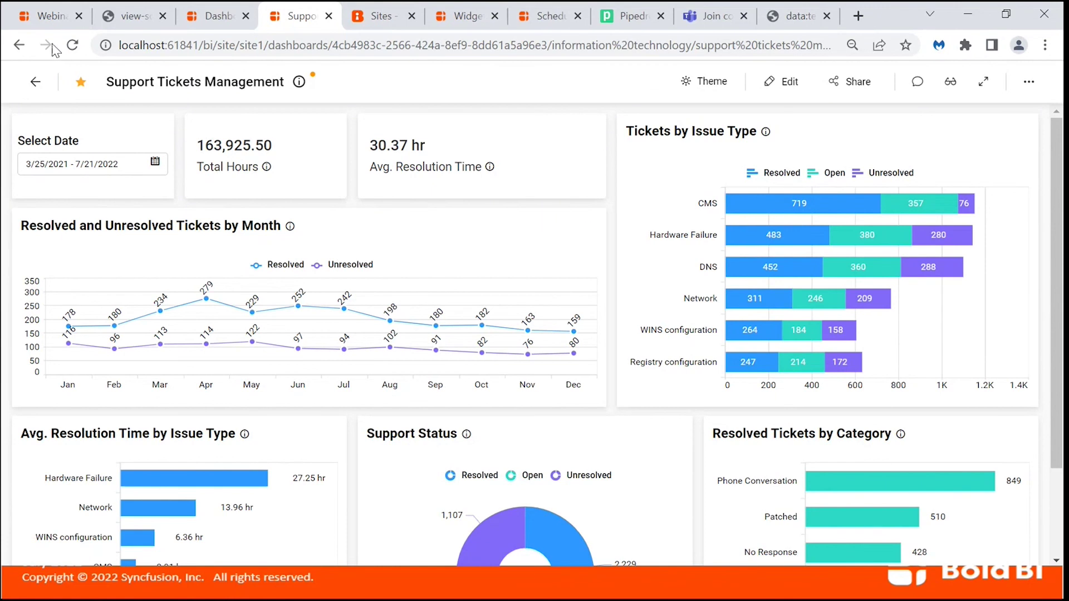
{"action": "left_click", "coordinate": [72, 47]}
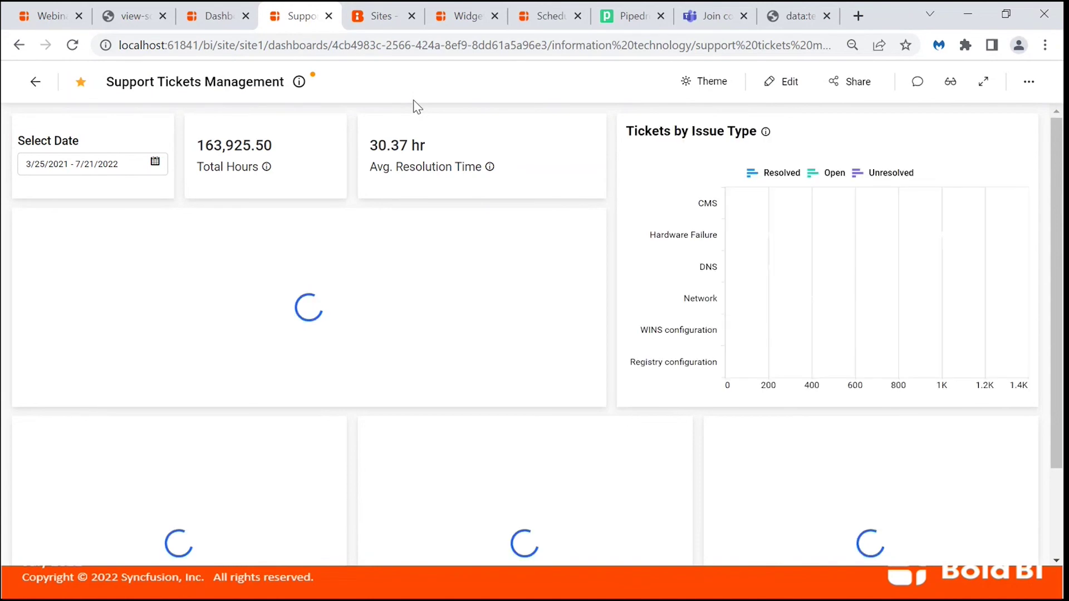
{"action": "left_click", "coordinate": [73, 45]}
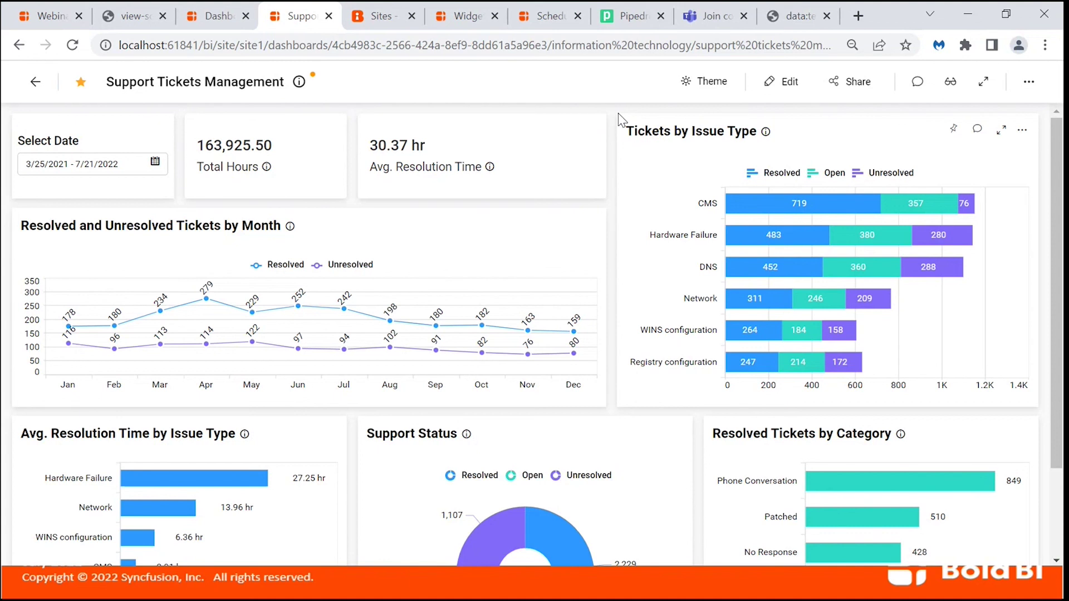
{"action": "left_click", "coordinate": [1029, 89]}
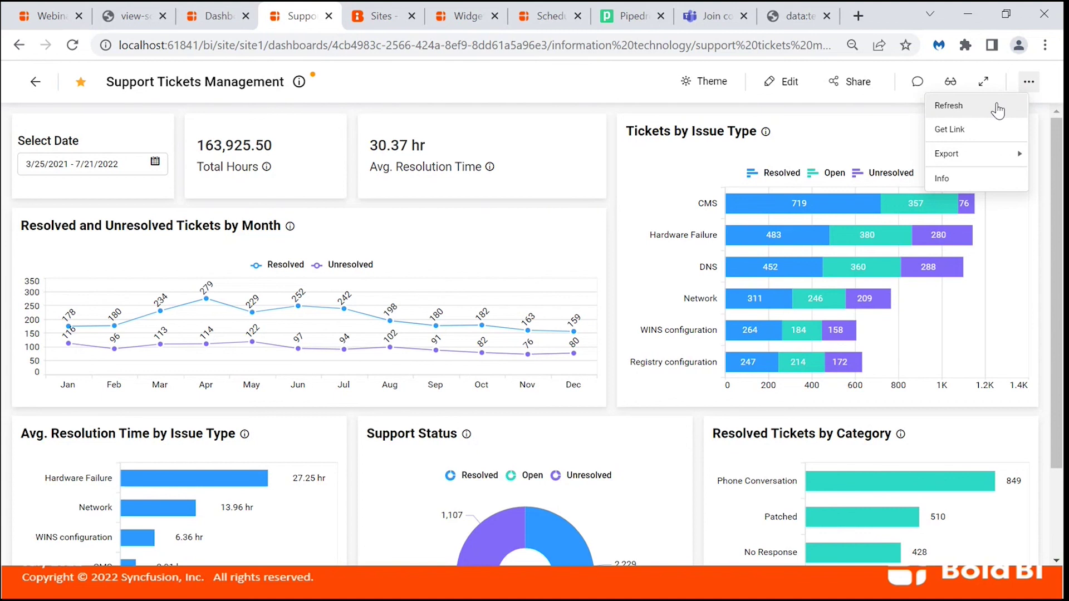
{"action": "key", "text": "alt+Tab"}
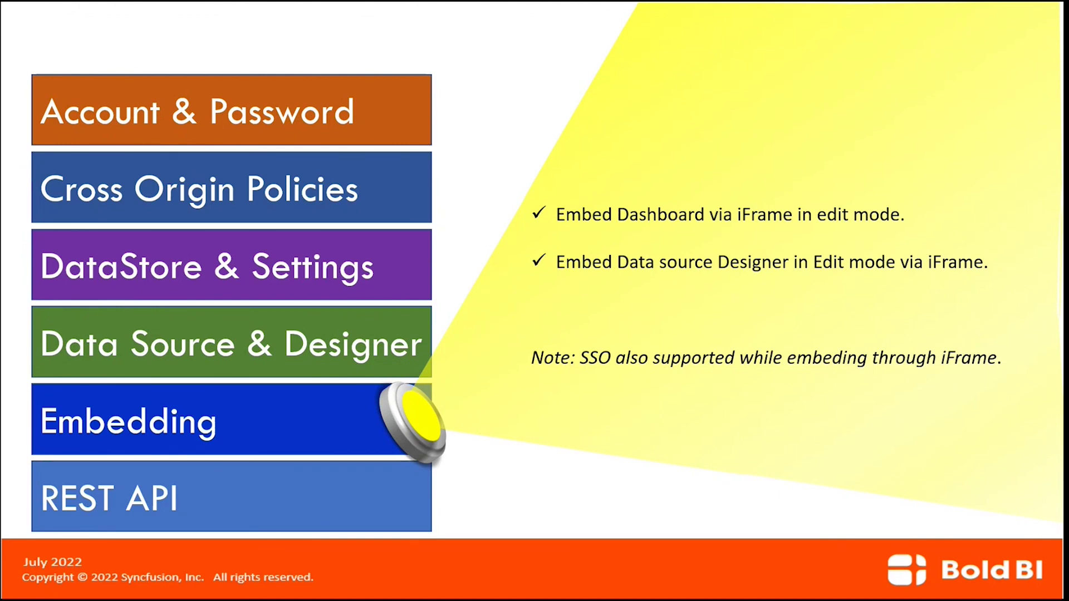
{"action": "key", "text": "alt+Tab"}
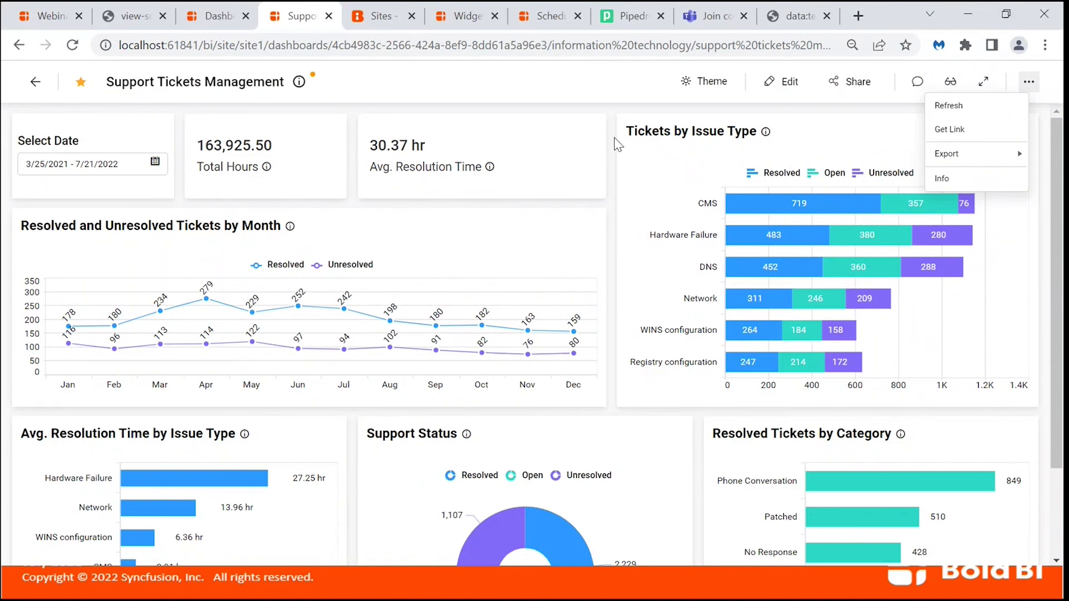
{"action": "left_click", "coordinate": [609, 119]}
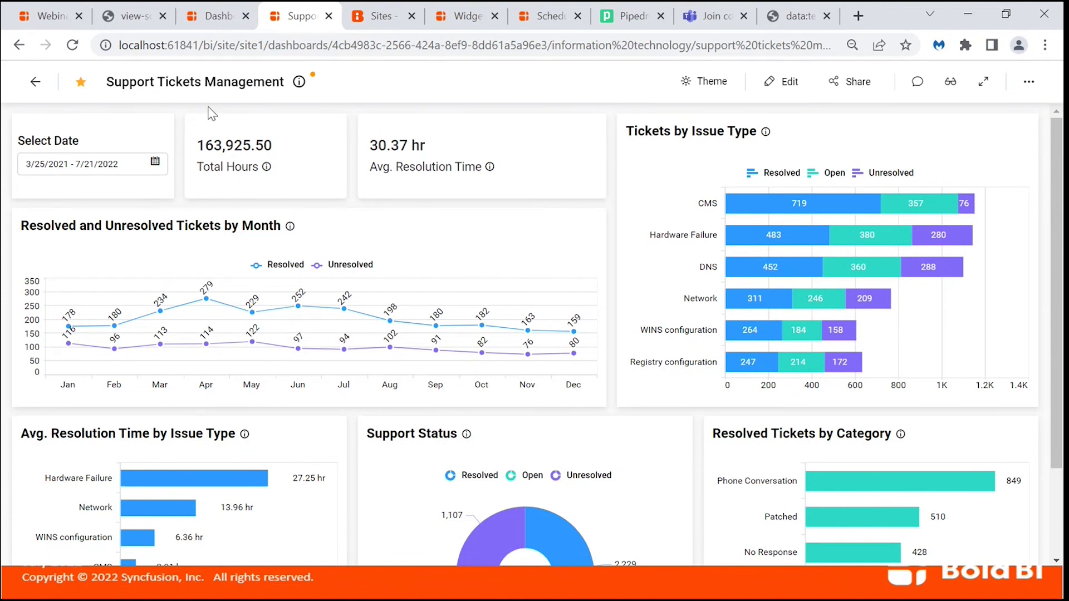
Open the Get Embed code dialog for Support Tickets Management from All Dashboards.
{"action": "left_click", "coordinate": [215, 17]}
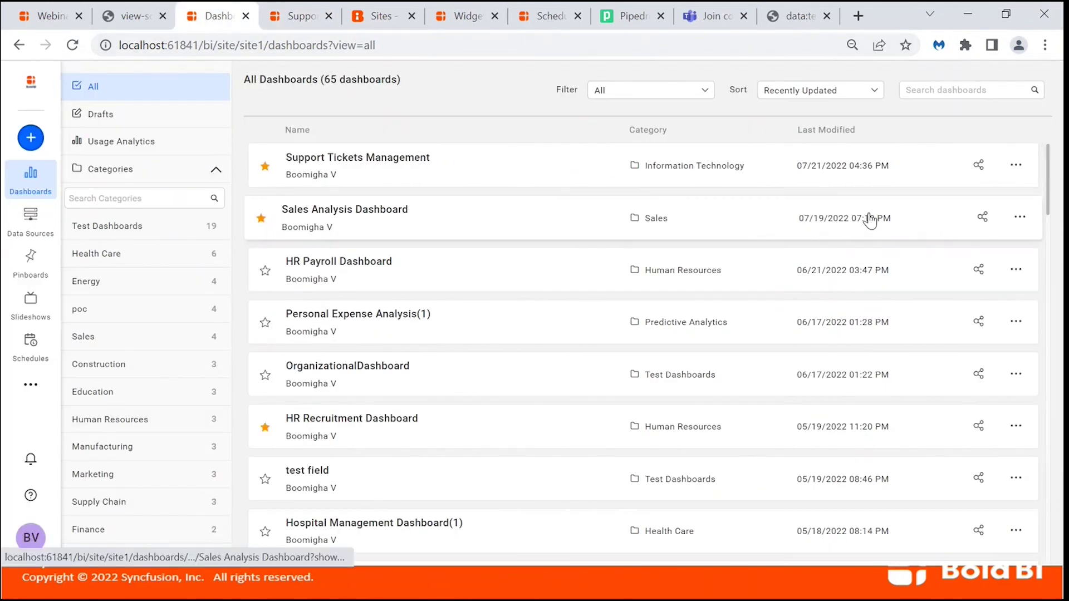
{"action": "left_click", "coordinate": [1020, 167]}
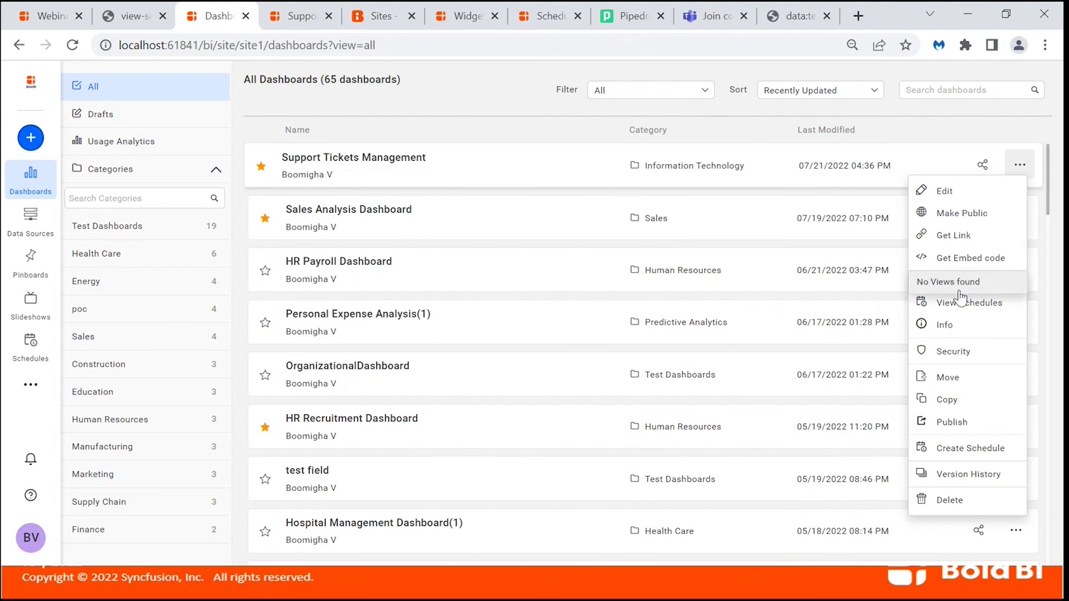
{"action": "left_click", "coordinate": [960, 262]}
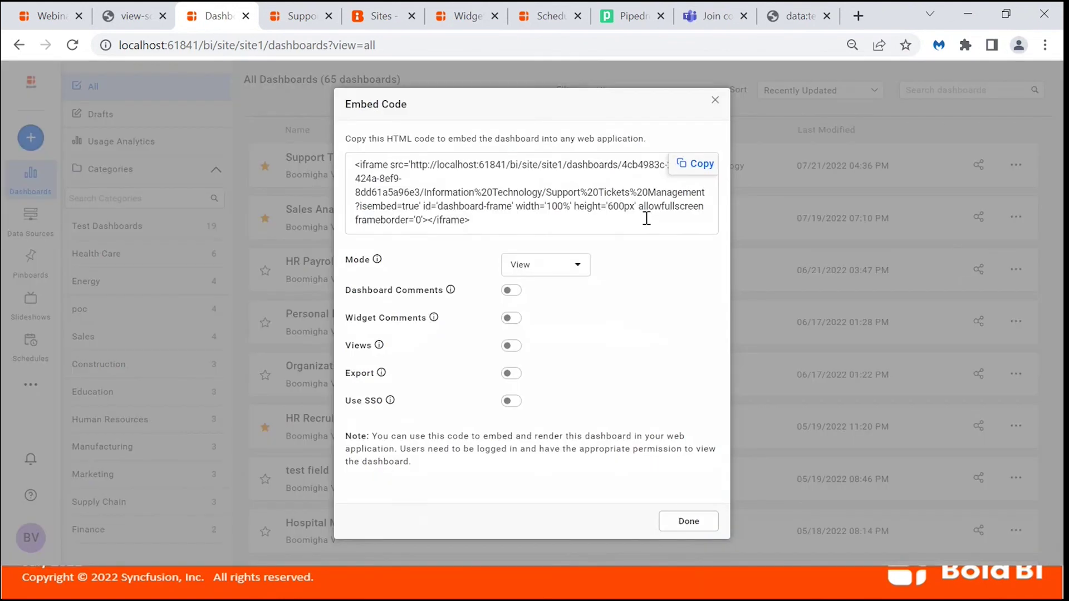
Set embed mode to Edit with SSO left off, and copy the iframe code.
{"action": "left_click", "coordinate": [580, 263]}
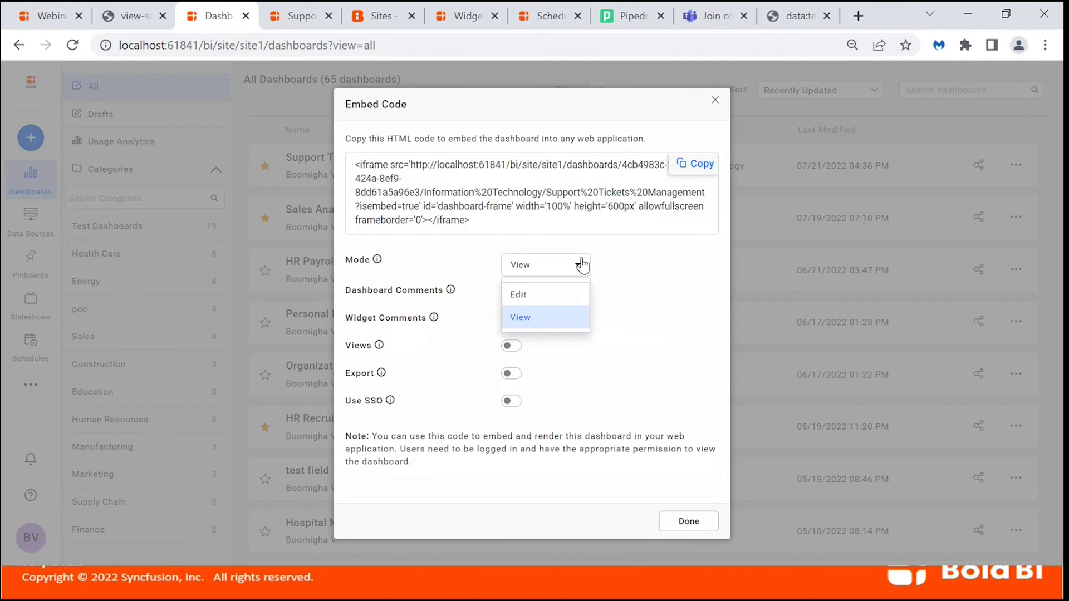
{"action": "left_click", "coordinate": [532, 302]}
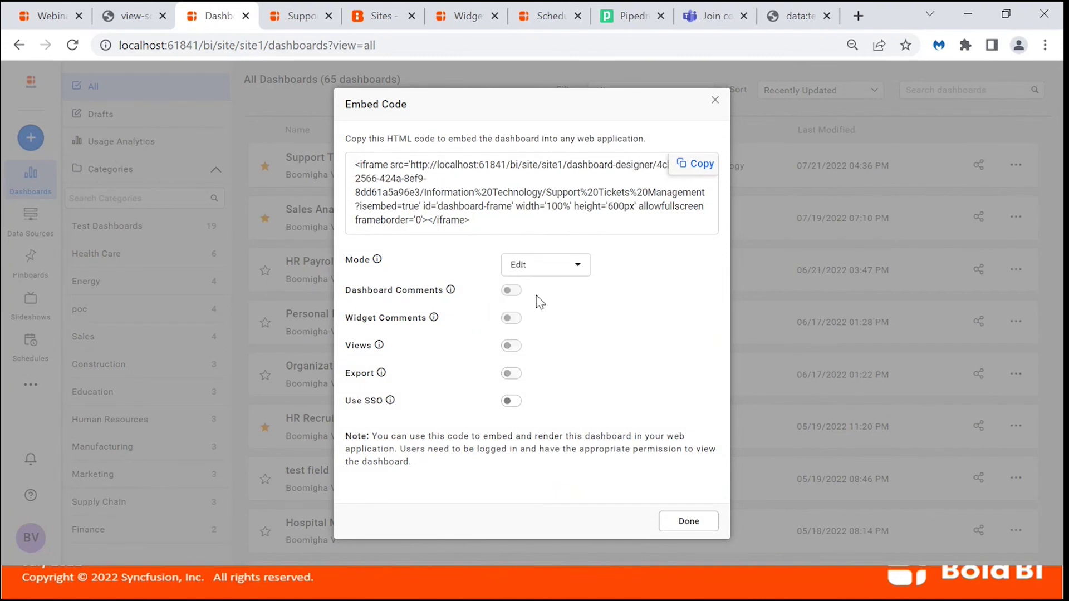
{"action": "left_click", "coordinate": [516, 404]}
{"action": "left_click", "coordinate": [526, 418]}
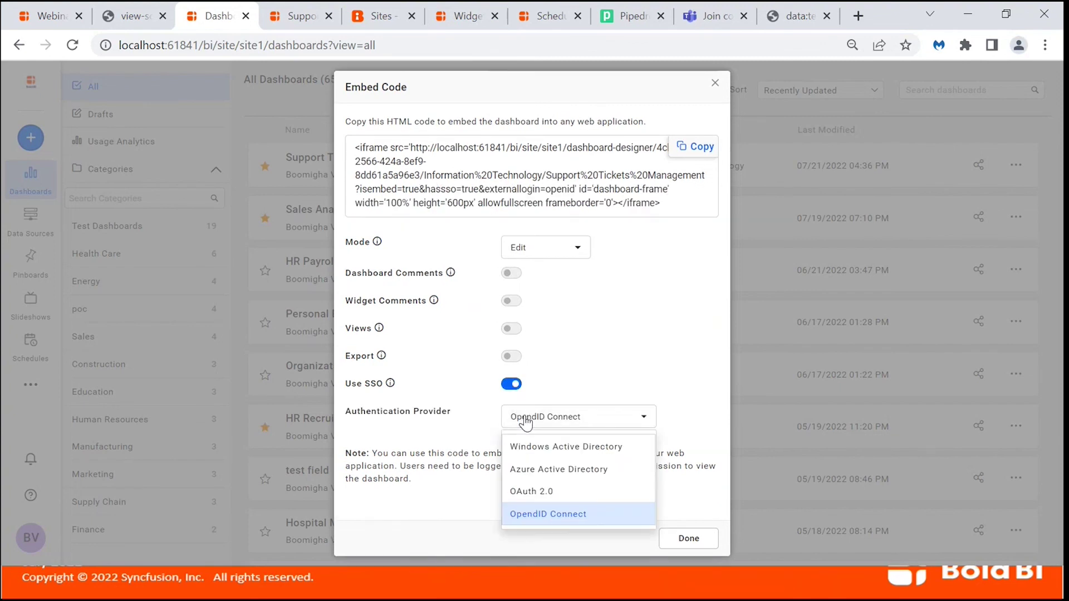
{"action": "left_click", "coordinate": [512, 384]}
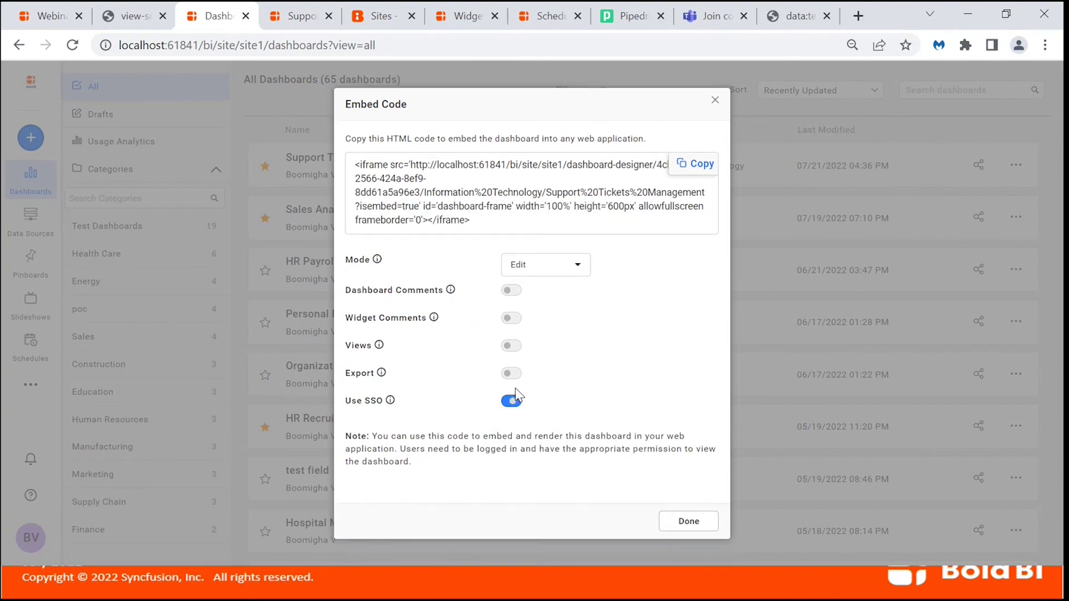
{"action": "left_click", "coordinate": [696, 164]}
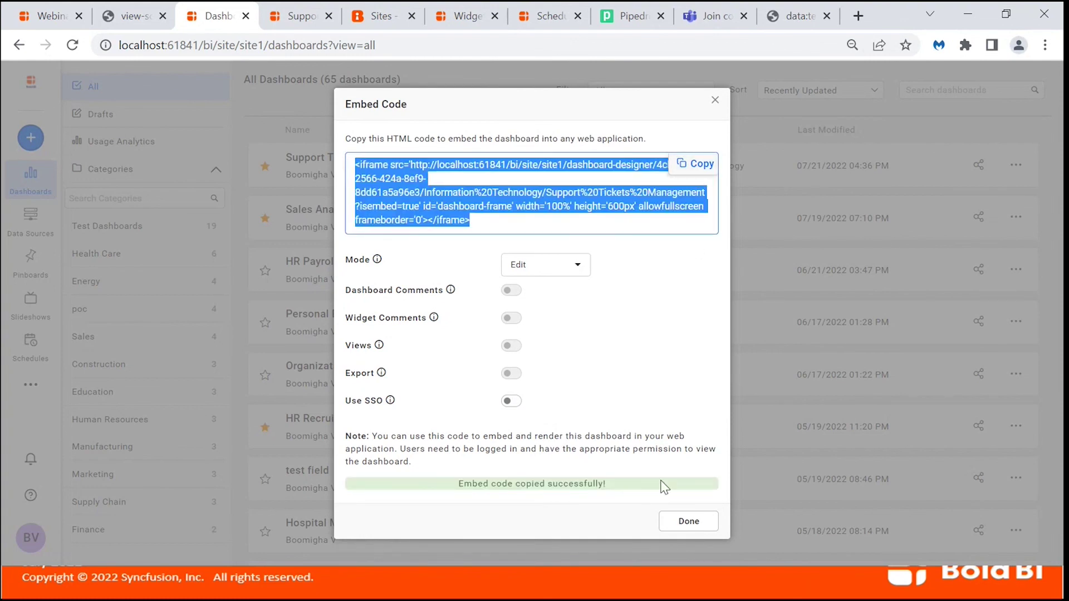
{"action": "left_click", "coordinate": [675, 524]}
{"action": "key", "text": "alt+Tab"}
{"action": "key", "text": "alt+Tab"}
{"action": "key", "text": "alt+Tab"}
{"action": "key", "text": "alt+Tab"}
{"action": "key", "text": "alt+Tab"}
{"action": "key", "text": "alt+Tab"}
{"action": "key", "text": "alt+Tab"}
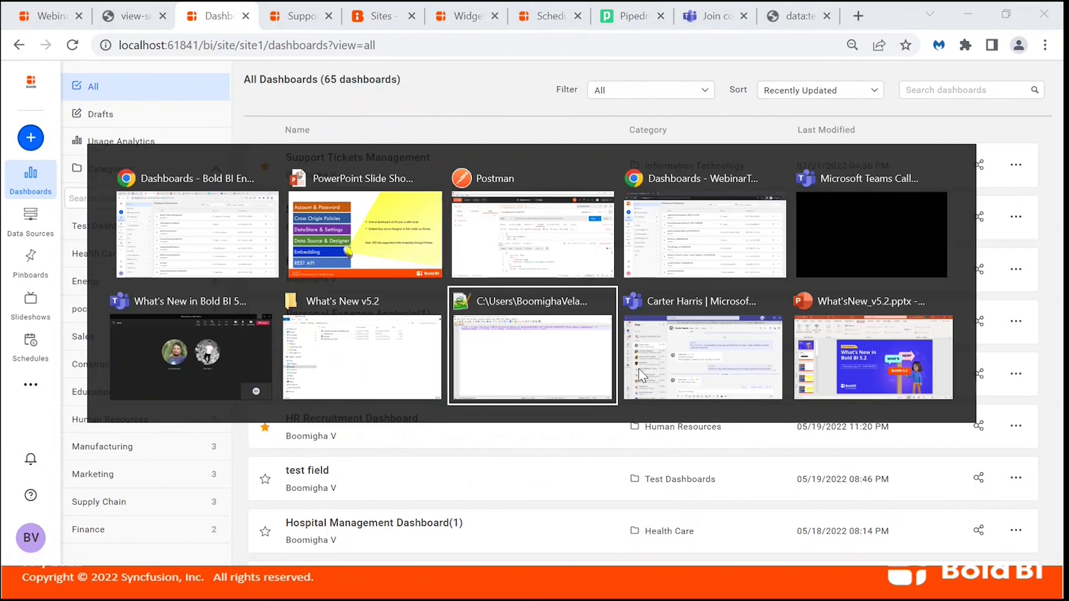
Replace test.html's contents with the copied iframe code and save the file.
{"action": "key", "text": "ctrl+a"}
{"action": "key", "text": "ctrl+v"}
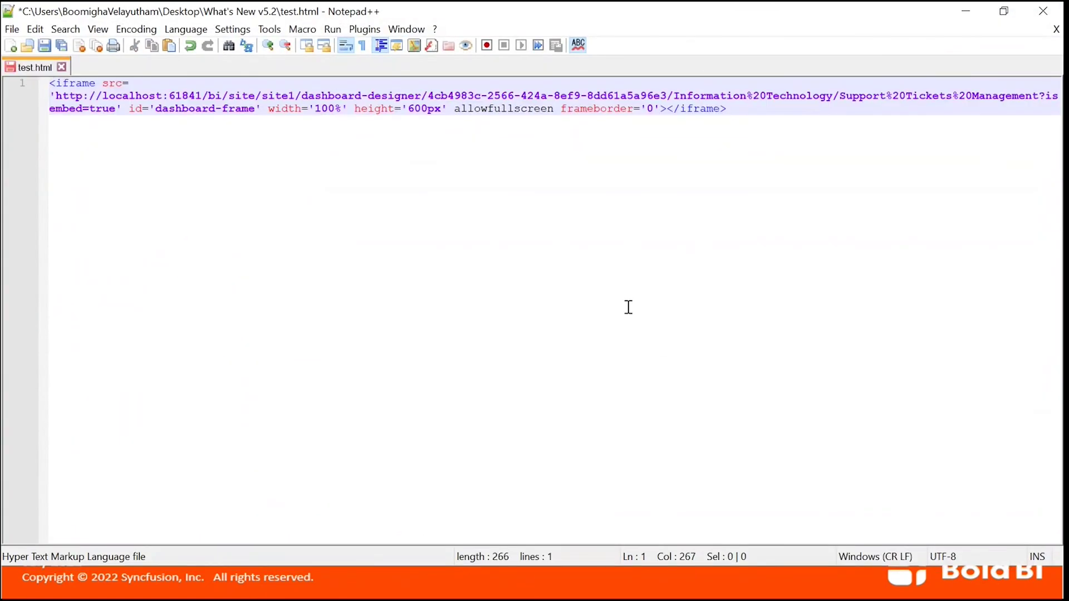
{"action": "key", "text": "ctrl+a"}
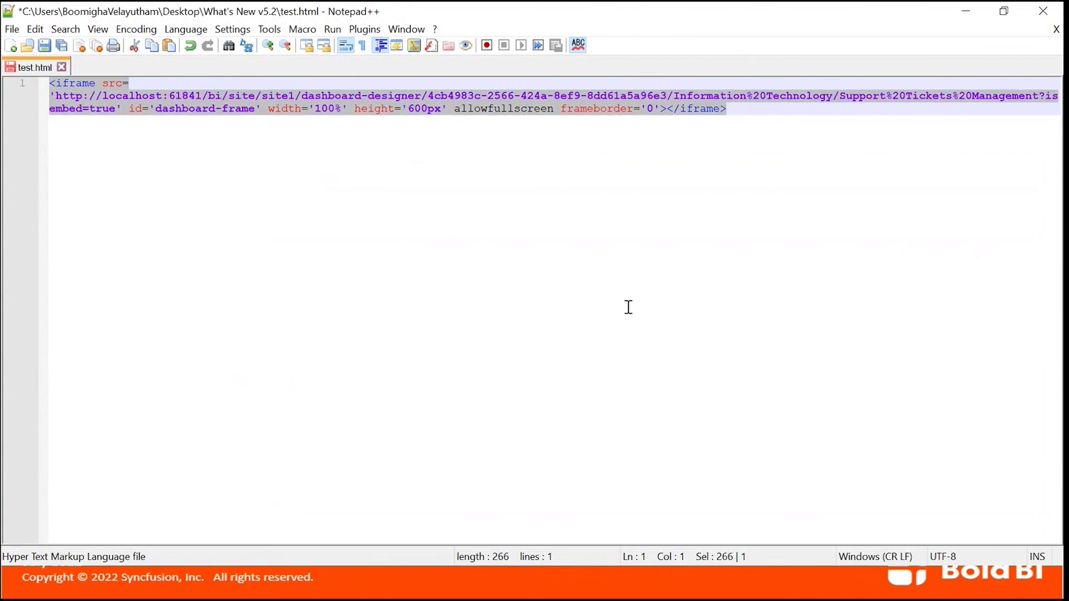
{"action": "key", "text": "ctrl+End"}
{"action": "key", "text": "ctrl+s"}
{"action": "key", "text": "alt+Tab"}
{"action": "key", "text": "alt+Tab"}
{"action": "key", "text": "alt+Down"}
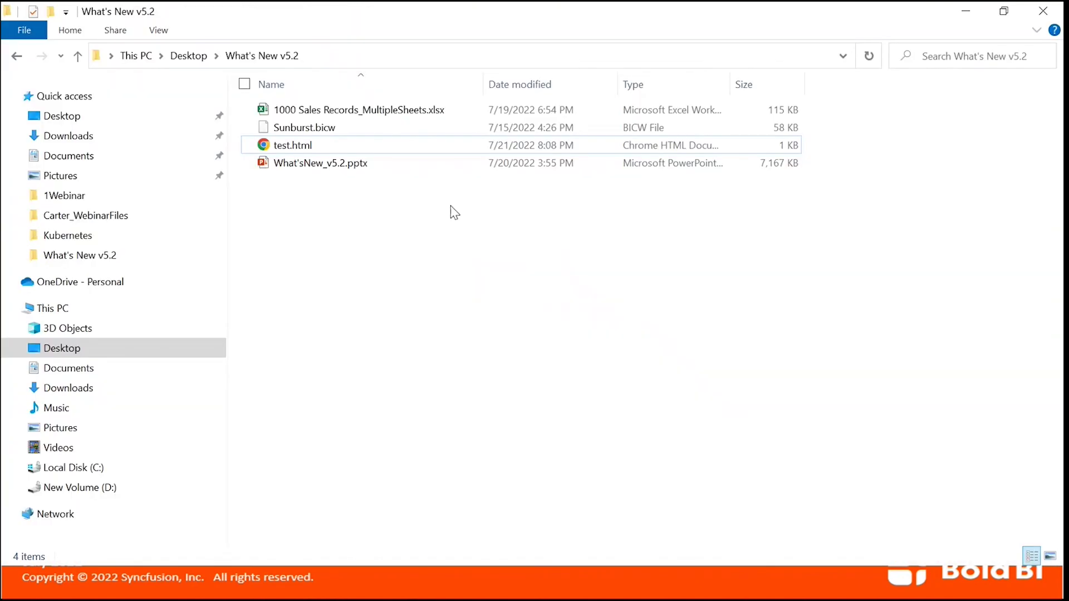
Open test.html in the browser and log in to load the embedded Support Tickets designer.
{"action": "left_click", "coordinate": [401, 148]}
{"action": "double_click", "coordinate": [402, 148]}
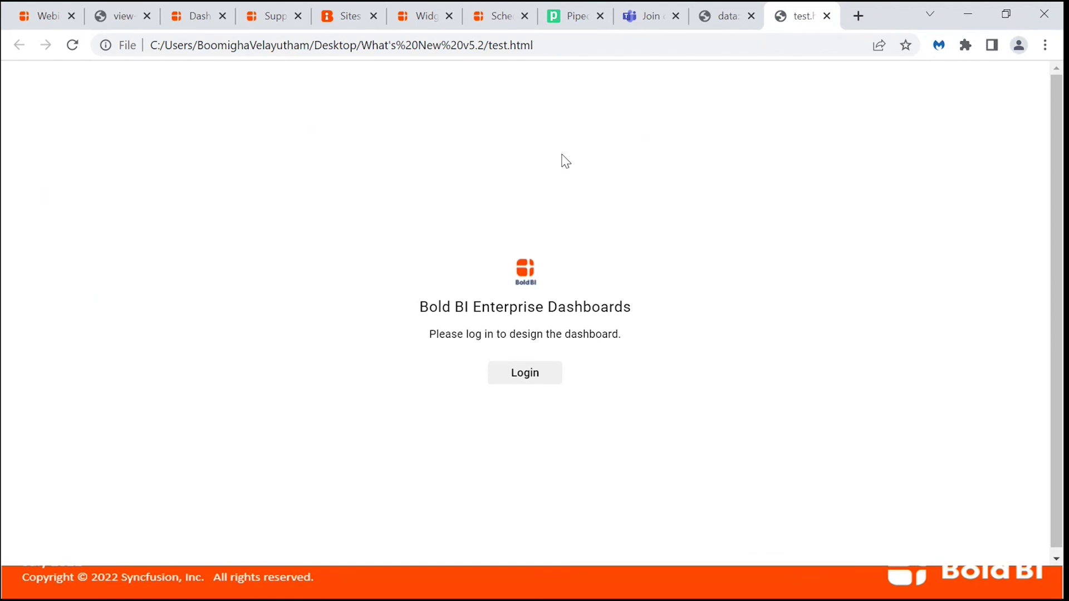
{"action": "left_click", "coordinate": [524, 381]}
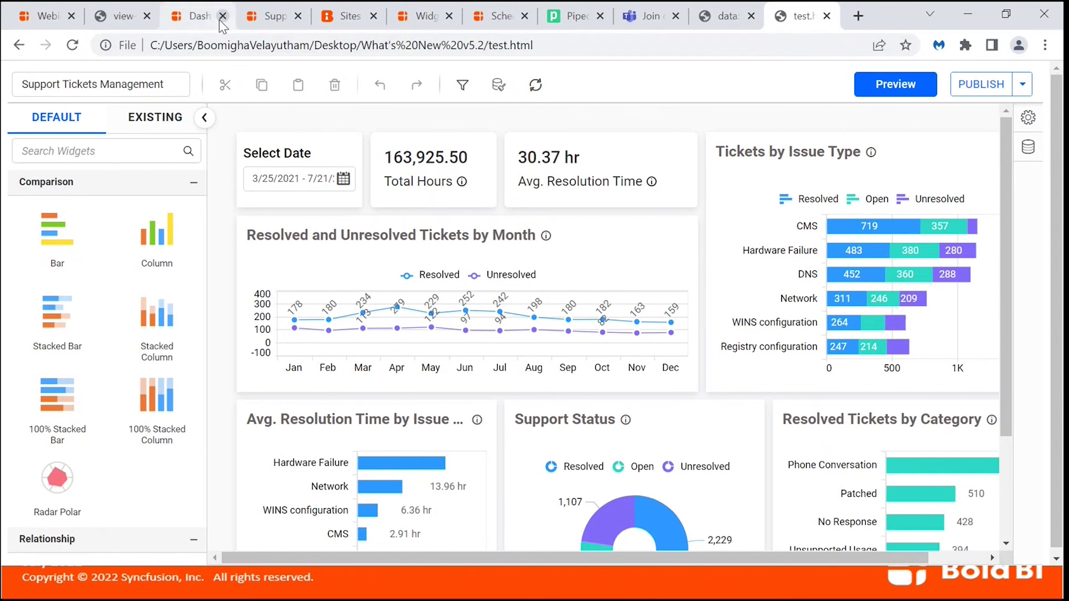
{"action": "left_click", "coordinate": [198, 23]}
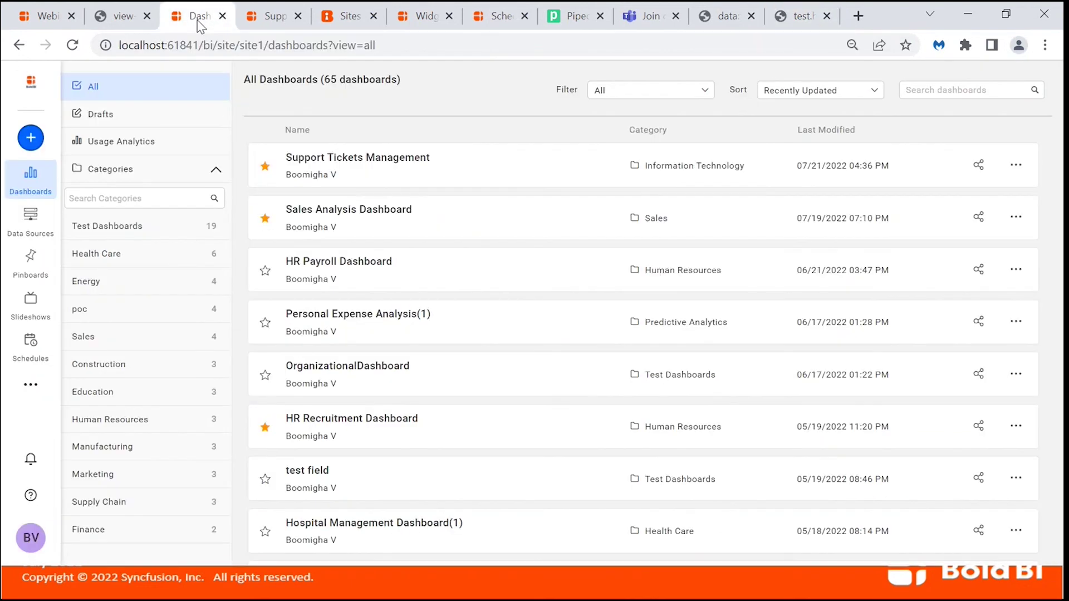
Copy the Excel_webinar data source's embed code from the Data Sources list.
{"action": "left_click", "coordinate": [41, 229]}
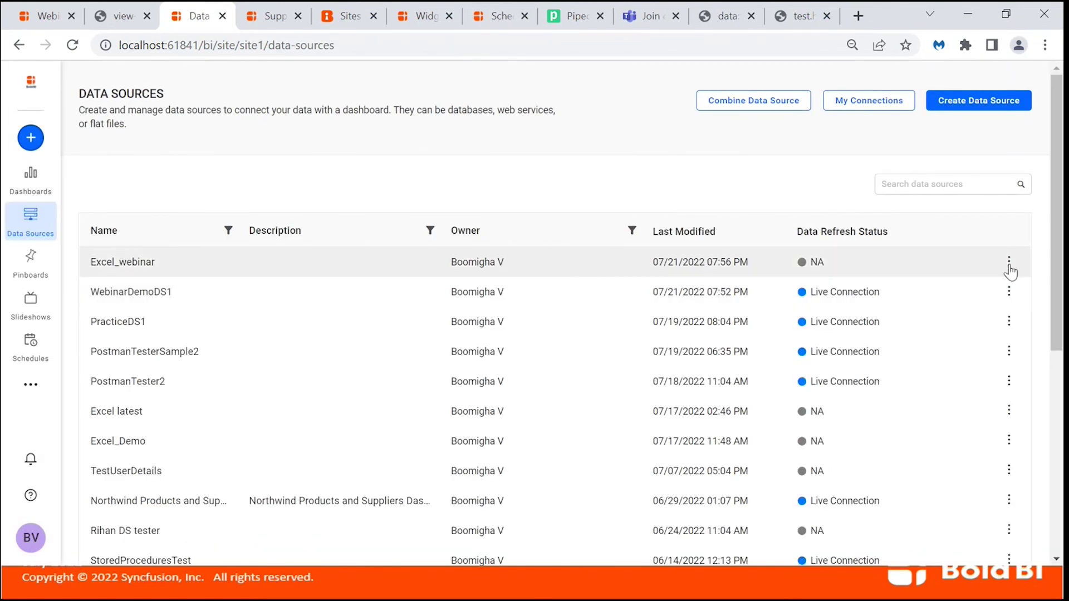
{"action": "left_click", "coordinate": [1009, 264]}
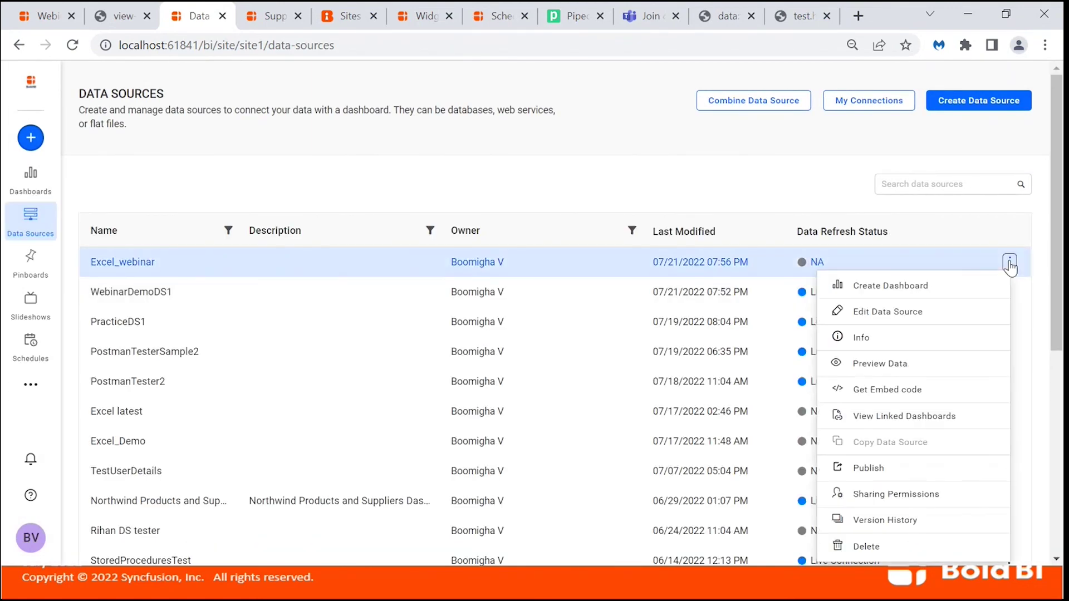
{"action": "left_click", "coordinate": [878, 392]}
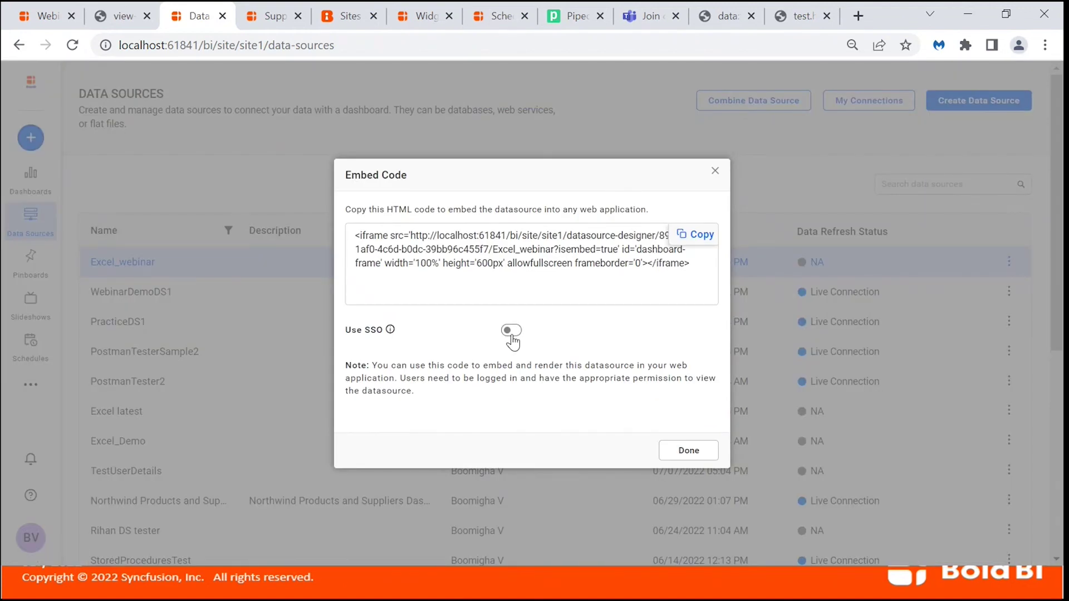
{"action": "left_click", "coordinate": [689, 243]}
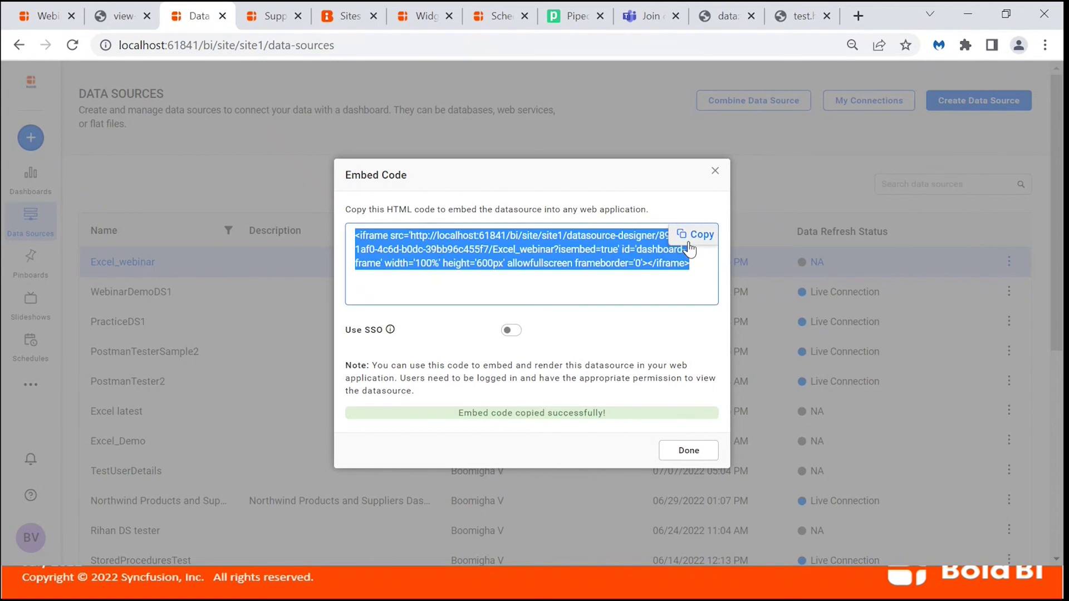
{"action": "left_click", "coordinate": [688, 451]}
Overwrite test.html with the Excel_webinar datasource-designer iframe code and save it.
{"action": "key", "text": "alt+Tab"}
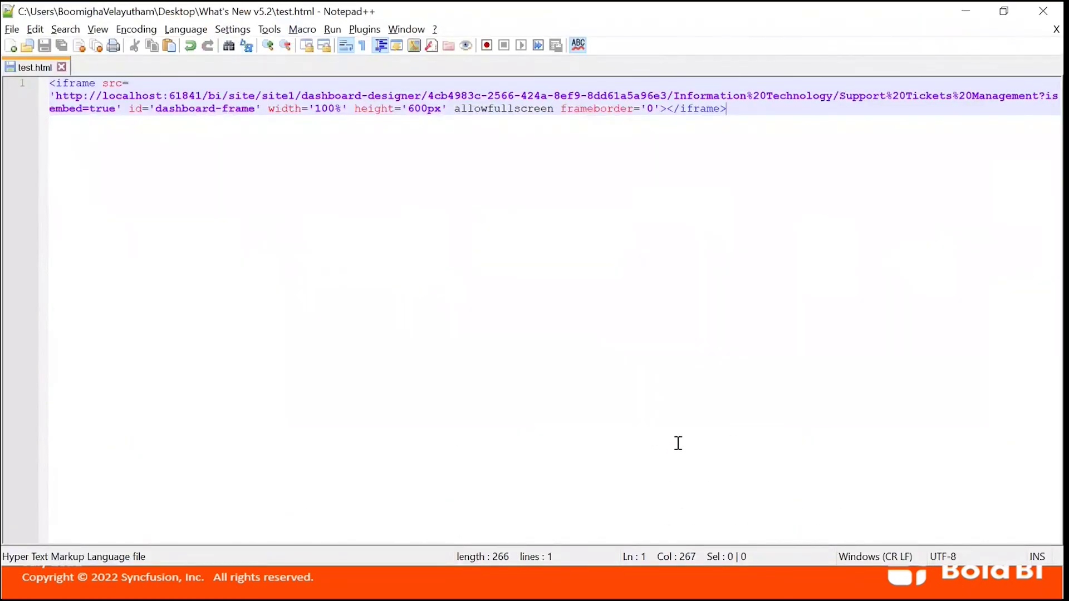
{"action": "key", "text": "ctrl+v"}
{"action": "key", "text": "ctrl+a"}
{"action": "key", "text": "ctrl+v"}
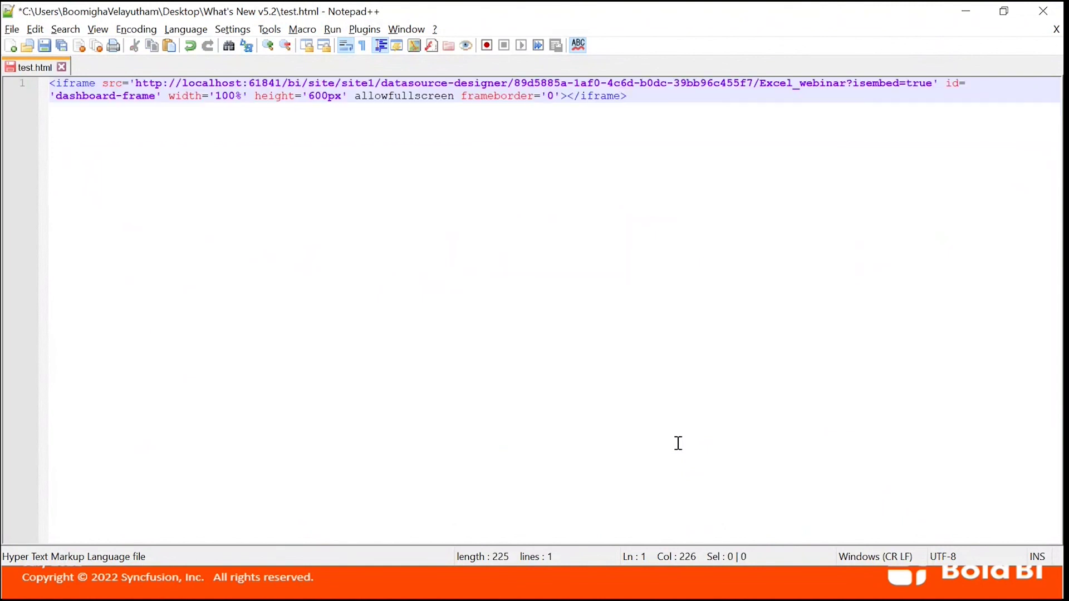
{"action": "key", "text": "ctrl+s"}
{"action": "key", "text": "alt+Tab"}
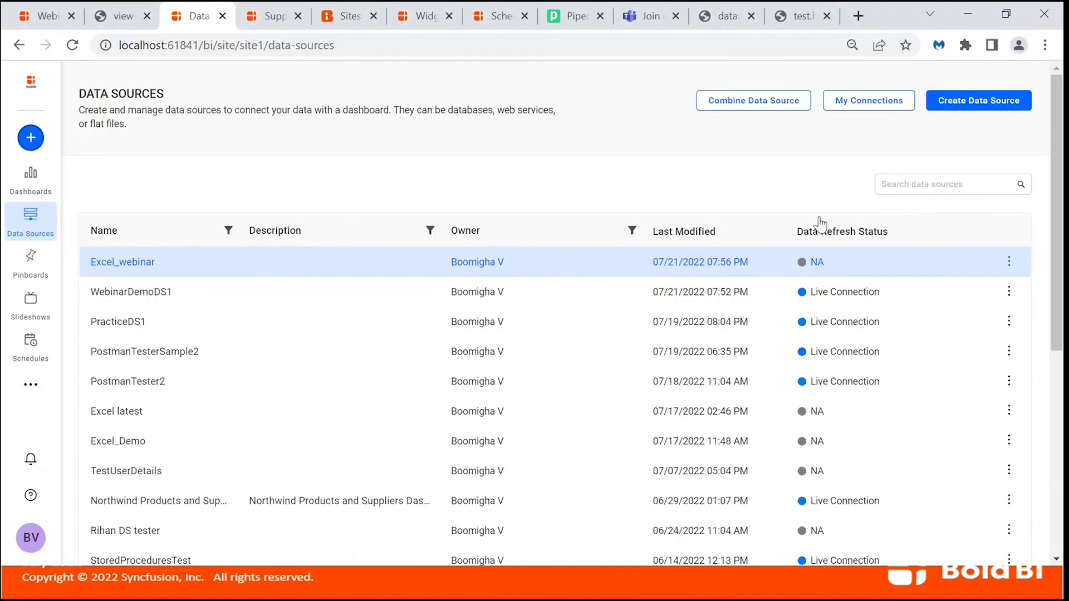
Close the browser tab showing the old test.html page.
{"action": "left_click", "coordinate": [807, 17]}
{"action": "left_click", "coordinate": [770, 47]}
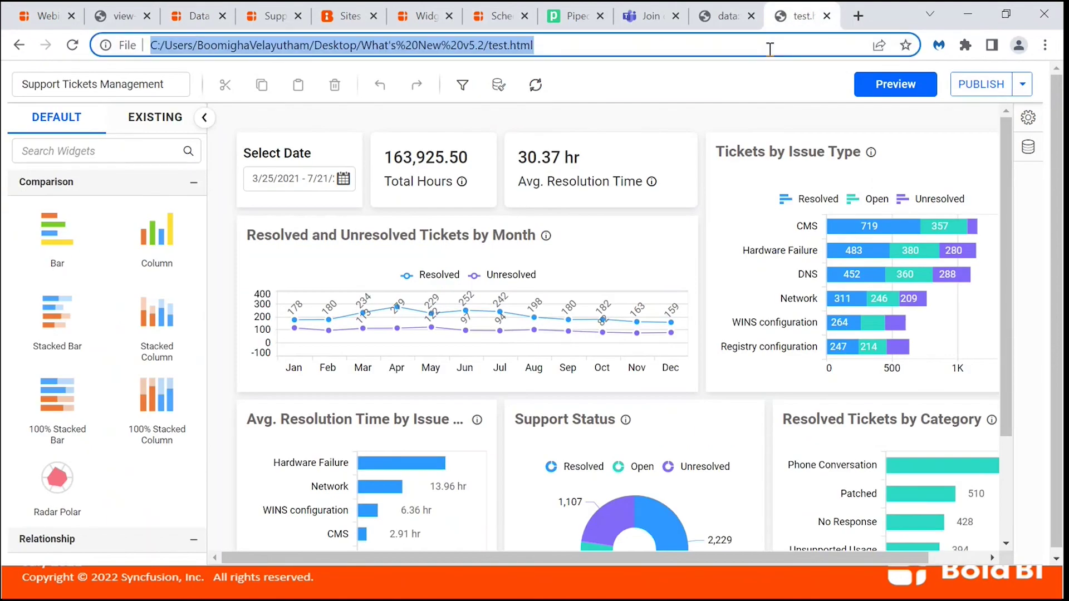
{"action": "left_click", "coordinate": [826, 15]}
Open the updated test.html and log in so the Excel_webinar data source designer loads.
{"action": "key", "text": "alt+Tab"}
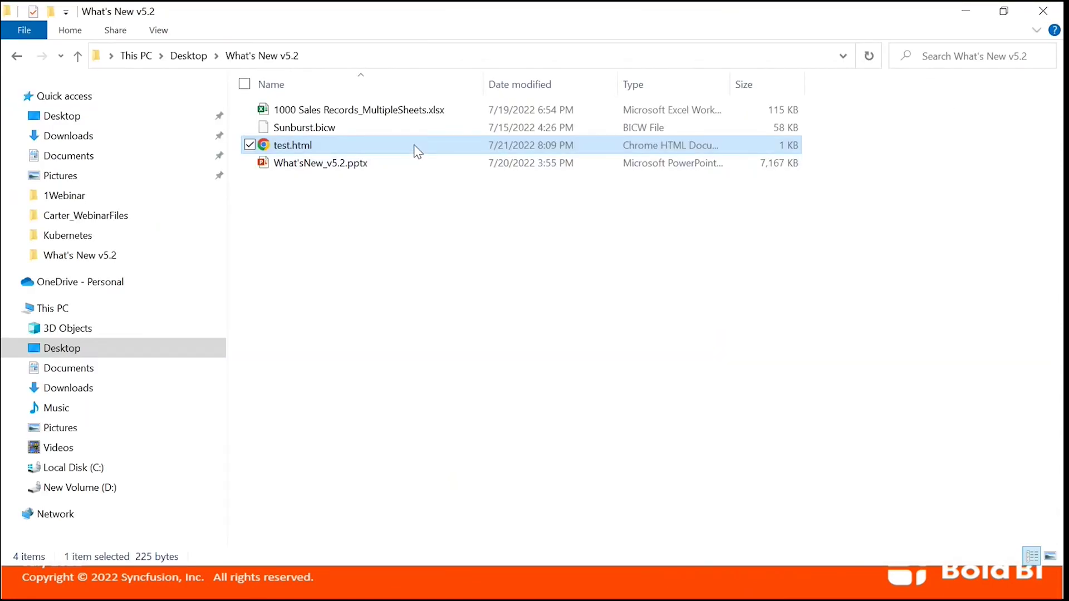
{"action": "double_click", "coordinate": [415, 148]}
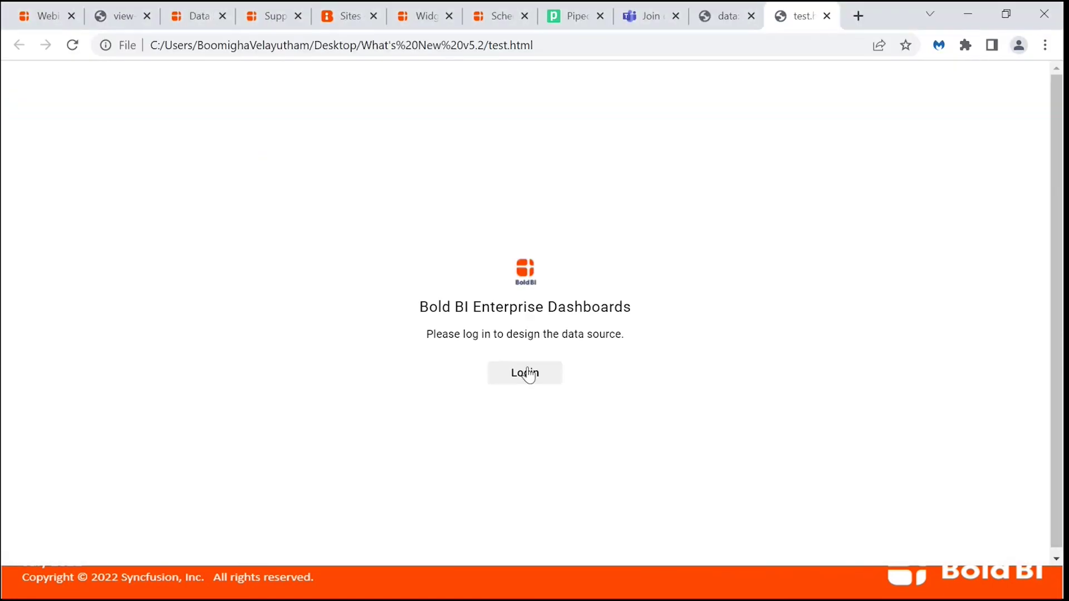
{"action": "left_click", "coordinate": [528, 373]}
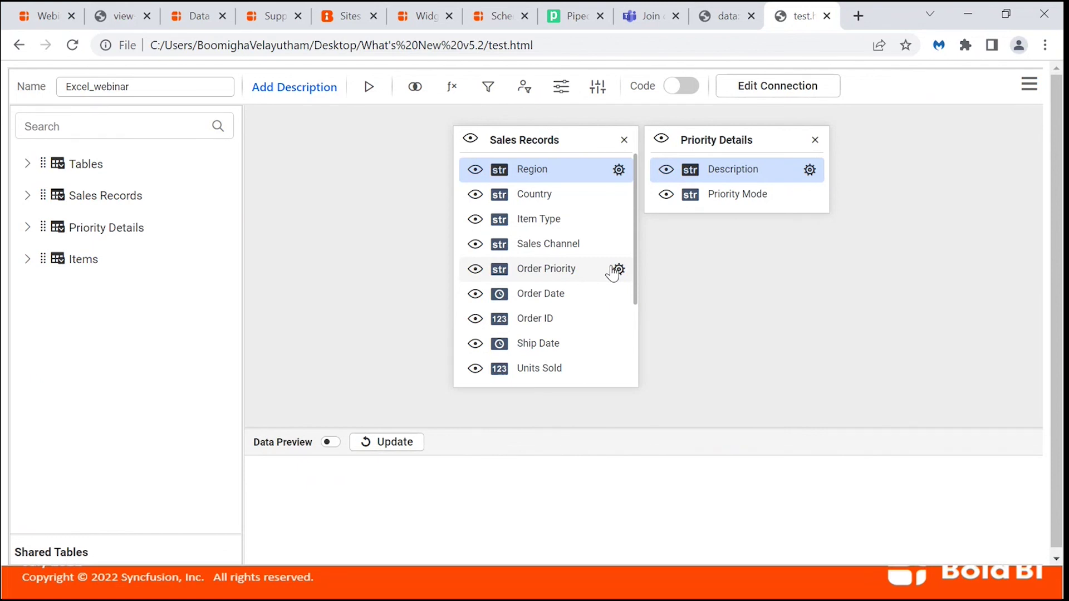
{"action": "left_click", "coordinate": [194, 28]}
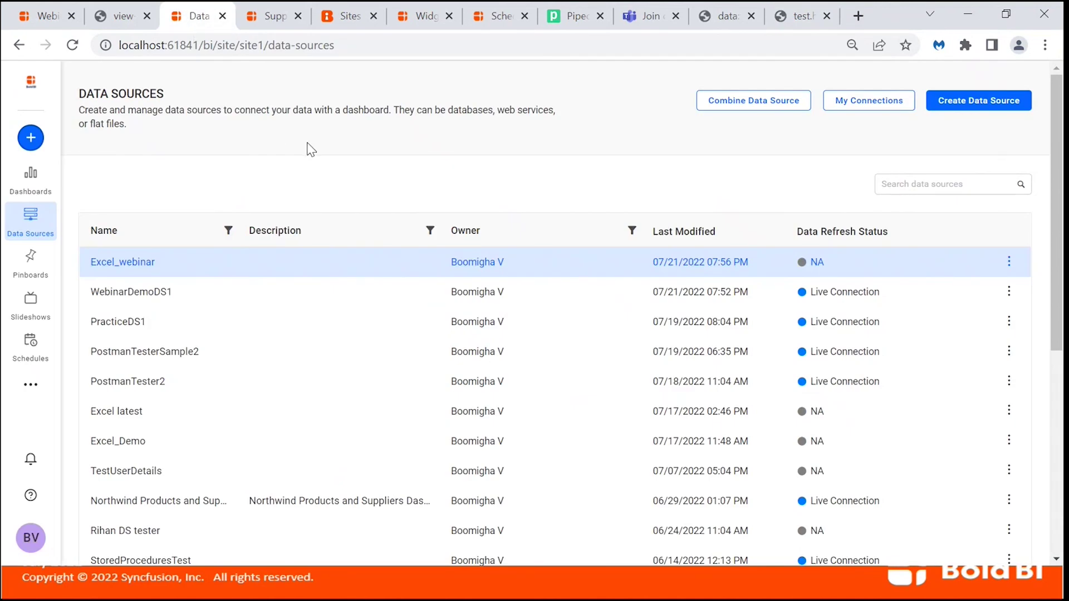